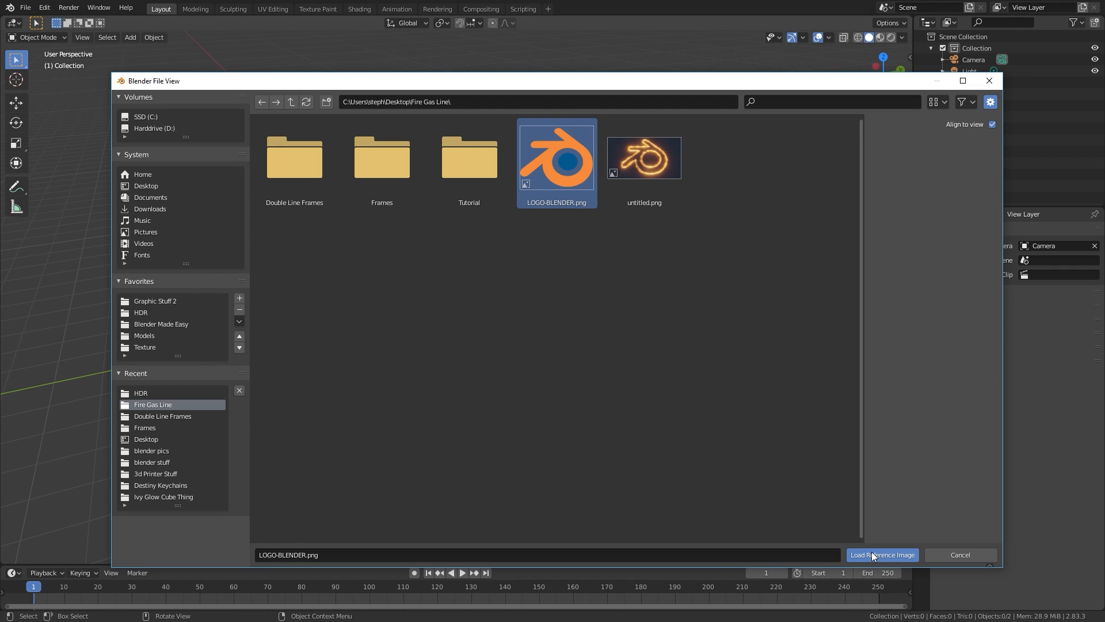
# - Load LOGO-BLENDER.png as a reference image and clear its location and rotation so it lies flat at the origin
pyautogui.click(872, 554)
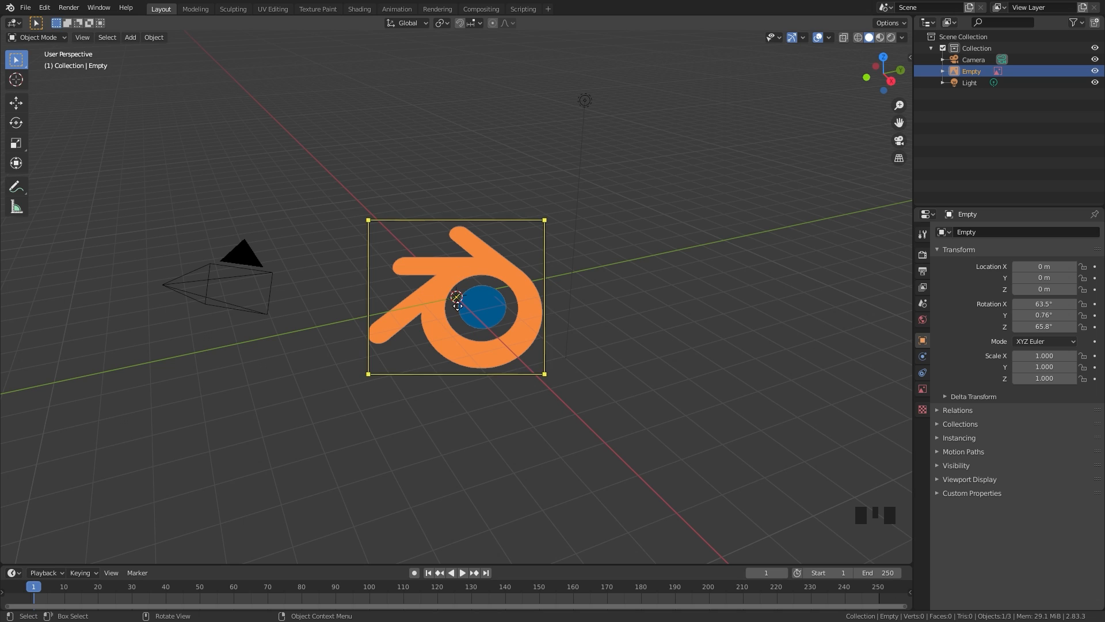
pyautogui.moveTo(464, 311); pyautogui.dragTo(543, 319, button='middle')
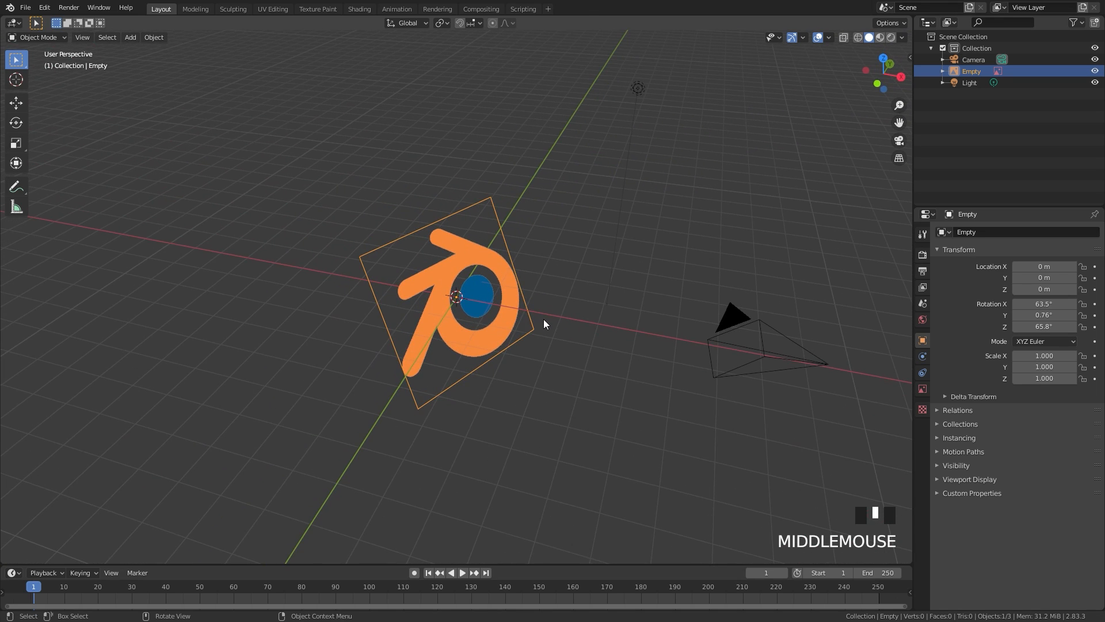
pyautogui.hotkey('alt', 'g')
pyautogui.hotkey('alt', 'r')
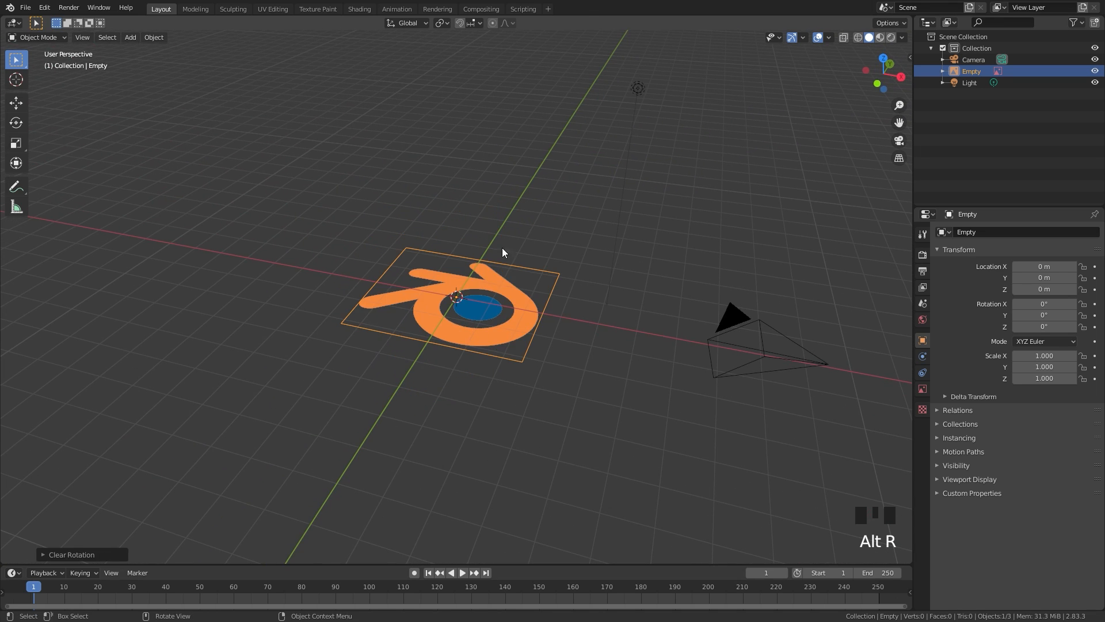
# - Add a Bezier curve in top orthographic view and, in Edit Mode, move it to the lower outer edge of the logo's ring
pyautogui.moveTo(473, 295); pyautogui.dragTo(504, 332, button='middle')
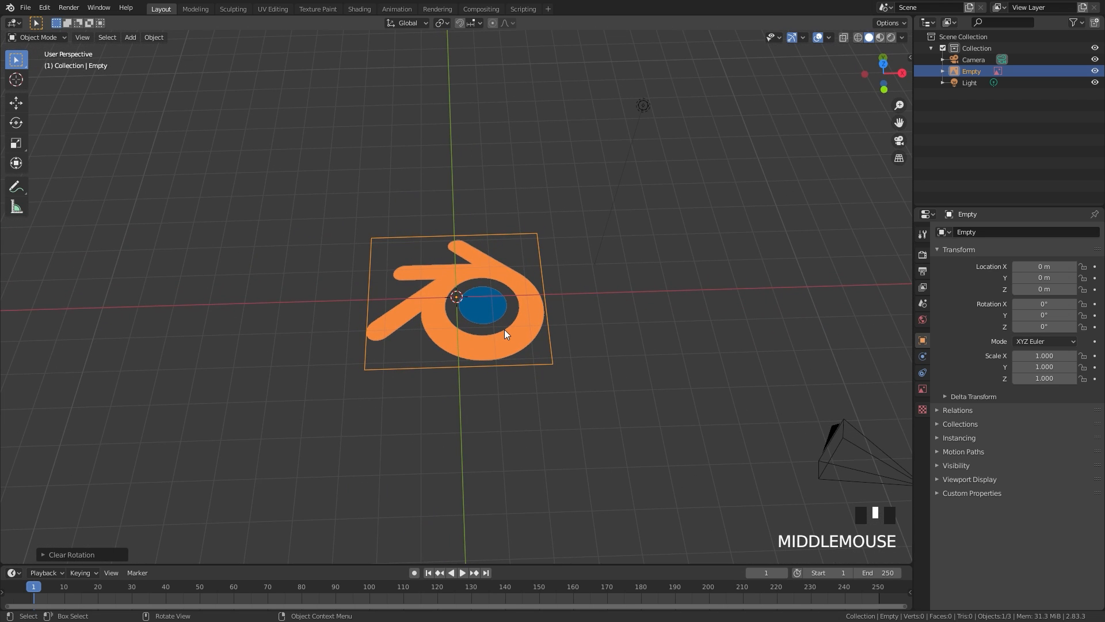
pyautogui.press('KP_7')
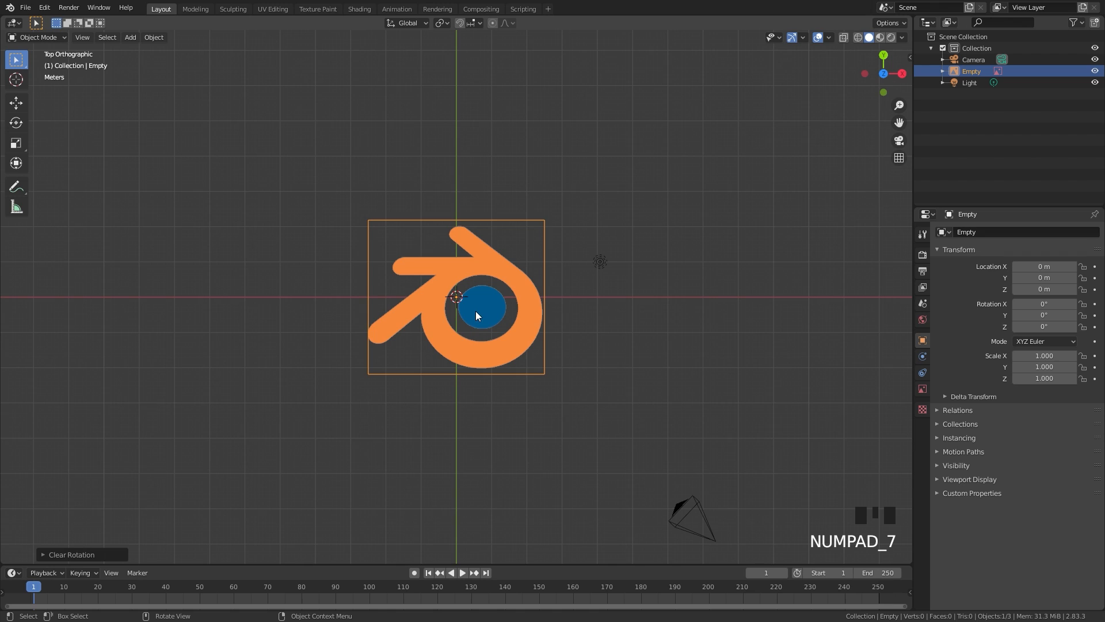
pyautogui.scroll(2, 475, 288)
pyautogui.scroll(4, 474, 286)
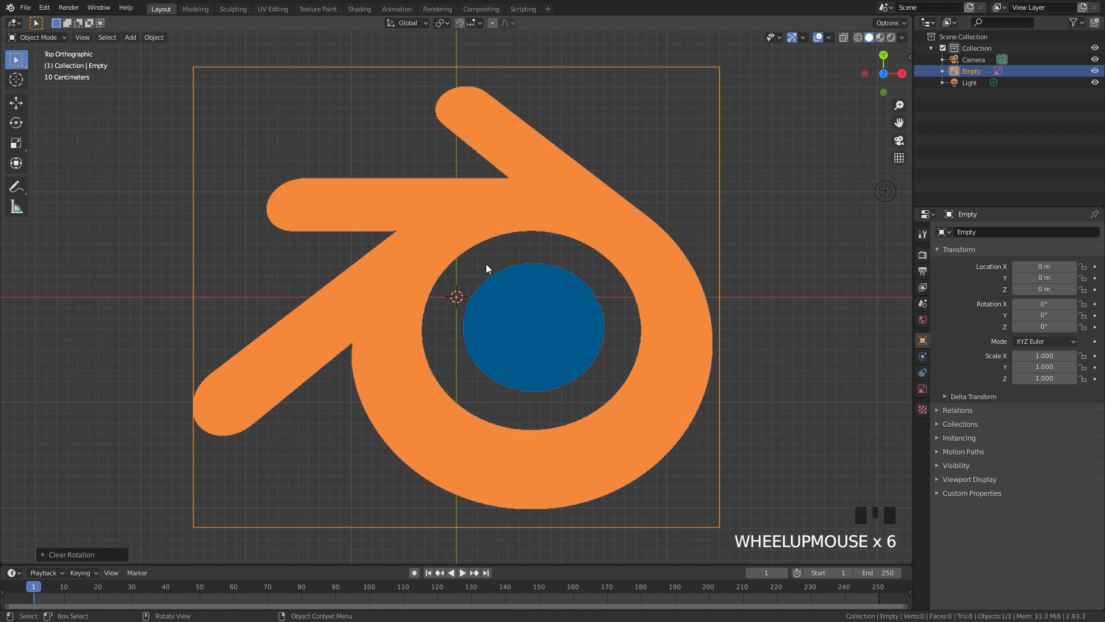
pyautogui.hotkey('shift', 'a')
pyautogui.moveTo(419, 144)
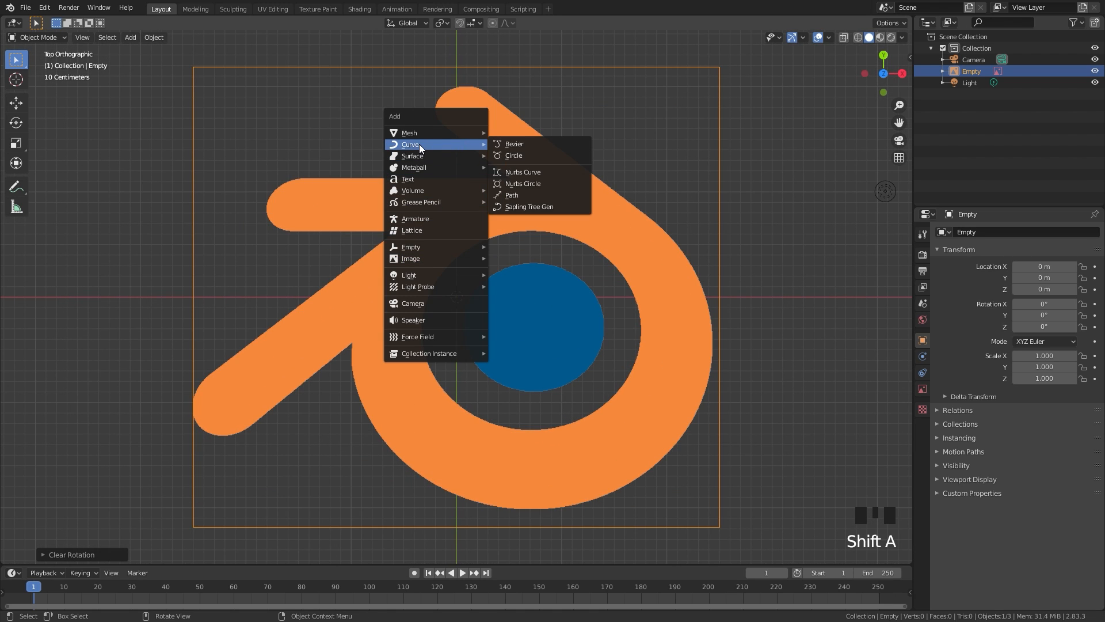
pyautogui.click(514, 143)
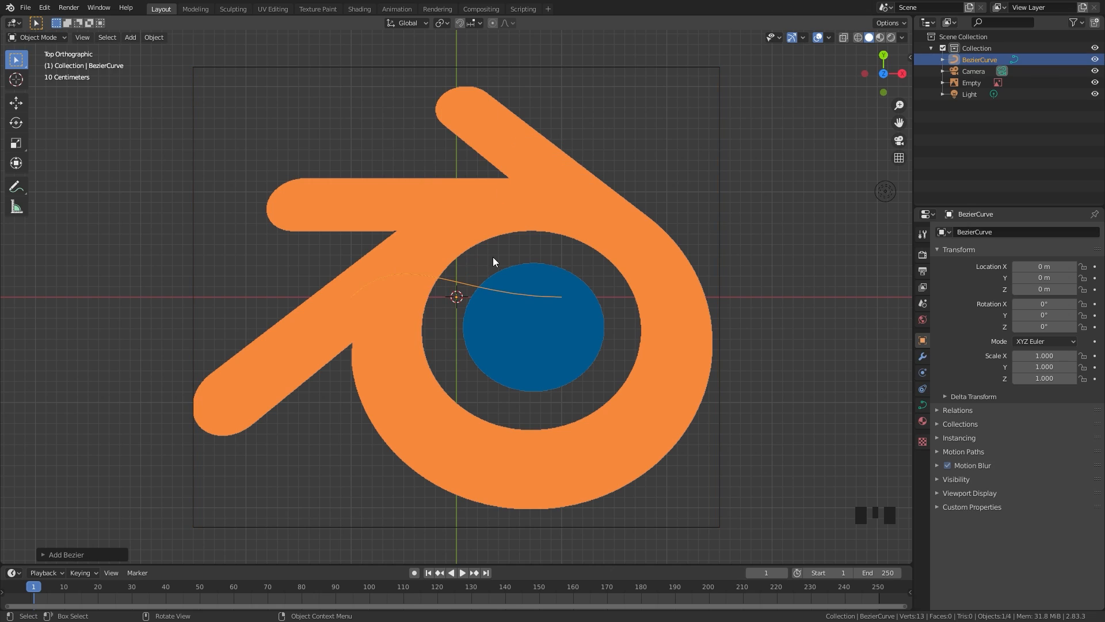
pyautogui.press('Tab')
pyautogui.press('g')
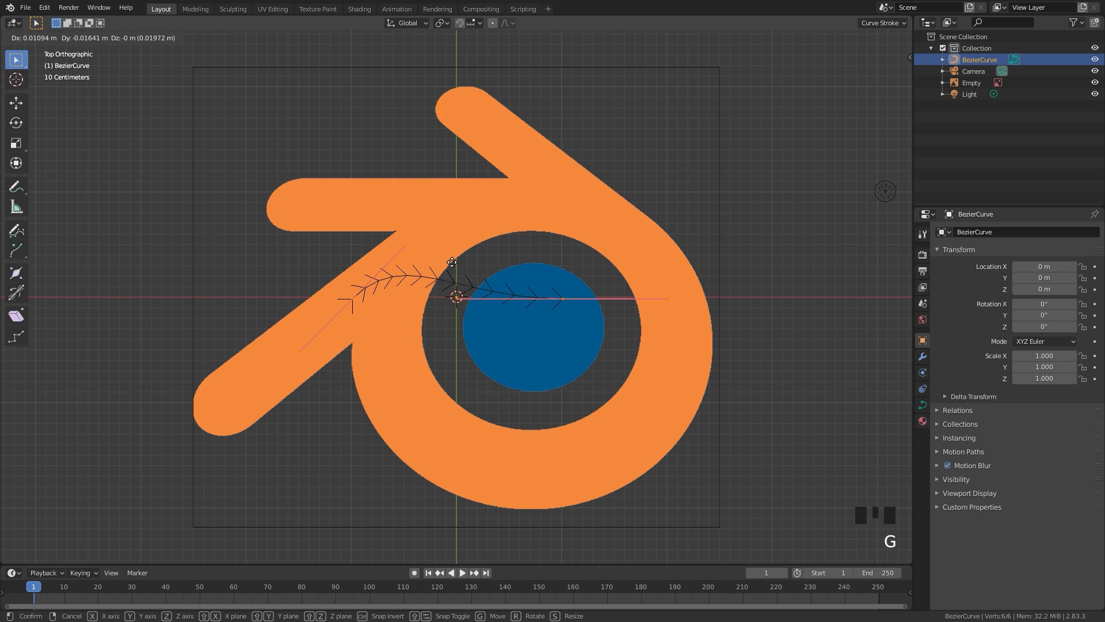
pyautogui.click(600, 472)
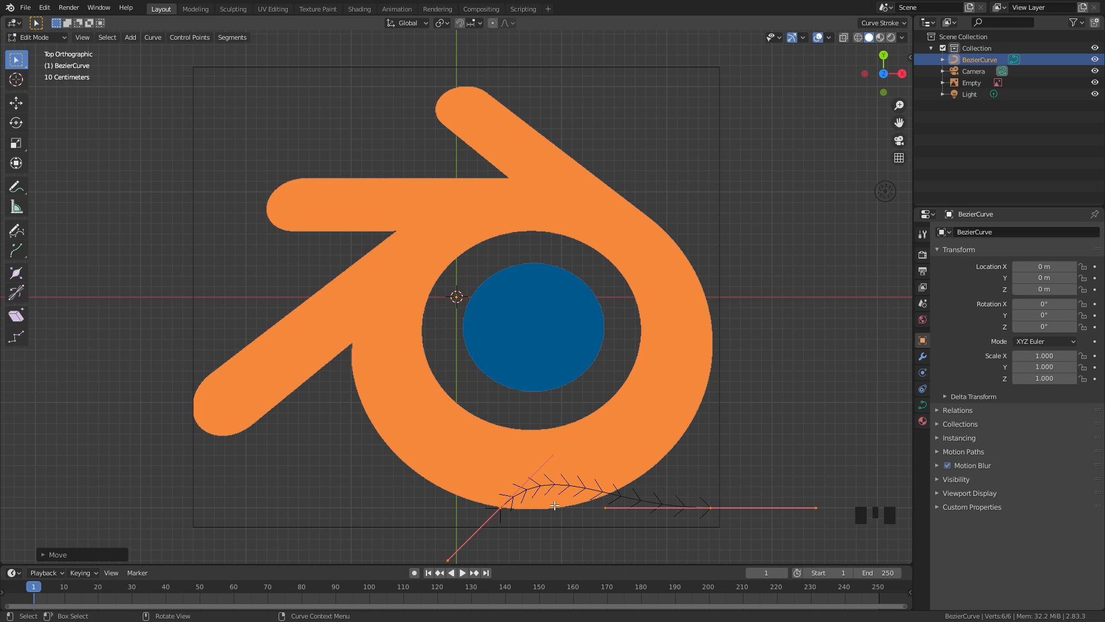
# - Rotate the curve's first control point to be tangent to the ring's bottom edge and scale down its handles
pyautogui.click(502, 506)
pyautogui.scroll(3, 521, 426)
pyautogui.keyDown('shift'); pyautogui.moveTo(570, 468); pyautogui.dragTo(501, 295, button='middle'); pyautogui.keyUp('shift')
pyautogui.scroll(-2, 494, 380)
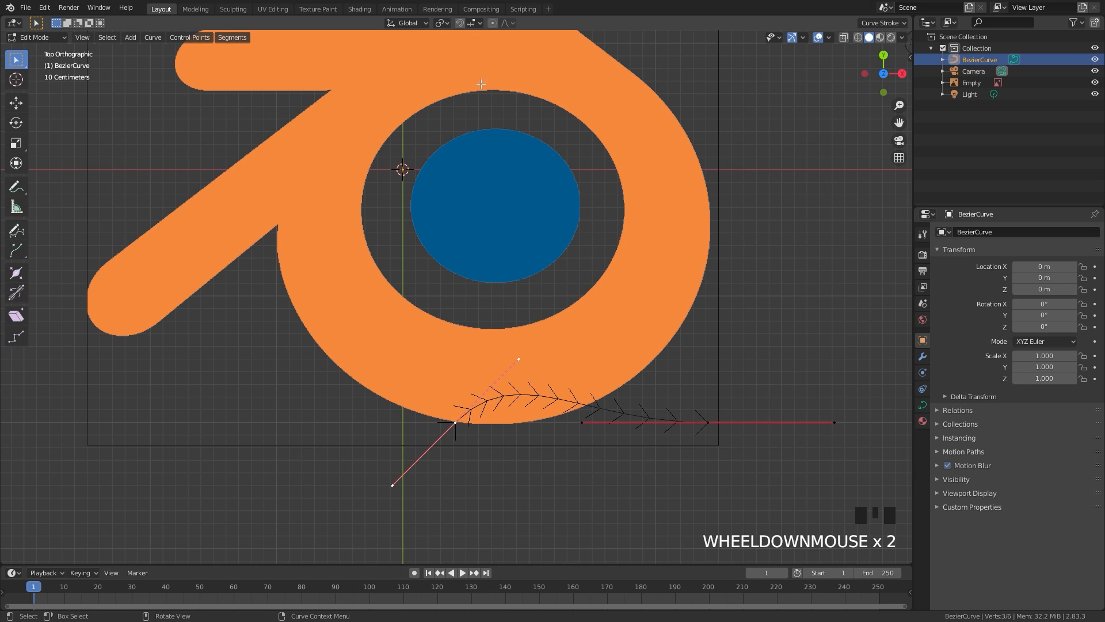
pyautogui.scroll(3, 582, 336)
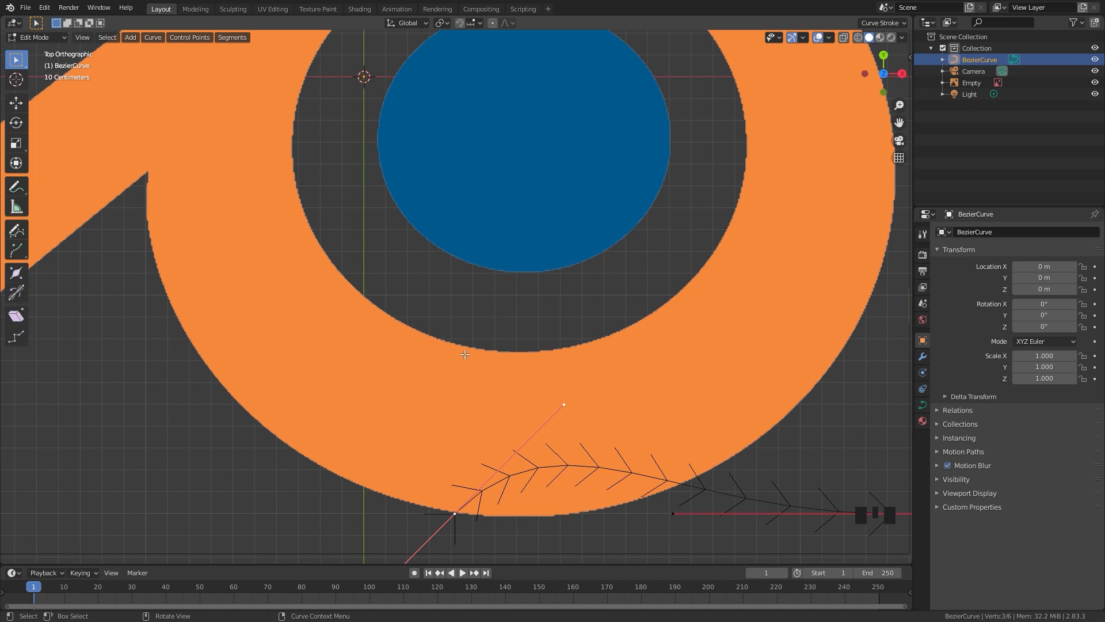
pyautogui.scroll(1, 533, 406)
pyautogui.scroll(-2, 520, 403)
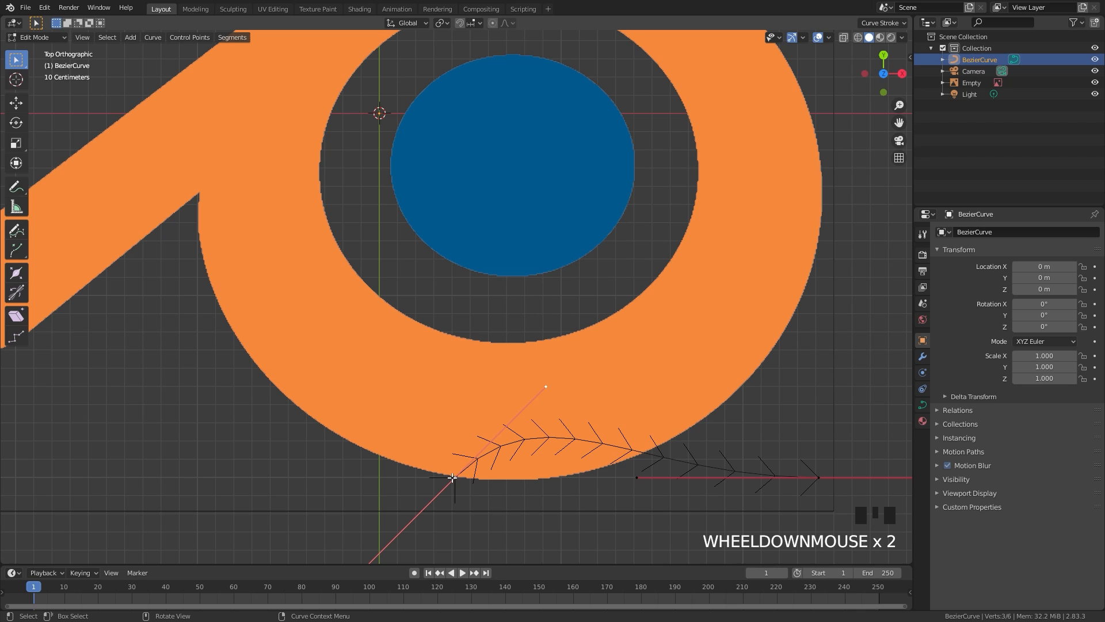
pyautogui.press('r')
pyautogui.click(593, 429)
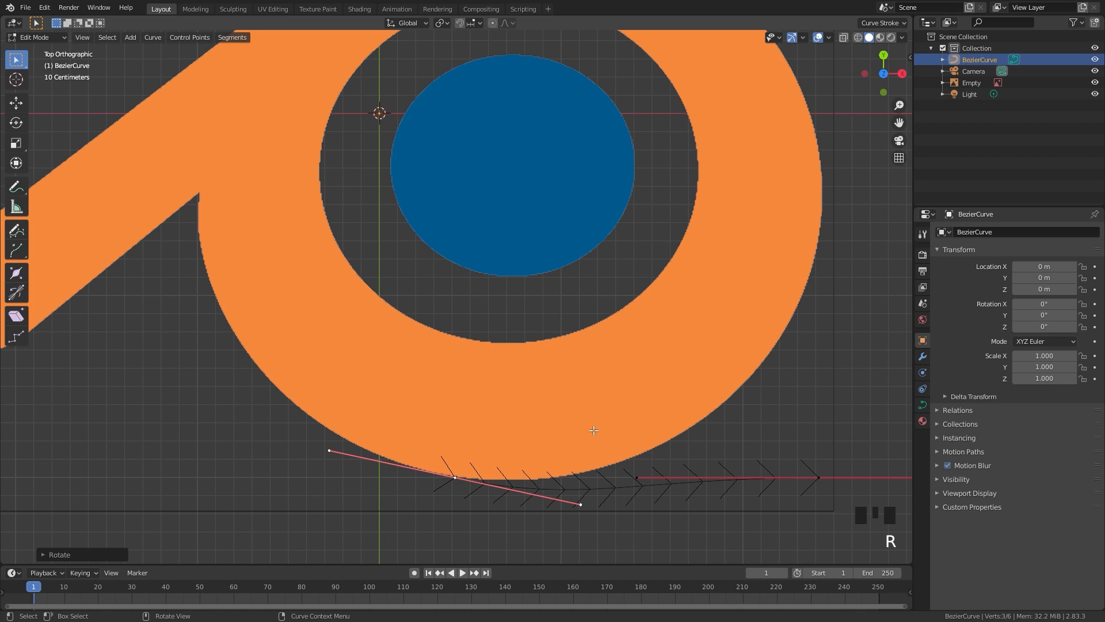
pyautogui.press('s')
pyautogui.click(660, 443)
# - Move and rotate the curve's second control point onto the ring's lower-right outer edge, in line with the outline
pyautogui.click(826, 477)
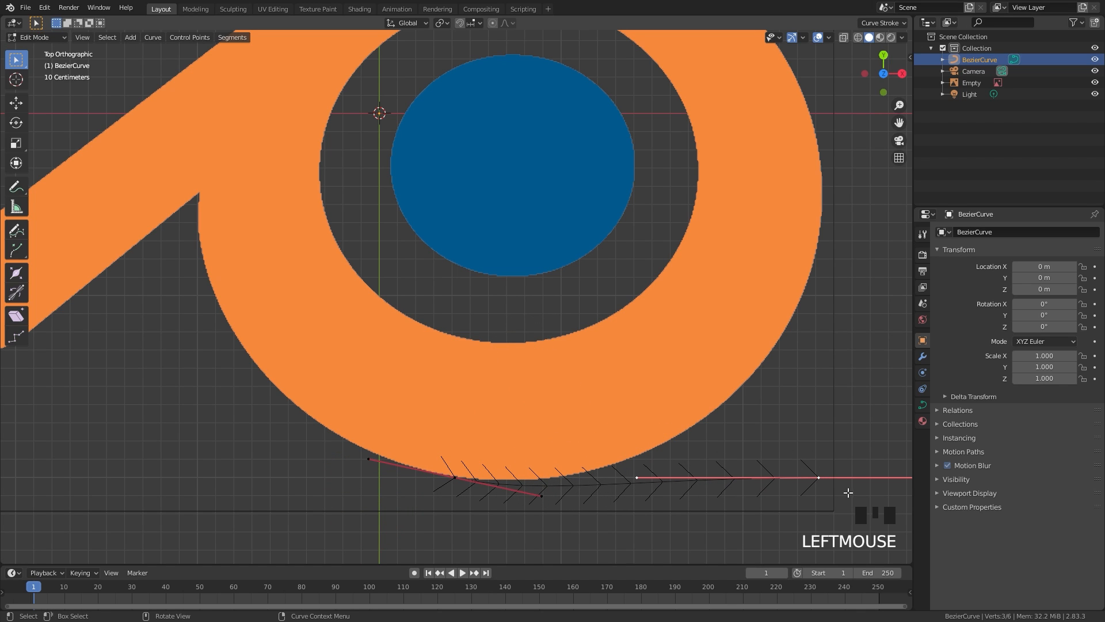
pyautogui.press('r')
pyautogui.click(861, 472)
pyautogui.press('g')
pyautogui.click(830, 334)
pyautogui.press('r')
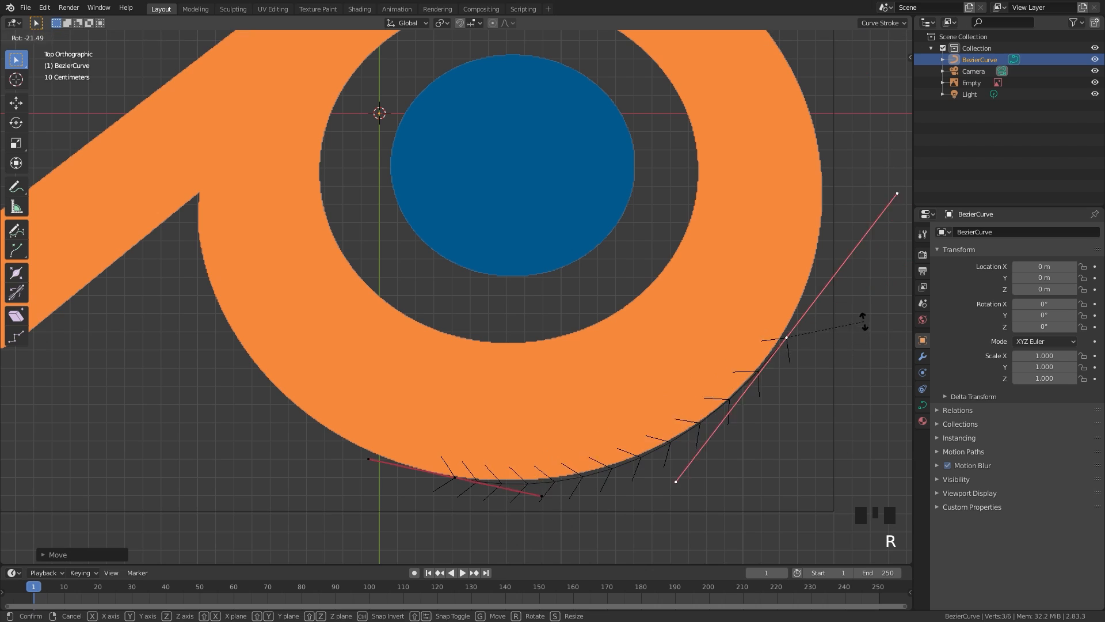
pyautogui.click(857, 297)
pyautogui.press('g')
pyautogui.click(864, 264)
# - Move the second control point's lower handle so the curve segment hugs the ring's lower-right outline
pyautogui.click(731, 485)
pyautogui.press('g')
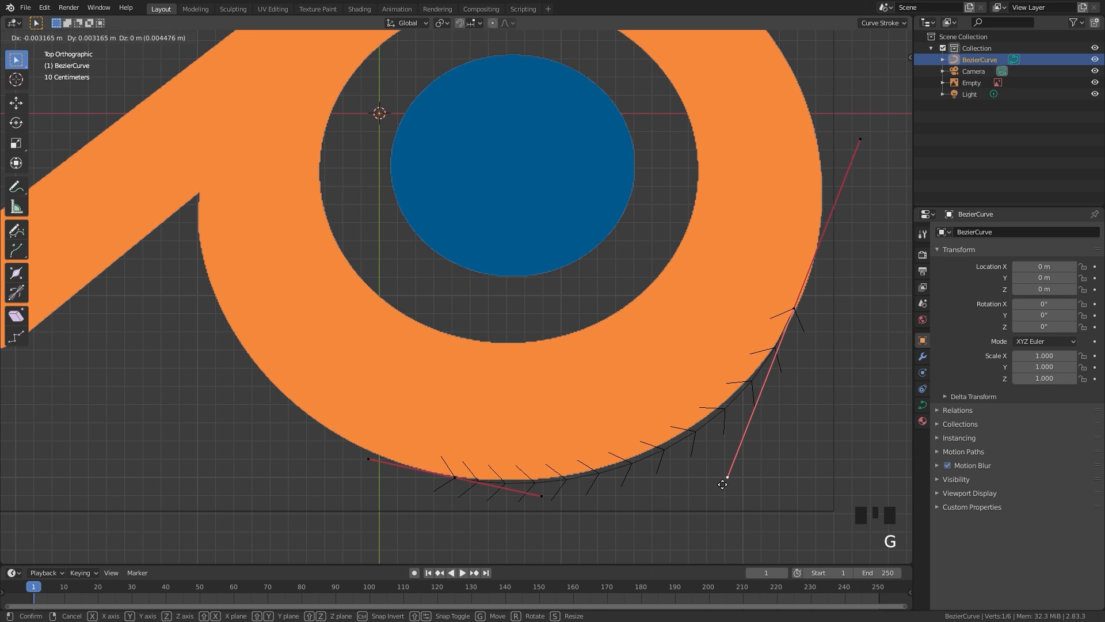
pyautogui.click(711, 469)
pyautogui.keyDown('shift'); pyautogui.moveTo(802, 326); pyautogui.dragTo(753, 302, button='middle'); pyautogui.keyUp('shift')
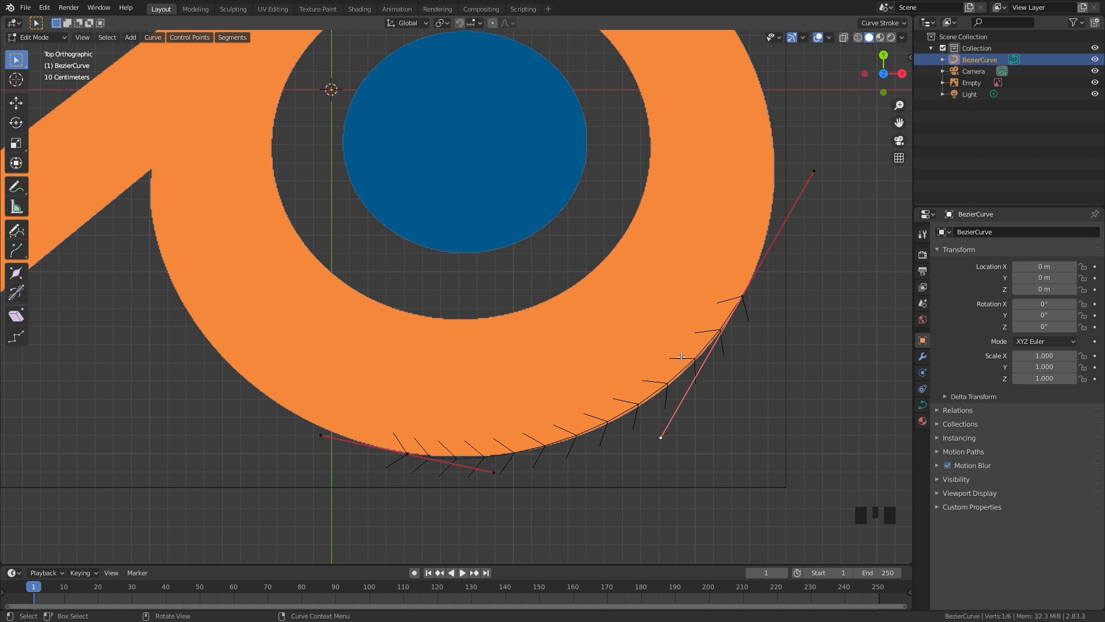
# - Leave Edit Mode, enable Transparency on the logo reference image and set its opacity to 0.313
pyautogui.press('Tab')
pyautogui.click(718, 218)
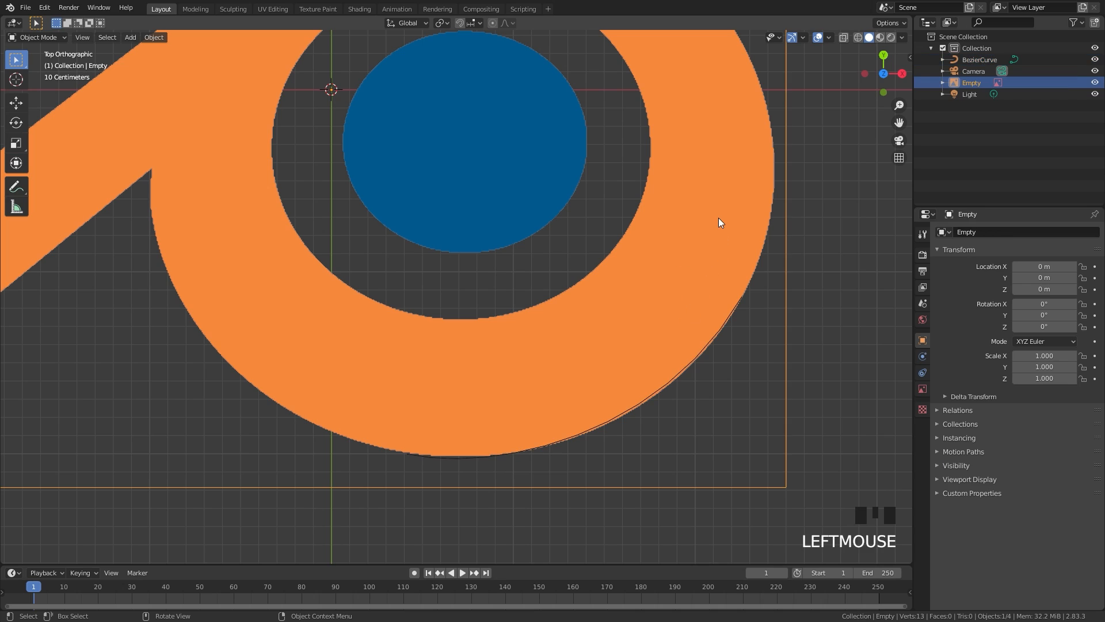
pyautogui.click(924, 408)
pyautogui.click(911, 386)
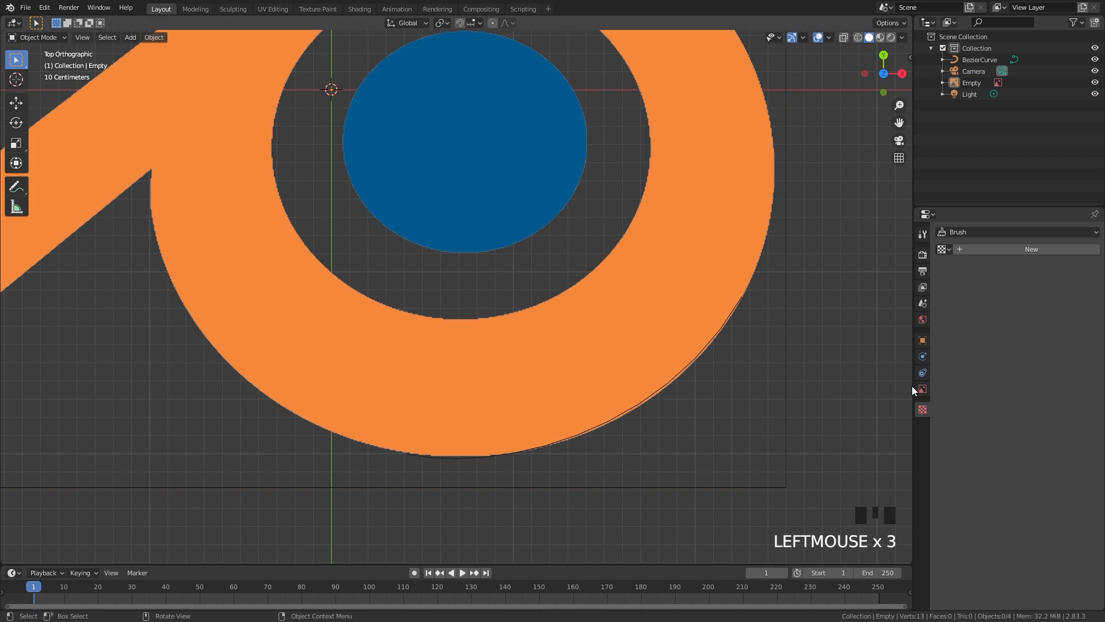
pyautogui.click(923, 389)
pyautogui.click(956, 368)
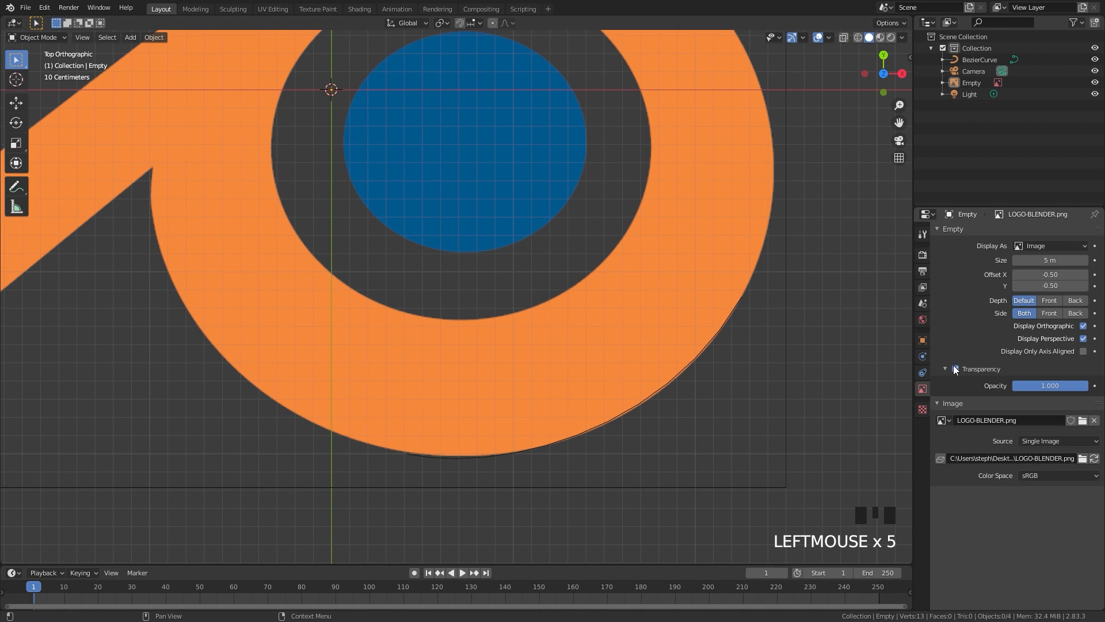
pyautogui.moveTo(1036, 385); pyautogui.dragTo(984, 385)
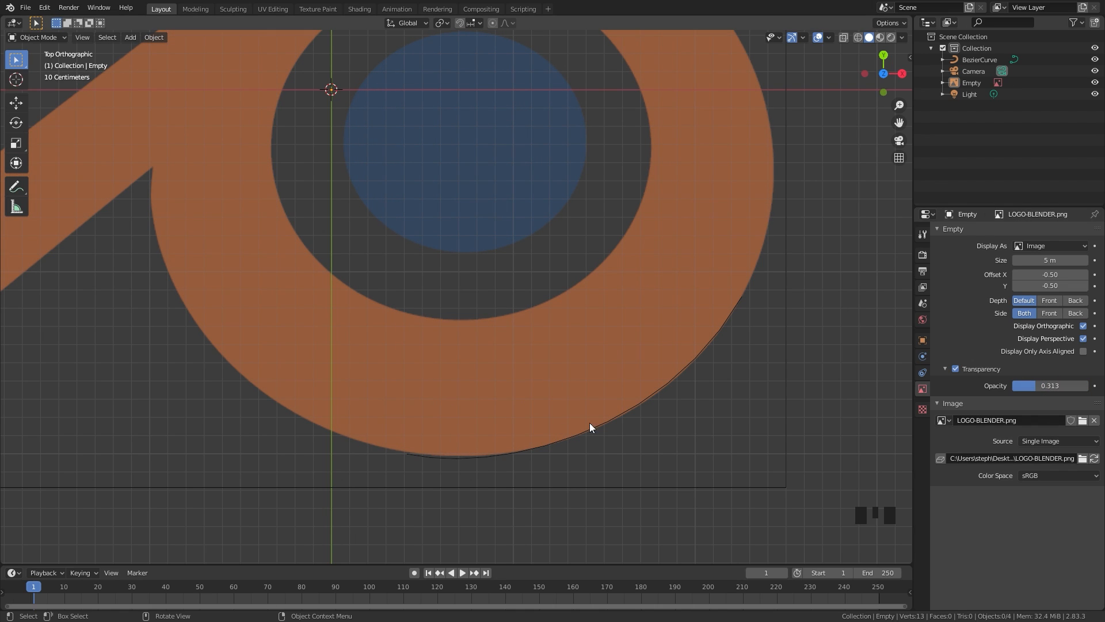
# - Edit the Bezier curve again, extrude a new control point up the ring's right side and rotate its handles
pyautogui.click(614, 415)
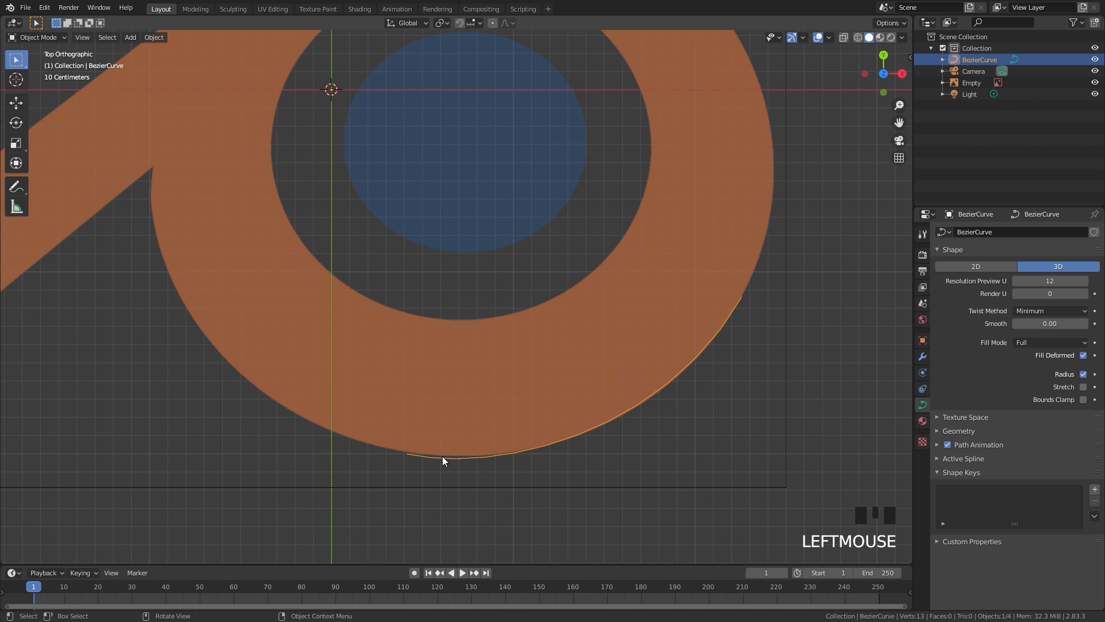
pyautogui.press('Tab')
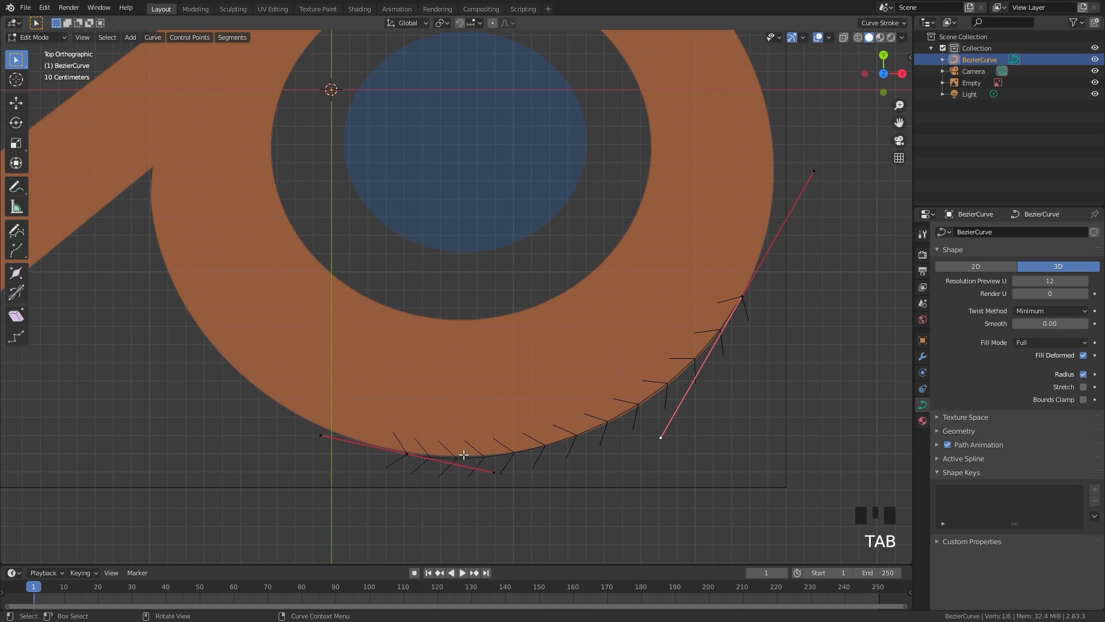
pyautogui.click(745, 300)
pyautogui.keyDown('shift'); pyautogui.moveTo(774, 293); pyautogui.dragTo(679, 426, button='middle'); pyautogui.keyUp('shift')
pyautogui.press('e')
pyautogui.click(744, 196)
pyautogui.press('r')
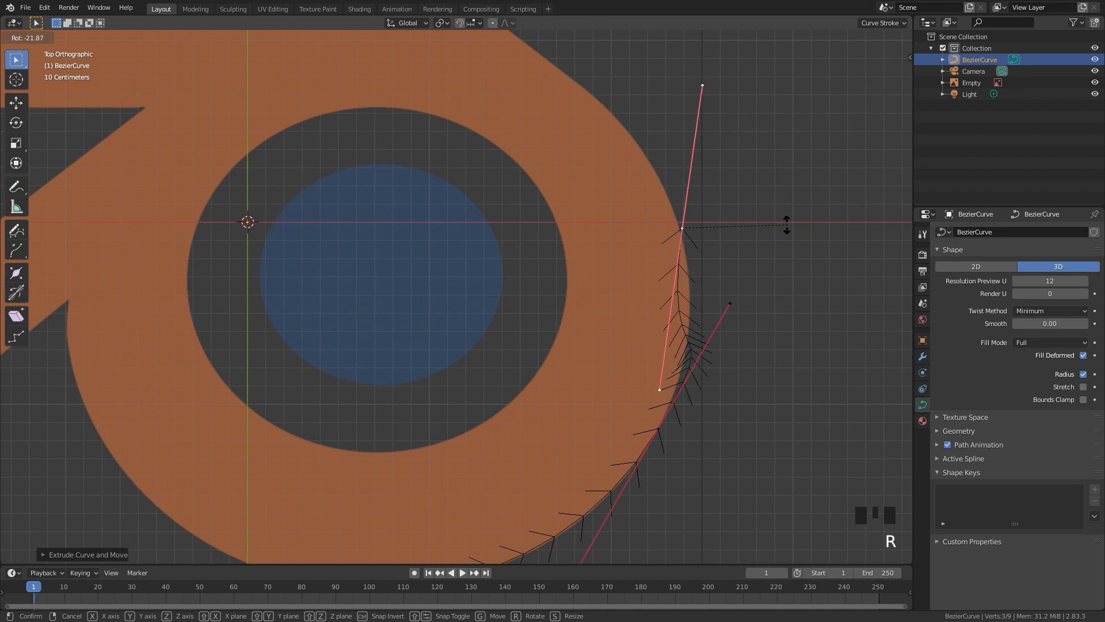
pyautogui.click(794, 179)
# - Move and rotate the new control point to the ring's upper-right edge, where the upper arm begins
pyautogui.press('g')
pyautogui.click(770, 236)
pyautogui.press('r')
pyautogui.click(806, 203)
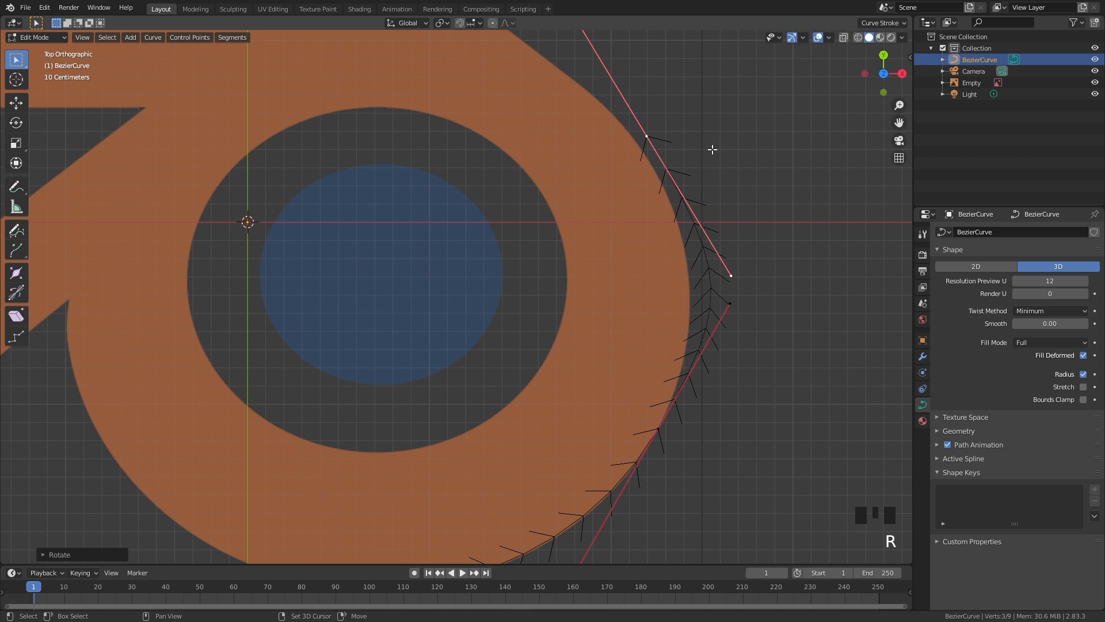
pyautogui.keyDown('shift'); pyautogui.scroll(2, 713, 149); pyautogui.keyUp('shift')
pyautogui.press('g')
pyautogui.click(609, 285)
# - Examine the logo's outline around the curve's end point and the arms still to trace
pyautogui.scroll(1, 614, 359)
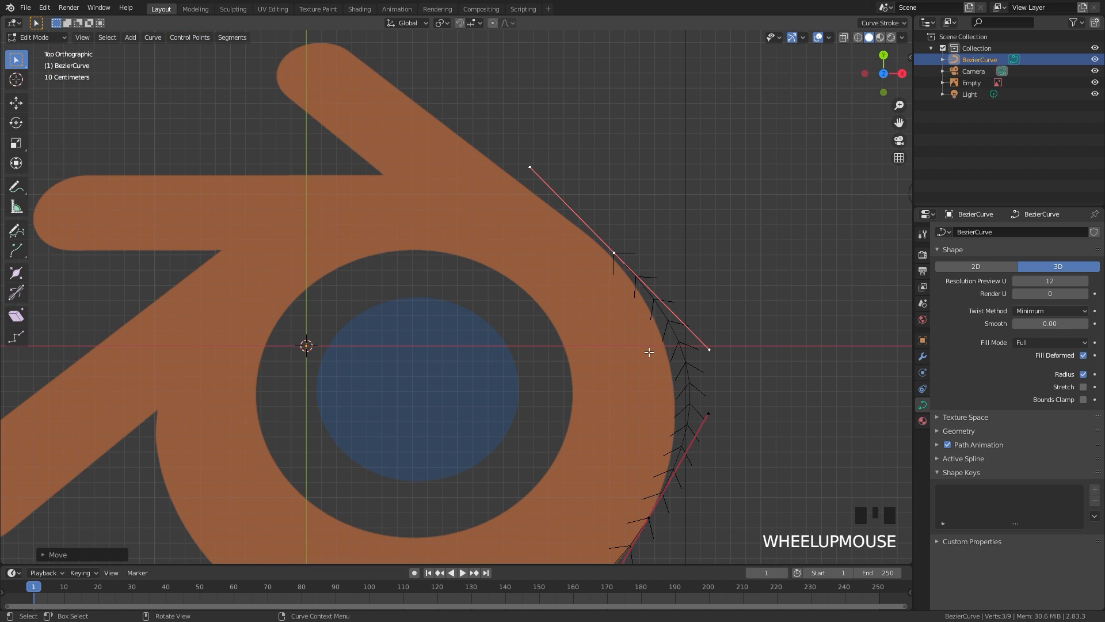
pyautogui.scroll(2, 627, 295)
pyautogui.keyDown('shift'); pyautogui.moveTo(628, 296); pyautogui.dragTo(471, 295, button='middle'); pyautogui.keyUp('shift')
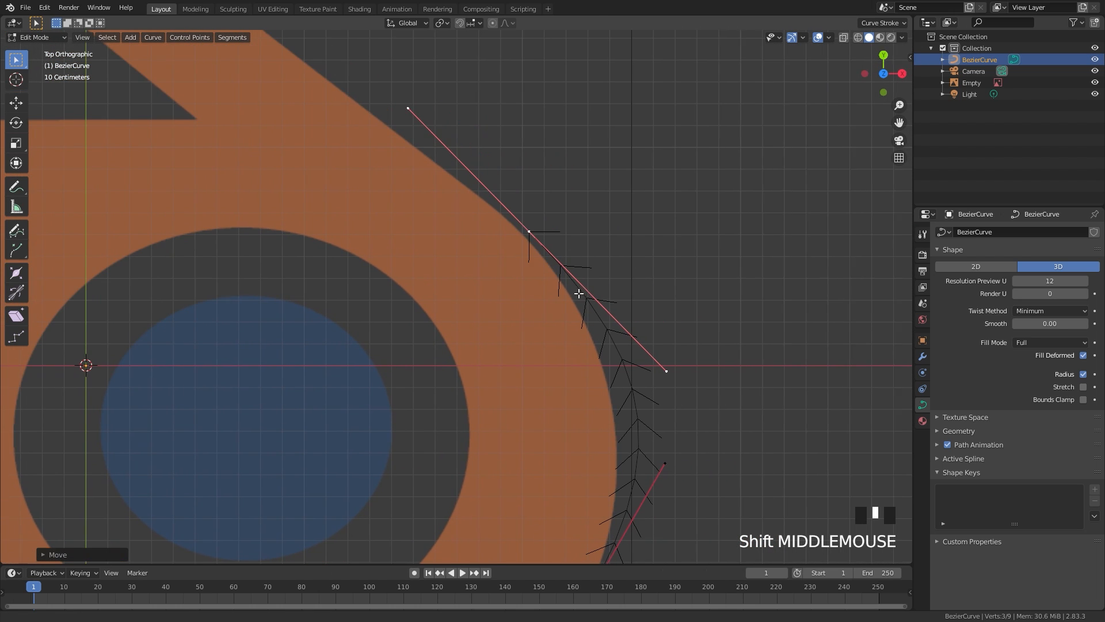
pyautogui.scroll(-4, 568, 294)
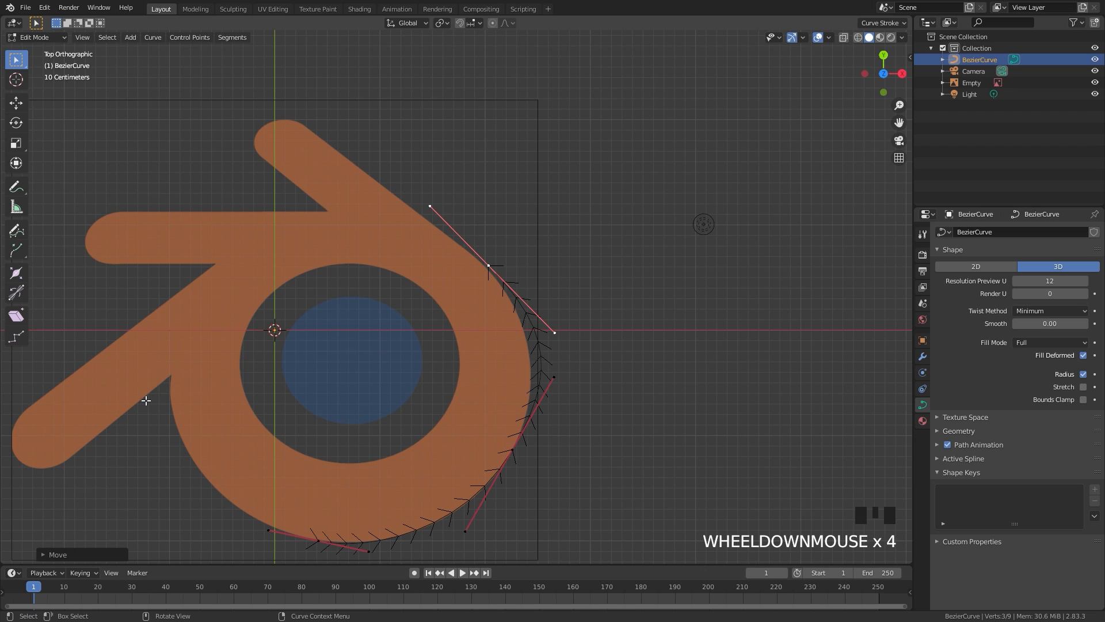
pyautogui.scroll(3, 321, 266)
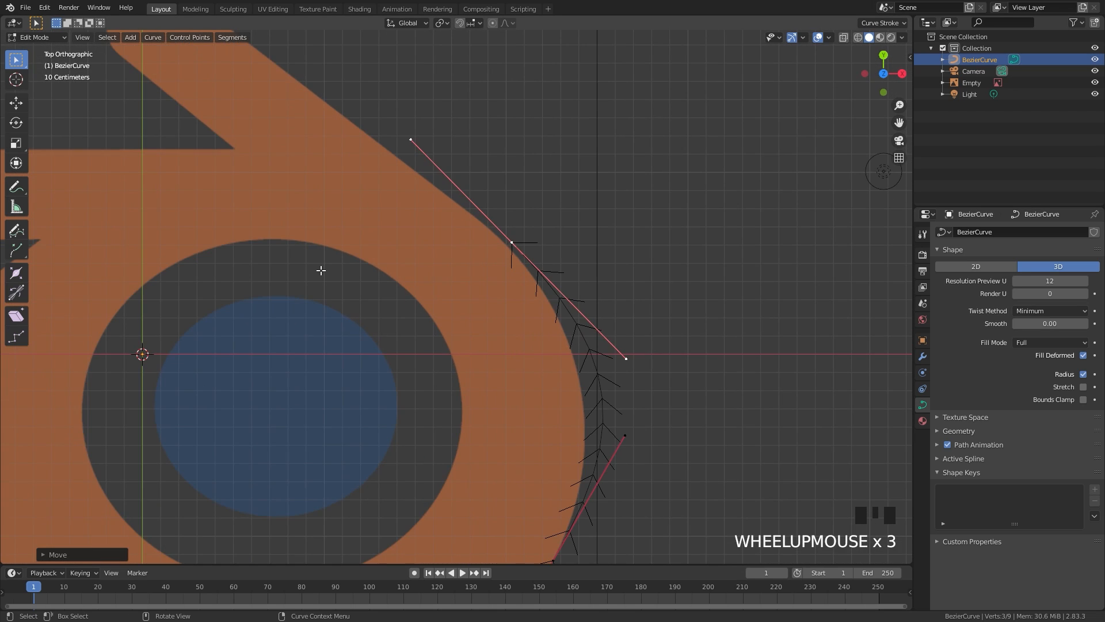
pyautogui.scroll(-3, 271, 242)
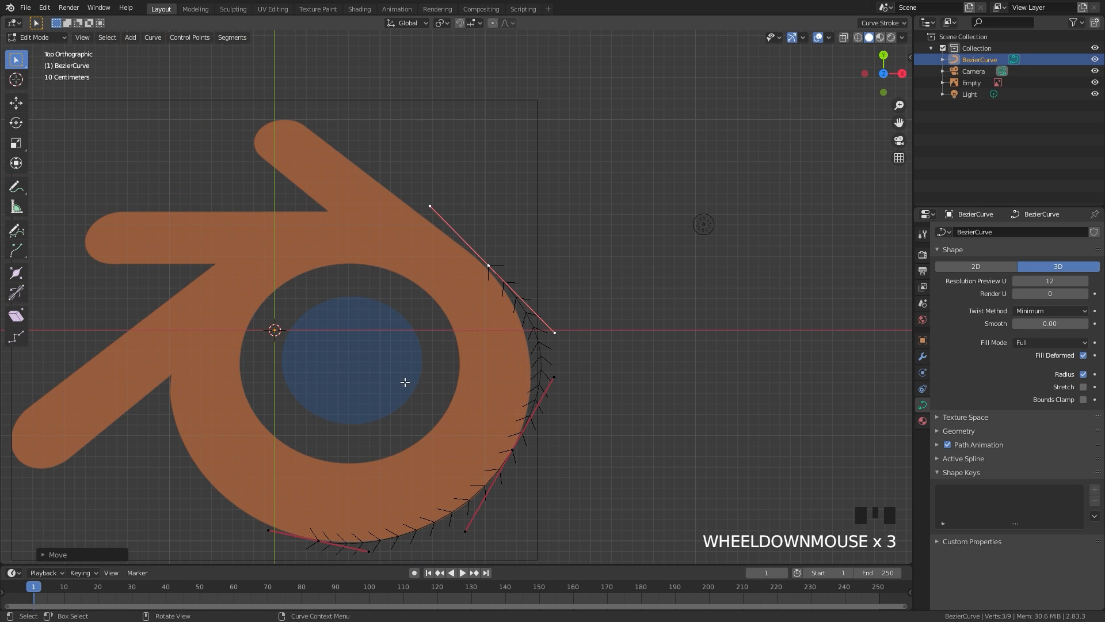
pyautogui.scroll(4, 424, 308)
pyautogui.keyDown('shift'); pyautogui.moveTo(423, 308); pyautogui.dragTo(572, 316, button='middle'); pyautogui.keyUp('shift')
pyautogui.scroll(-2, 572, 316)
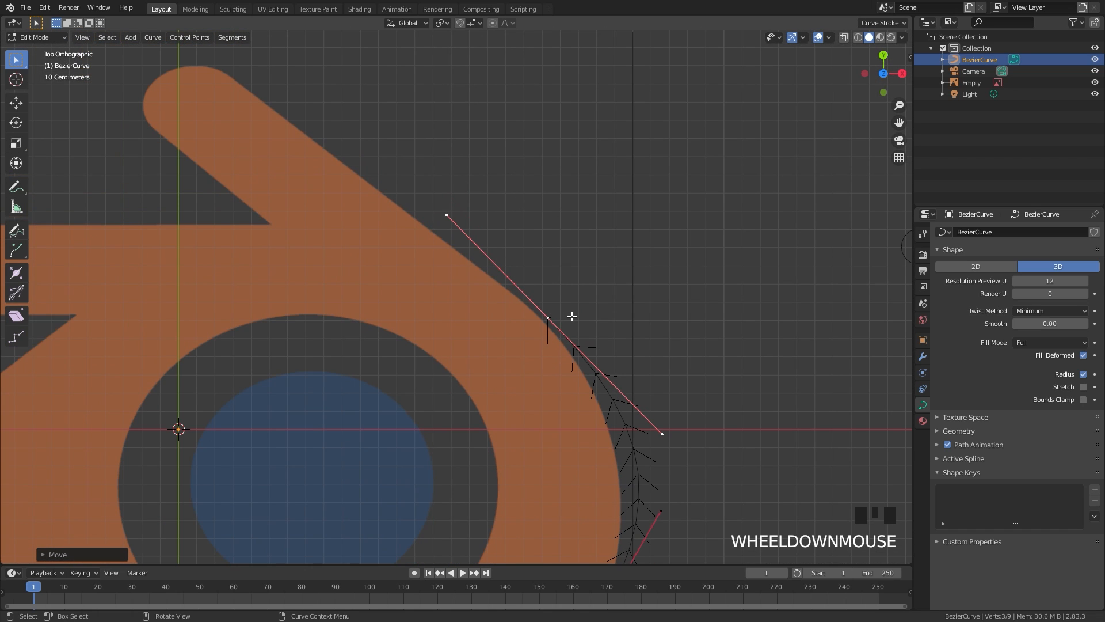
# - Rotate the curve's end point to the upper arm's slope and adjust its position and handle to follow the outline
pyautogui.scroll(2, 572, 316)
pyautogui.keyDown('shift'); pyautogui.moveTo(656, 365); pyautogui.dragTo(562, 274, button='middle'); pyautogui.keyUp('shift')
pyautogui.press('r')
pyautogui.click(612, 293)
pyautogui.click(595, 389)
pyautogui.press('g')
pyautogui.click(594, 392)
pyautogui.scroll(1, 387, 466)
pyautogui.press('g')
pyautogui.scroll(-3, 387, 467)
# - Extrude a control point along the upper arm's straight outer edge toward its rounded tip and resize its handles
pyautogui.press('e')
pyautogui.press('s')
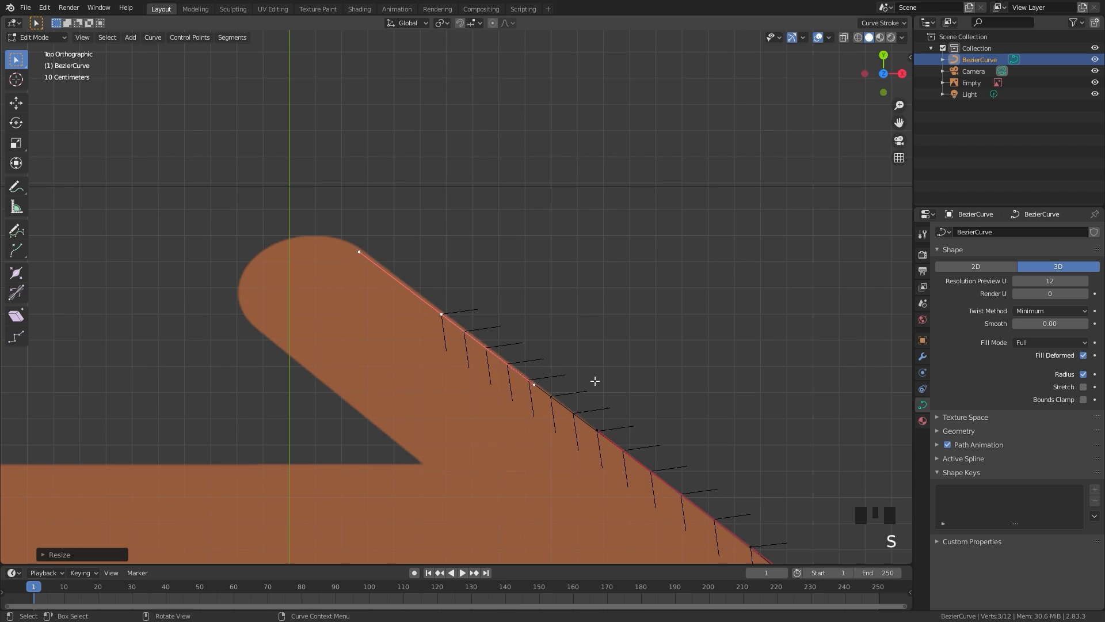
pyautogui.press('g')
# - Extrude another control point around the upper arm's rounded tip to its inner edge and rotate its handles
pyautogui.press('e')
pyautogui.press('r')
pyautogui.click(375, 248)
pyautogui.keyDown('shift'); pyautogui.moveTo(397, 259); pyautogui.dragTo(430, 173, button='middle'); pyautogui.keyUp('shift')
# - Reposition the control points and handles around the upper arm's rounded tip so the curve hugs the outline onto its inner edge
pyautogui.click(484, 166)
pyautogui.press('g')
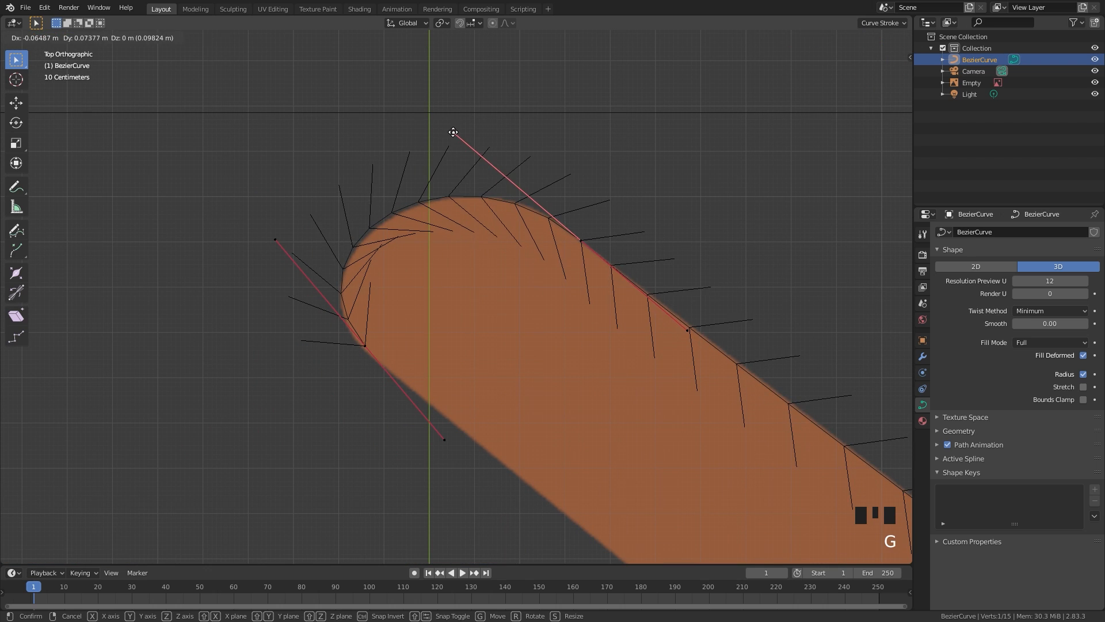
pyautogui.click(451, 131)
pyautogui.press('g')
pyautogui.click(288, 254)
pyautogui.press('g')
pyautogui.click(377, 359)
pyautogui.press('g')
pyautogui.click(296, 281)
pyautogui.press('g')
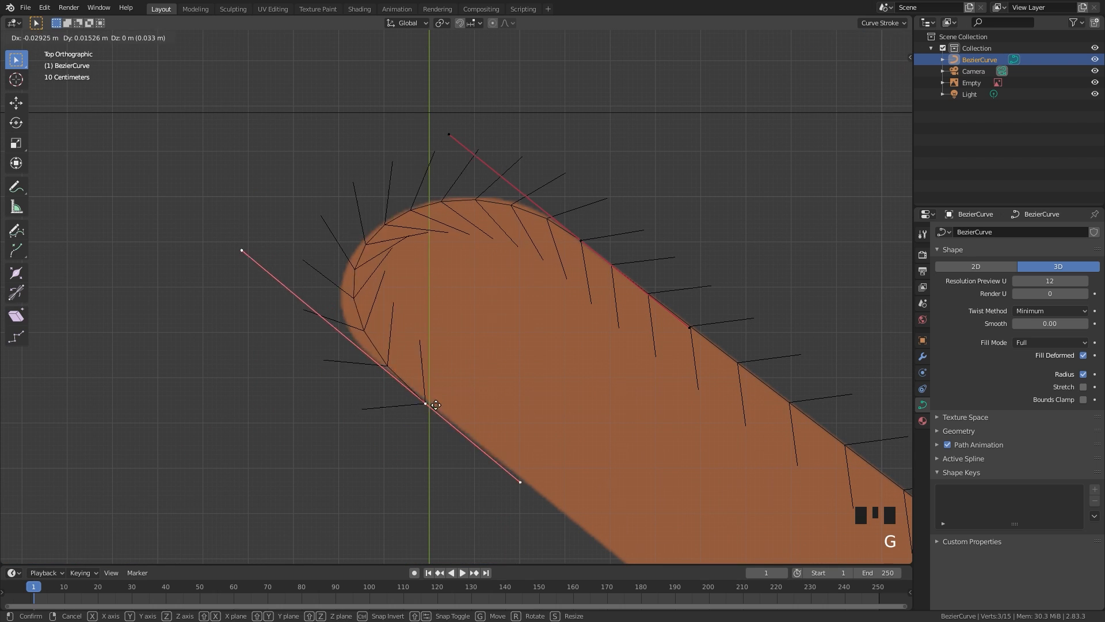
# - Extrude a control point along the upper arm's inner edge, shrink its handles and place it in the notch above the middle arm
pyautogui.keyDown('shift'); pyautogui.moveTo(594, 491); pyautogui.dragTo(486, 380, button='middle'); pyautogui.keyUp('shift')
pyautogui.scroll(3, 472, 340)
pyautogui.press('e')
pyautogui.press('s')
pyautogui.click(467, 415)
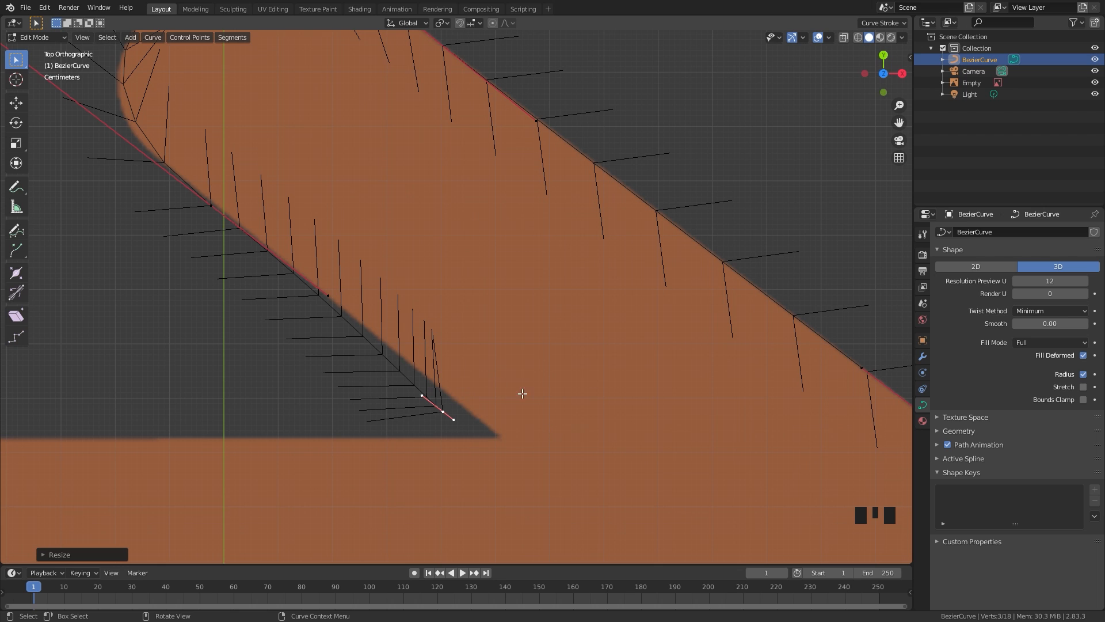
pyautogui.scroll(1, 467, 442)
pyautogui.press('s')
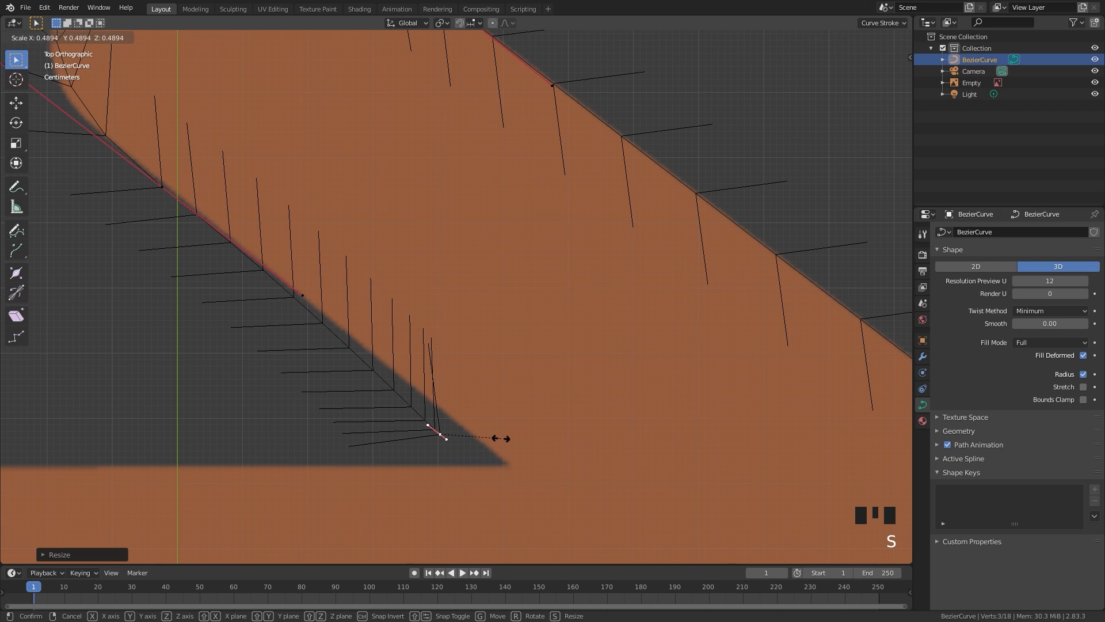
pyautogui.press('g')
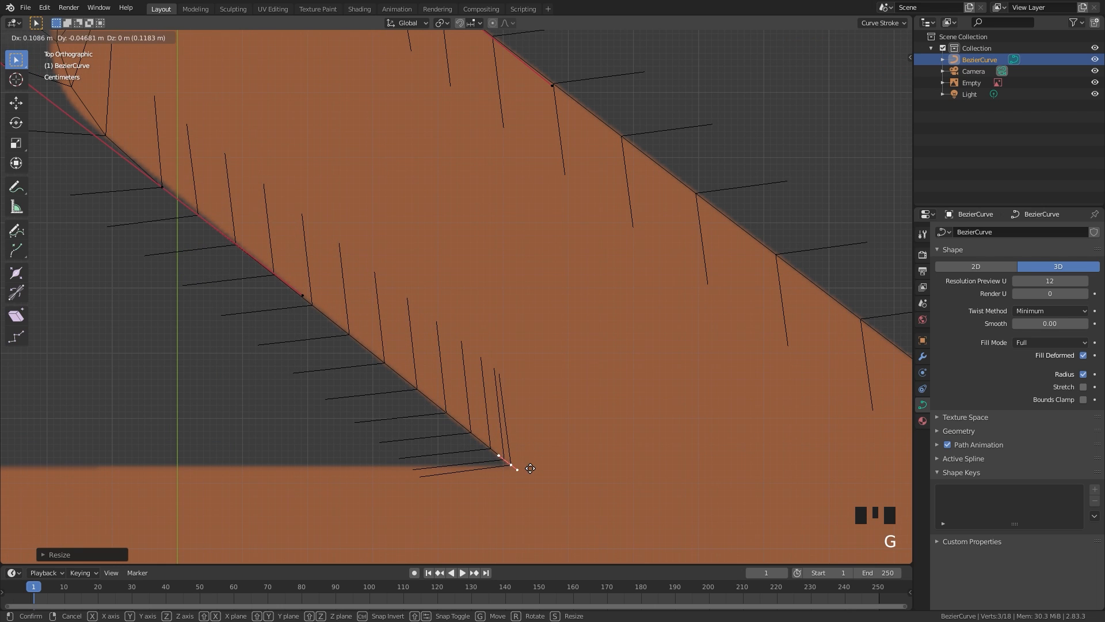
pyautogui.click(530, 468)
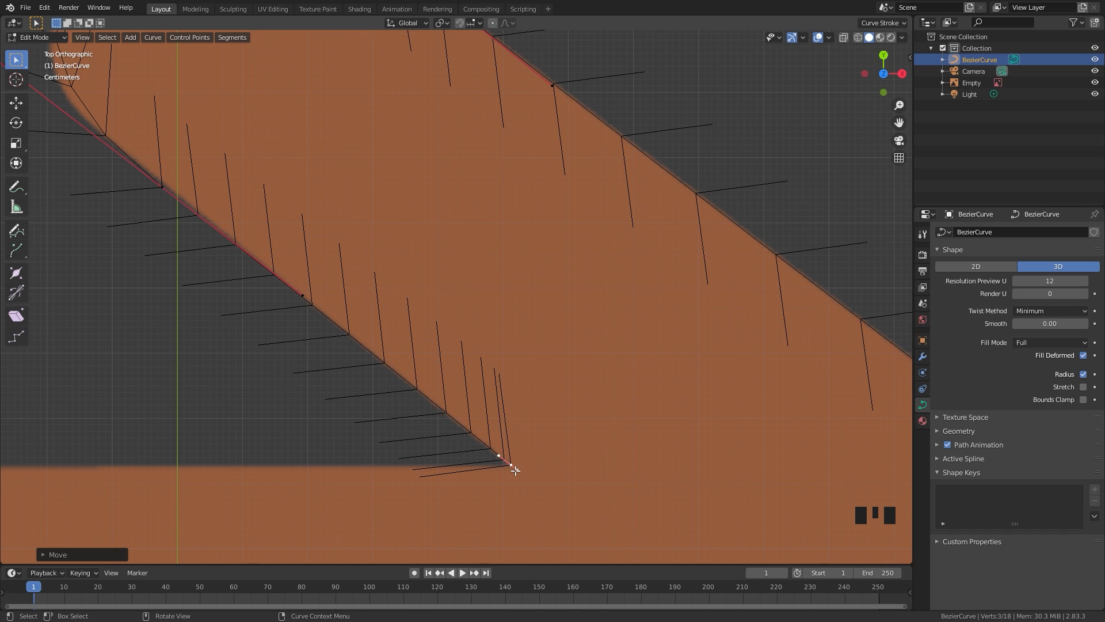
# - Extrude a control point from the notch onto the middle arm's upper edge and rotate and scale its handles parallel to that edge
pyautogui.press('e')
pyautogui.press('r')
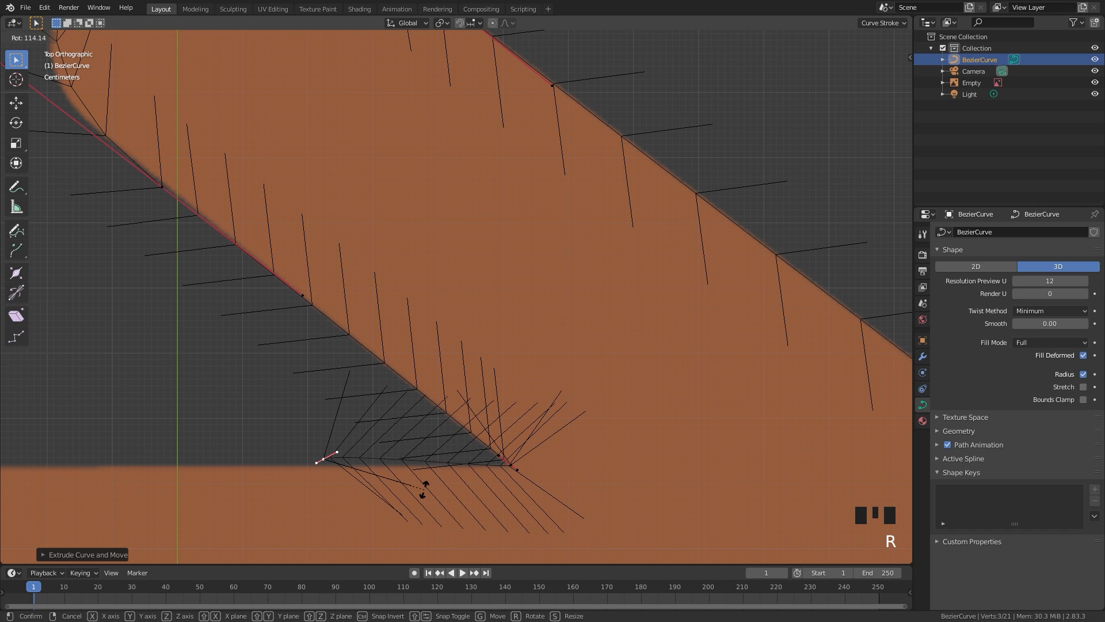
pyautogui.click(402, 531)
pyautogui.press('Tab')
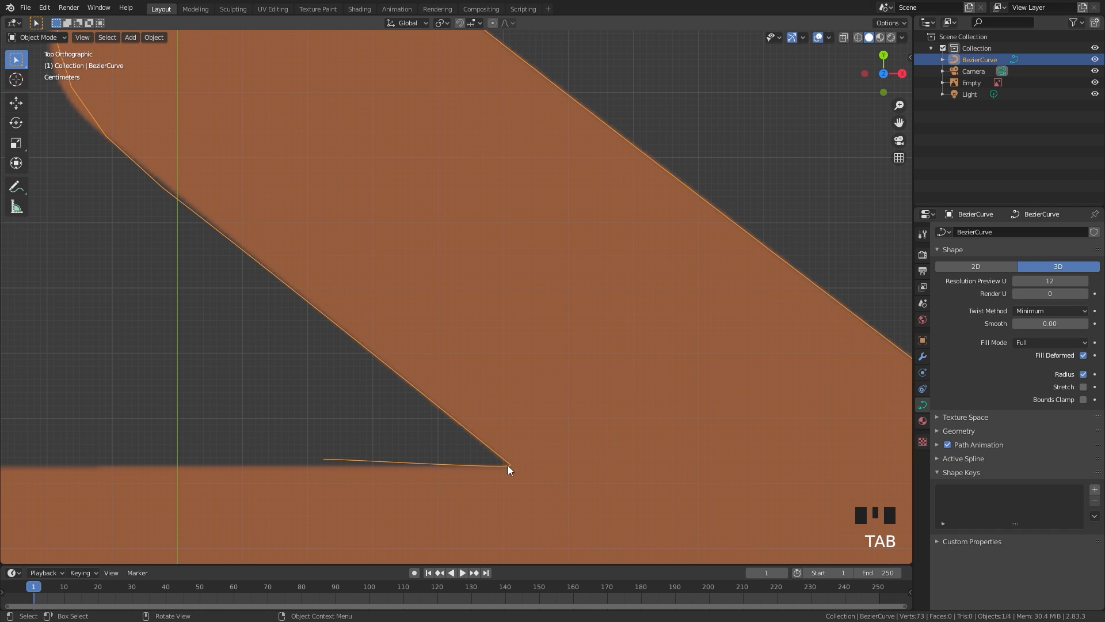
pyautogui.press('Tab')
pyautogui.press('g')
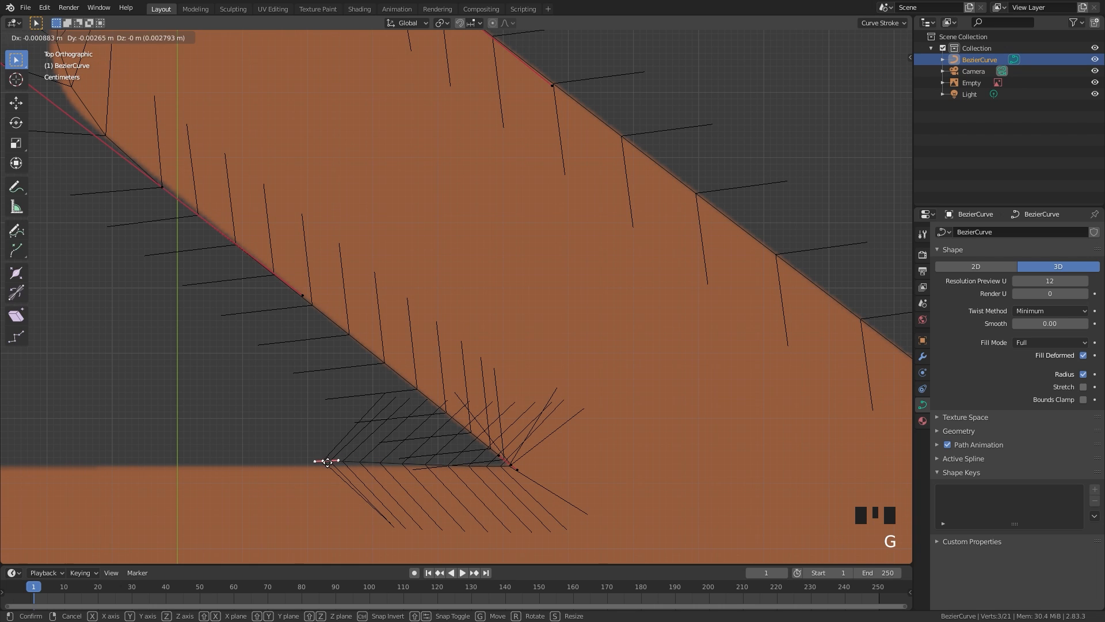
pyautogui.click(343, 464)
pyautogui.press('s')
pyautogui.press('r')
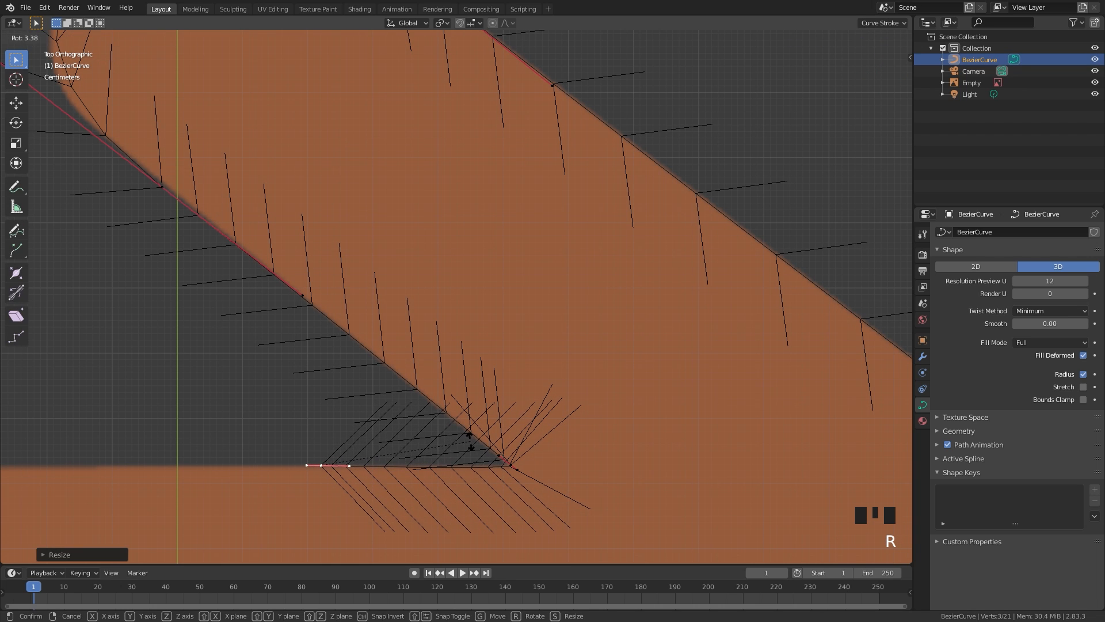
pyautogui.click(365, 435)
# - Move the end control point farther along the middle arm's straight upper edge toward its tip and check the traced outline
pyautogui.scroll(-3, 365, 435)
pyautogui.keyDown('shift'); pyautogui.moveTo(365, 435); pyautogui.dragTo(743, 439, button='middle'); pyautogui.keyUp('shift')
pyautogui.scroll(-2, 624, 366)
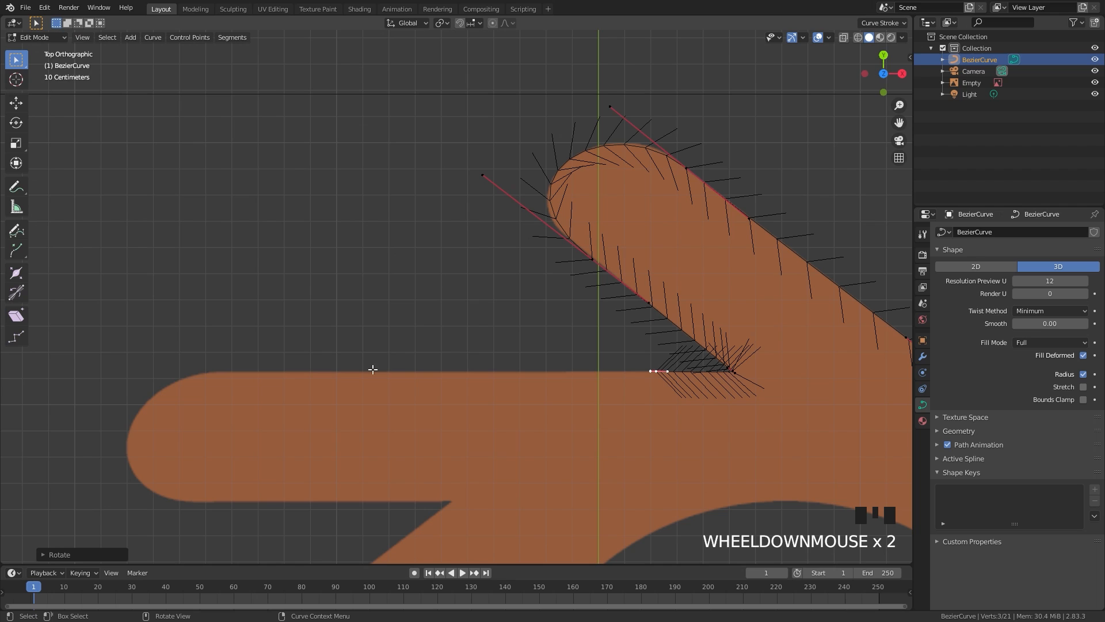
pyautogui.press('g')
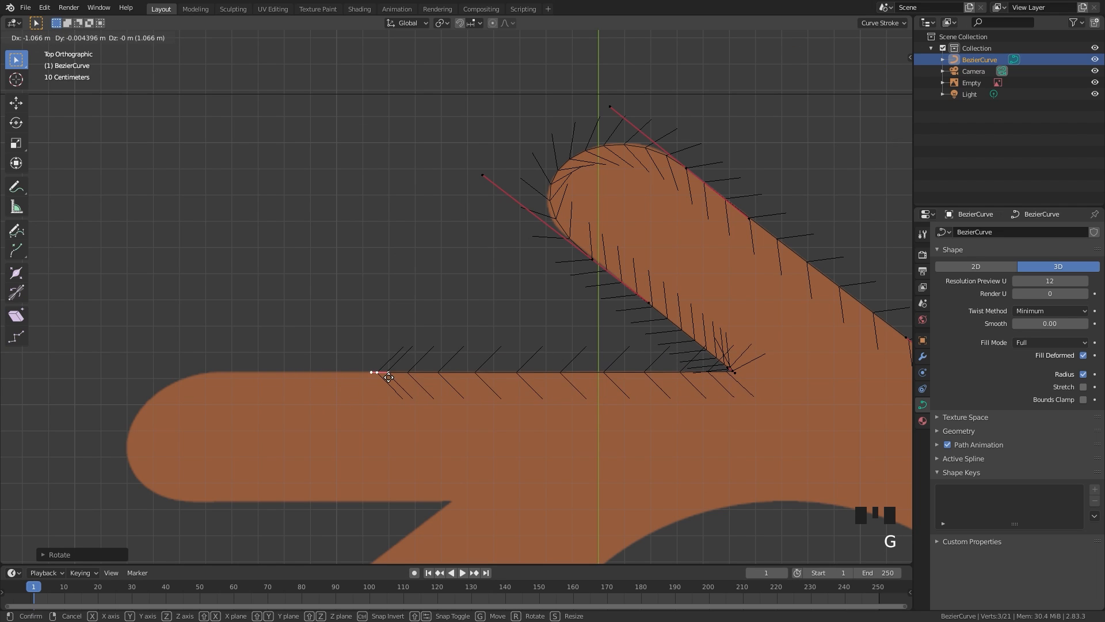
pyautogui.click(426, 377)
pyautogui.press('Tab')
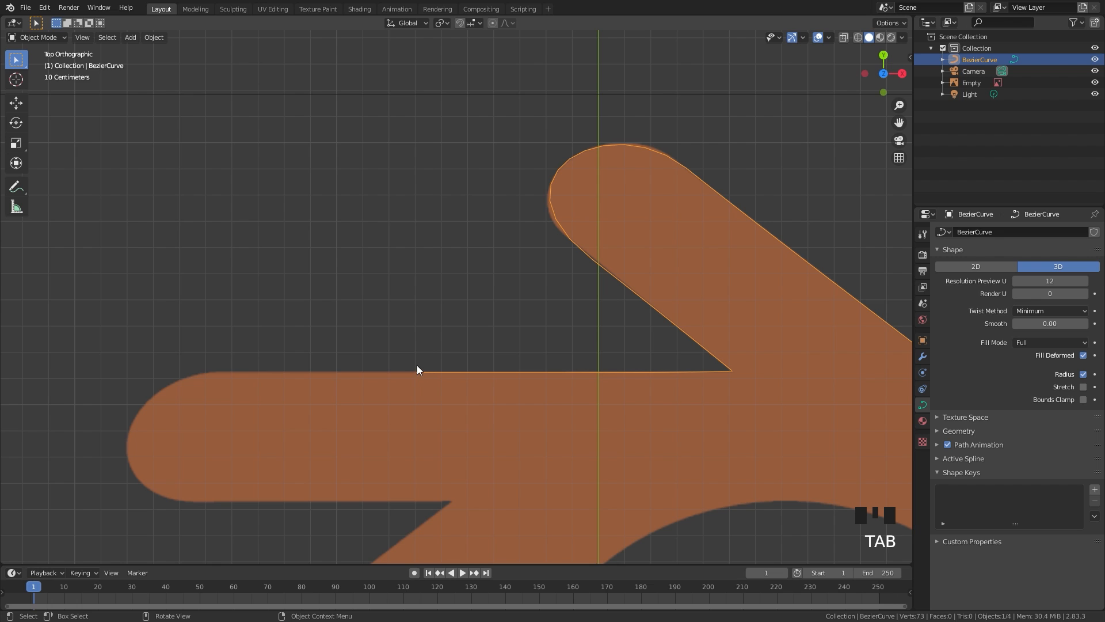
pyautogui.keyDown('shift'); pyautogui.moveTo(474, 387); pyautogui.dragTo(395, 330, button='middle'); pyautogui.keyUp('shift')
pyautogui.scroll(-3, 338, 322)
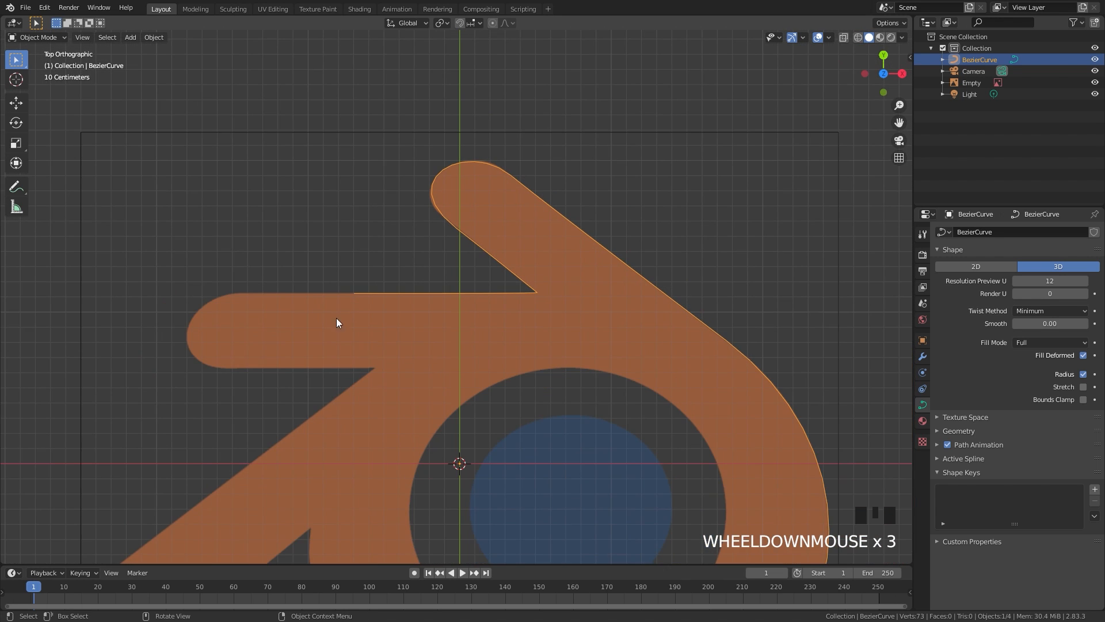
# - Extrude the curve's other end around the ring's lower-left outer edge, then rotate and move the point to follow the outline
pyautogui.keyDown('shift'); pyautogui.moveTo(407, 458); pyautogui.dragTo(380, 163, button='middle'); pyautogui.keyUp('shift')
pyautogui.scroll(4, 380, 163)
pyautogui.press('Tab')
pyautogui.press('e')
pyautogui.click(297, 288)
pyautogui.press('r')
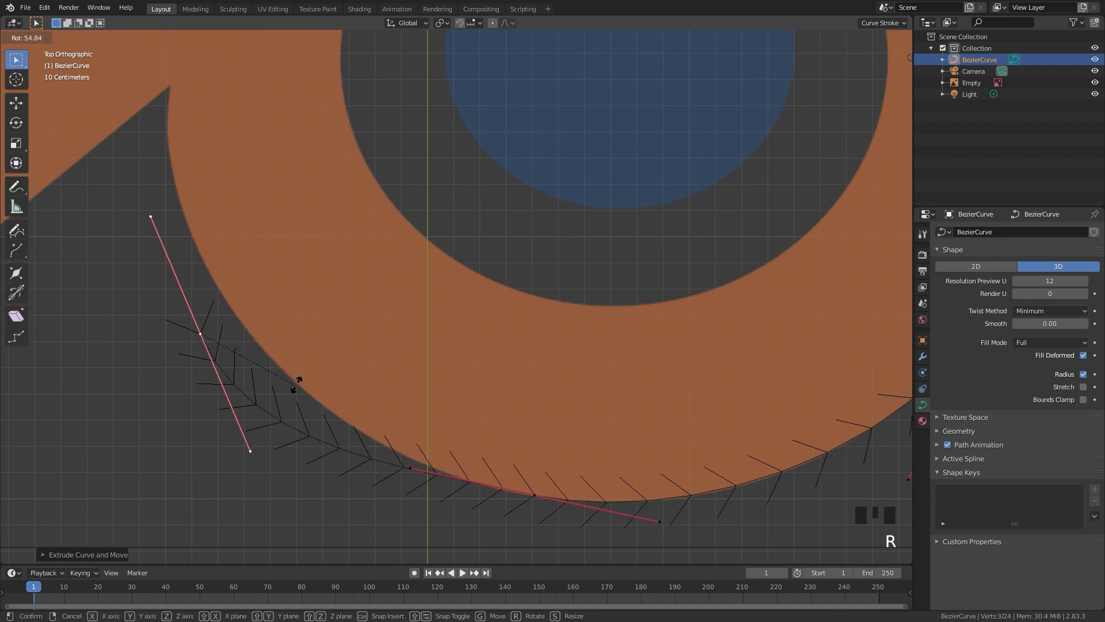
pyautogui.click(259, 372)
pyautogui.press('g')
pyautogui.click(273, 413)
# - Extrude a control point up the ring's edge to the notch under the lower arm and adjust the neighbouring handle to the outline
pyautogui.keyDown('shift'); pyautogui.moveTo(219, 271); pyautogui.dragTo(442, 393, button='middle'); pyautogui.keyUp('shift')
pyautogui.press('e')
pyautogui.scroll(6, 624, 303)
pyautogui.press('g')
pyautogui.click(227, 239)
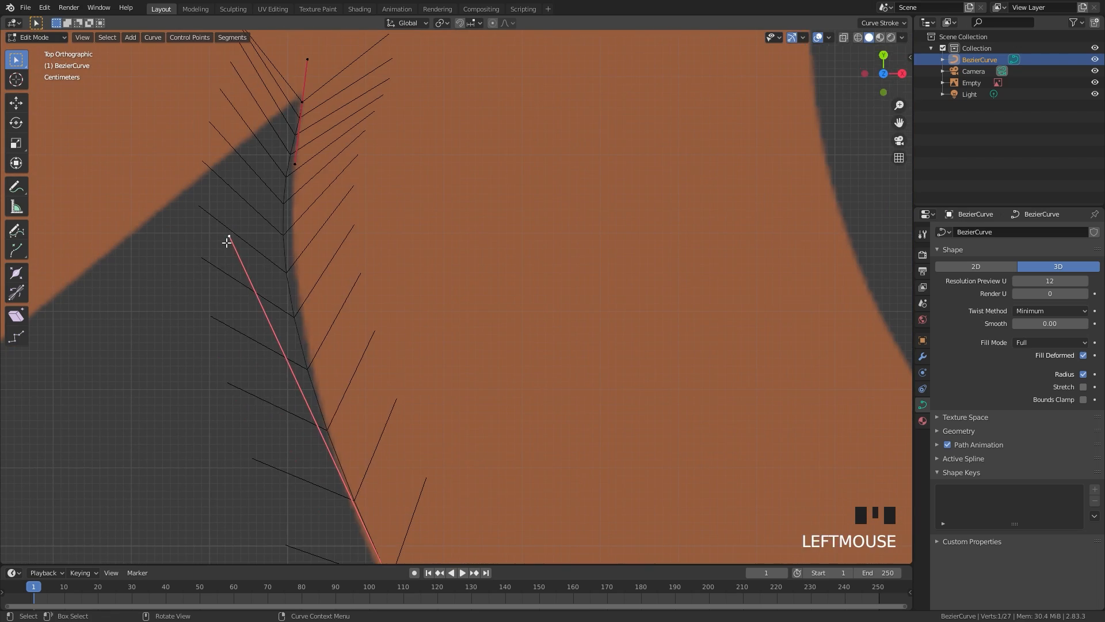
pyautogui.press('g')
pyautogui.keyDown('shift'); pyautogui.moveTo(311, 212); pyautogui.dragTo(387, 361, button='middle'); pyautogui.keyUp('shift')
pyautogui.click(380, 249)
# - Extrude a control point along the lower arm's underside and rotate, move and scale its handles to match the edge
pyautogui.keyDown('shift'); pyautogui.moveTo(373, 292); pyautogui.dragTo(668, 170, button='middle'); pyautogui.keyUp('shift')
pyautogui.press('e')
pyautogui.click(374, 423)
pyautogui.press('r')
pyautogui.press('g')
pyautogui.press('g')
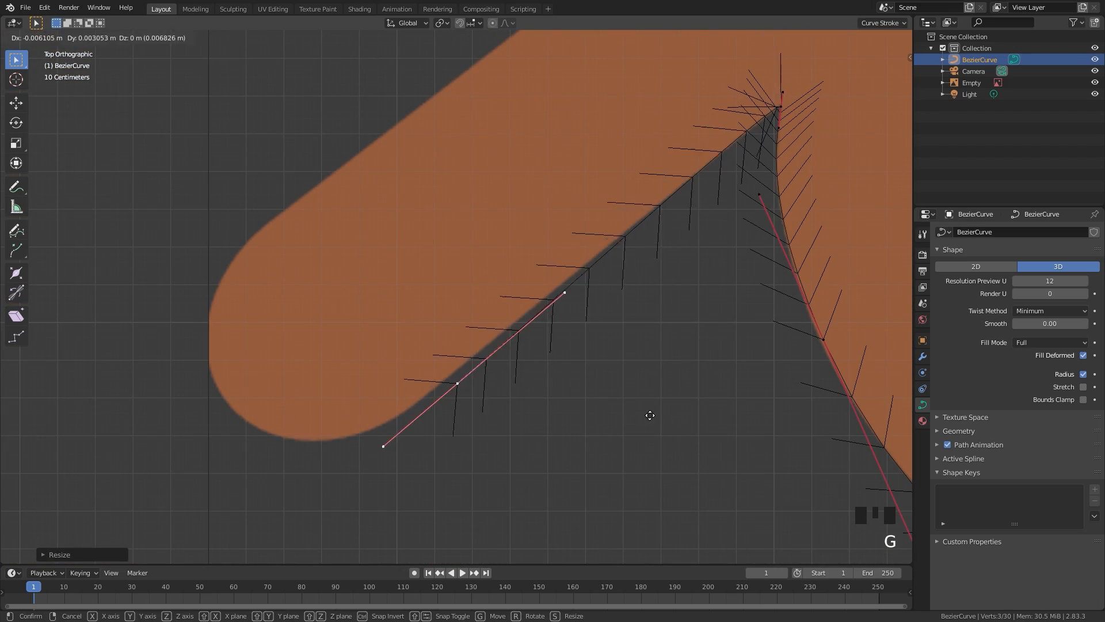
pyautogui.press('s')
pyautogui.click(688, 402)
# - Extrude a control point around the lower arm's rounded tip to its upper edge and fit its position and handles to the outline
pyautogui.keyDown('shift'); pyautogui.moveTo(538, 414); pyautogui.dragTo(635, 465, button='middle'); pyautogui.keyUp('shift')
pyautogui.press('e')
pyautogui.press('g')
pyautogui.press('r')
pyautogui.press('g')
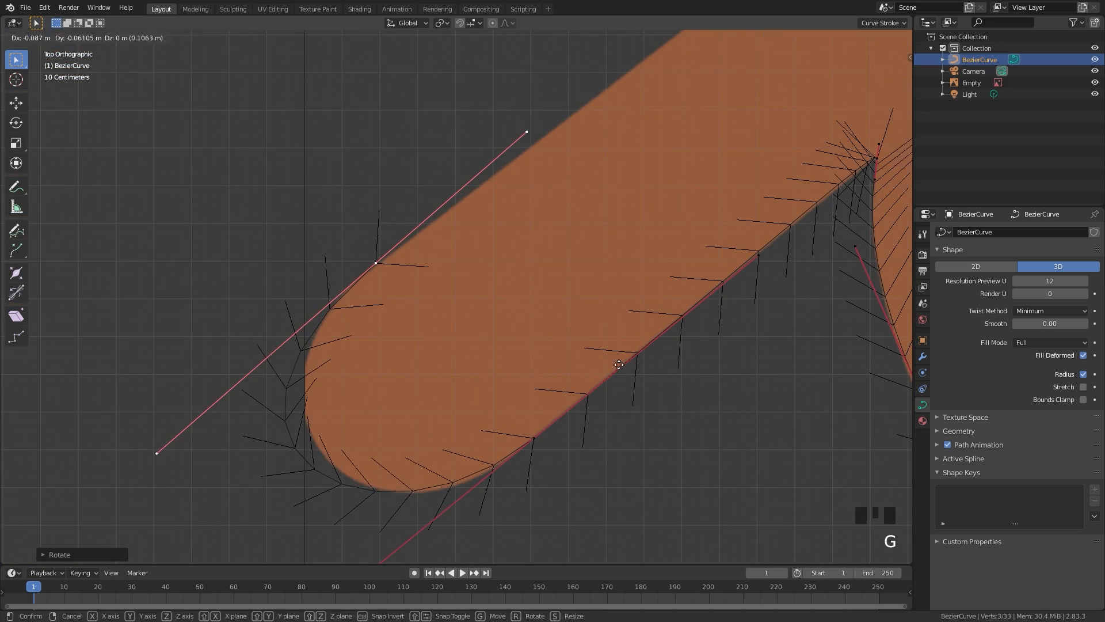
pyautogui.press('s')
pyautogui.press('r')
pyautogui.click(692, 340)
# - Extrude a control point along the lower arm's upper edge, shrink its handles and place it in the notch below the middle arm
pyautogui.press('e')
pyautogui.click(777, 165)
pyautogui.press('s')
pyautogui.scroll(7, 580, 301)
pyautogui.press('g')
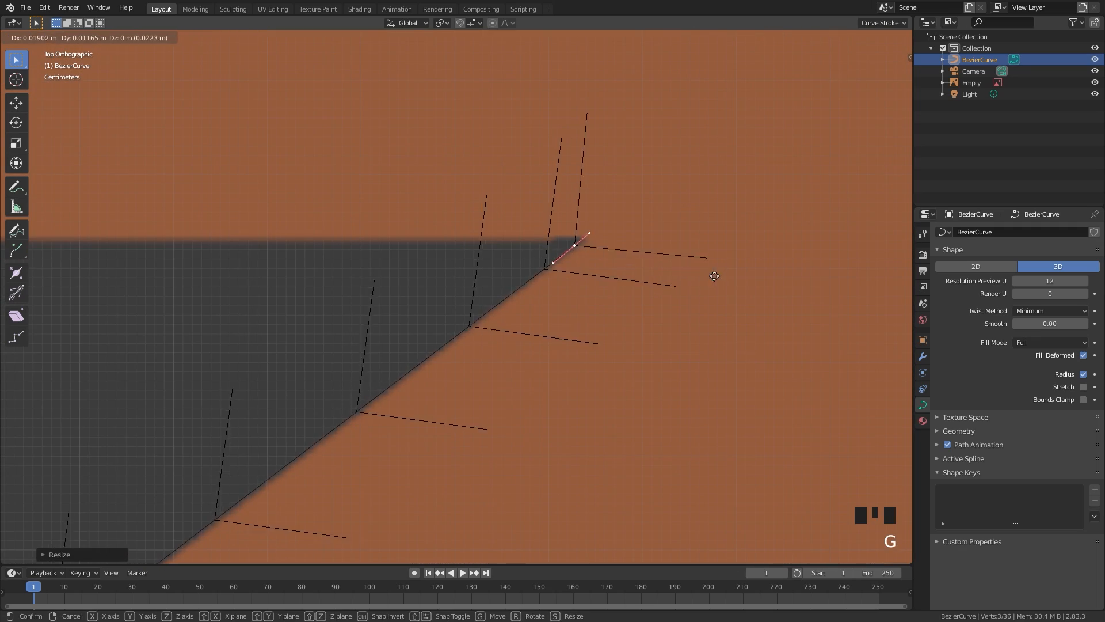
# - Extrude a control point along the middle arm's lower edge to the start of its tip and align its handles horizontally
pyautogui.press('e')
pyautogui.press('r')
pyautogui.scroll(-3, 345, 285)
pyautogui.press('s')
pyautogui.keyDown('shift'); pyautogui.moveTo(713, 277); pyautogui.dragTo(837, 304, button='middle'); pyautogui.keyUp('shift')
pyautogui.press('g')
pyautogui.press('r')
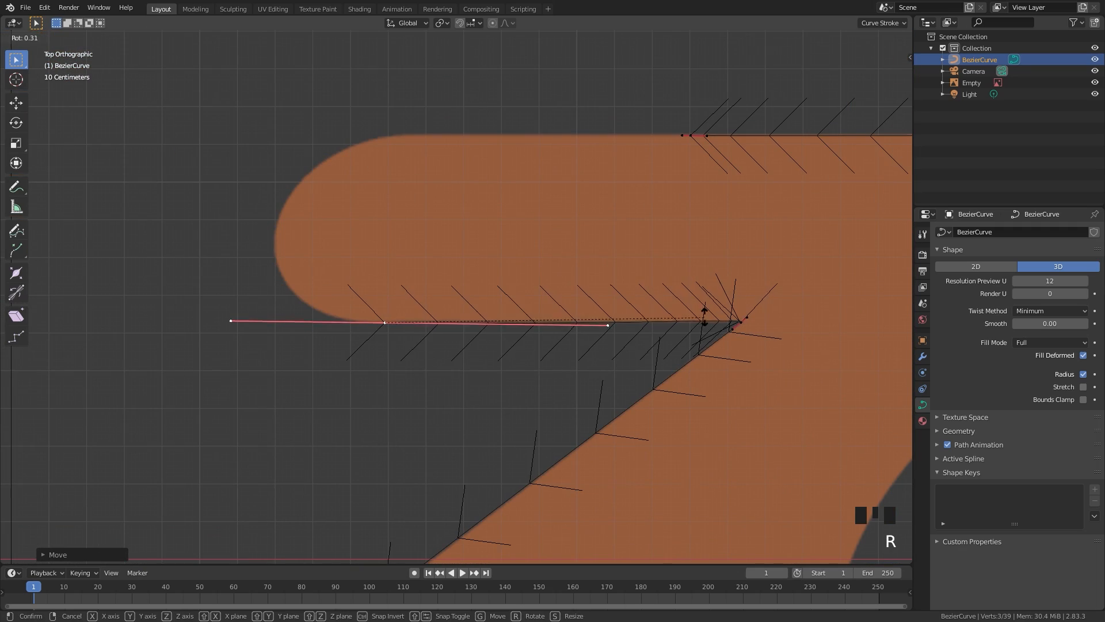
# - Extrude a control point around the middle arm's rounded tip to its upper edge and rotate, scale and move it to fit
pyautogui.keyDown('shift'); pyautogui.moveTo(650, 287); pyautogui.dragTo(702, 381, button='middle'); pyautogui.keyUp('shift')
pyautogui.press('e')
pyautogui.press('r')
pyautogui.click(668, 193)
pyautogui.scroll(2, 671, 201)
pyautogui.press('s')
pyautogui.press('g')
# - Extrude a control point with shortened handles along the middle arm's upper edge to just short of the curve's other end
pyautogui.keyDown('shift'); pyautogui.moveTo(821, 294); pyautogui.dragTo(677, 363, button='middle'); pyautogui.keyUp('shift')
pyautogui.press('e')
pyautogui.press('s')
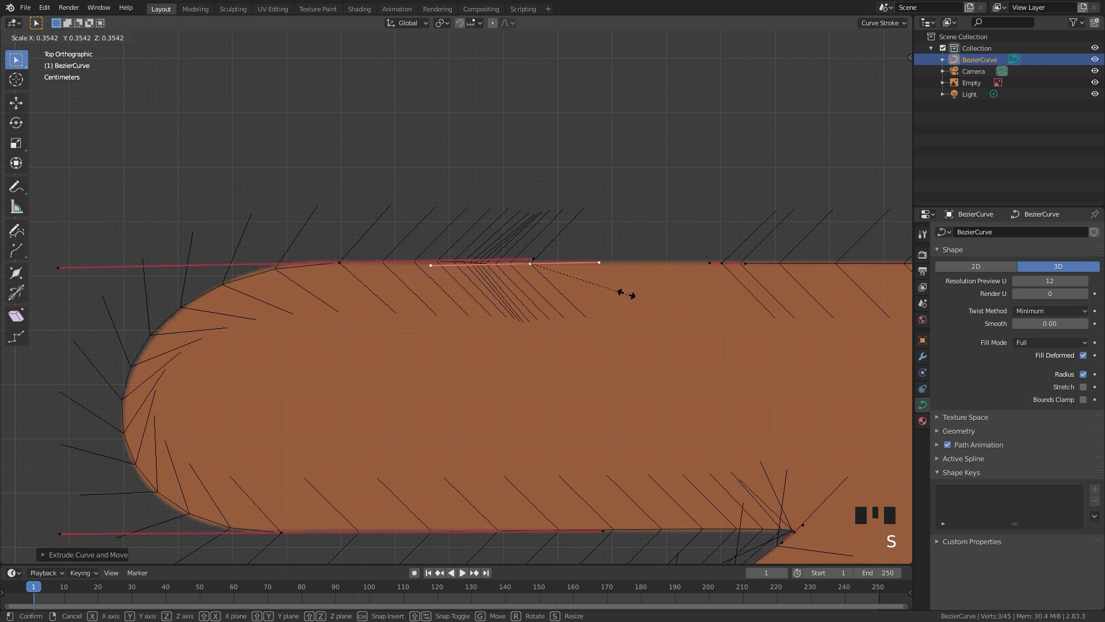
pyautogui.press('g')
pyautogui.click(774, 278)
pyautogui.keyDown('shift'); pyautogui.moveTo(774, 278); pyautogui.dragTo(499, 282, button='middle'); pyautogui.keyUp('shift')
pyautogui.scroll(1, 498, 281)
pyautogui.press('g')
pyautogui.click(487, 259)
pyautogui.press('r')
pyautogui.click(517, 281)
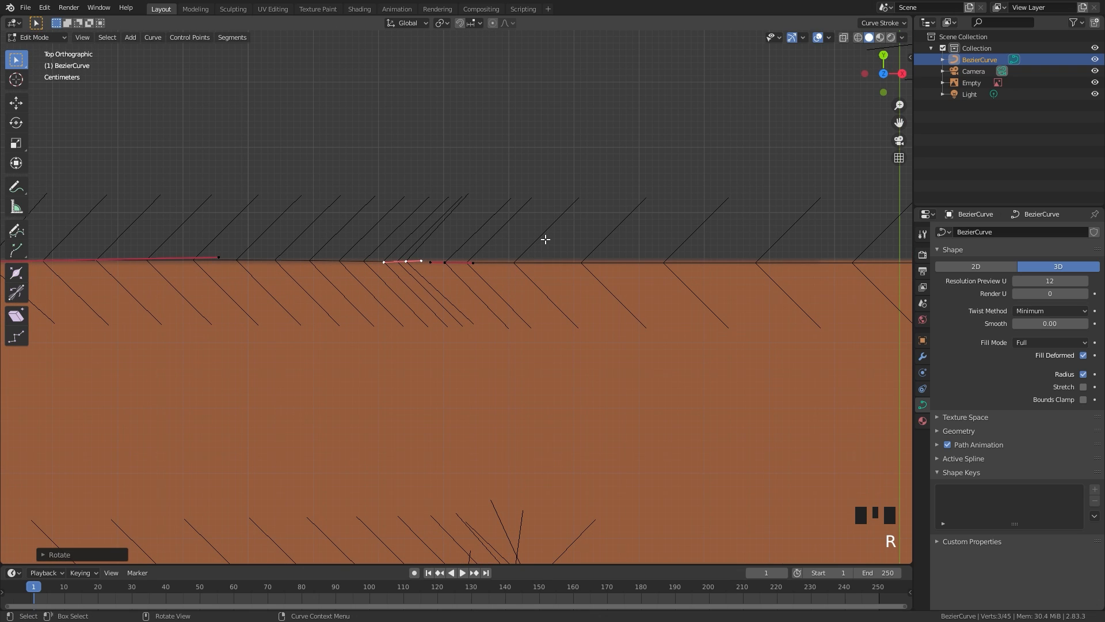
# - Select both end control points of the curve and extrude them about 0.36 m straight down in front view
pyautogui.scroll(-4, 438, 270)
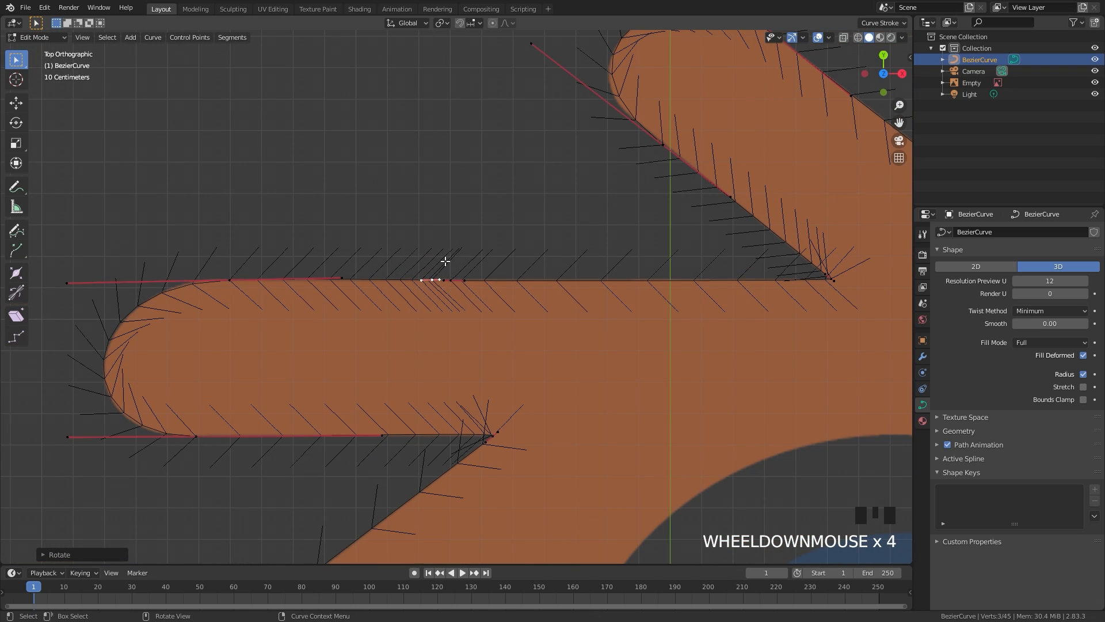
pyautogui.keyDown('shift'); pyautogui.click(445, 281); pyautogui.keyUp('shift')
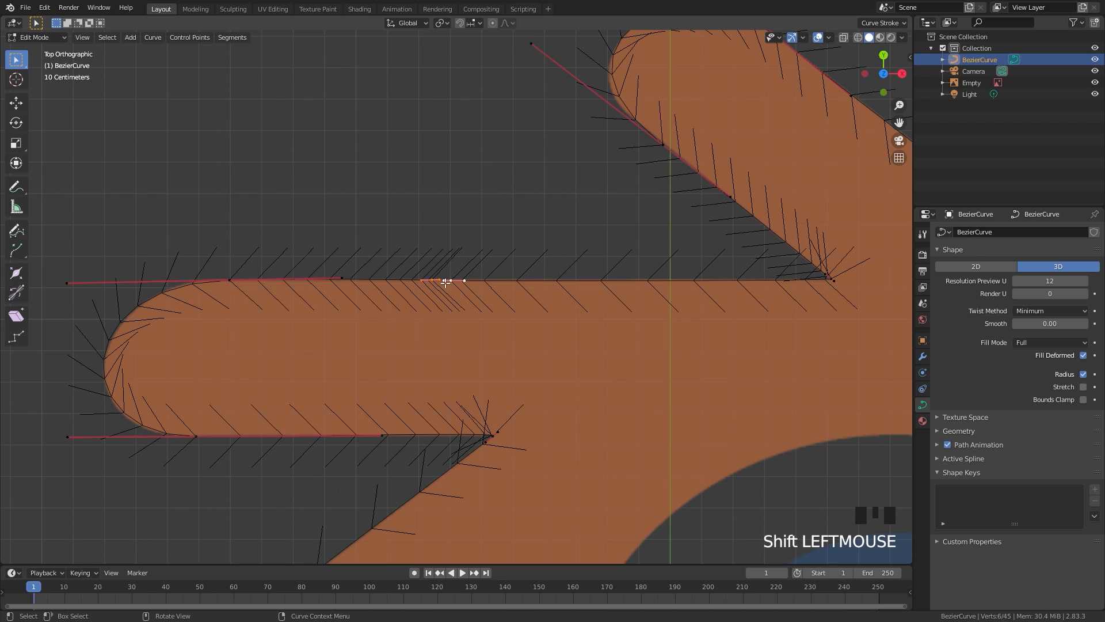
pyautogui.press('KP_1')
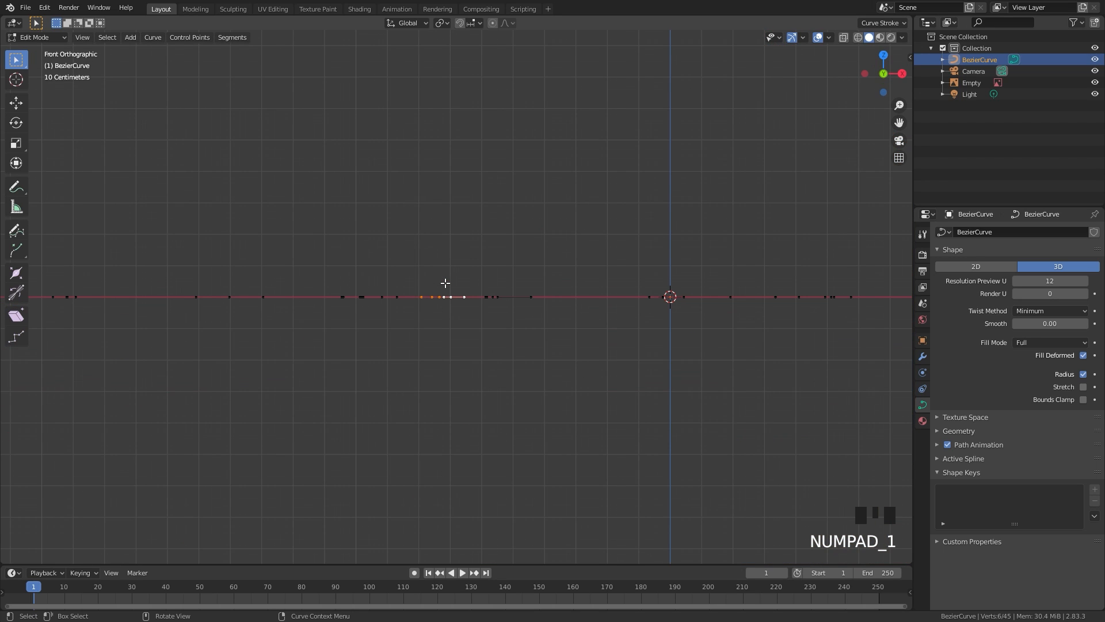
pyautogui.press('e')
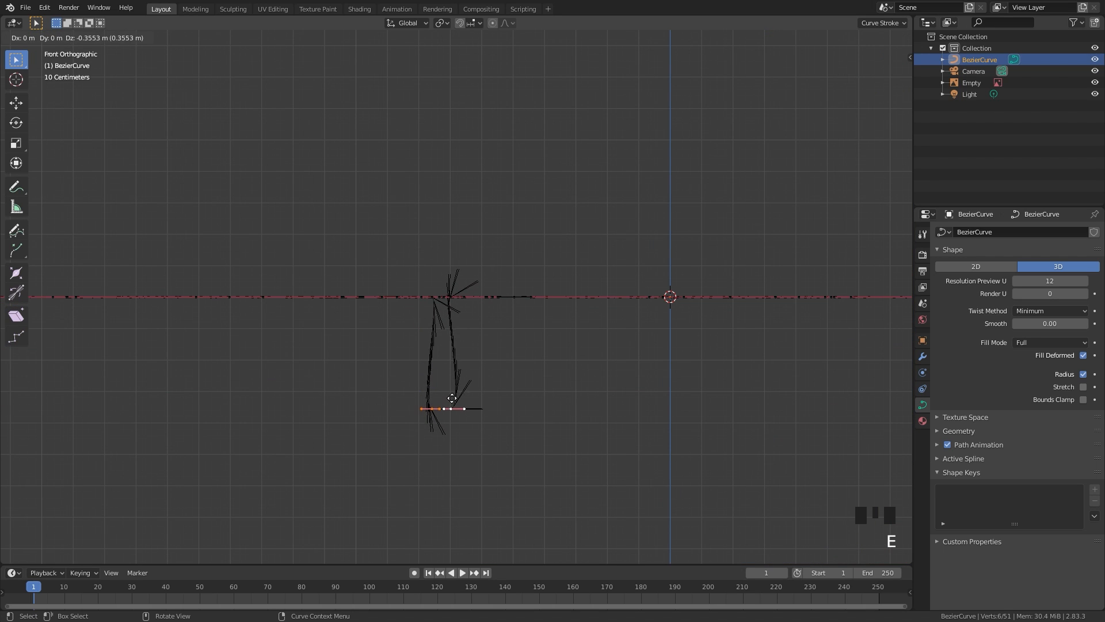
pyautogui.click(451, 399)
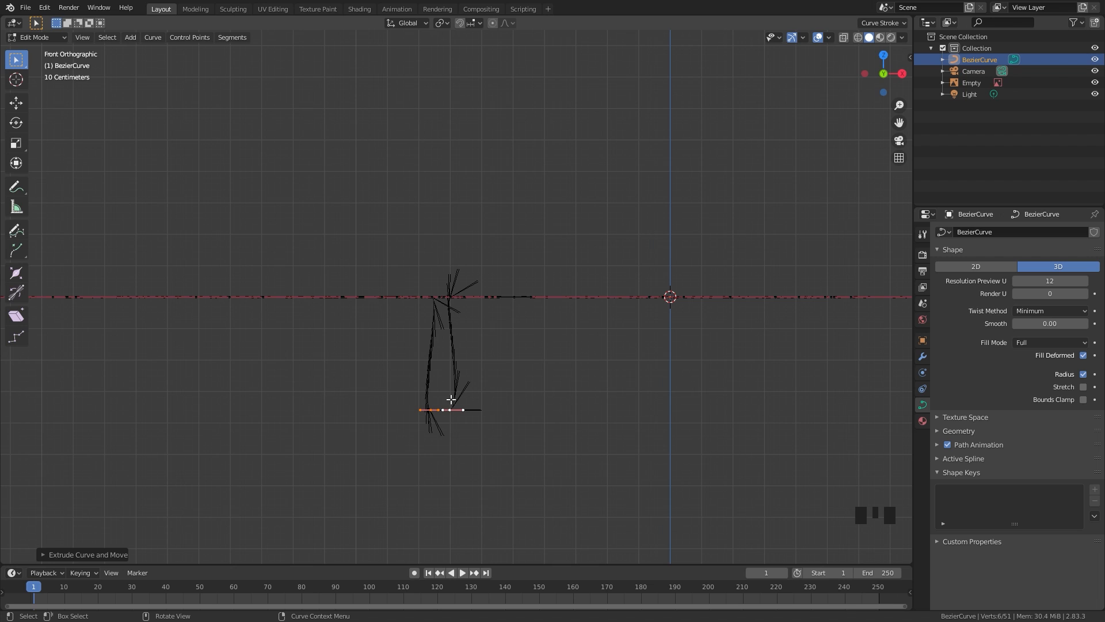
# - Examine the traced logo outline and its two downward extruded ends in top and perspective view
pyautogui.press('KP_7')
pyautogui.scroll(-2, 449, 384)
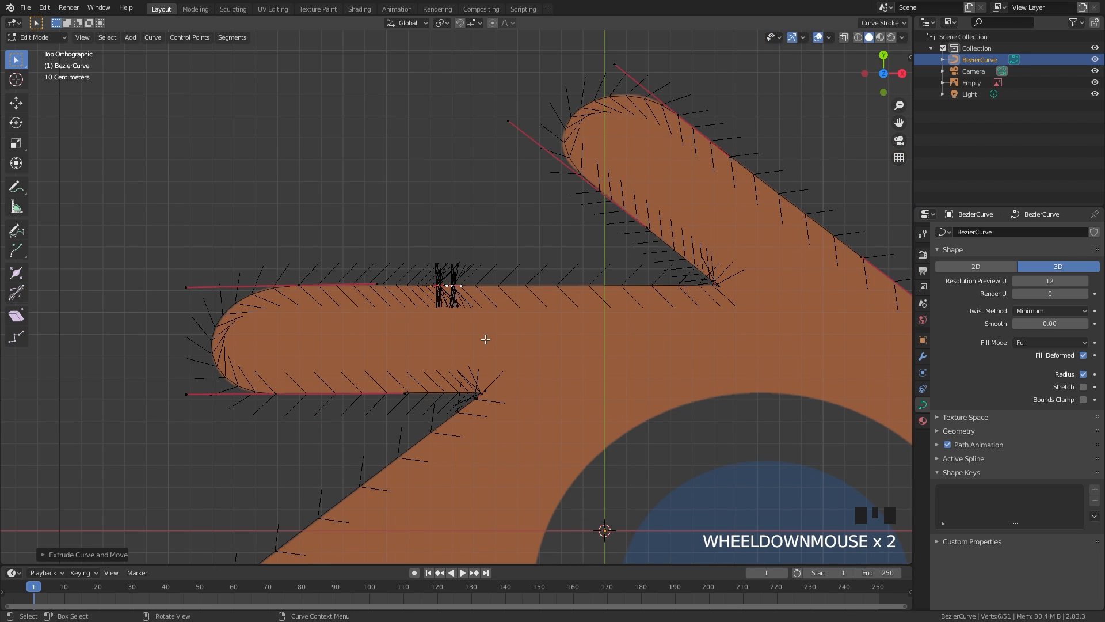
pyautogui.keyDown('shift'); pyautogui.moveTo(484, 338); pyautogui.dragTo(324, 241, button='middle'); pyautogui.keyUp('shift')
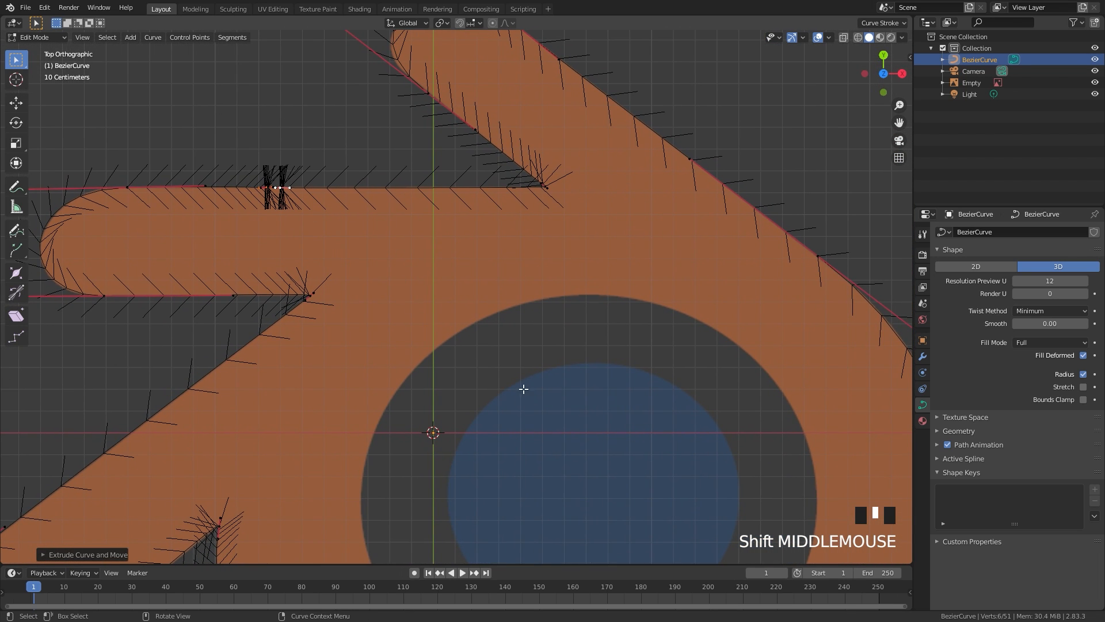
pyautogui.scroll(-2, 500, 392)
pyautogui.moveTo(499, 392); pyautogui.dragTo(445, 256, button='middle')
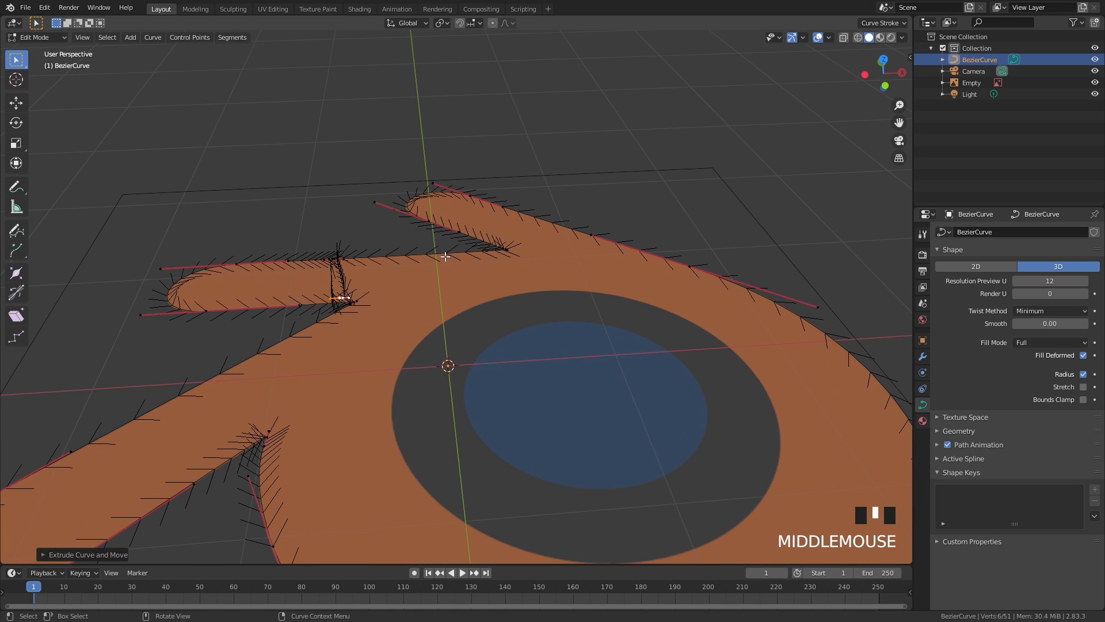
pyautogui.press('Tab')
pyautogui.scroll(-2, 393, 200)
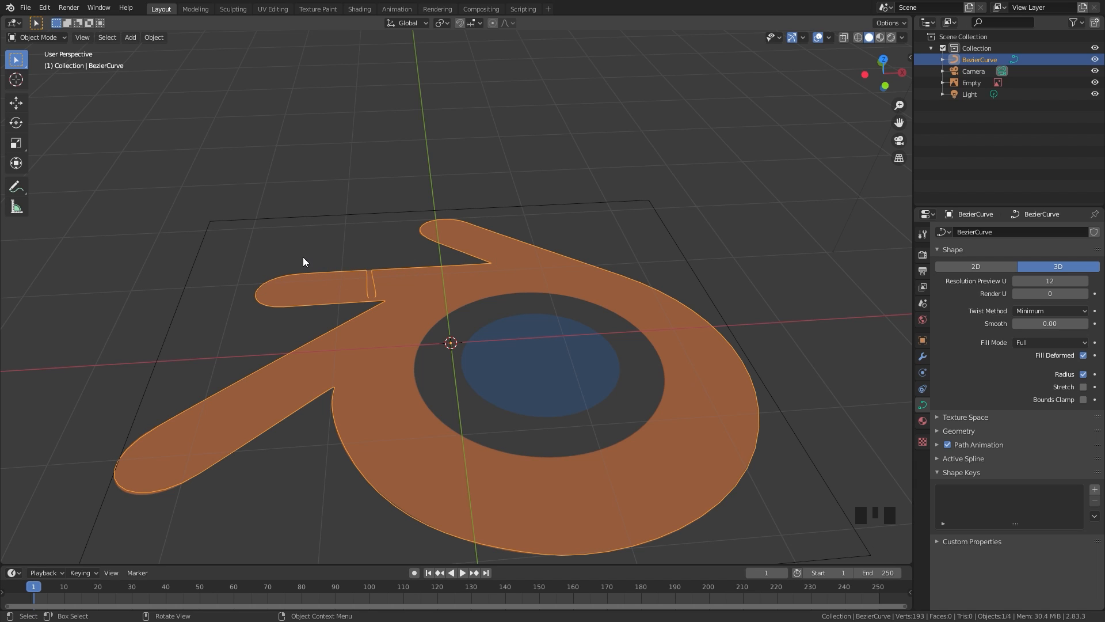
pyautogui.scroll(3, 302, 257)
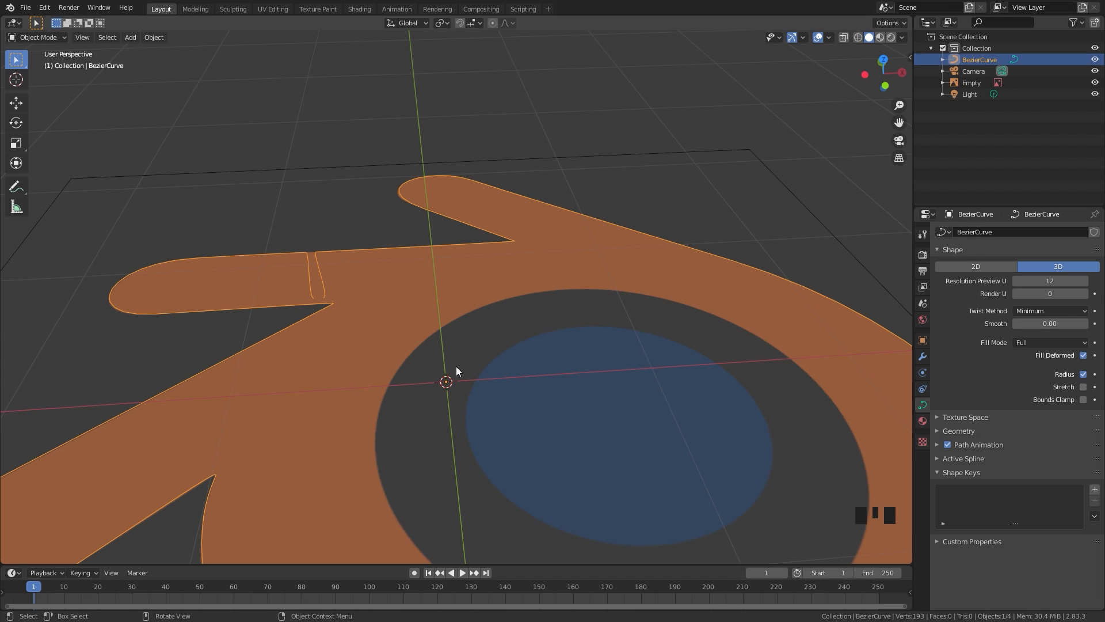
# - Extrude both lowered curve ends in top view from the middle arm across to the blue disc and check them in perspective
pyautogui.press('KP_7')
pyautogui.press('Tab')
pyautogui.press('z')
pyautogui.press('z')
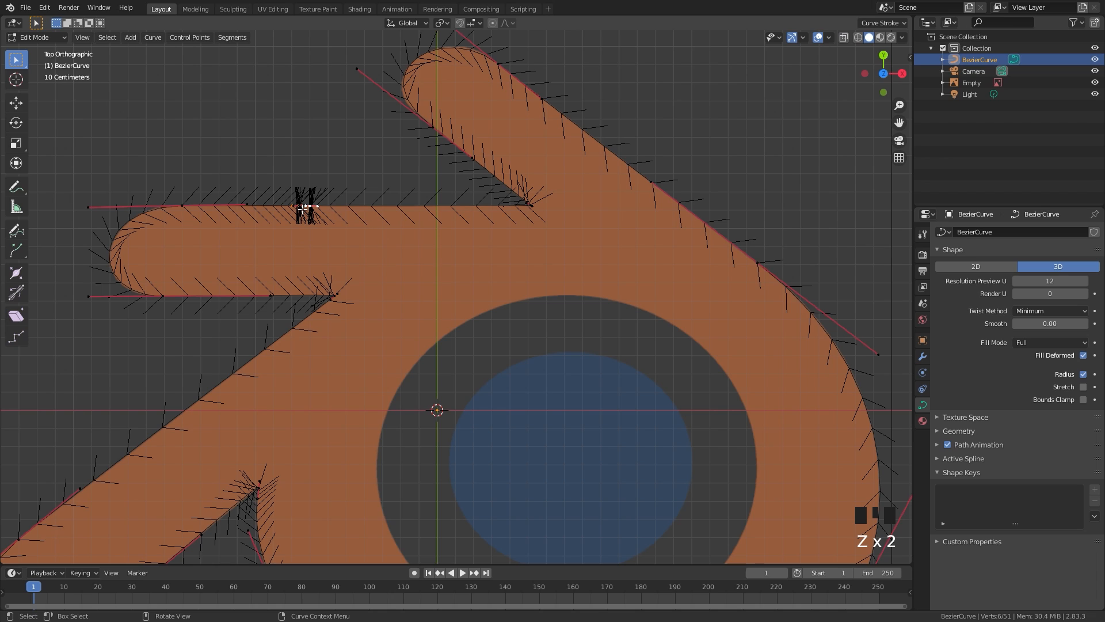
pyautogui.press('e')
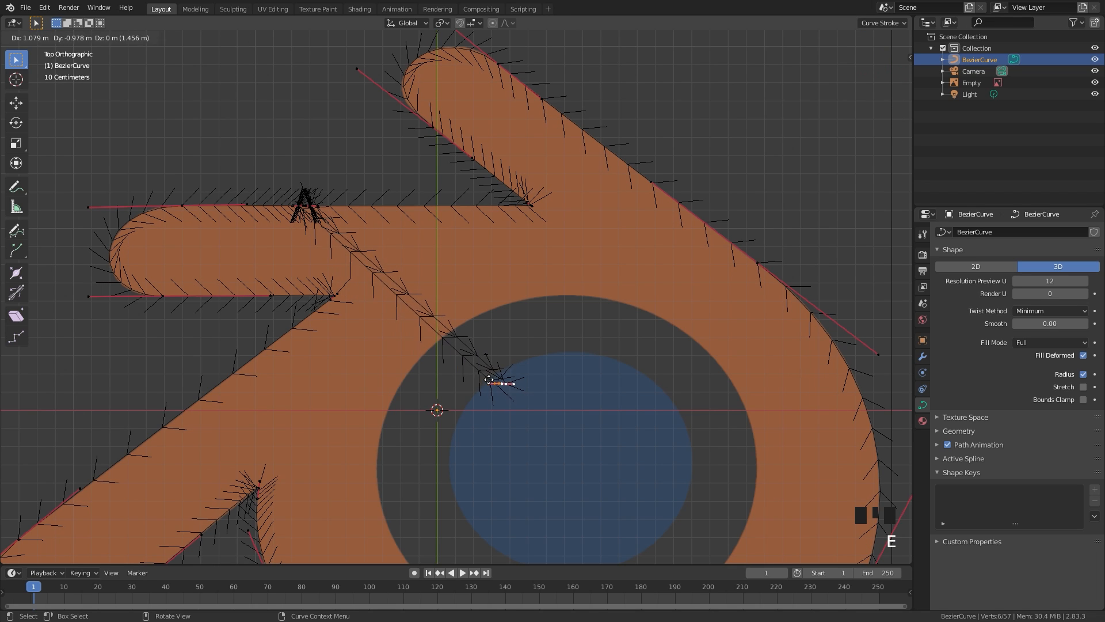
pyautogui.click(482, 377)
pyautogui.moveTo(489, 286); pyautogui.dragTo(365, 202, button='middle')
pyautogui.scroll(3, 213, 224)
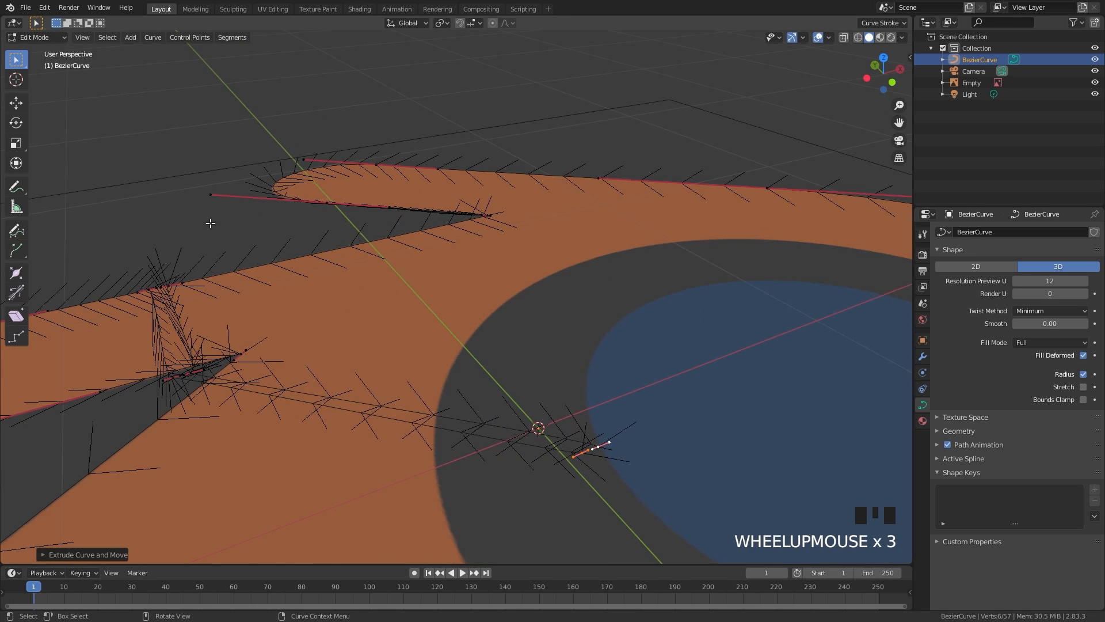
# - Scale down the two control points on the middle arm's upper edge so the curve turns downward more sharply
pyautogui.keyDown('shift'); pyautogui.moveTo(212, 224); pyautogui.dragTo(477, 248, button='middle'); pyautogui.keyUp('shift')
pyautogui.scroll(3, 477, 248)
pyautogui.press('Tab')
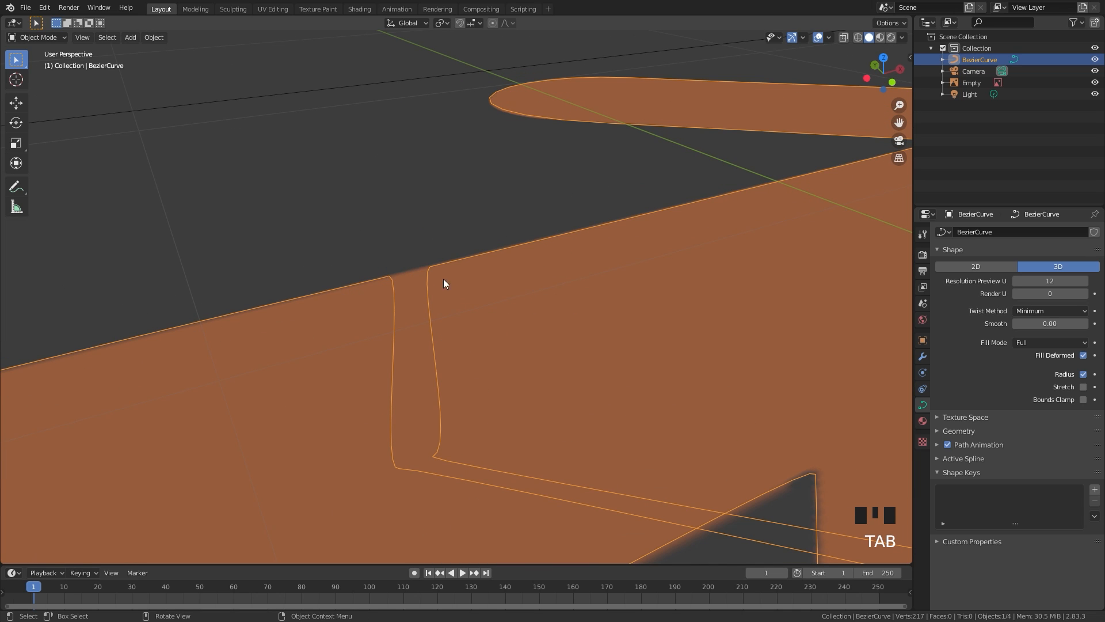
pyautogui.moveTo(380, 268); pyautogui.dragTo(368, 257, button='middle')
pyautogui.press('Tab')
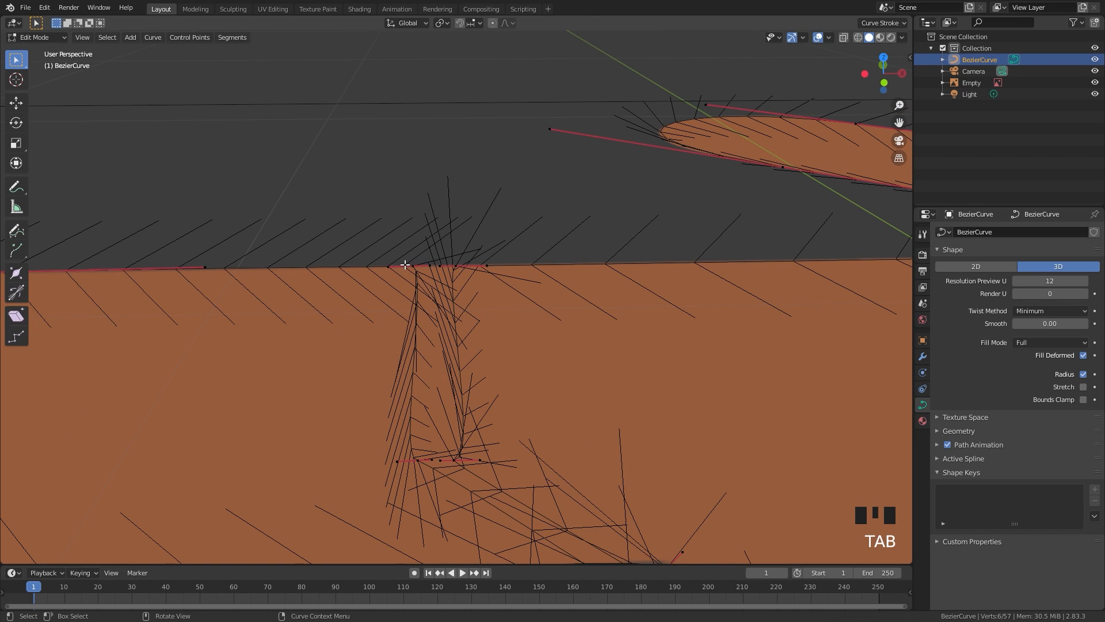
pyautogui.click(479, 265)
pyautogui.keyDown('shift'); pyautogui.click(454, 266); pyautogui.keyUp('shift')
pyautogui.press('s')
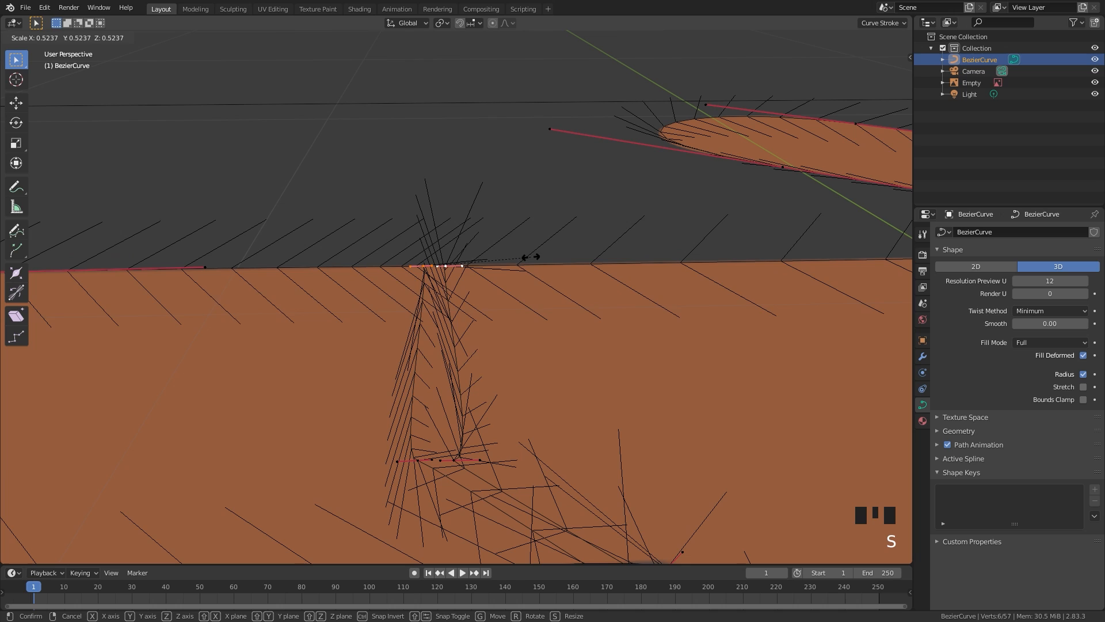
pyautogui.click(462, 262)
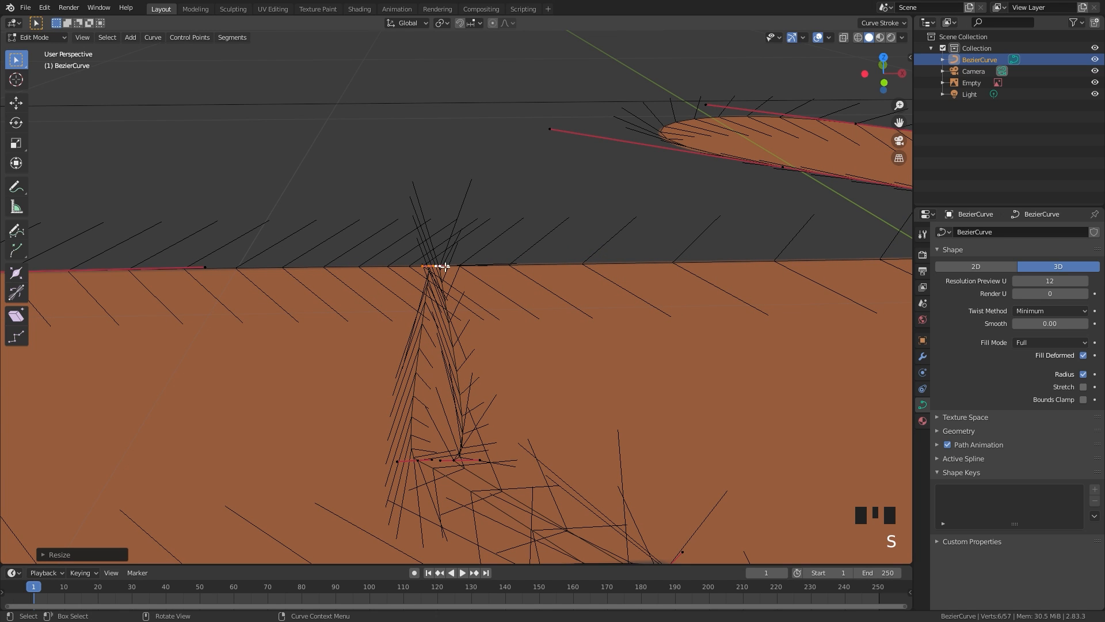
# - Rotate the two end control points at the blue disc so their handles line up with the connecting strands
pyautogui.press('Tab')
pyautogui.moveTo(449, 284); pyautogui.dragTo(621, 398, button='middle')
pyautogui.press('KP_7')
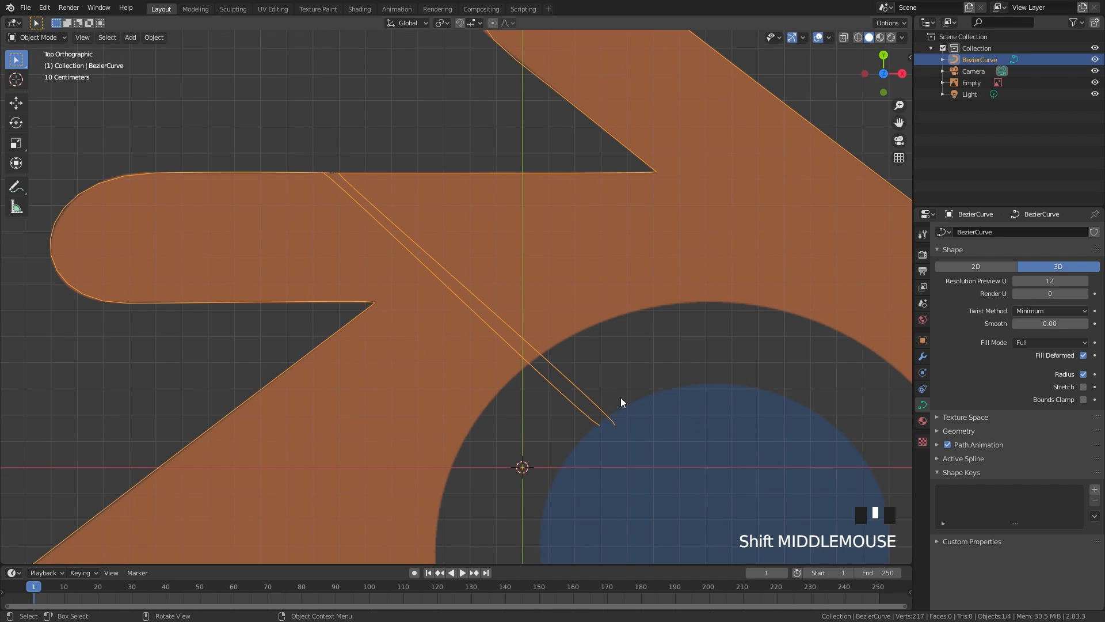
pyautogui.scroll(2, 716, 439)
pyautogui.keyDown('shift'); pyautogui.moveTo(716, 439); pyautogui.dragTo(452, 351, button='middle'); pyautogui.keyUp('shift')
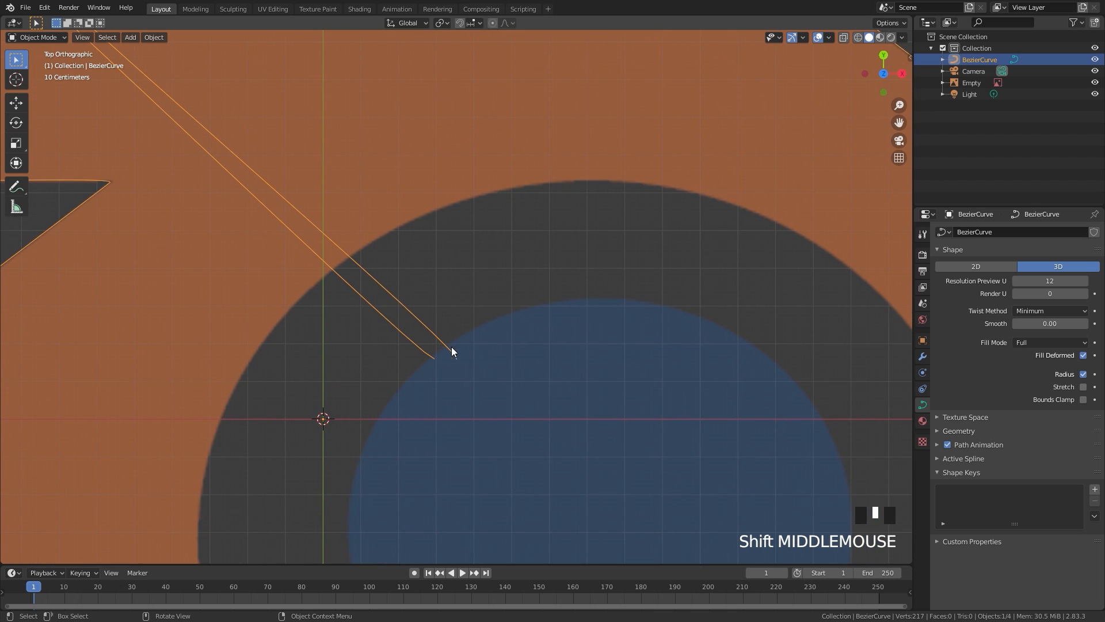
pyautogui.press('Tab')
pyautogui.click(467, 357)
pyautogui.press('r')
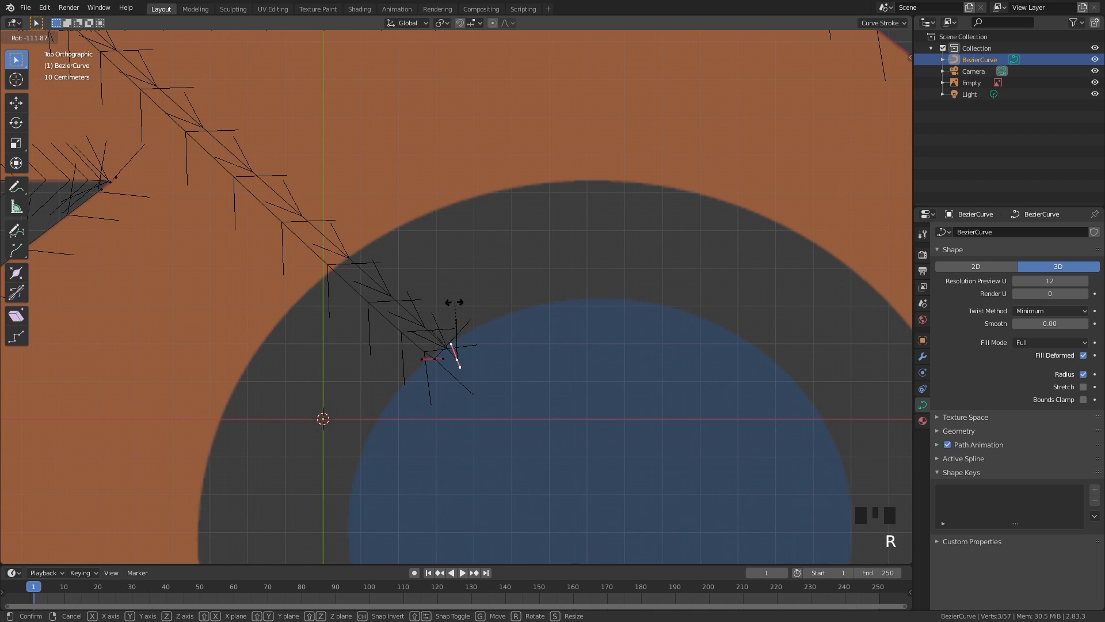
pyautogui.click(432, 330)
pyautogui.click(436, 358)
pyautogui.press('r')
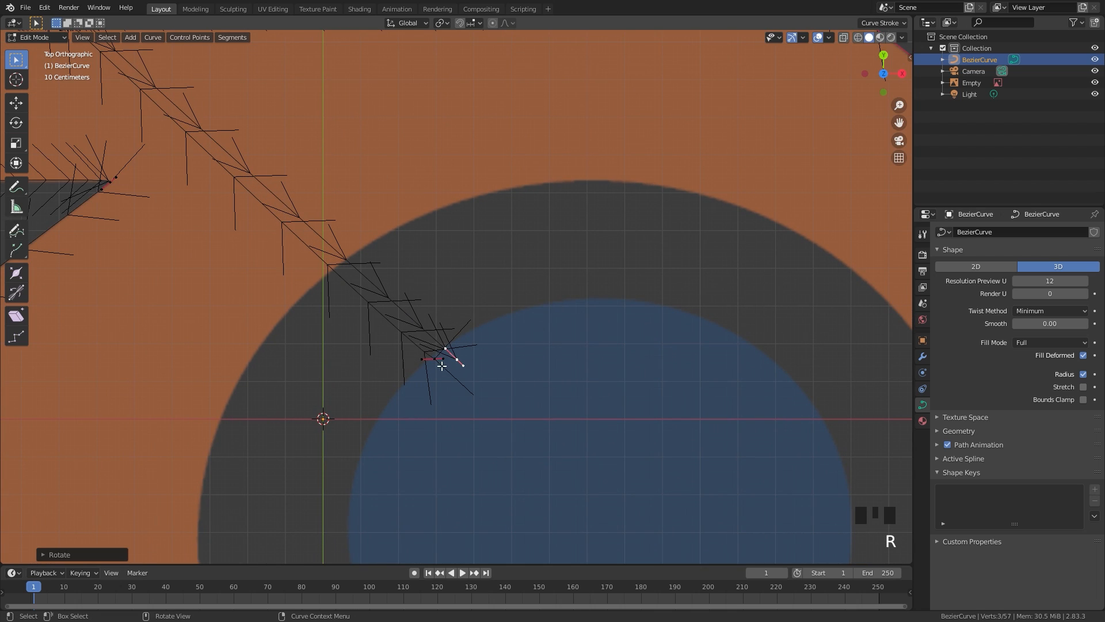
pyautogui.click(444, 482)
# - Move both end control points slightly so they sit side by side on the disc's upper-left edge
pyautogui.press('g')
pyautogui.click(438, 375)
pyautogui.click(460, 357)
pyautogui.press('g')
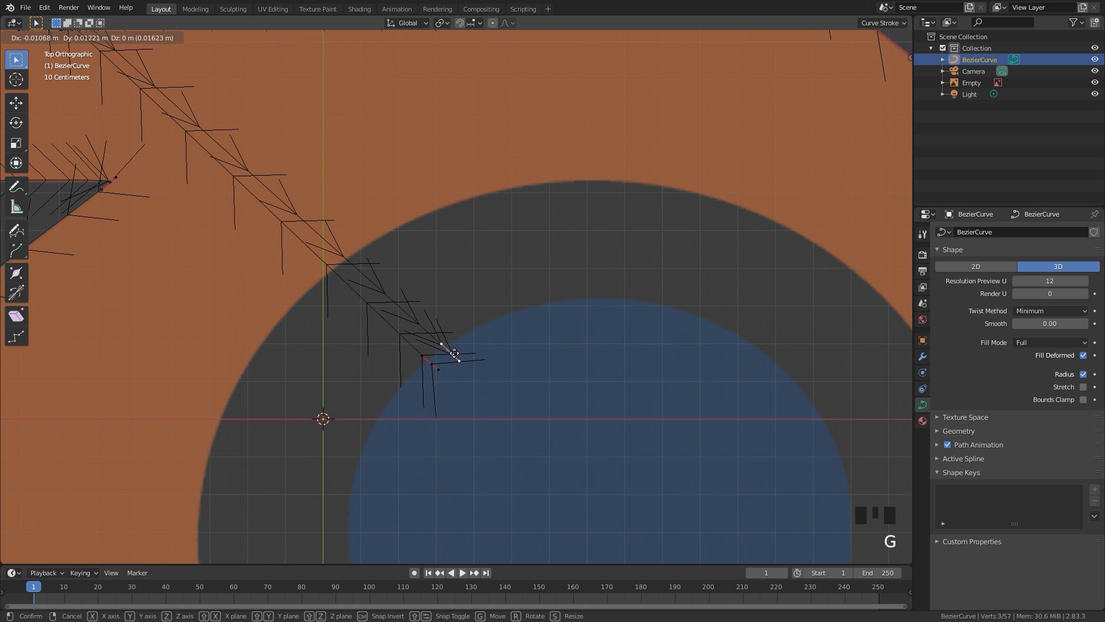
pyautogui.click(442, 348)
# - Extrude both curve ends about 0.36 m straight up in front view and align them with the logo plane
pyautogui.keyDown('shift'); pyautogui.click(436, 370); pyautogui.keyUp('shift')
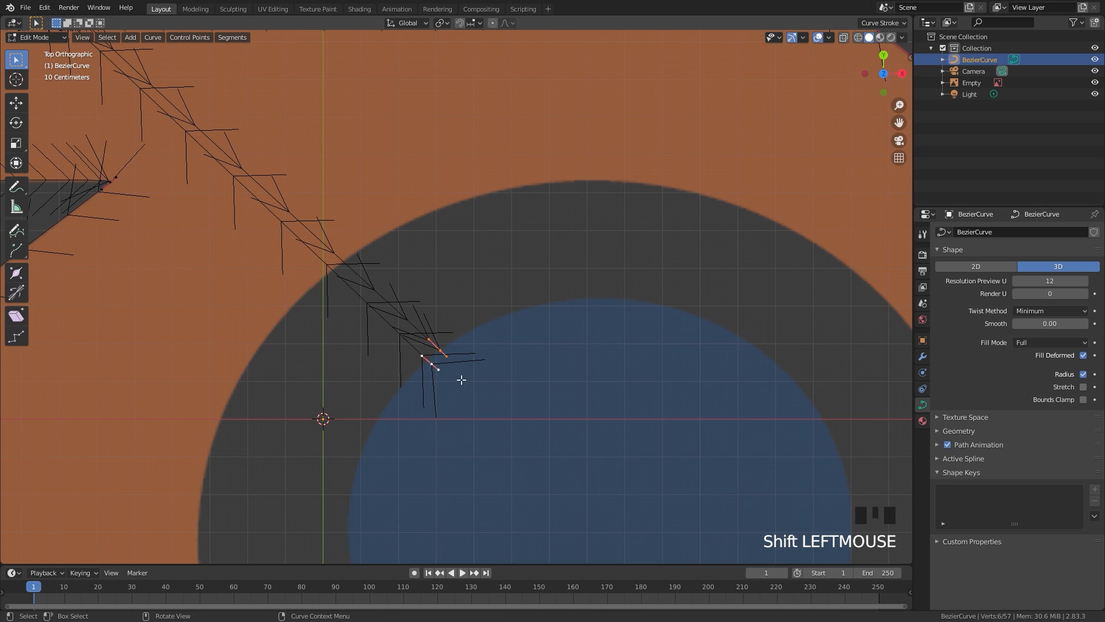
pyautogui.moveTo(465, 410); pyautogui.dragTo(463, 347, button='middle')
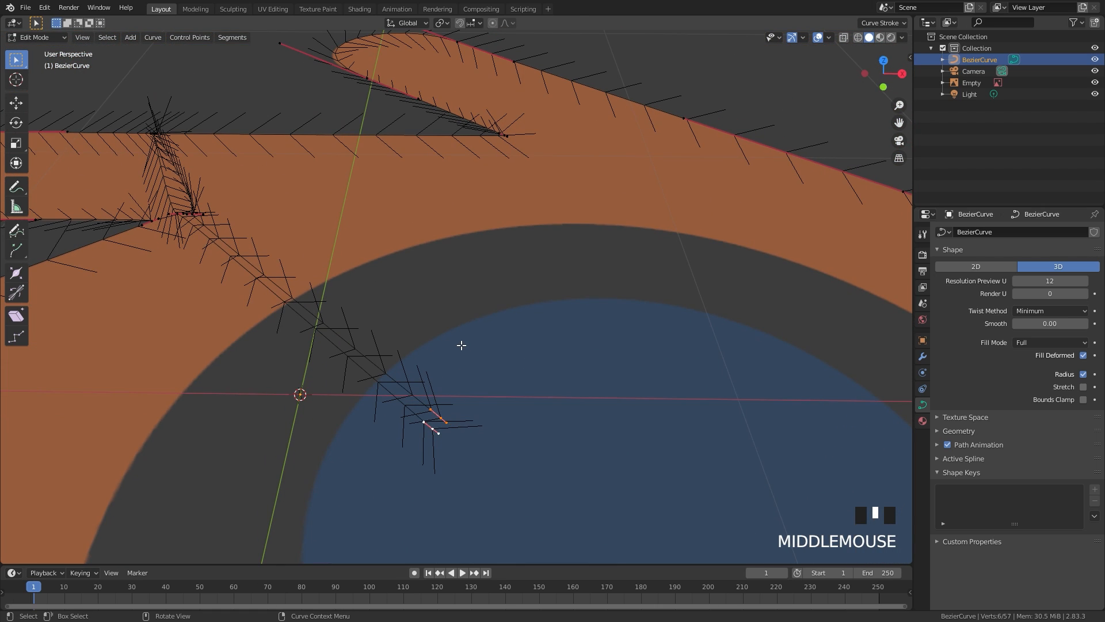
pyautogui.press('KP_1')
pyautogui.press('e')
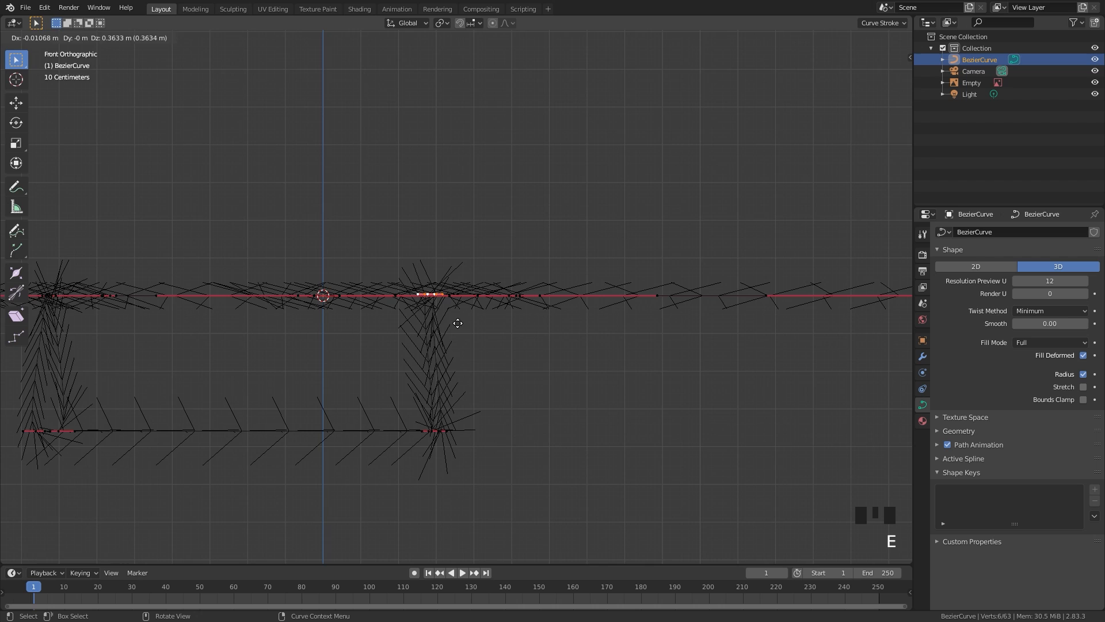
pyautogui.click(434, 296)
pyautogui.scroll(4, 423, 282)
pyautogui.press('g')
pyautogui.click(406, 279)
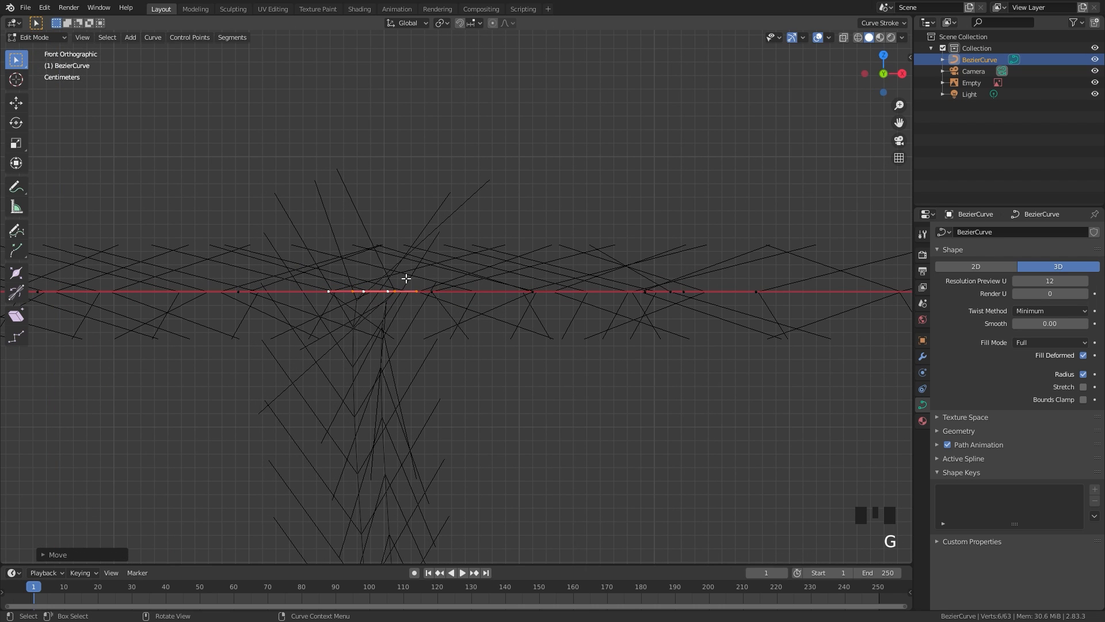
# - Extrude the raised end nearer the disc's top along the disc edge in top view and rotate it to follow the rim
pyautogui.press('KP_7')
pyautogui.scroll(-3, 396, 282)
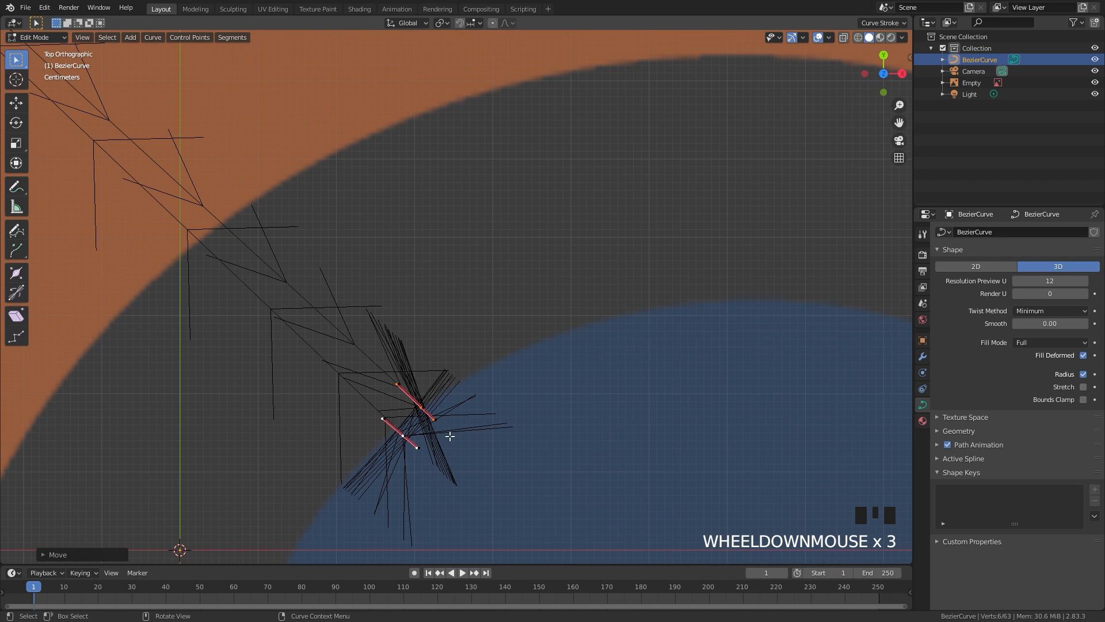
pyautogui.scroll(-5, 509, 384)
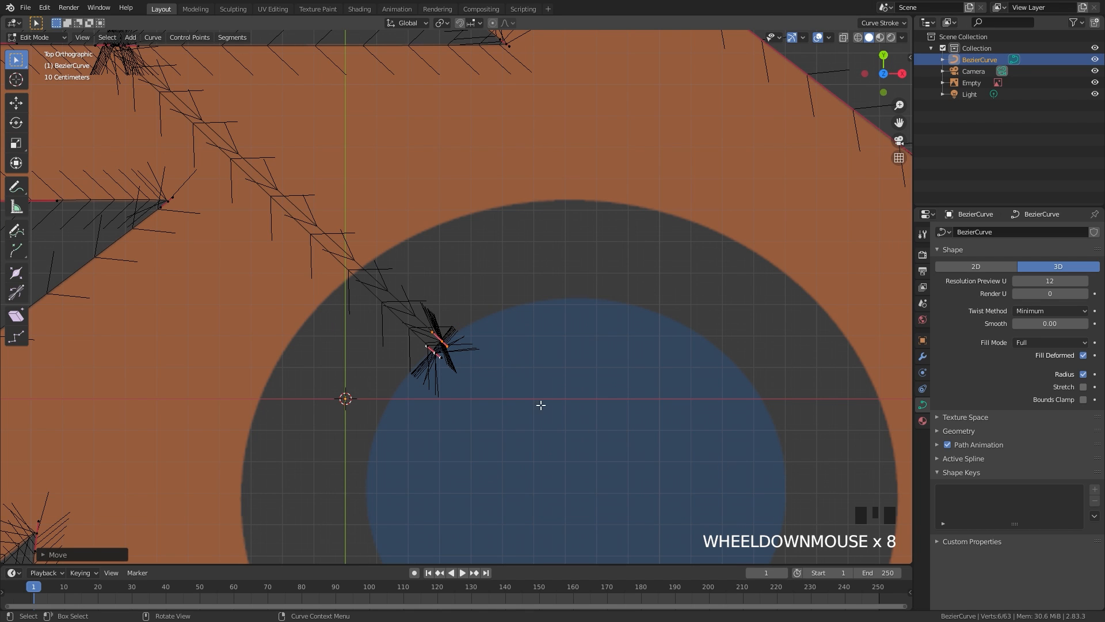
pyautogui.moveTo(541, 405); pyautogui.dragTo(455, 350, button='middle')
pyautogui.click(455, 350)
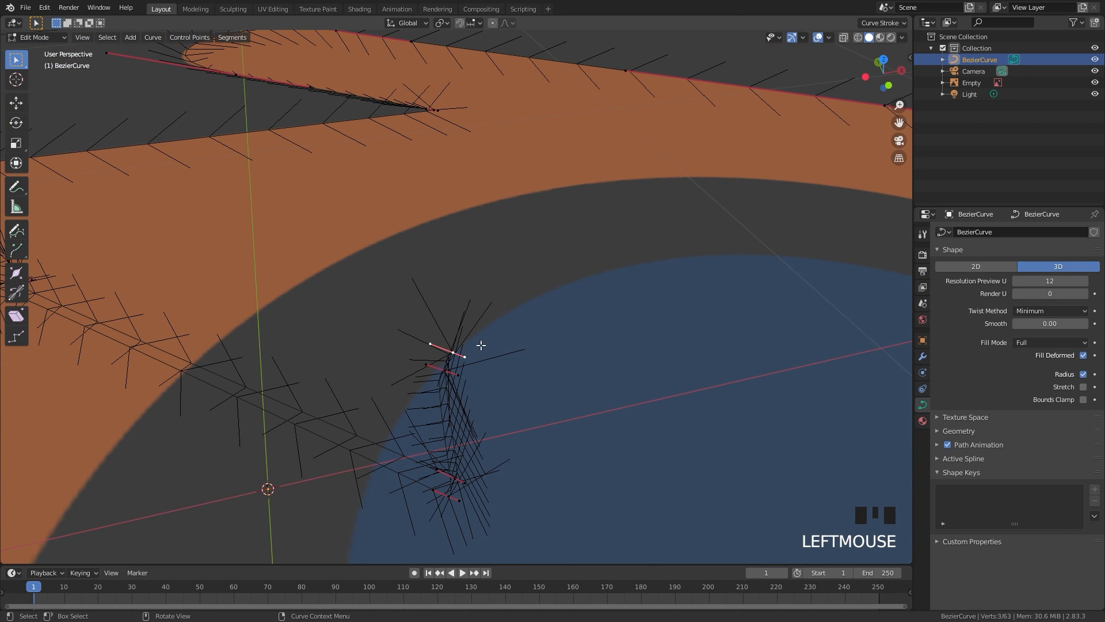
pyautogui.press('g')
pyautogui.press('KP_7')
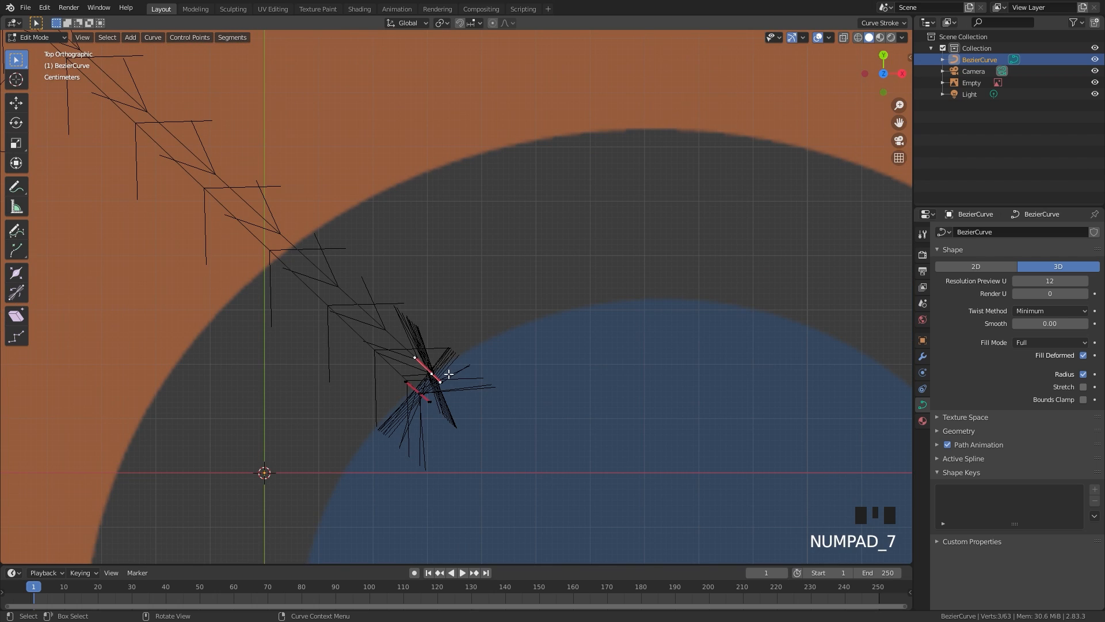
pyautogui.press('e')
pyautogui.click(601, 320)
pyautogui.press('r')
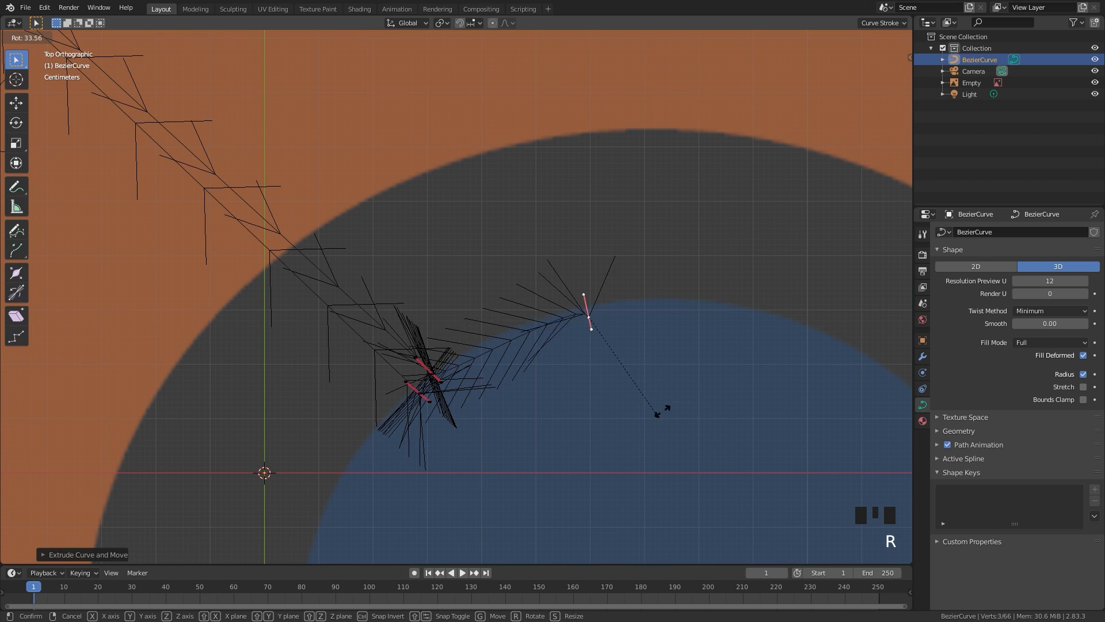
pyautogui.click(674, 263)
pyautogui.press('g')
pyautogui.click(647, 317)
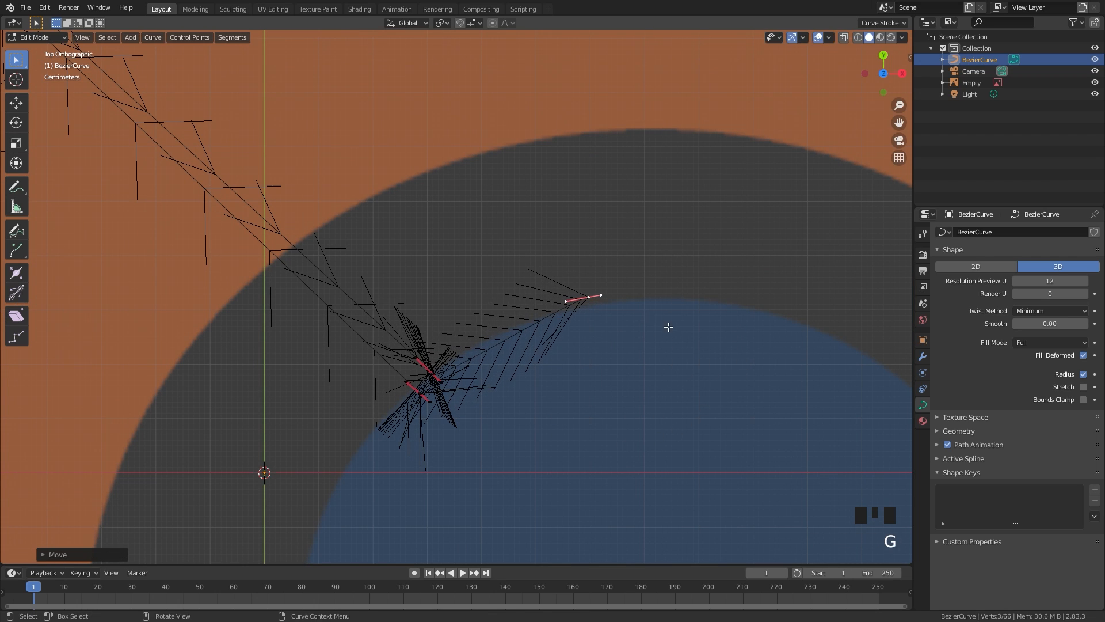
# - Lengthen the new point's handles and move and rotate it so the curve follows the disc edge to its top
pyautogui.press('s')
pyautogui.click(842, 338)
pyautogui.keyDown('shift'); pyautogui.moveTo(720, 281); pyautogui.dragTo(642, 277, button='middle'); pyautogui.keyUp('shift')
pyautogui.press('s')
pyautogui.click(706, 284)
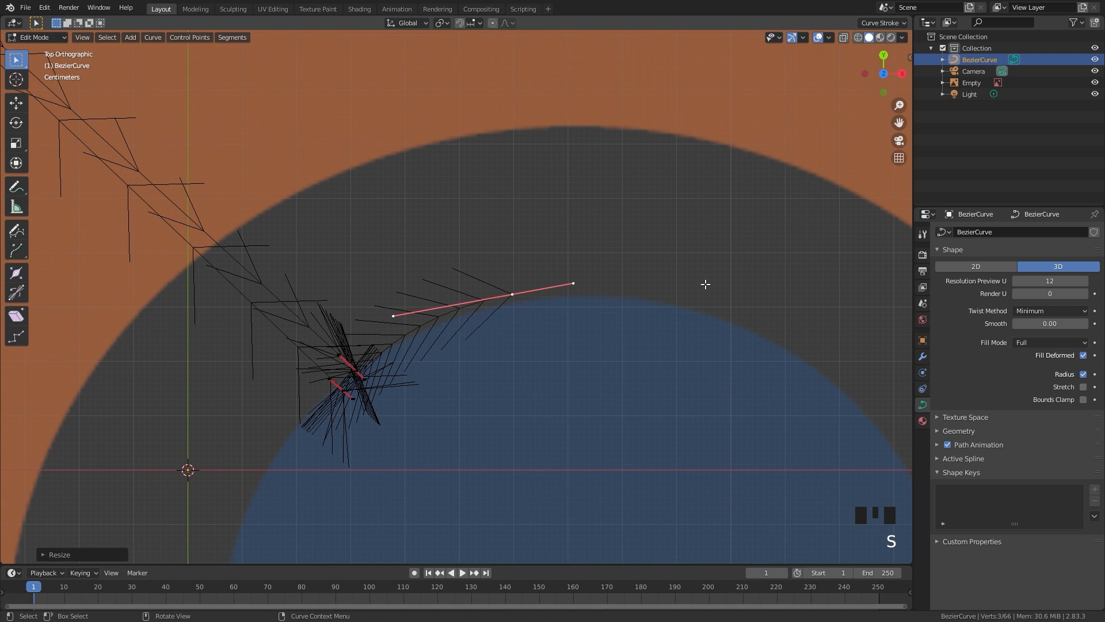
pyautogui.press('g')
pyautogui.click(713, 299)
pyautogui.press('r')
pyautogui.click(721, 337)
pyautogui.press('g')
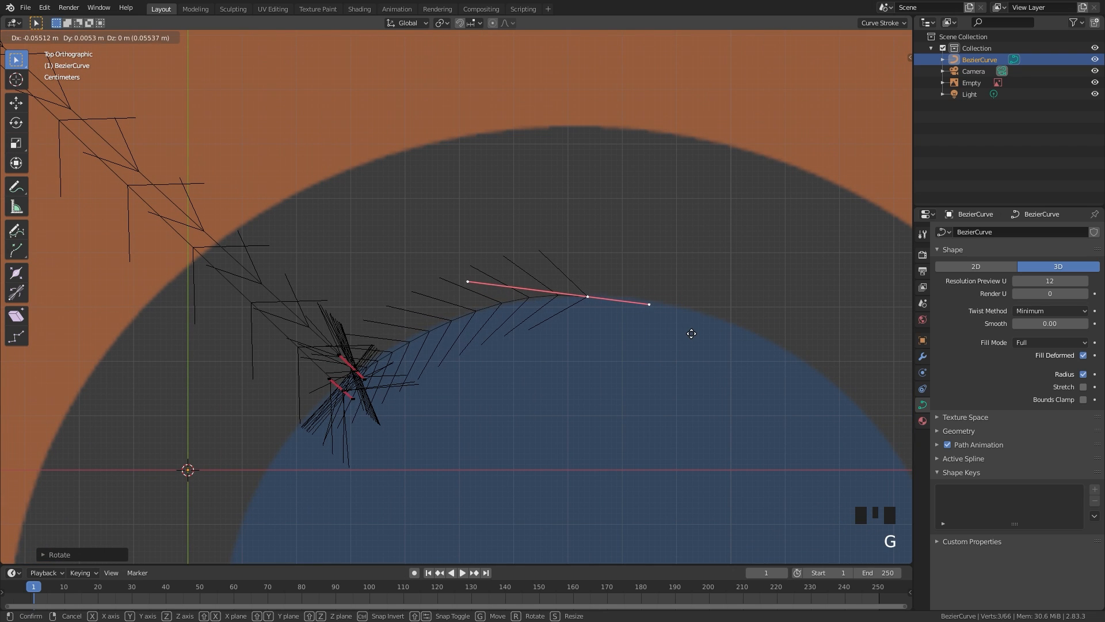
pyautogui.click(691, 334)
pyautogui.press('s')
pyautogui.click(721, 319)
pyautogui.press('g')
pyautogui.click(727, 321)
pyautogui.press('r')
pyautogui.click(726, 327)
# - Extrude the other raised end down to the disc's left edge and fit its handles vertically along the rim
pyautogui.moveTo(300, 375); pyautogui.dragTo(342, 274, button='middle')
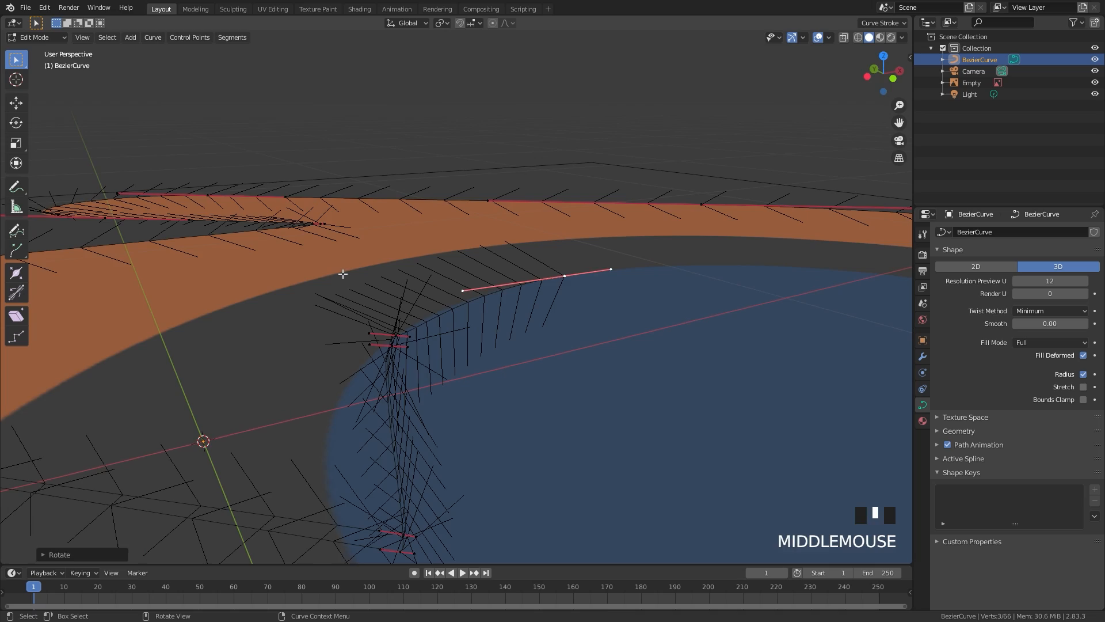
pyautogui.click(392, 346)
pyautogui.press('KP_7')
pyautogui.keyDown('shift'); pyautogui.moveTo(386, 406); pyautogui.dragTo(522, 266, button='middle'); pyautogui.keyUp('shift')
pyautogui.press('e')
pyautogui.click(407, 469)
pyautogui.press('r')
pyautogui.click(470, 550)
pyautogui.press('s')
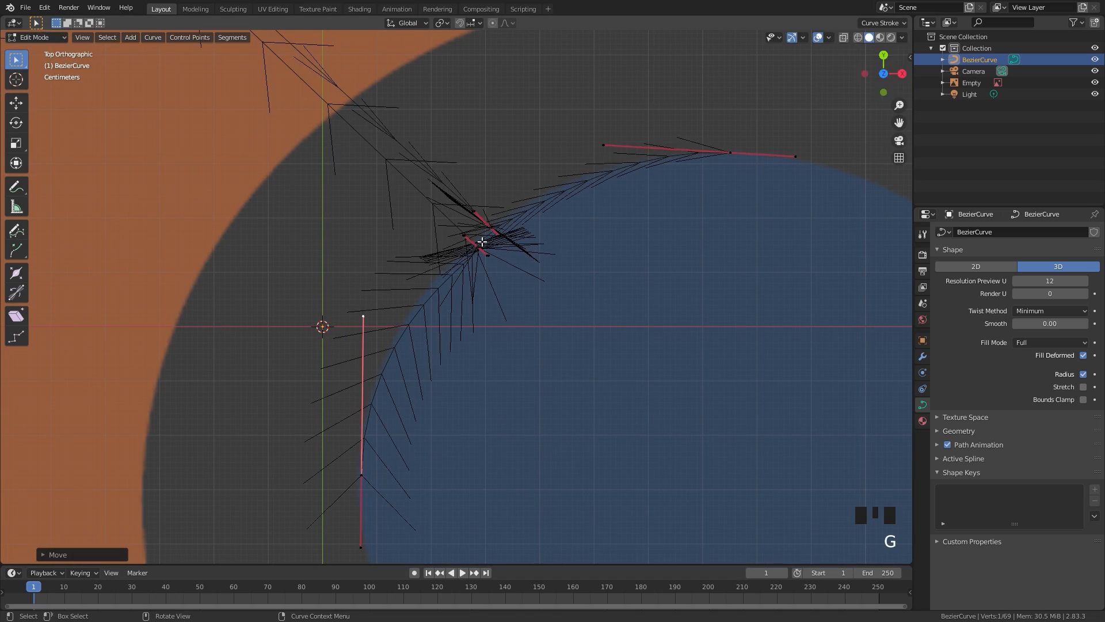
pyautogui.press('g')
pyautogui.rightClick(478, 243)
pyautogui.press('g')
pyautogui.scroll(-3, 472, 517)
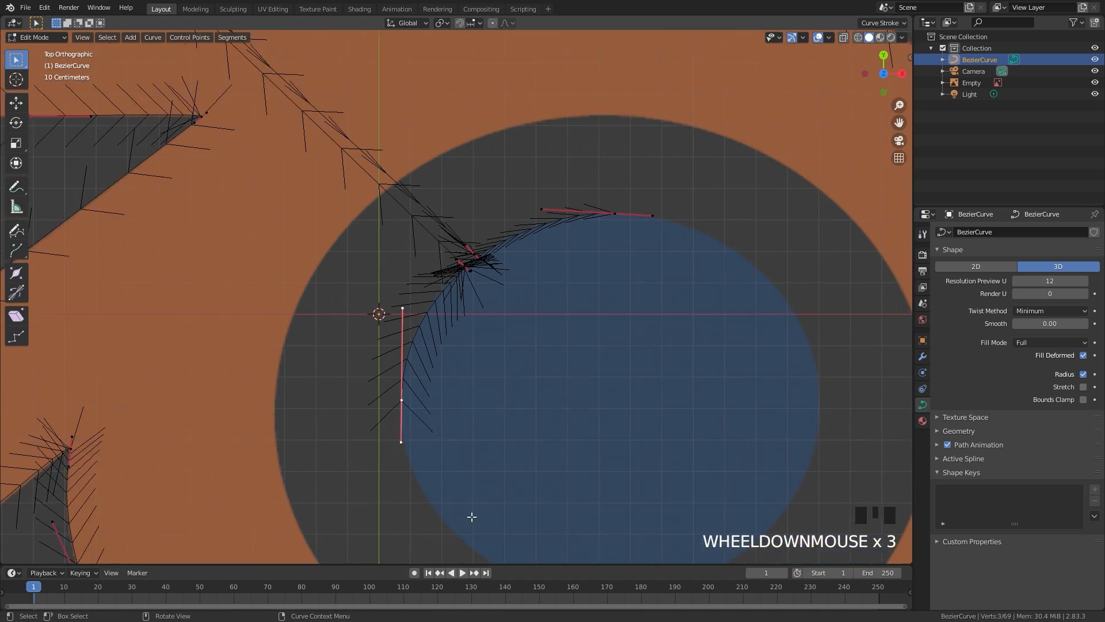
# - Extrude control points around the disc's bottom and up to its right edge, rotating and scaling their handles to fit the rim
pyautogui.keyDown('shift'); pyautogui.moveTo(472, 517); pyautogui.dragTo(411, 417, button='middle'); pyautogui.keyUp('shift')
pyautogui.press('e')
pyautogui.click(544, 533)
pyautogui.press('r')
pyautogui.click(555, 446)
pyautogui.press('s')
pyautogui.click(587, 432)
pyautogui.press('e')
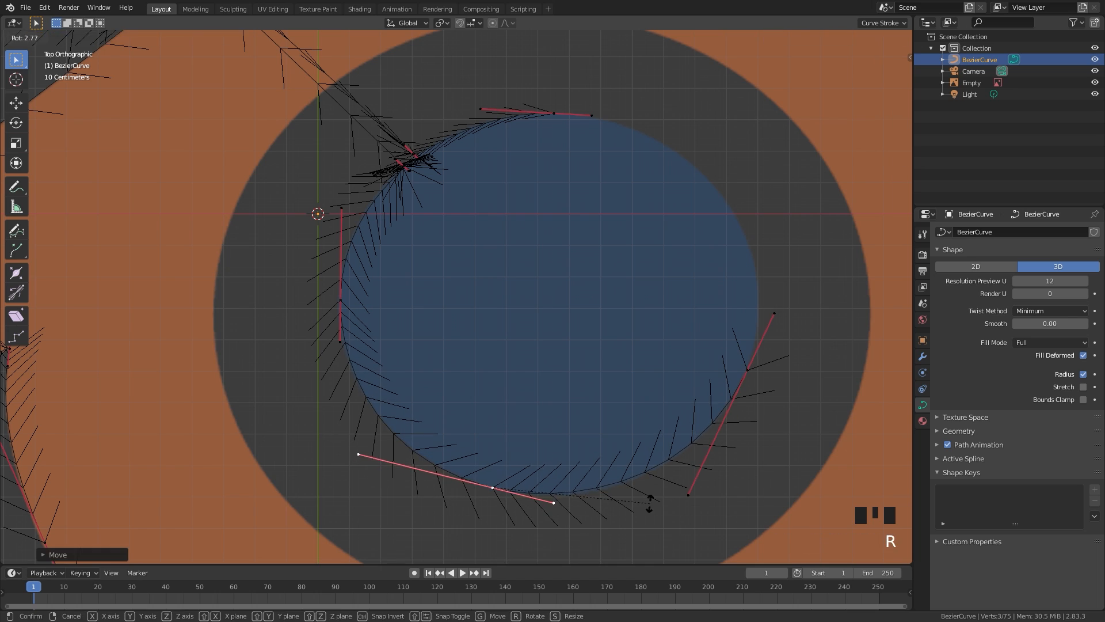
pyautogui.click(650, 503)
pyautogui.click(556, 503)
pyautogui.press('g')
pyautogui.click(567, 501)
# - Extrude a control point from the disc's right edge to its upper-right edge and align it with the rim
pyautogui.keyDown('shift'); pyautogui.moveTo(738, 366); pyautogui.dragTo(681, 454, button='middle'); pyautogui.keyUp('shift')
pyautogui.click(684, 455)
pyautogui.press('e')
pyautogui.click(644, 249)
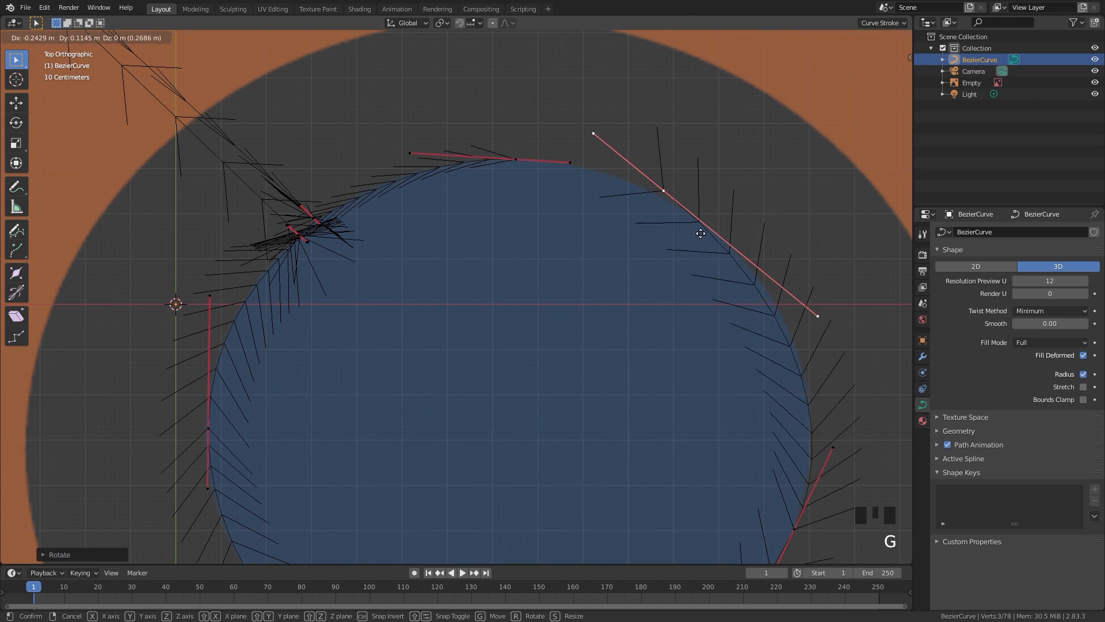
pyautogui.click(819, 277)
# - Join the two remaining end points at the top of the disc with a segment to close the curve
pyautogui.scroll(3, 659, 204)
pyautogui.keyDown('shift'); pyautogui.moveTo(659, 204); pyautogui.dragTo(596, 283, button='middle'); pyautogui.keyUp('shift')
pyautogui.click(615, 267)
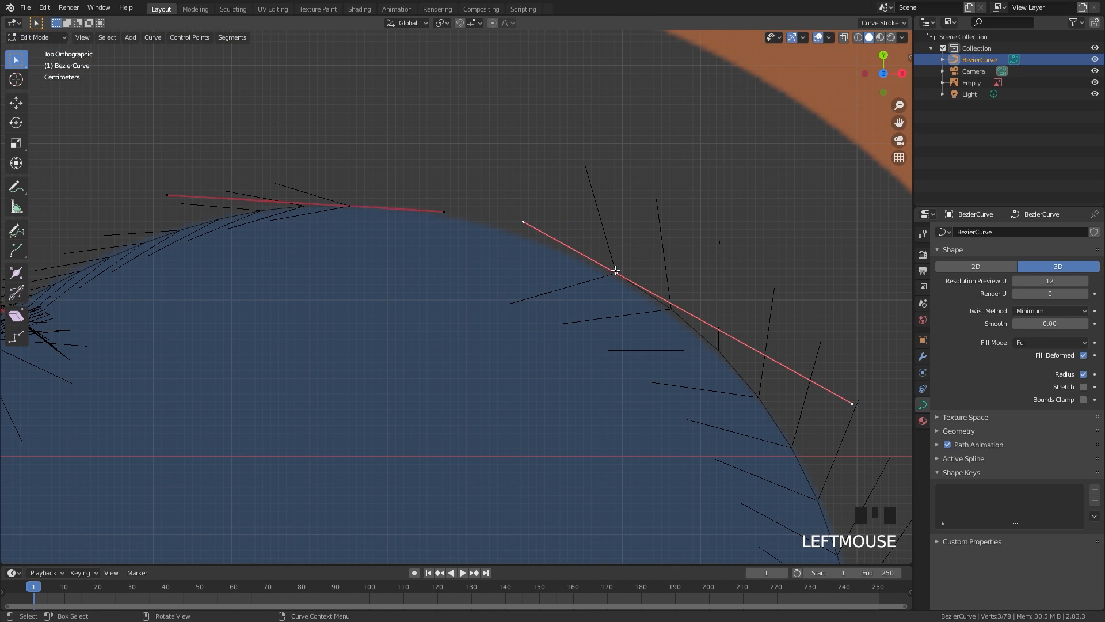
pyautogui.keyDown('shift'); pyautogui.click(350, 205); pyautogui.keyUp('shift')
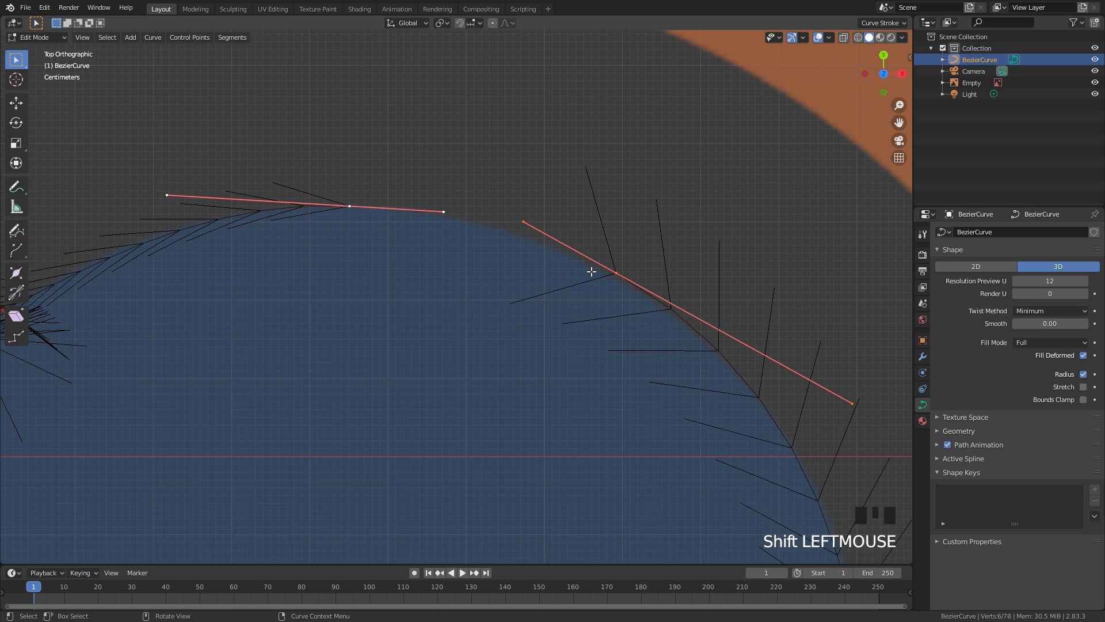
pyautogui.press('f')
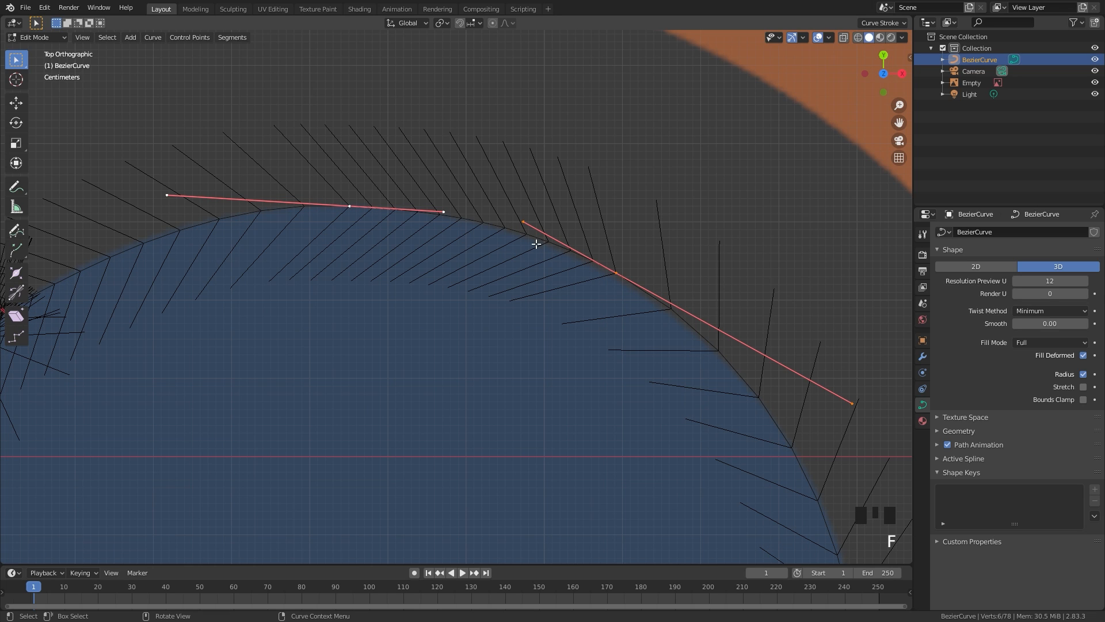
pyautogui.scroll(-3, 536, 244)
pyautogui.press('Tab')
pyautogui.scroll(3, 524, 292)
pyautogui.press('Tab')
# - Rotate the upper-right control point slightly to fit the disc edge and check the whole curve in Object Mode
pyautogui.click(664, 293)
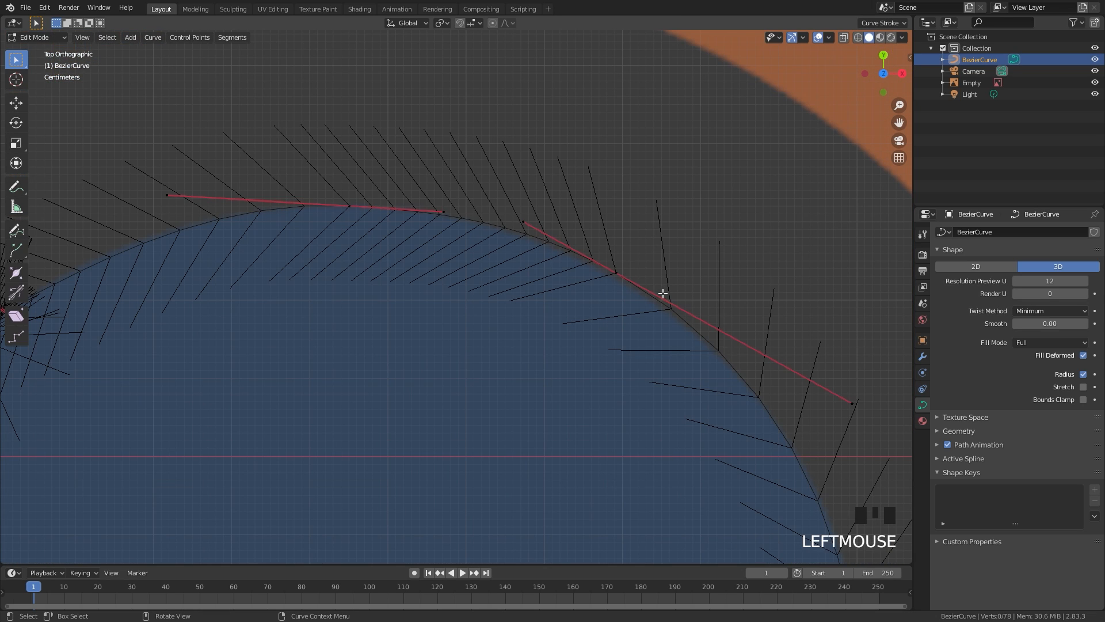
pyautogui.press('g')
pyautogui.click(616, 272)
pyautogui.press('r')
pyautogui.click(756, 289)
pyautogui.press('g')
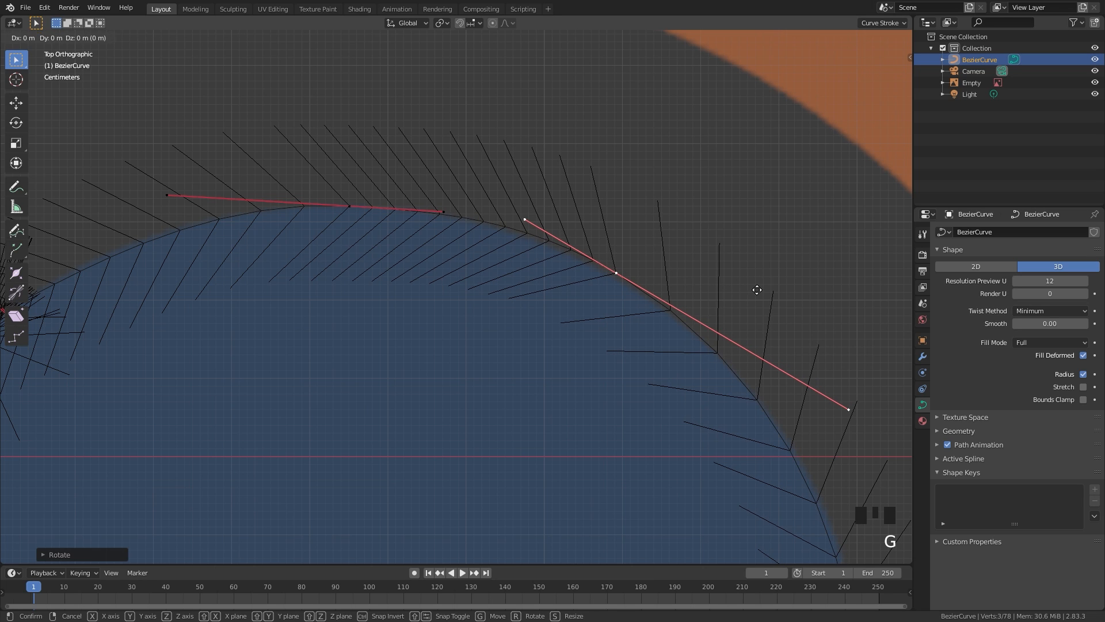
pyautogui.press('Tab')
pyautogui.scroll(-12, 442, 296)
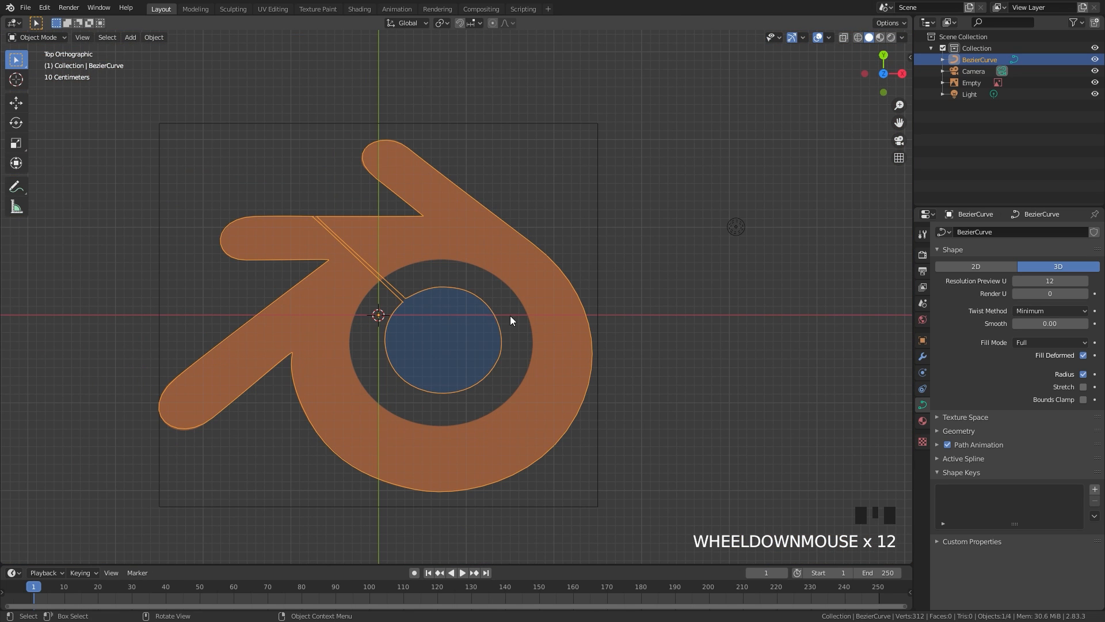
pyautogui.scroll(3, 513, 320)
pyautogui.scroll(-2, 461, 270)
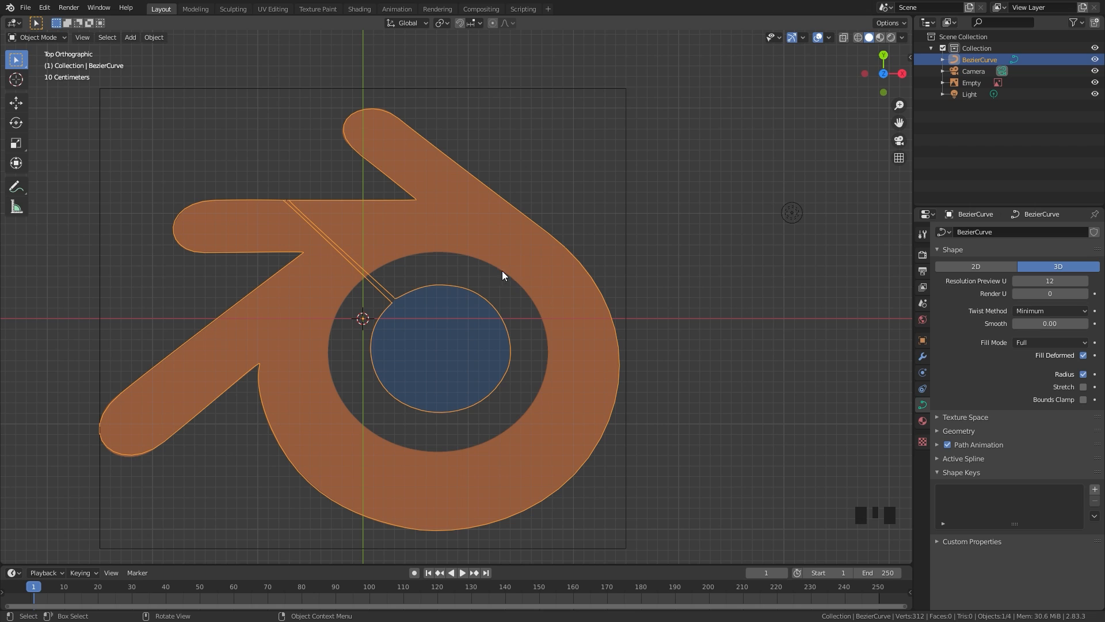
# - Add a UV sphere at the 3D cursor and scale it down uniformly to about 0.07
pyautogui.hotkey('shift', 'a')
pyautogui.moveTo(363, 250)
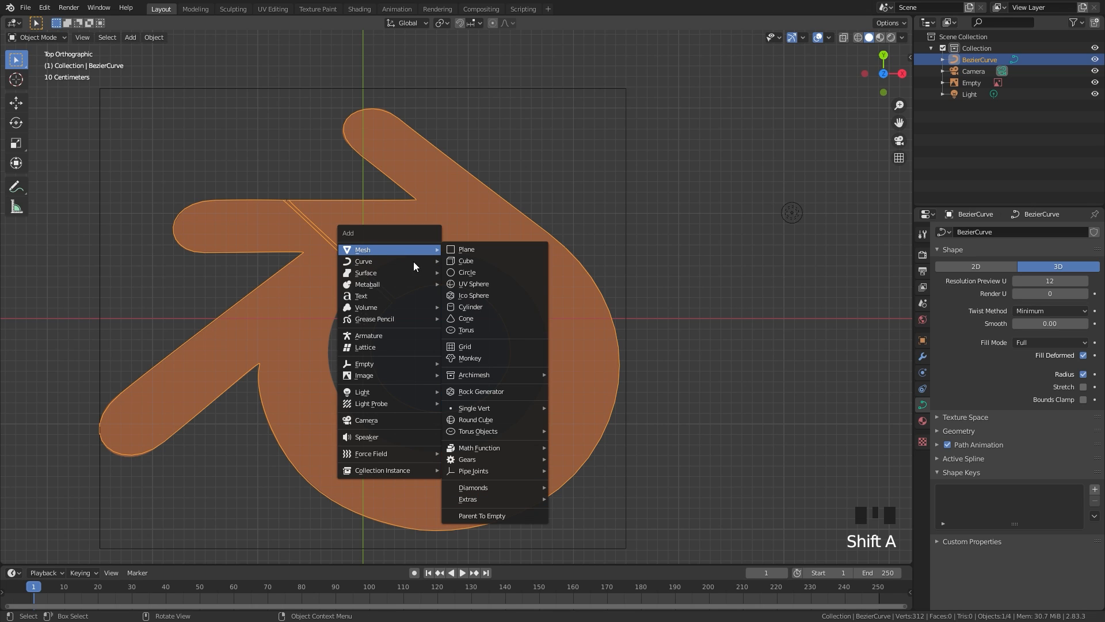
pyautogui.click(457, 283)
pyautogui.press('s')
pyautogui.press('s')
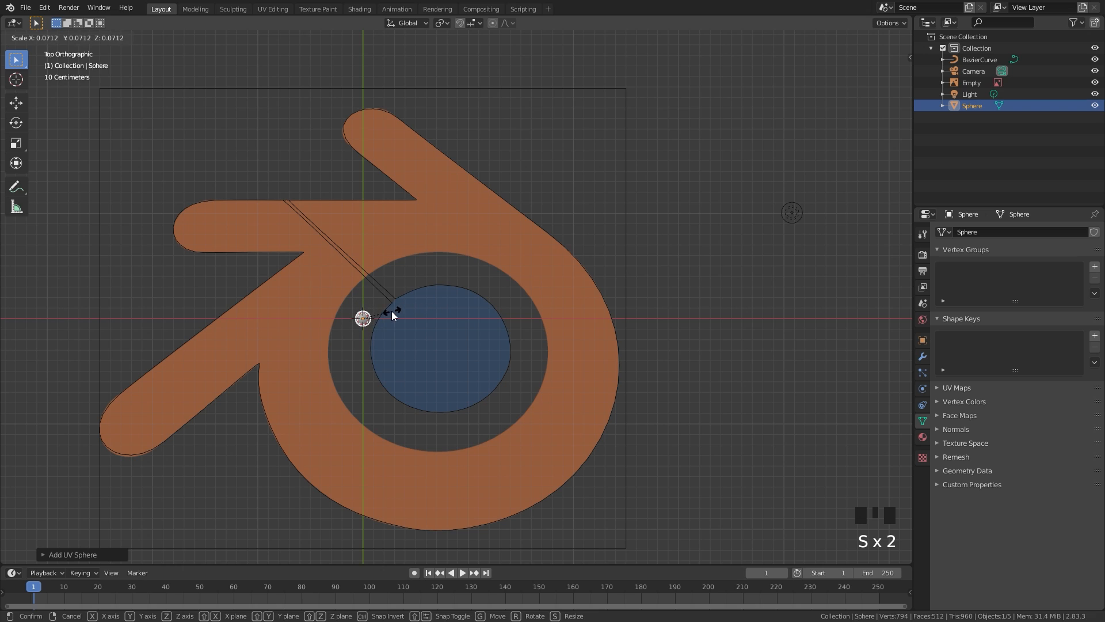
pyautogui.click(393, 309)
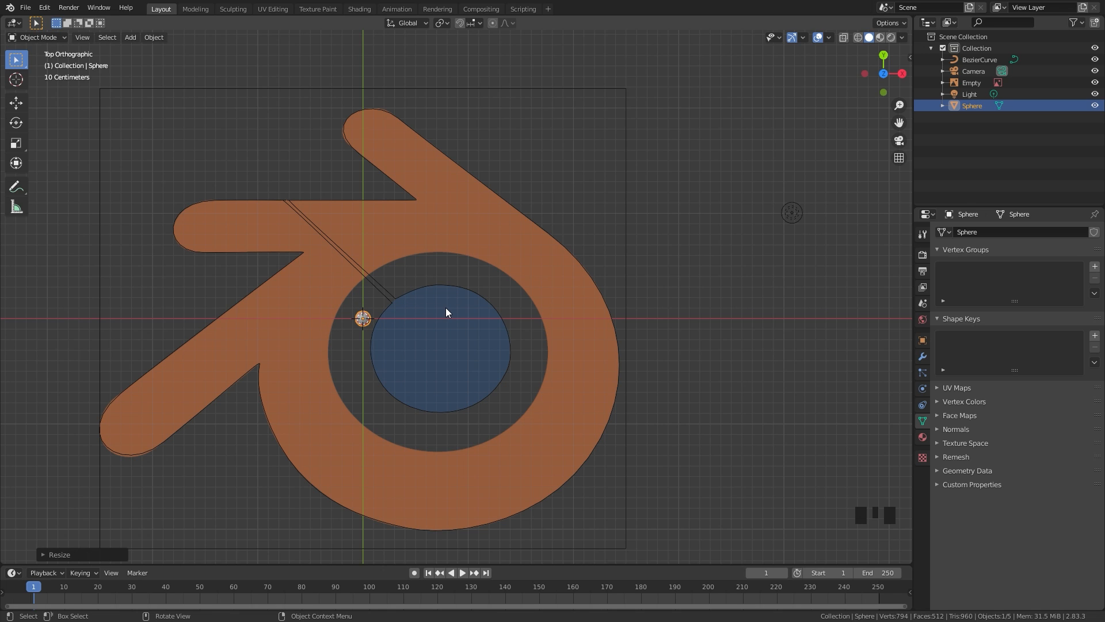
# - Add a Follow Path constraint to the sphere with BezierCurve as its target
pyautogui.scroll(1, 446, 311)
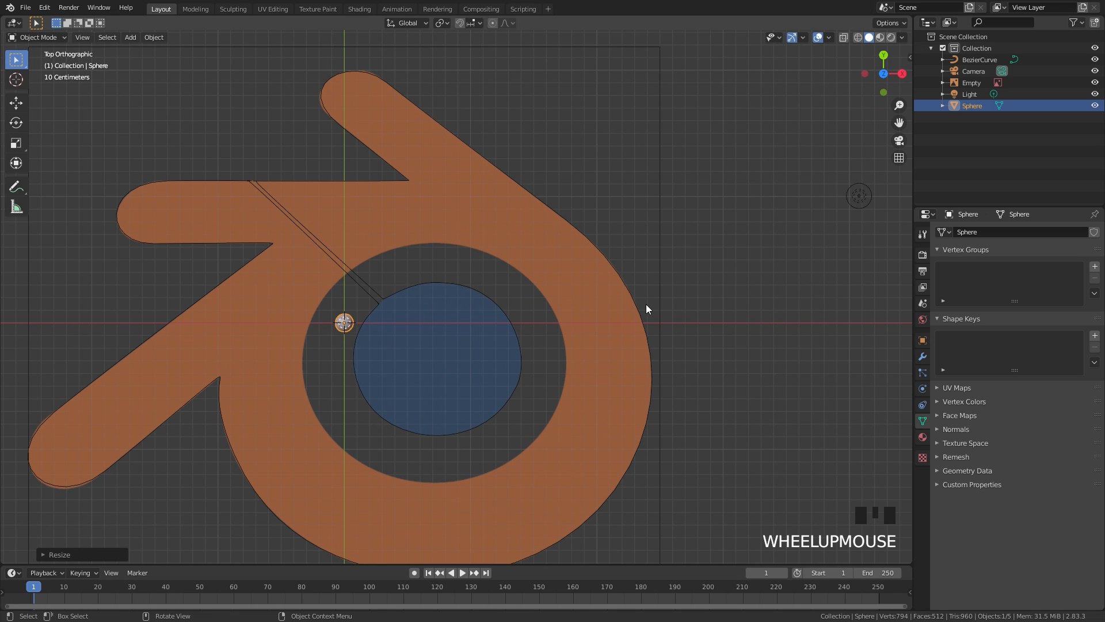
pyautogui.click(924, 406)
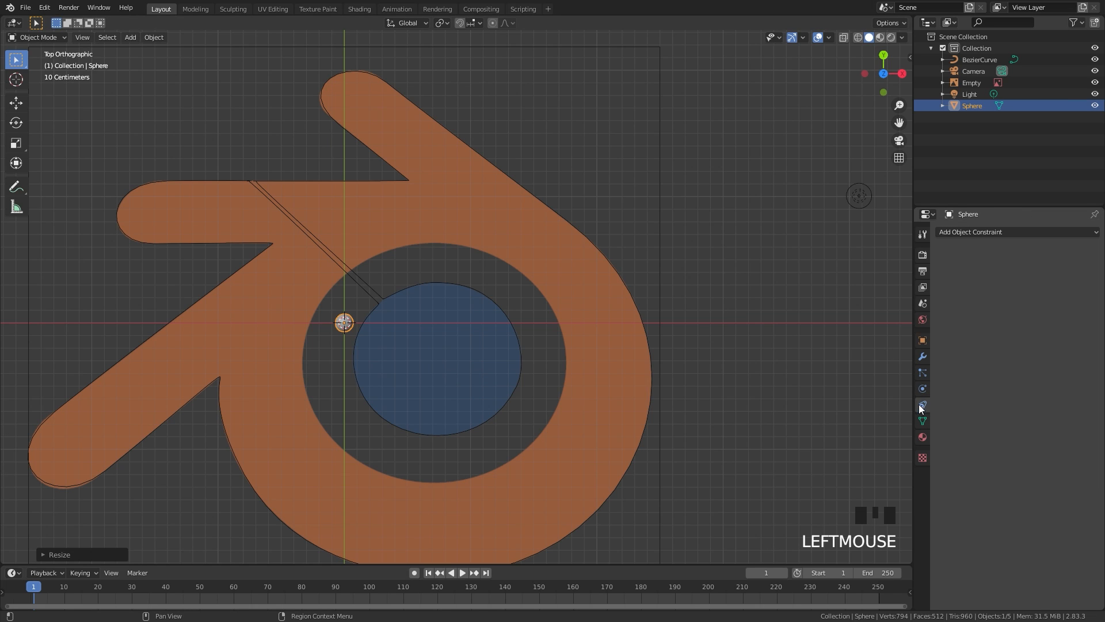
pyautogui.click(1020, 233)
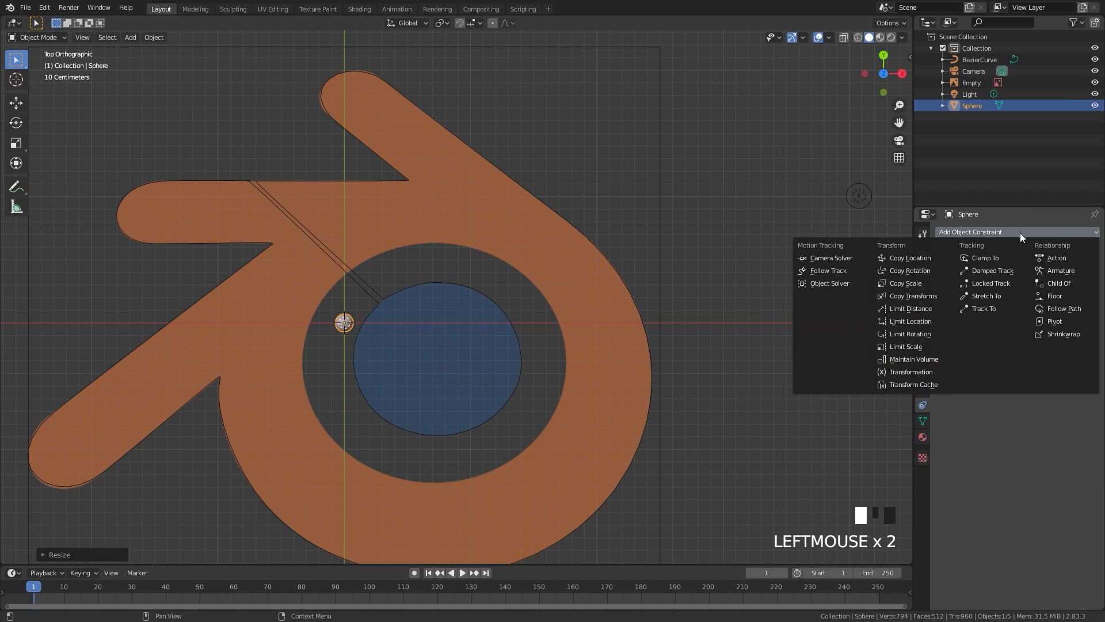
pyautogui.click(1064, 309)
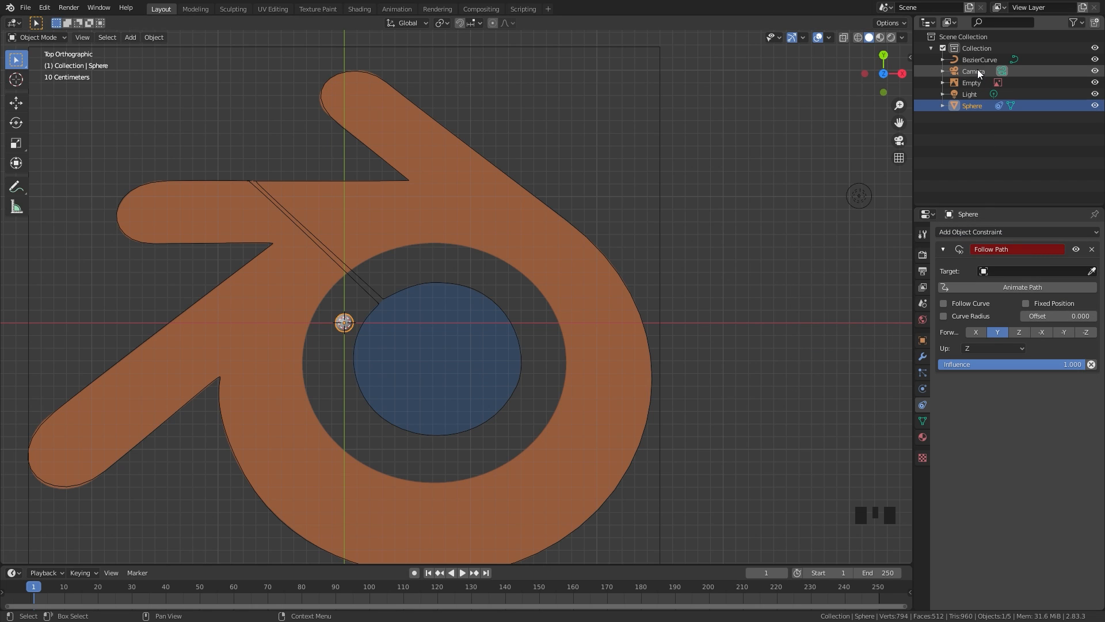
pyautogui.click(1038, 272)
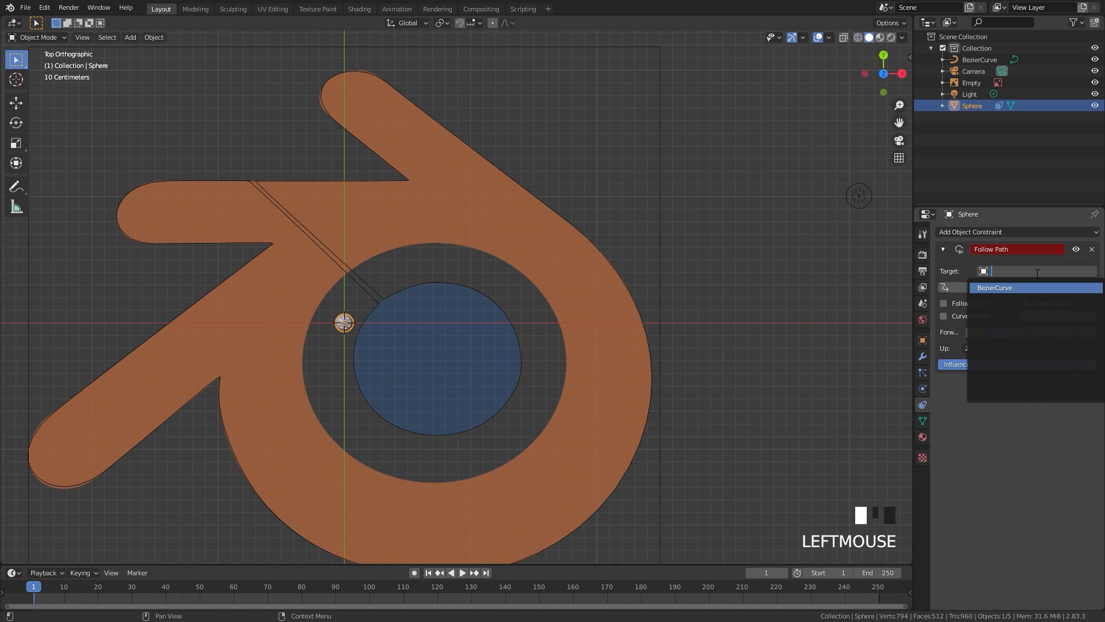
pyautogui.click(986, 288)
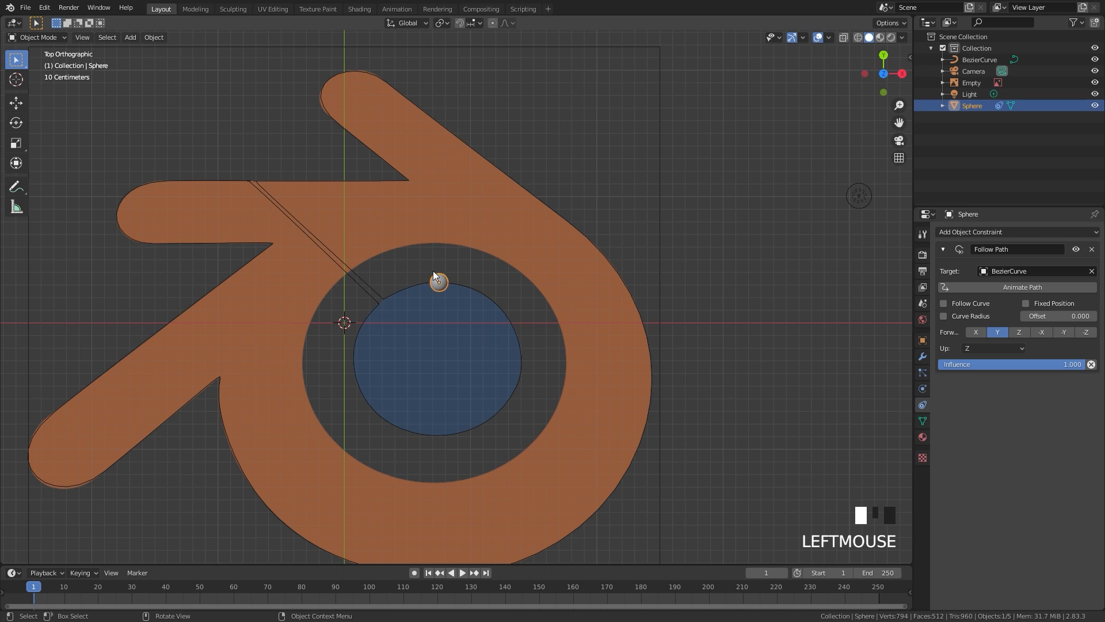
pyautogui.press('s')
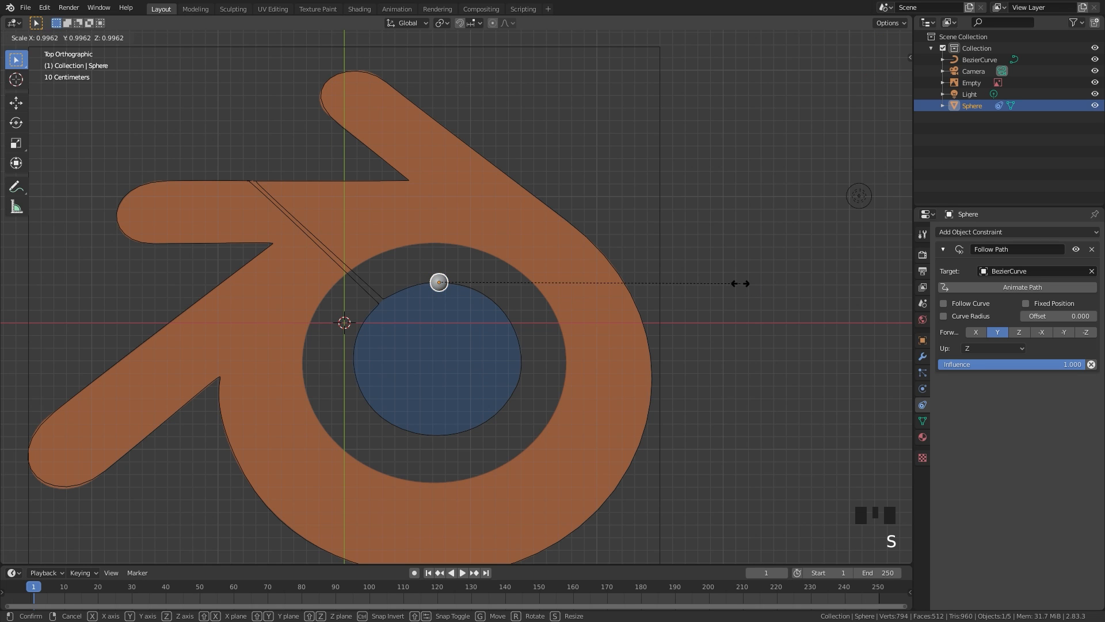
pyautogui.click(672, 288)
pyautogui.hotkey('ctrl', 'shift', 'z')
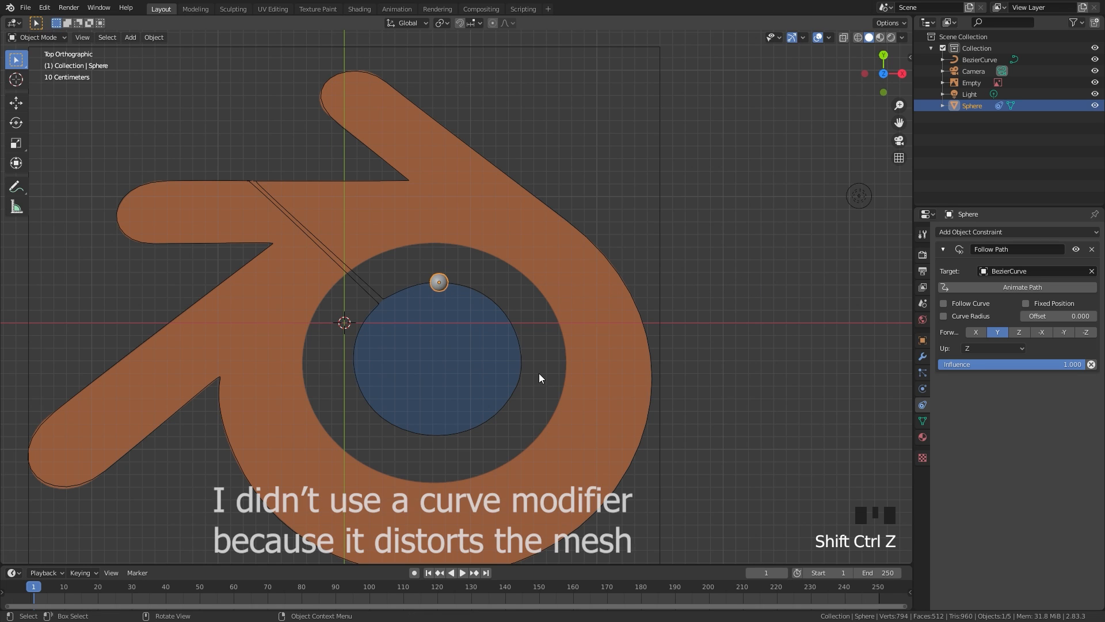
# - Animate the sphere's path constraint, play the motion along the curve to check it, and return to the first frame
pyautogui.click(1015, 289)
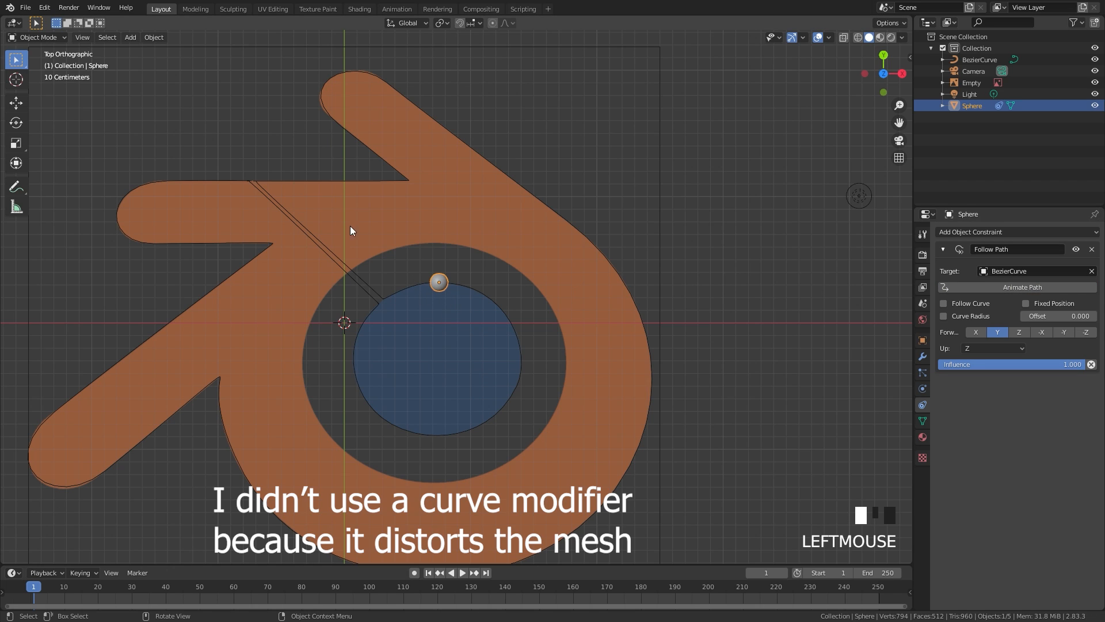
pyautogui.press('space')
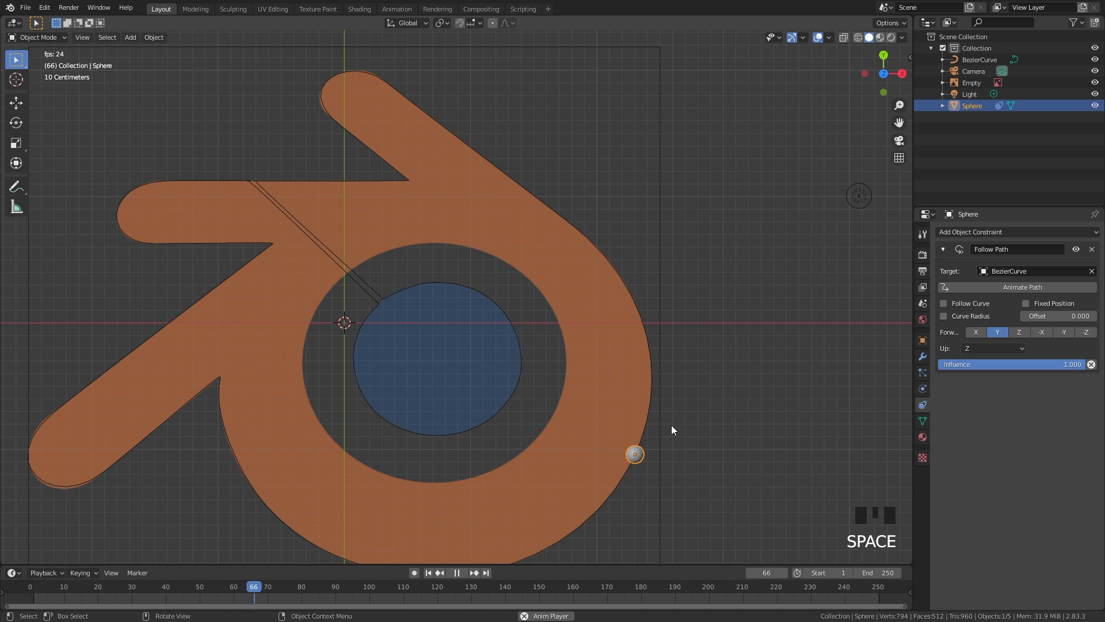
pyautogui.press('space')
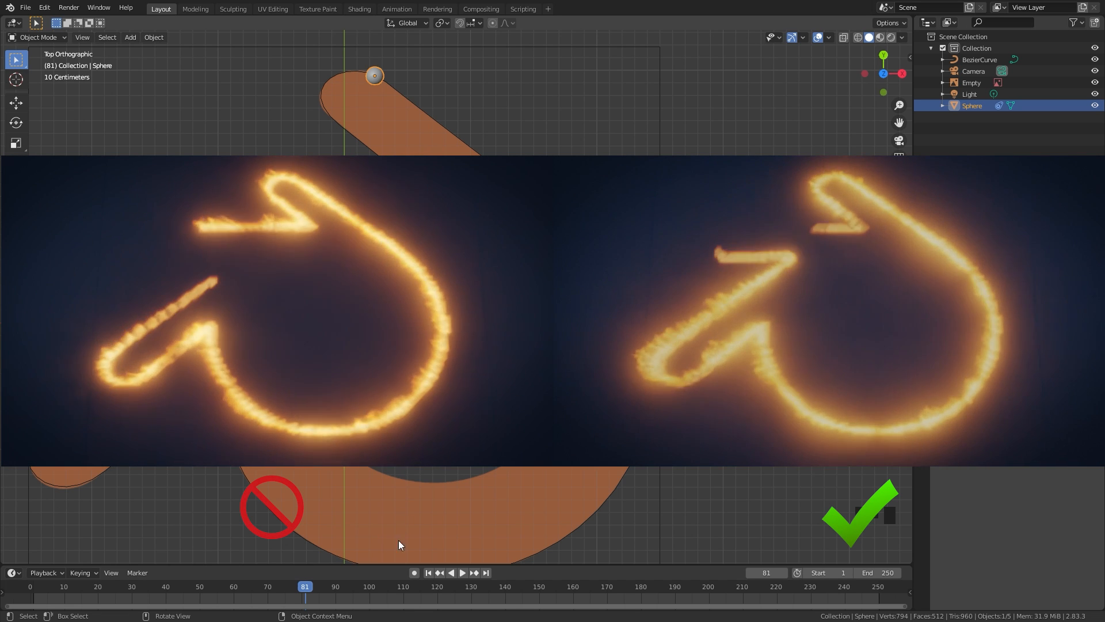
pyautogui.click(428, 572)
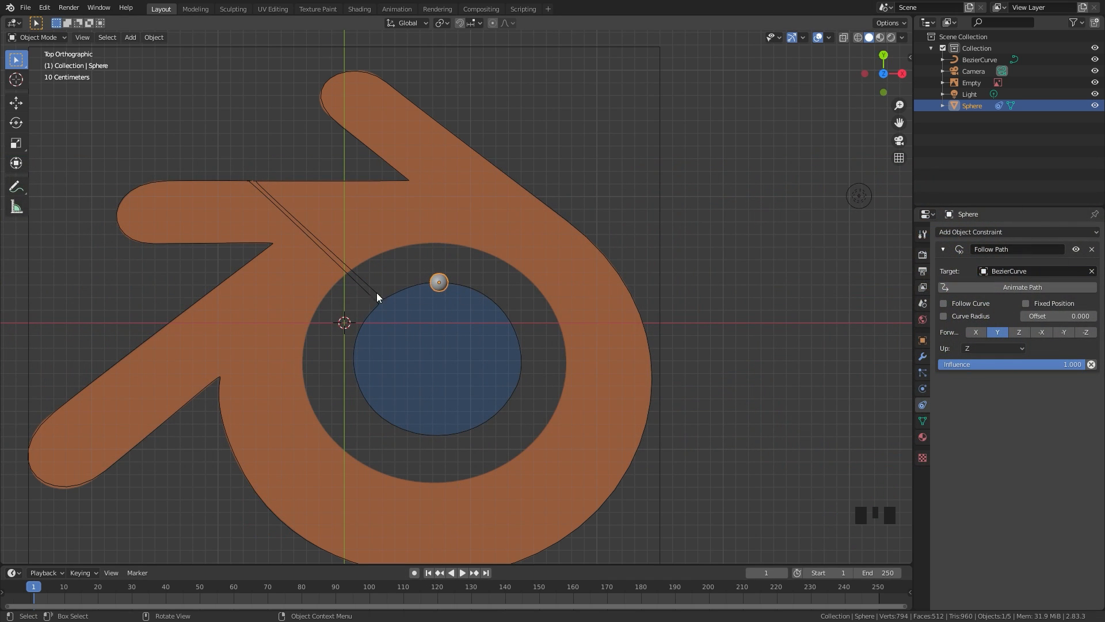
# - Scale the sphere at the top of the disc down slightly
pyautogui.press('s')
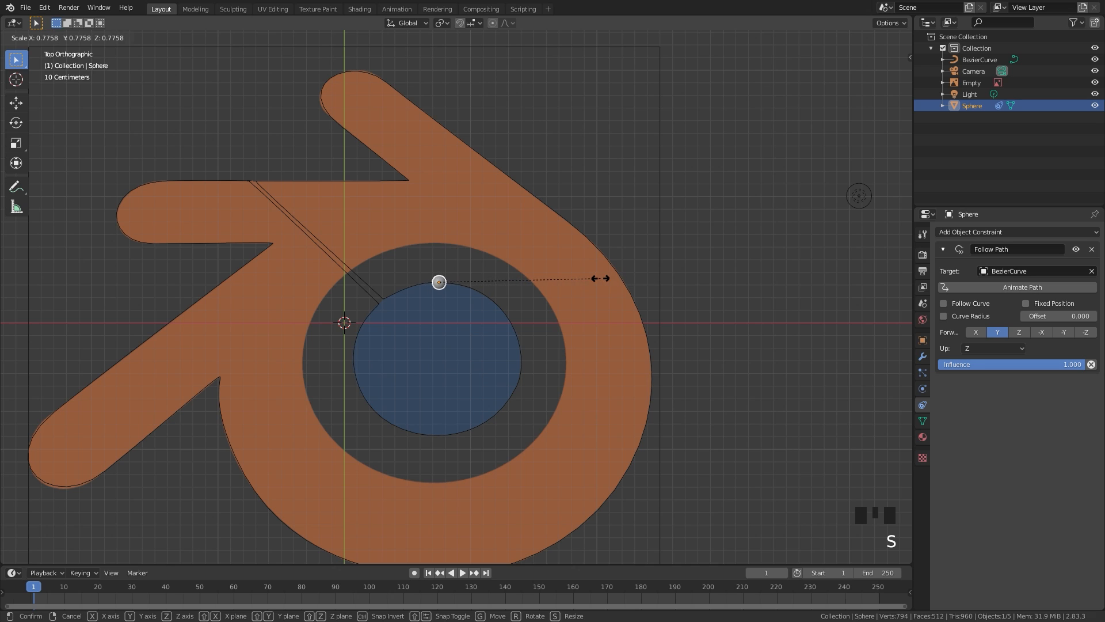
pyautogui.click(601, 279)
pyautogui.press('s')
pyautogui.click(612, 275)
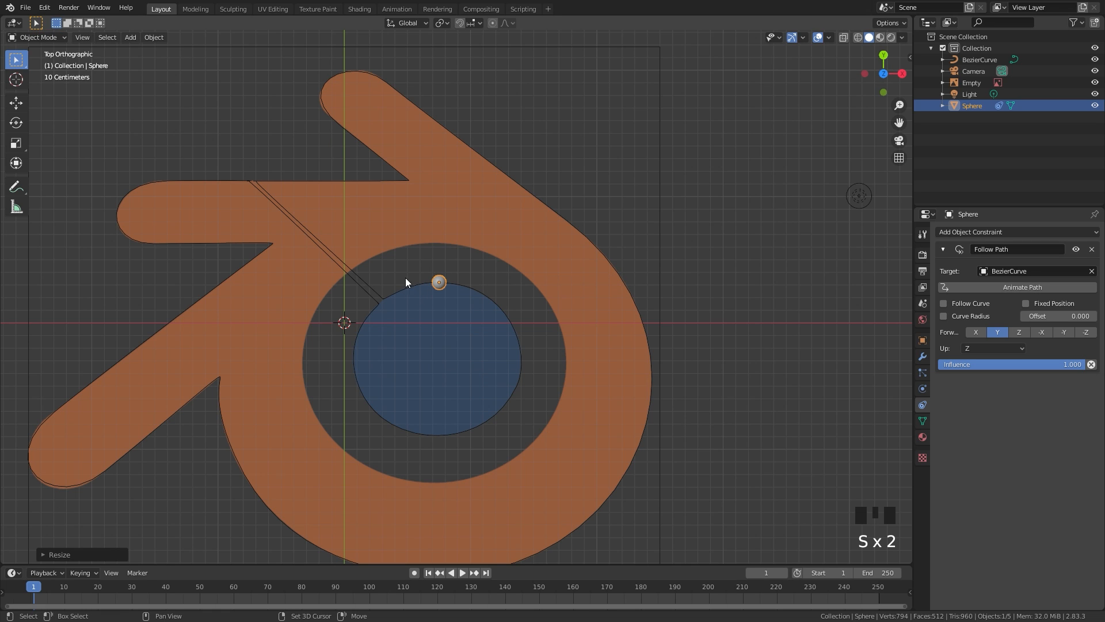
# - Duplicate the Bezier curve and the sphere together, keeping the copies in place
pyautogui.keyDown('shift'); pyautogui.moveTo(406, 280); pyautogui.dragTo(498, 274, button='middle'); pyautogui.keyUp('shift')
pyautogui.keyDown('shift'); pyautogui.click(450, 292); pyautogui.keyUp('shift')
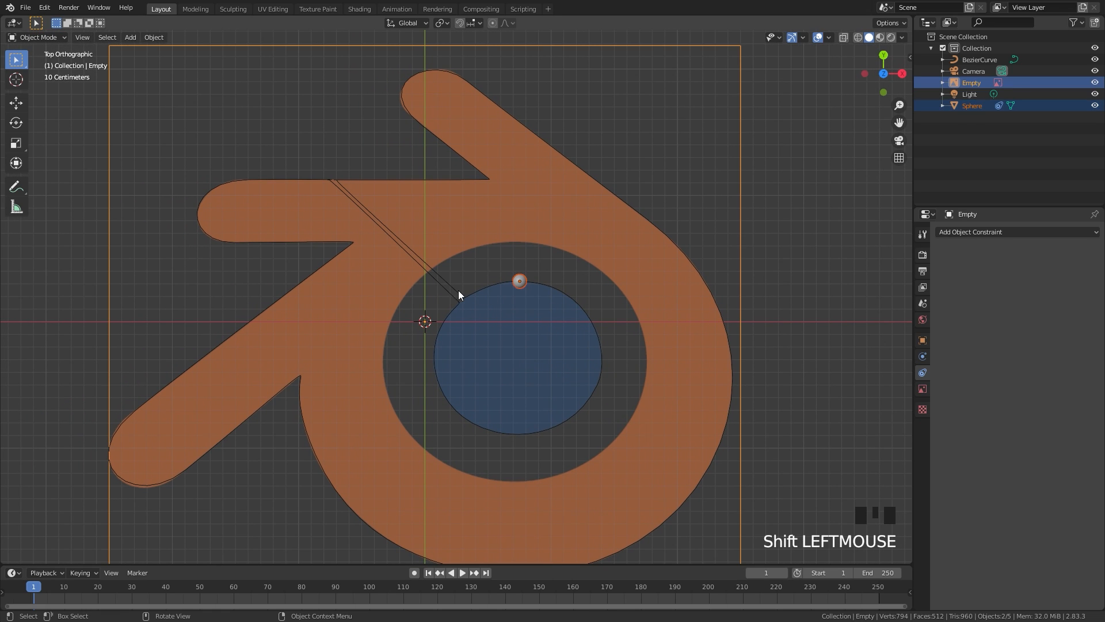
pyautogui.click(453, 288)
pyautogui.keyDown('shift'); pyautogui.click(519, 281); pyautogui.keyUp('shift')
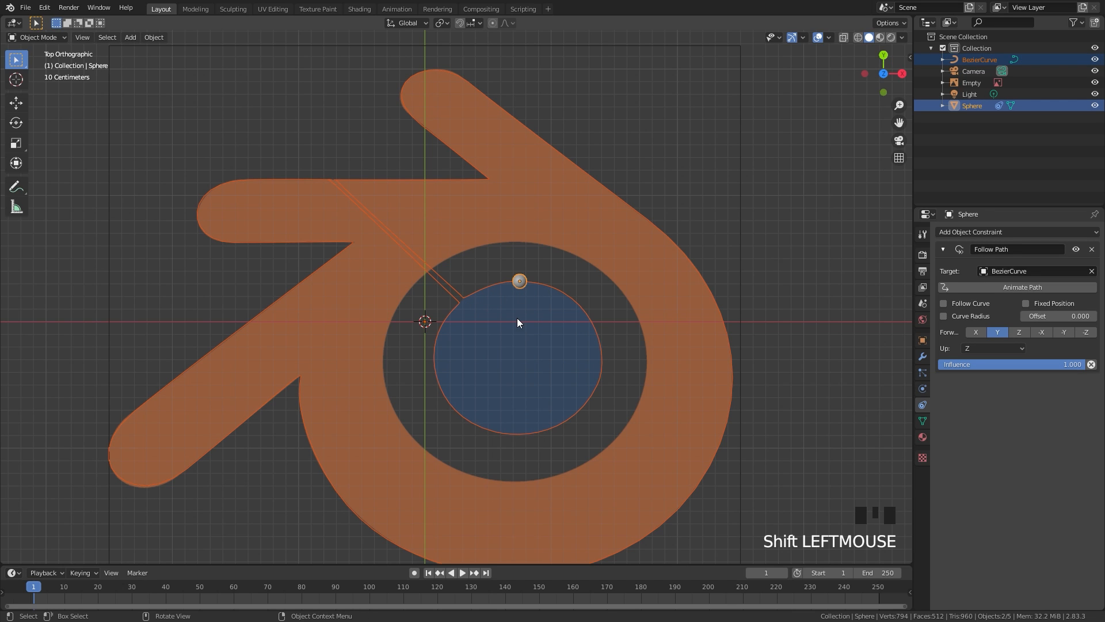
pyautogui.hotkey('shift', 'd')
pyautogui.press('Escape')
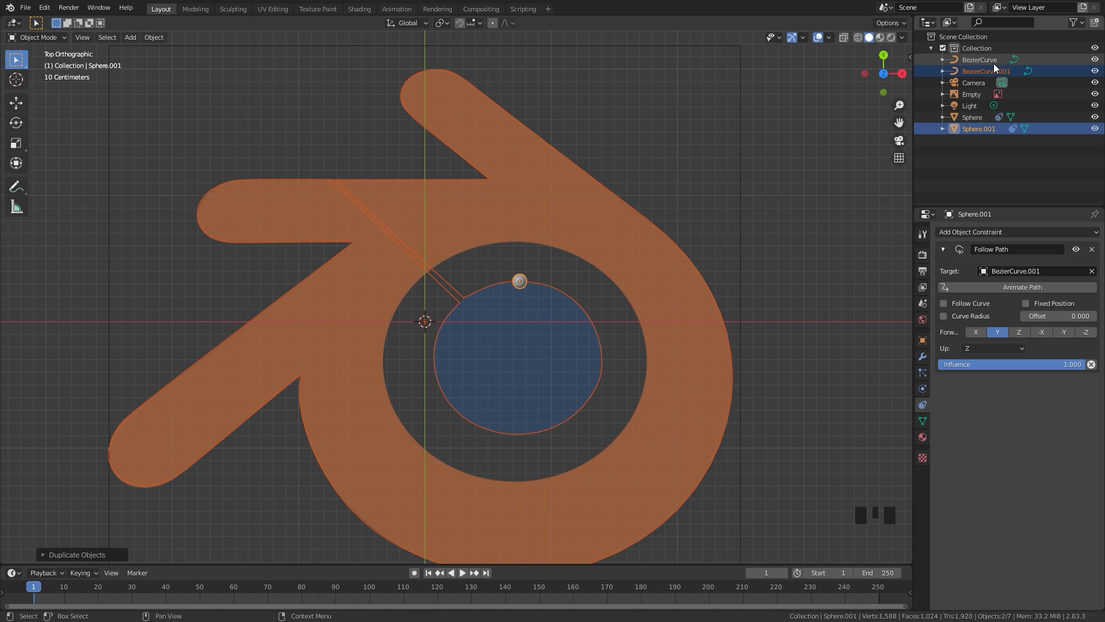
# - Rename the duplicated curve Curve Left and the original curve Curve Right
pyautogui.click(976, 71)
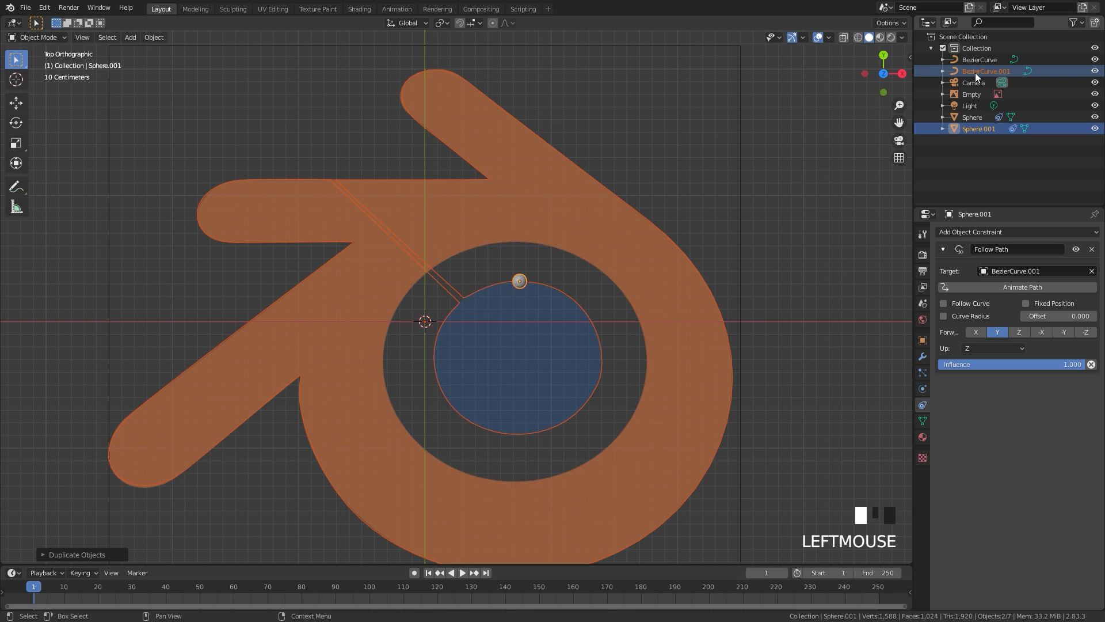
pyautogui.doubleClick(976, 71)
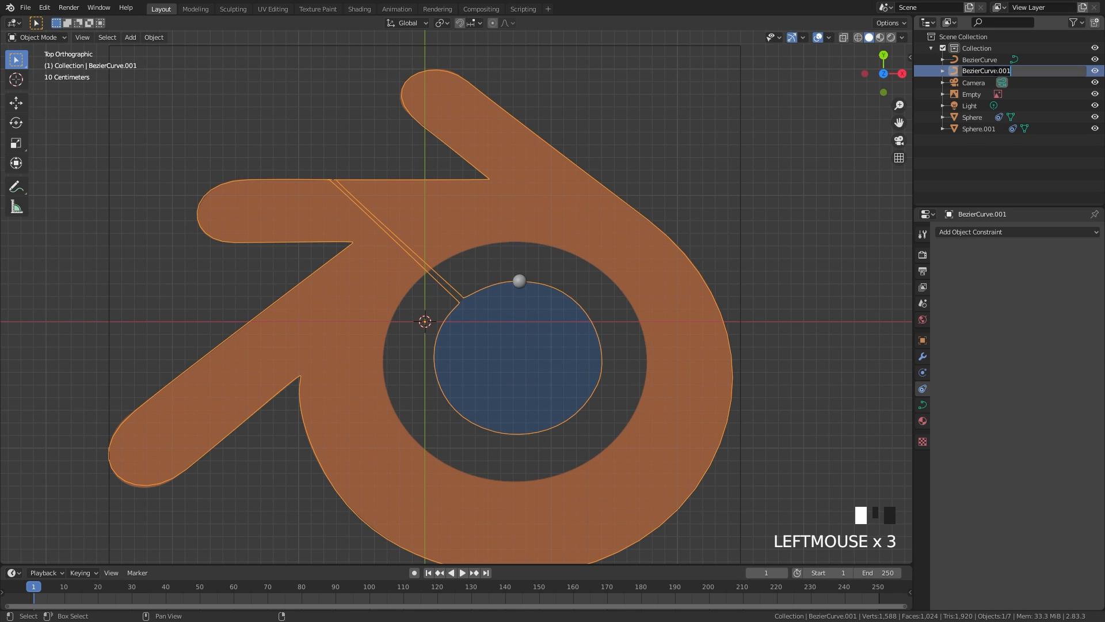
pyautogui.write('Curve Left')
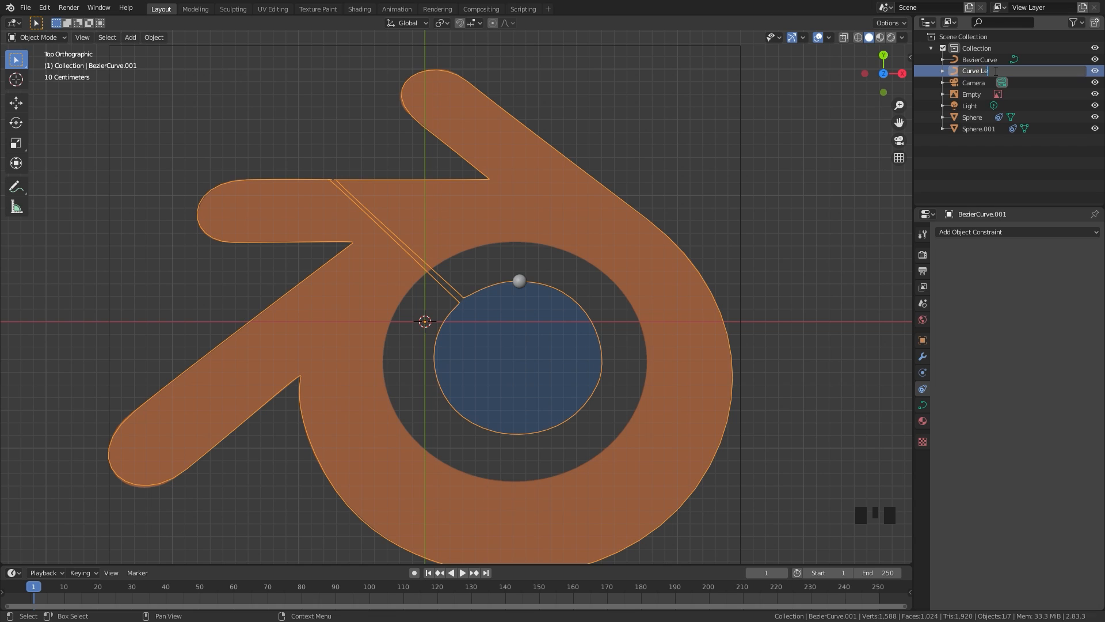
pyautogui.press('Return')
pyautogui.click(981, 60)
pyautogui.doubleClick(981, 59)
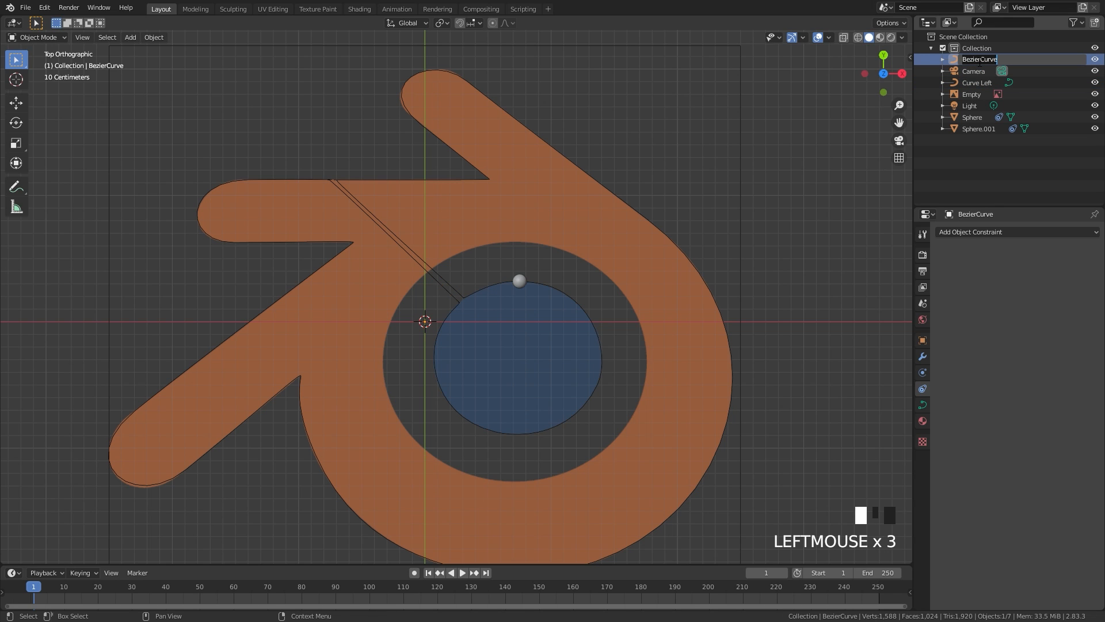
pyautogui.write('Curve Right')
pyautogui.press('Return')
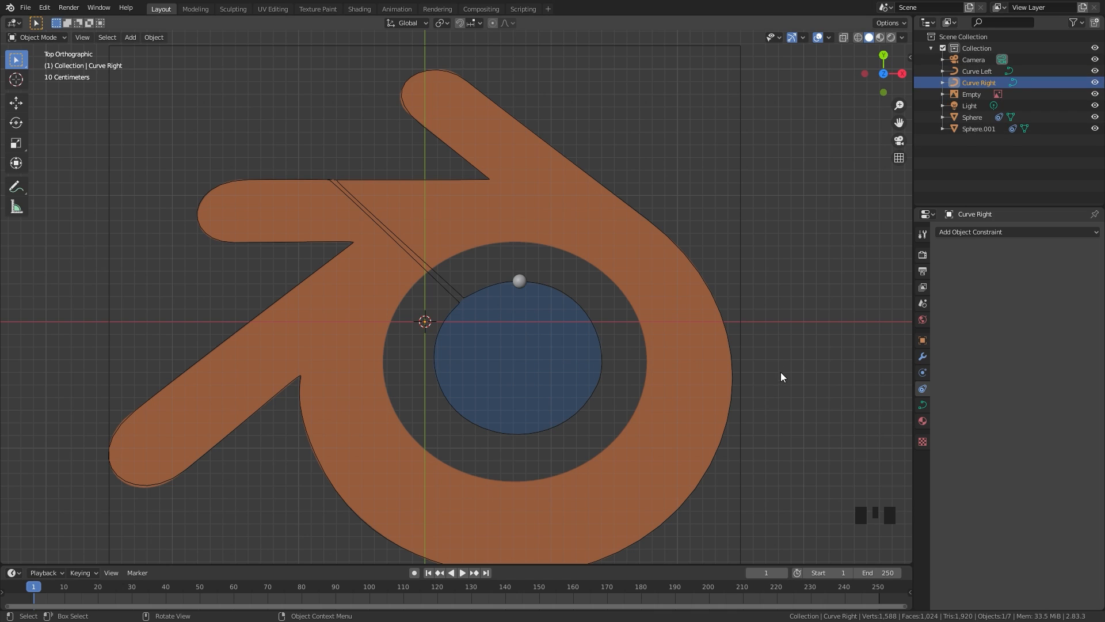
# - Rename the original sphere Left and the duplicated sphere Right
pyautogui.click(973, 117)
pyautogui.doubleClick(973, 117)
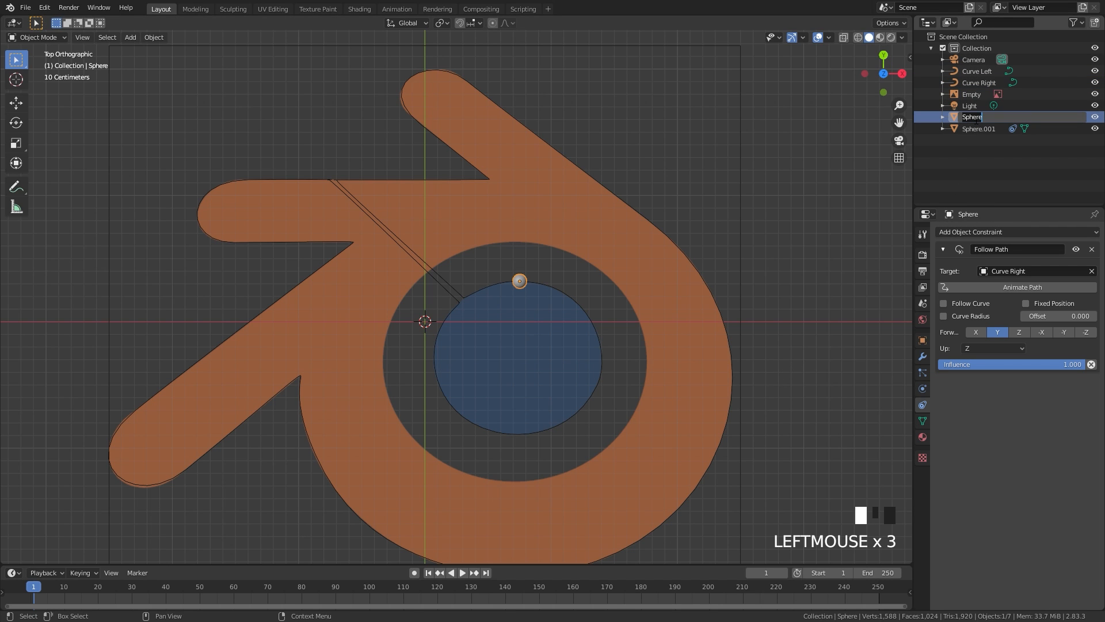
pyautogui.write('Left')
pyautogui.press('Return')
pyautogui.click(961, 129)
pyautogui.doubleClick(967, 129)
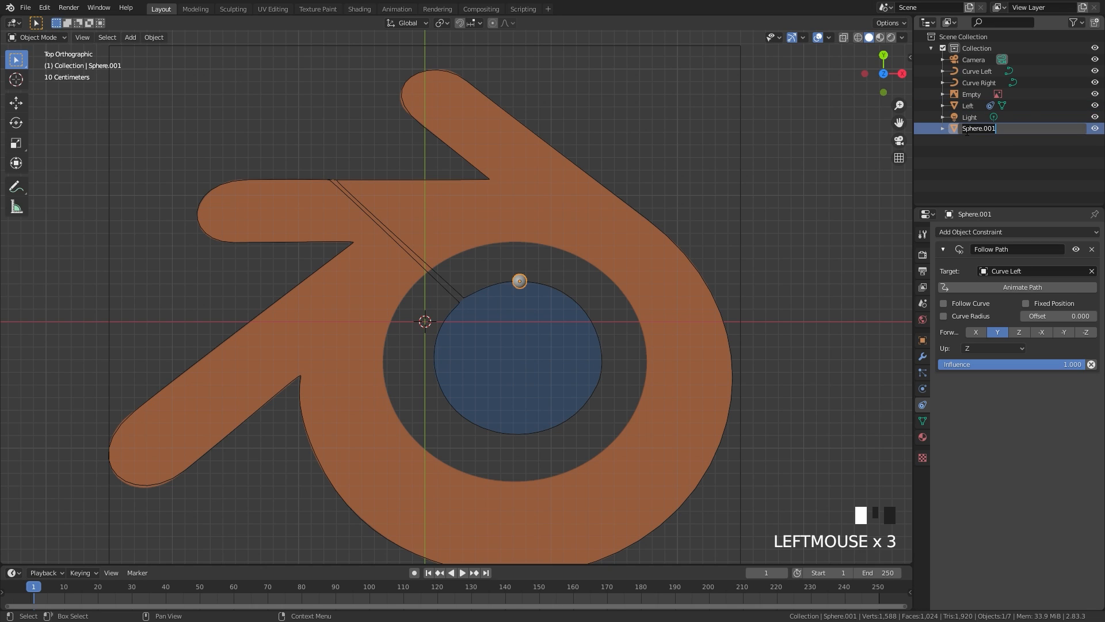
pyautogui.write('Right')
pyautogui.press('Return')
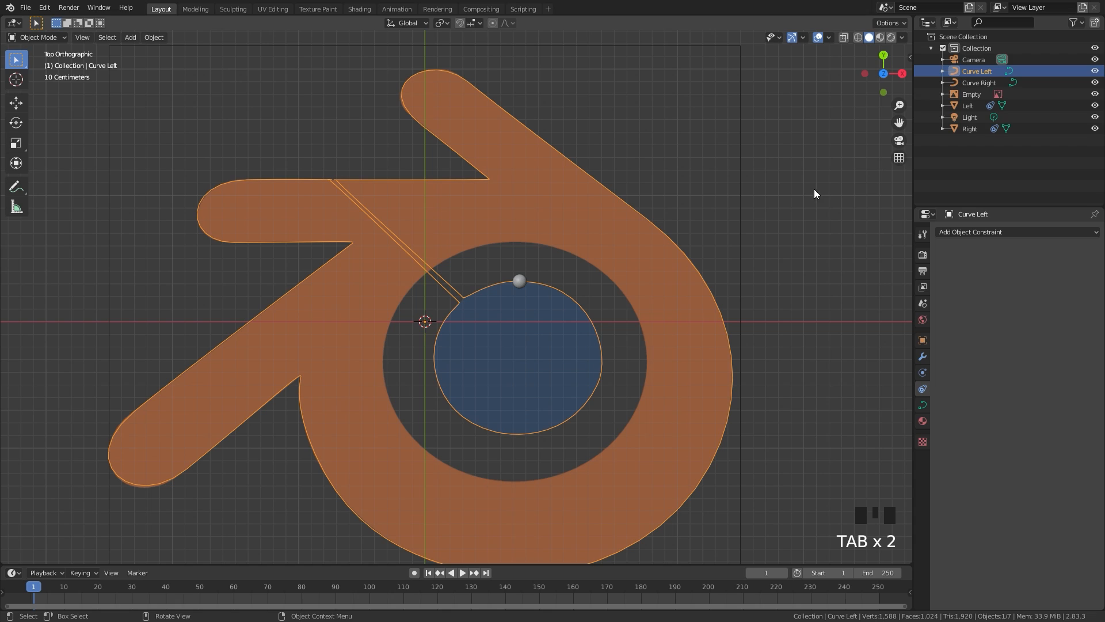
# - Switch the direction of the whole Curve Left spline and play the animation in Object Mode to check both spheres
pyautogui.press('Tab')
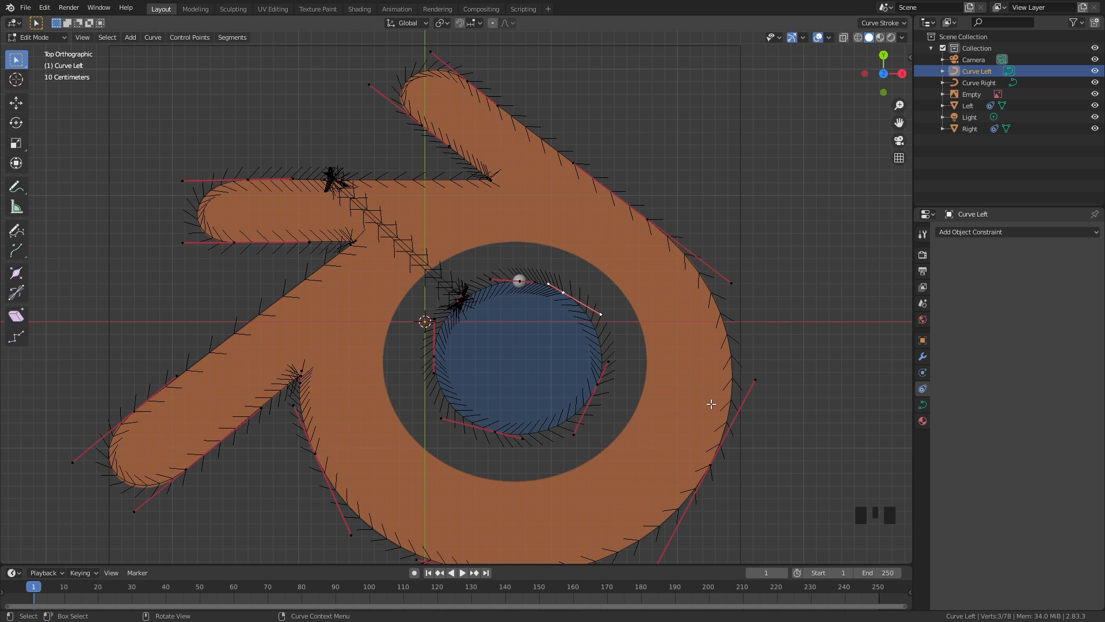
pyautogui.scroll(-3, 748, 287)
pyautogui.scroll(1, 500, 277)
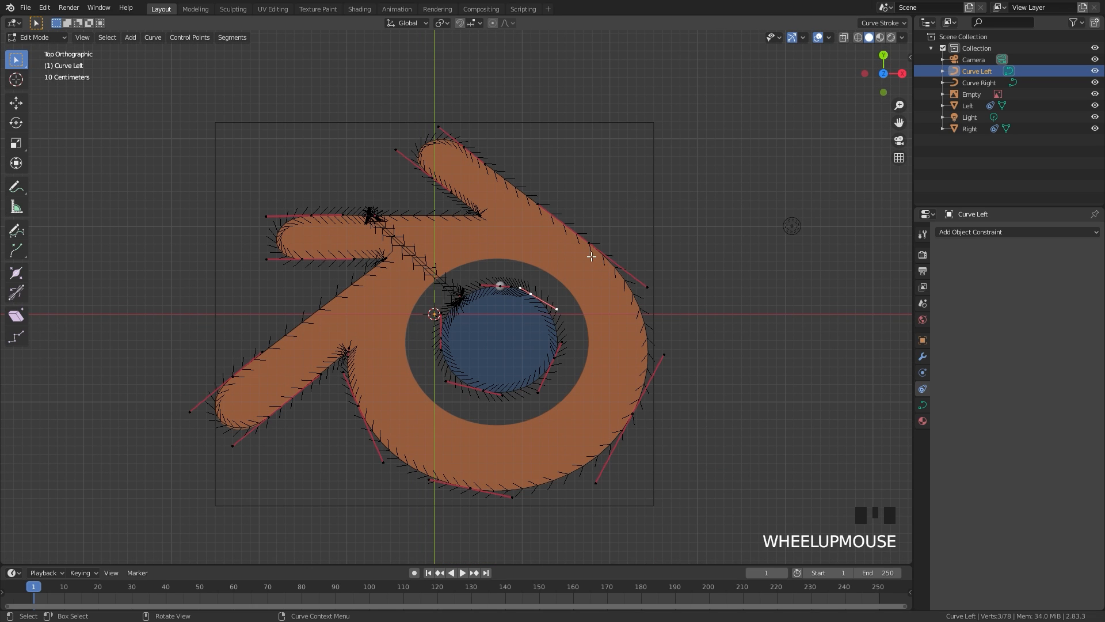
pyautogui.press('a')
pyautogui.rightClick(578, 243)
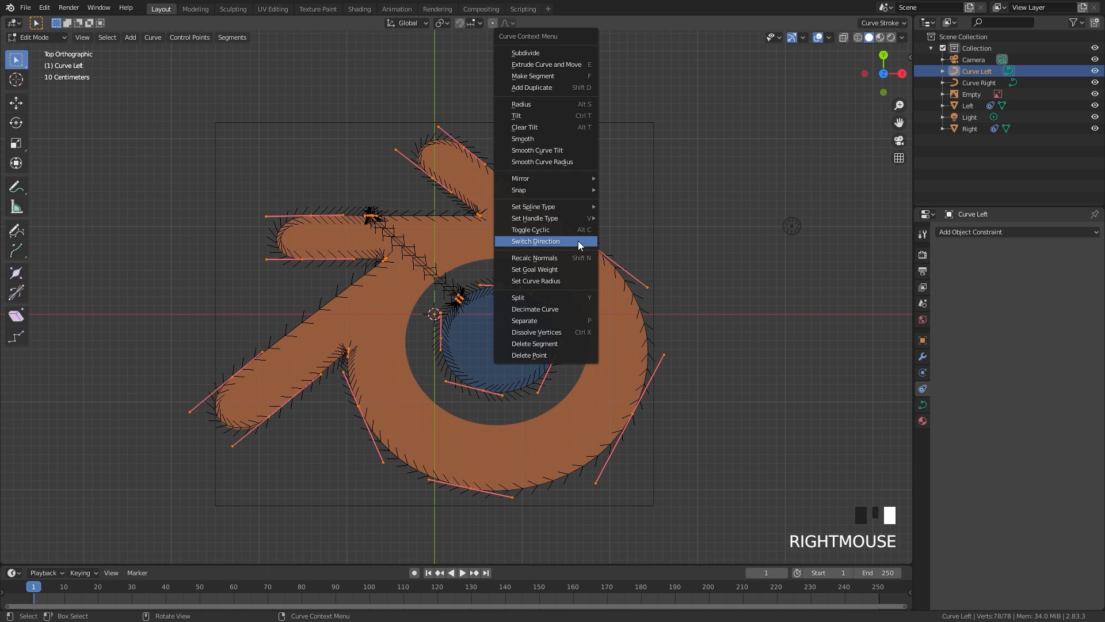
pyautogui.click(523, 242)
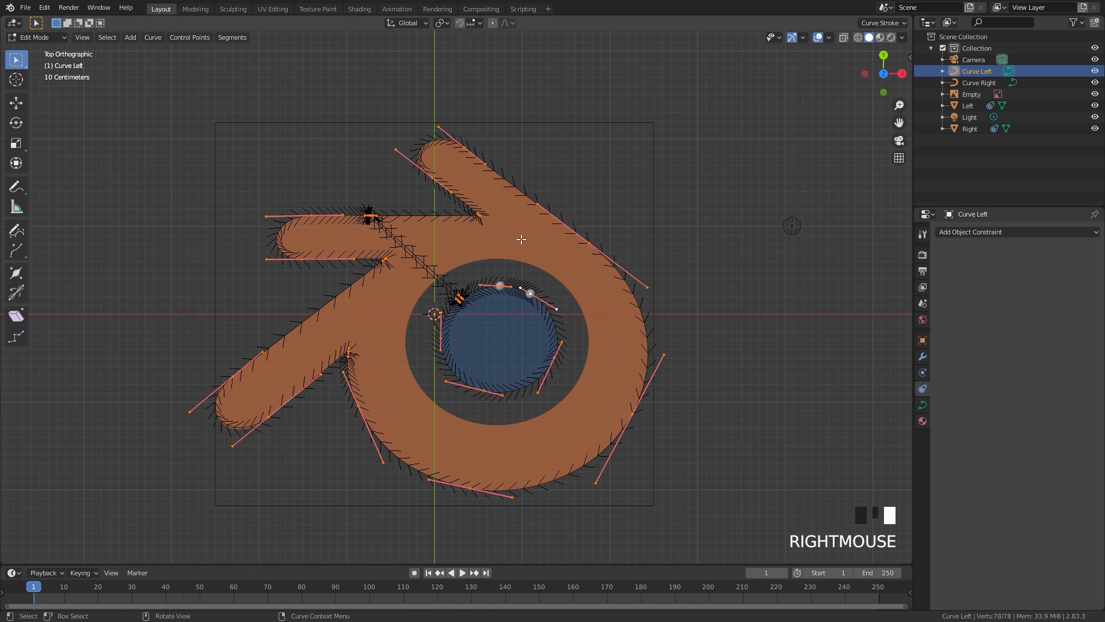
pyautogui.scroll(2, 714, 295)
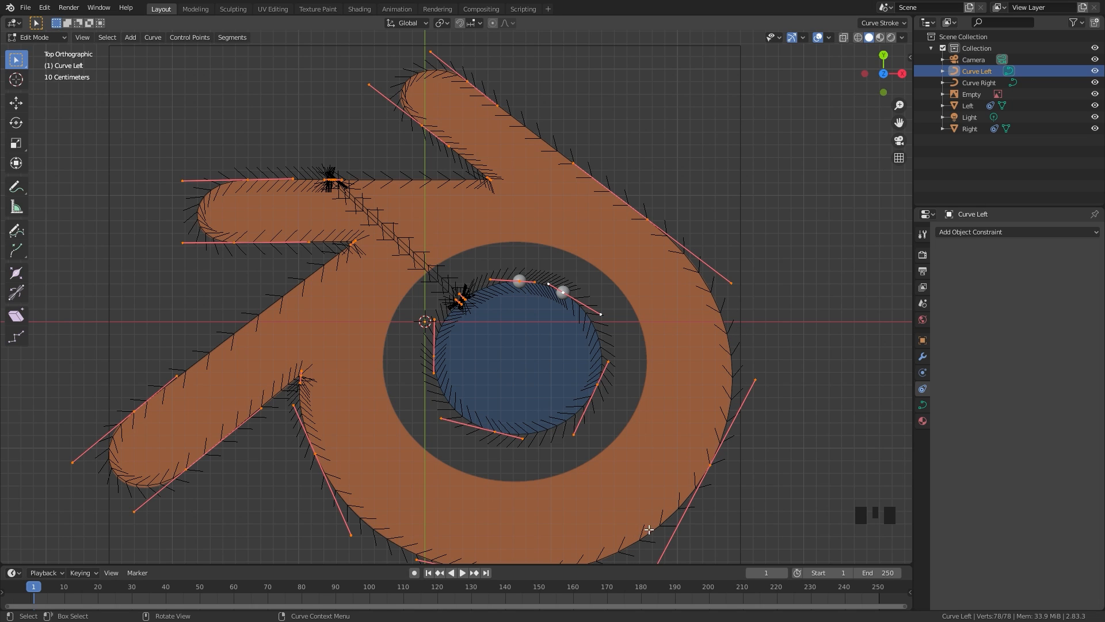
pyautogui.press('Tab')
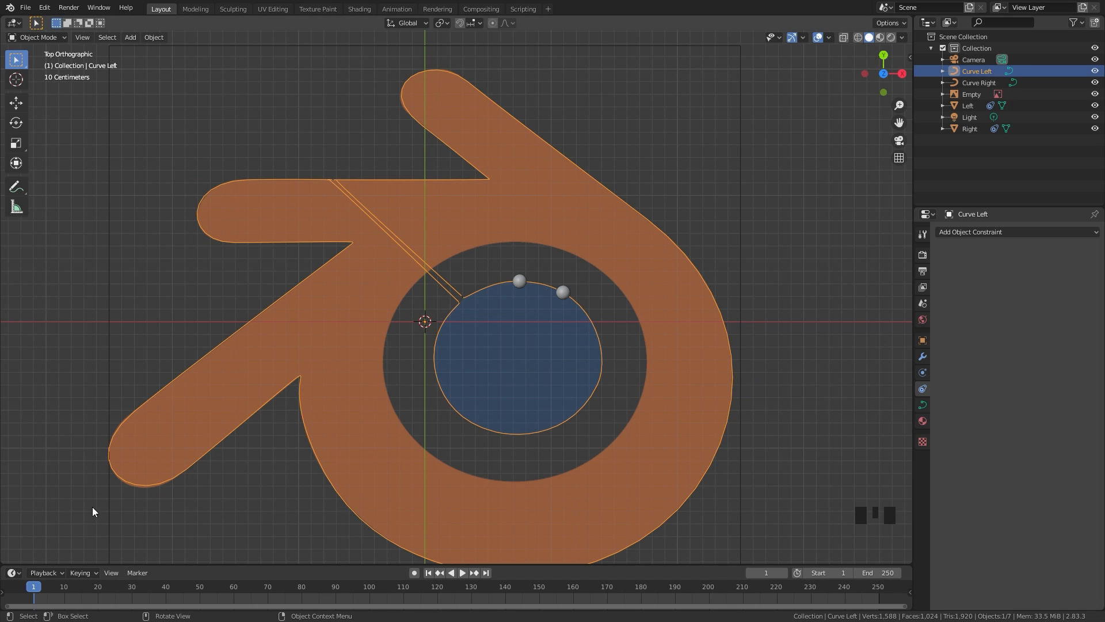
pyautogui.press('space')
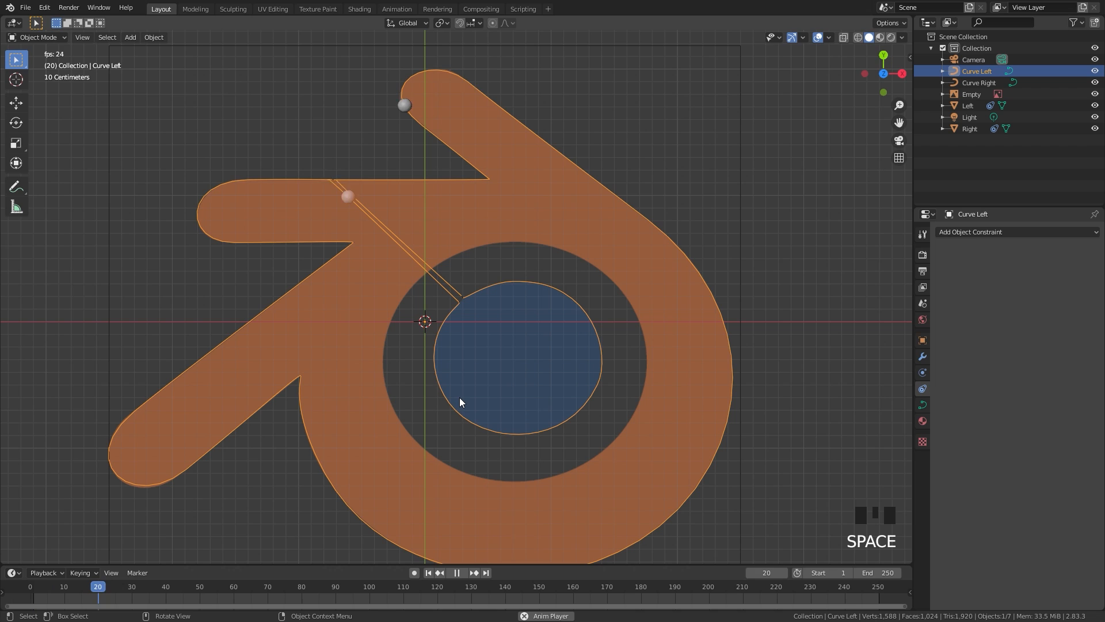
# - Stop the playback and set the path animation length of Curve Left to 300 frames
pyautogui.press('space')
pyautogui.scroll(-2, 450, 384)
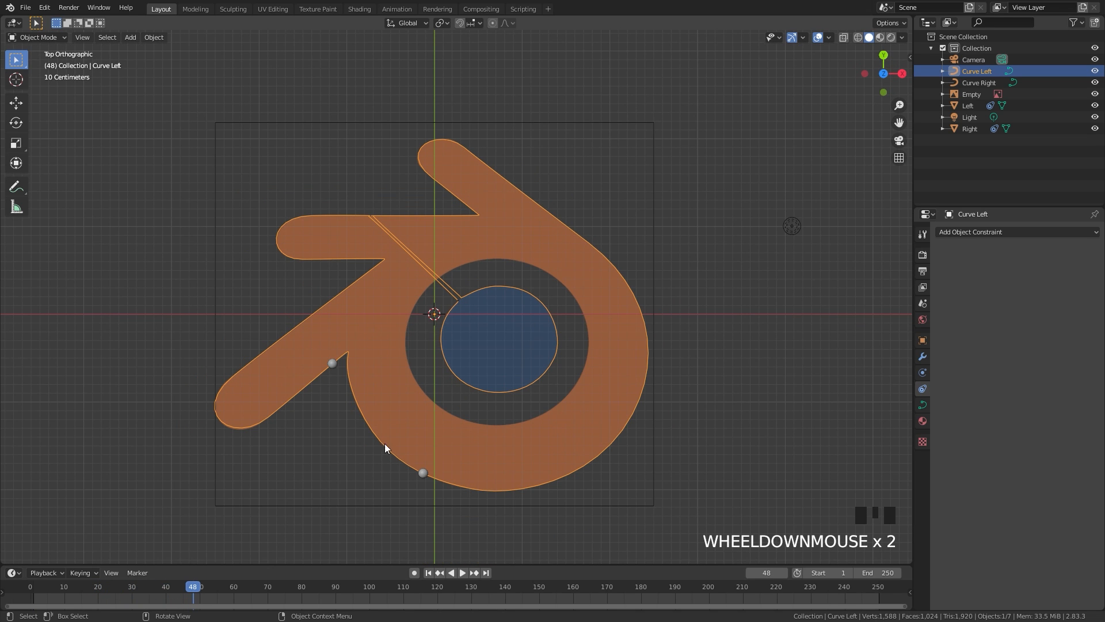
pyautogui.scroll(2, 380, 429)
pyautogui.scroll(-2, 516, 269)
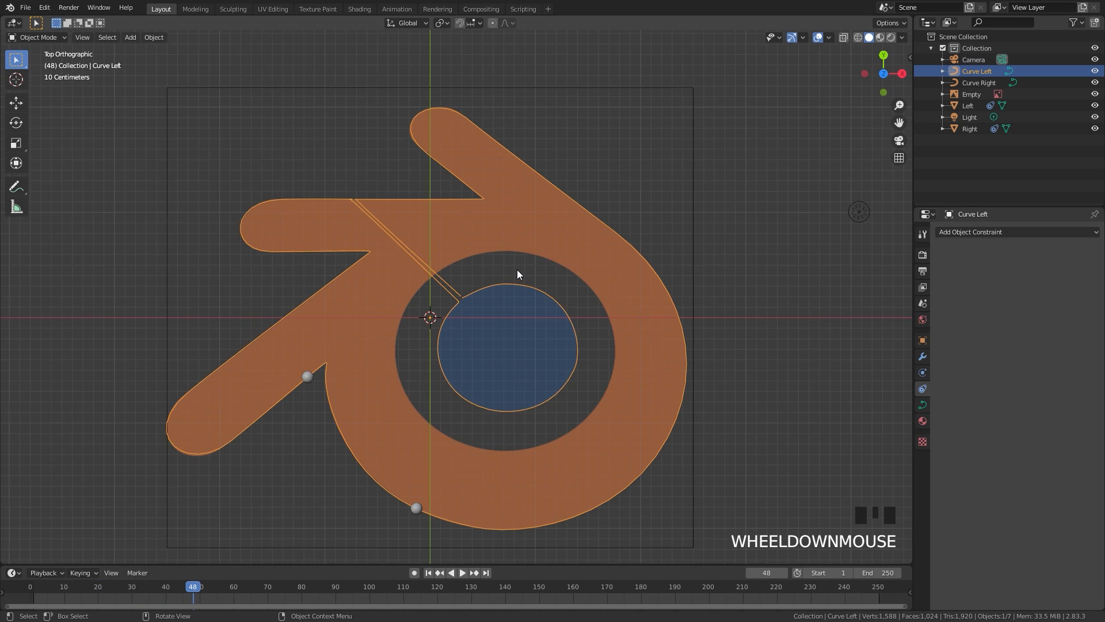
pyautogui.scroll(2, 456, 286)
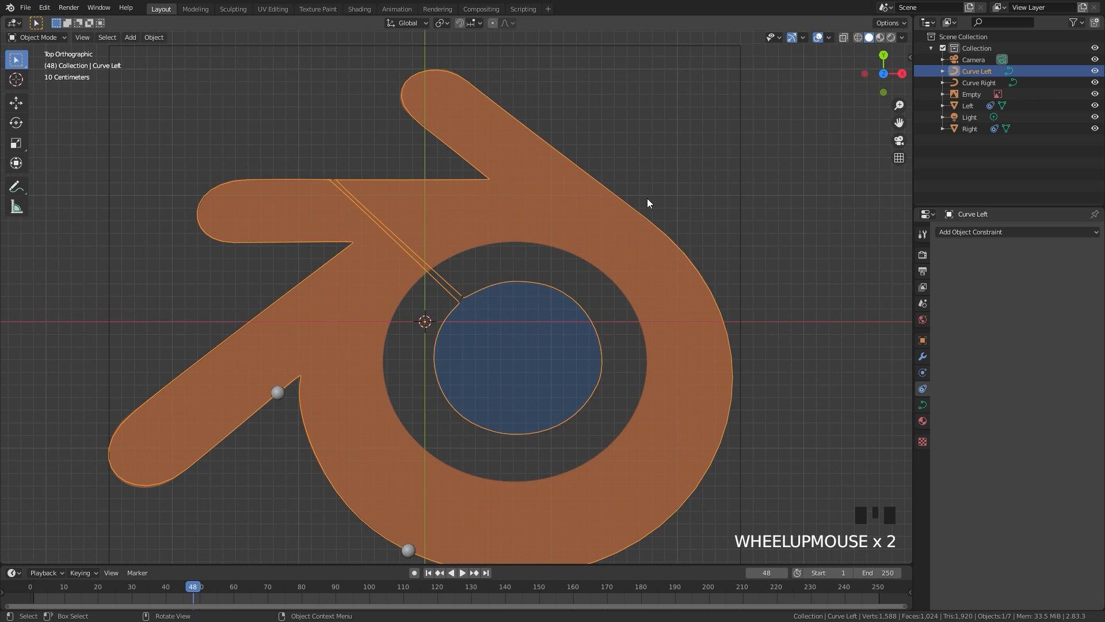
pyautogui.click(975, 71)
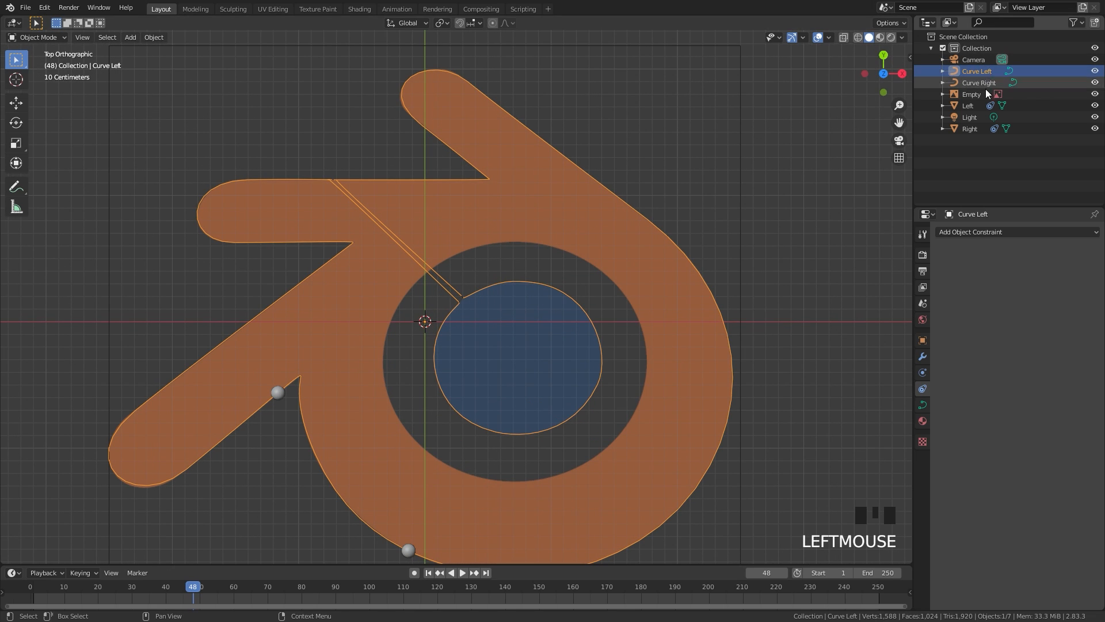
pyautogui.click(922, 406)
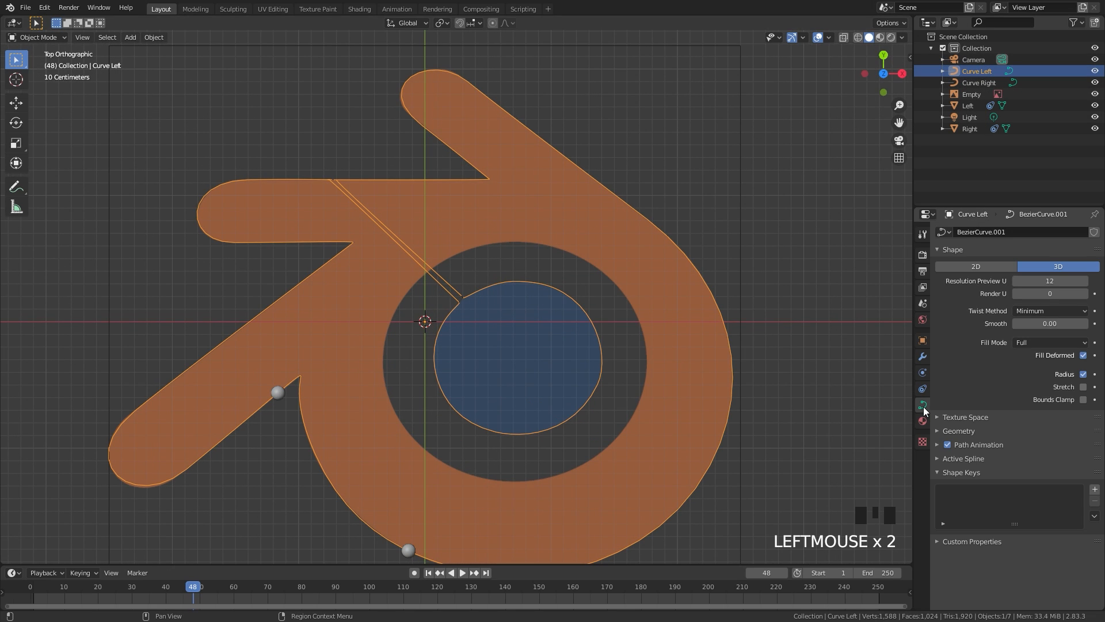
pyautogui.click(981, 443)
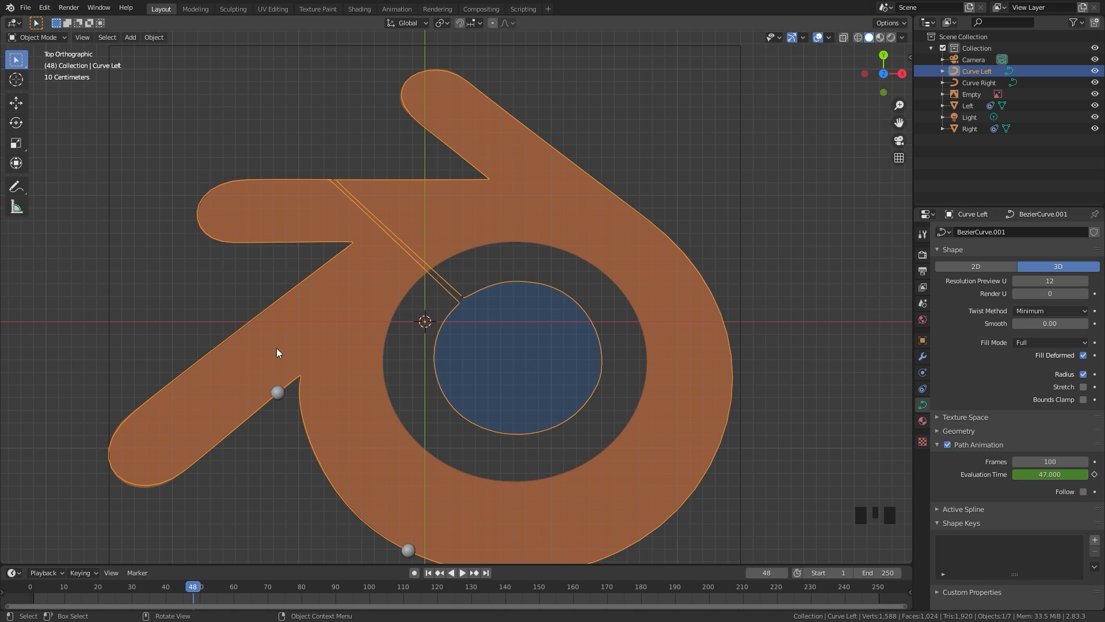
pyautogui.click(1048, 463)
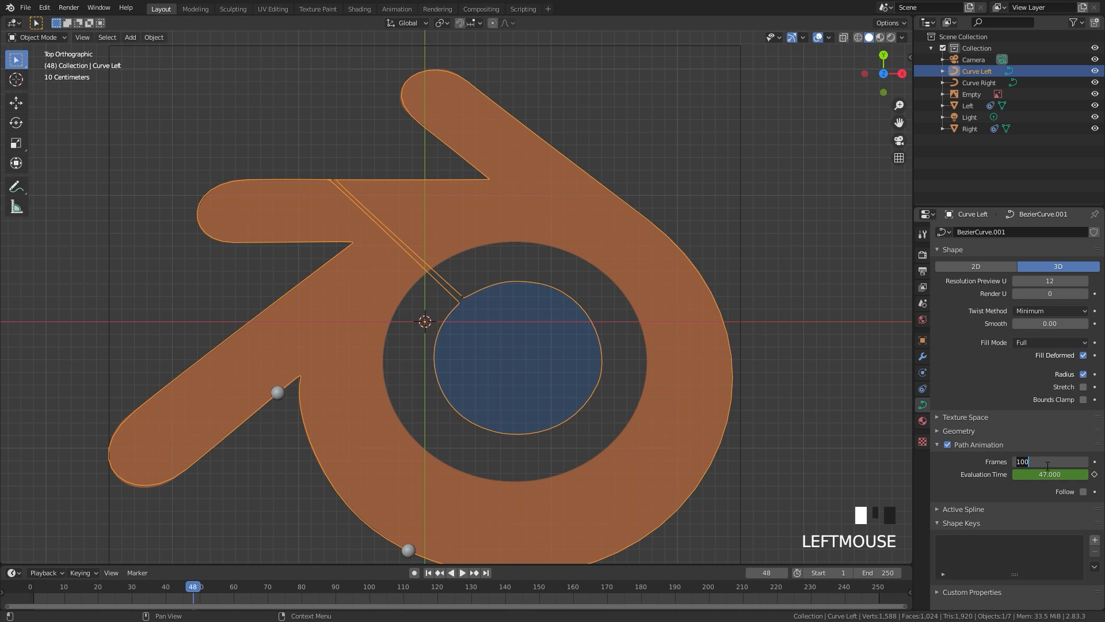
pyautogui.write('300')
pyautogui.press('Return')
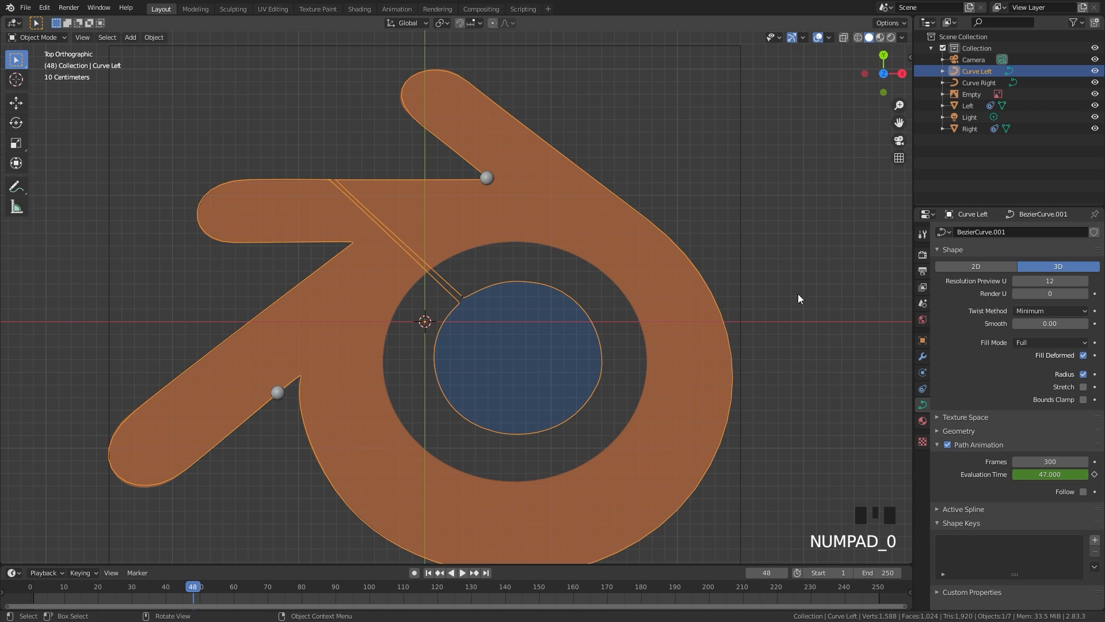
# - Set the path animation length of Curve Right to 300 frames and return to frame 1
pyautogui.click(973, 83)
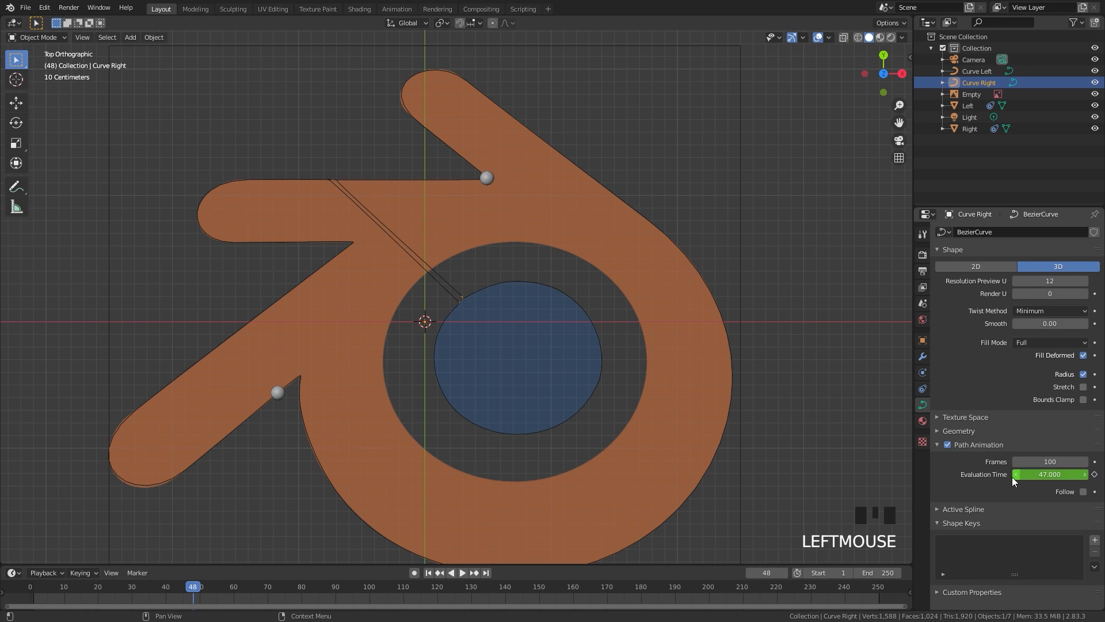
pyautogui.doubleClick(1046, 461)
pyautogui.write('300')
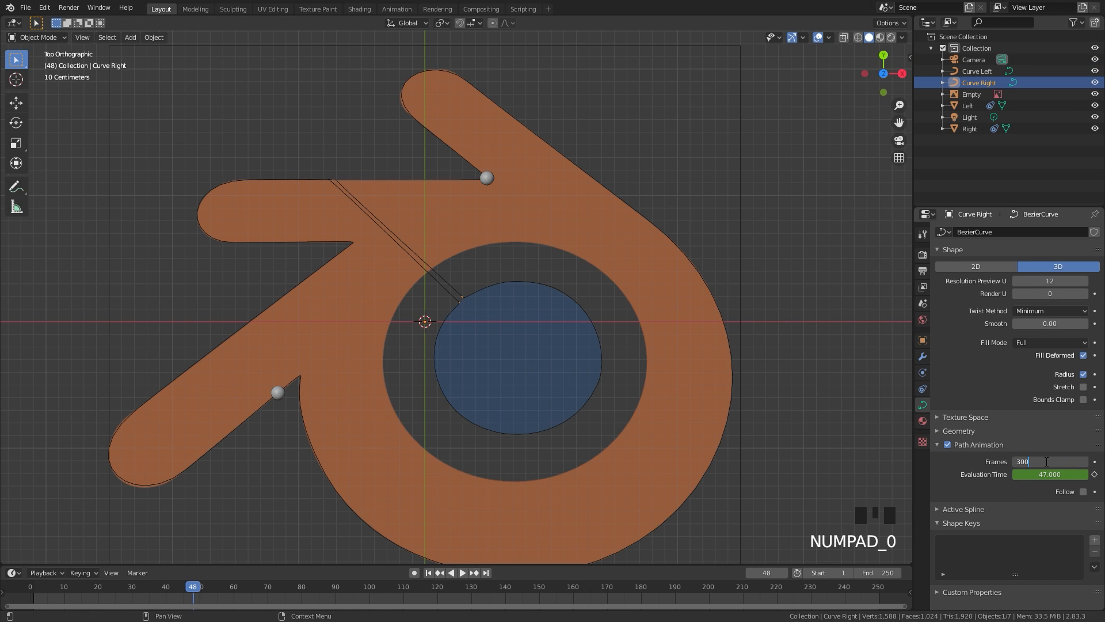
pyautogui.press('Return')
pyautogui.keyDown('alt'); pyautogui.scroll(1, 989, 458); pyautogui.keyUp('alt')
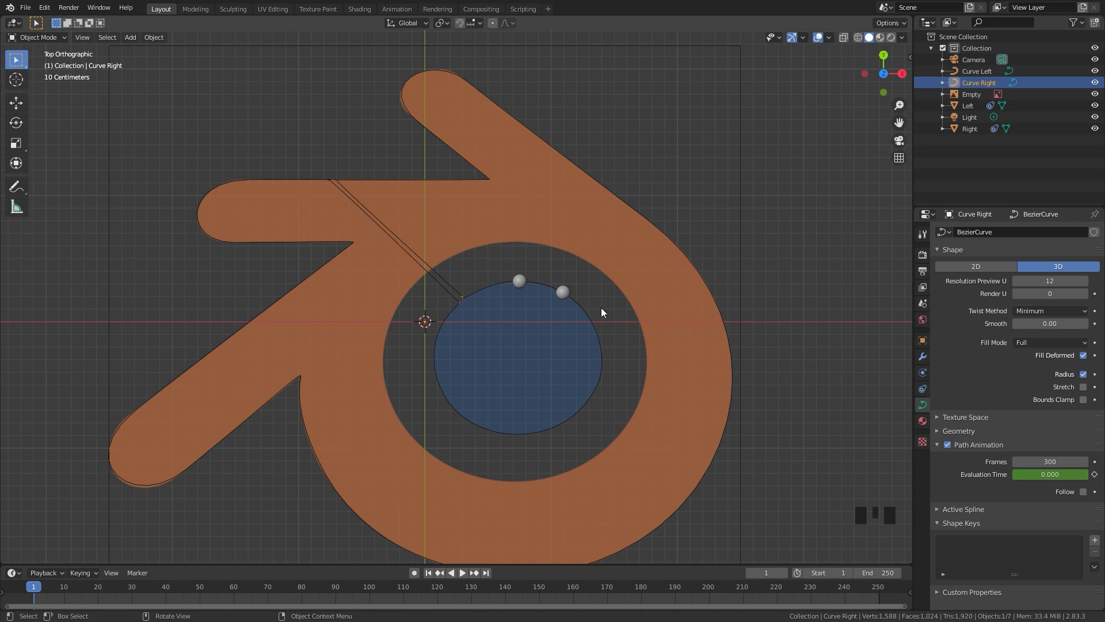
# - Set the Follow Path offset of the Right sphere to 178.2, placing it on the lower-right edge of the logo's outer ring
pyautogui.click(563, 293)
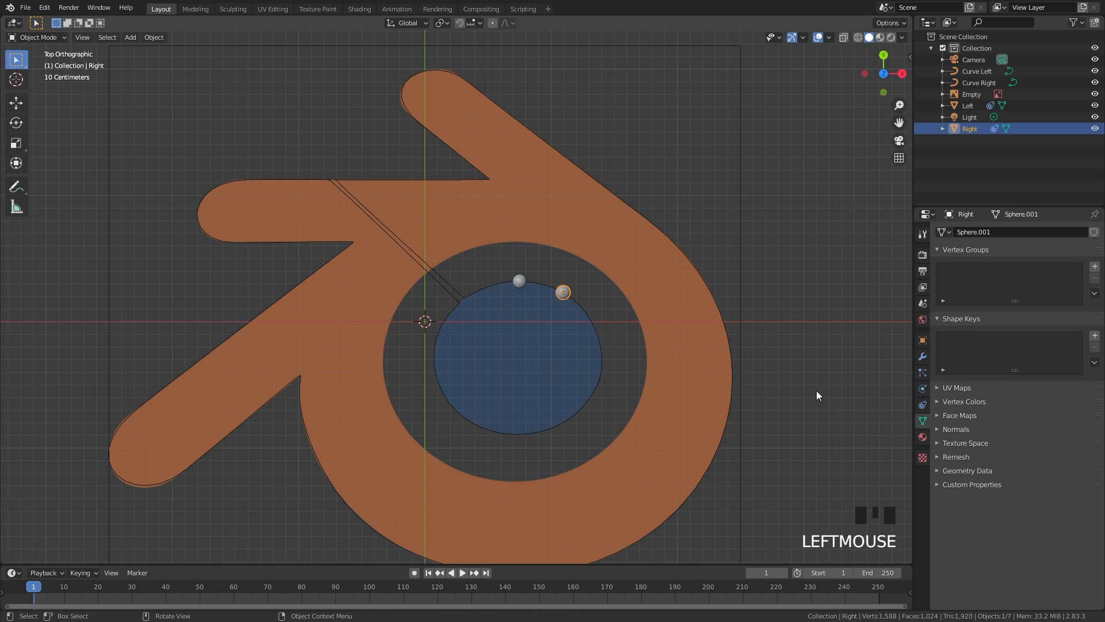
pyautogui.click(923, 404)
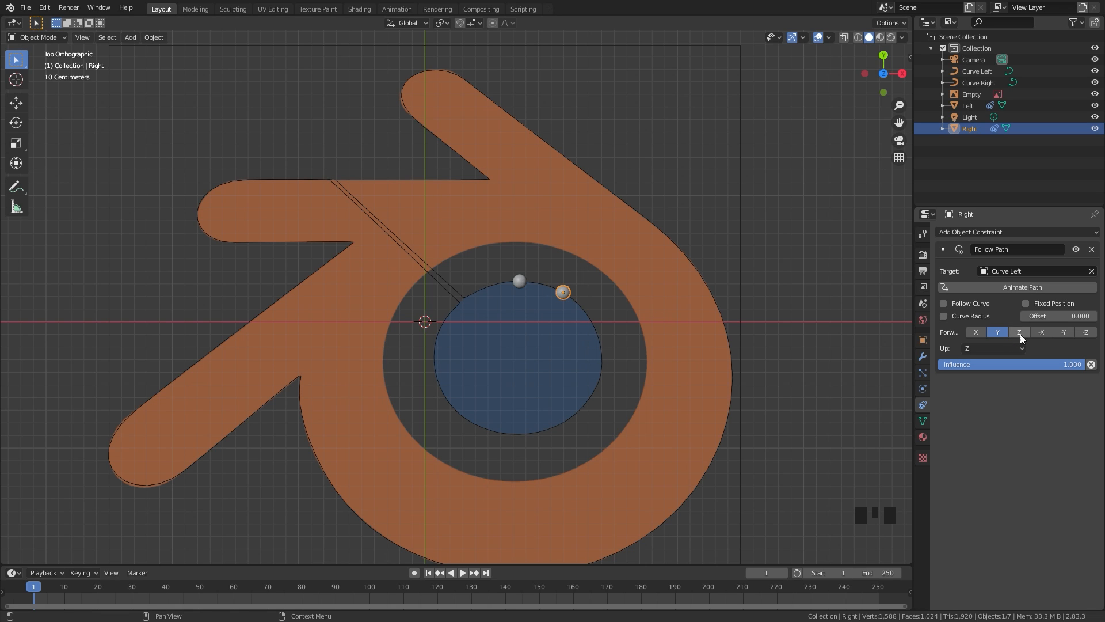
pyautogui.scroll(-1, 653, 521)
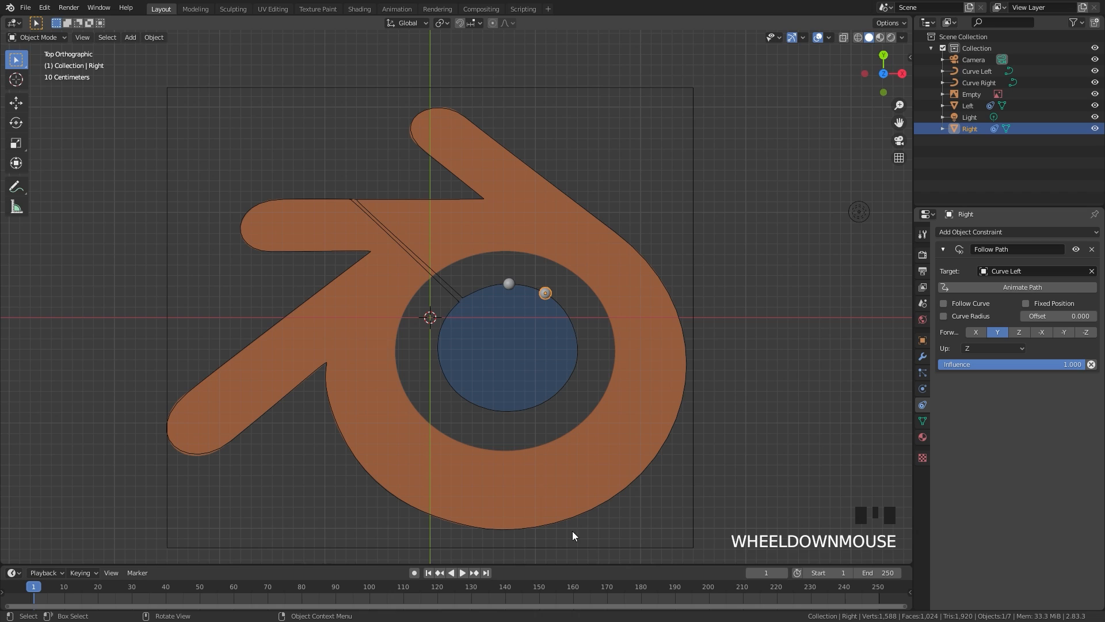
pyautogui.moveTo(1059, 316); pyautogui.dragTo(1098, 316)
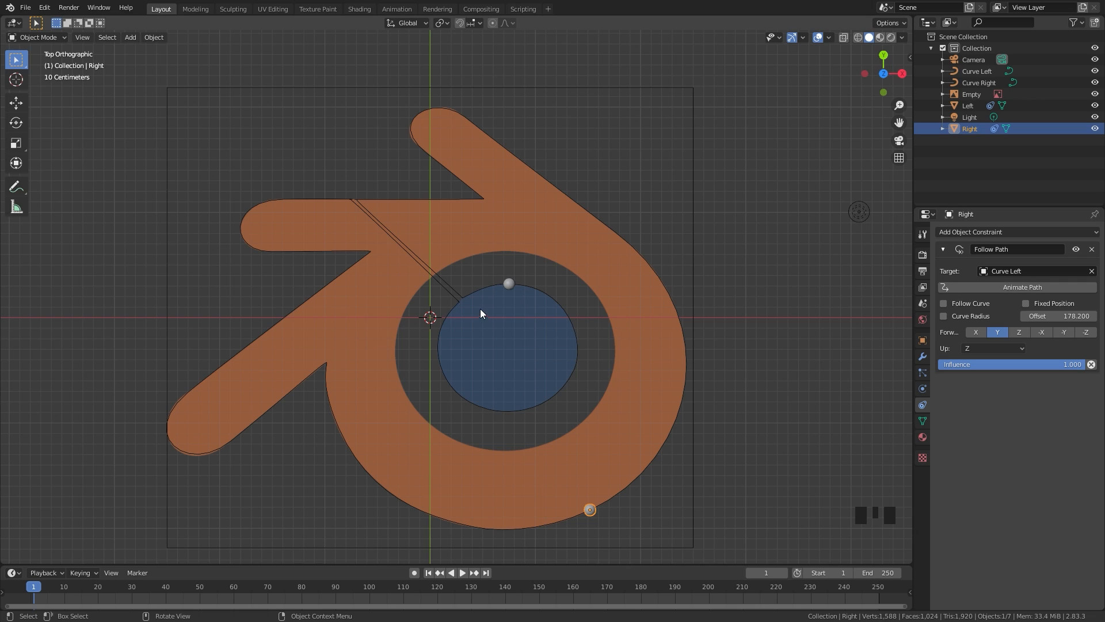
# - Set the Follow Path offset of the Left sphere to 117.8 so it overlaps the Right sphere
pyautogui.click(510, 283)
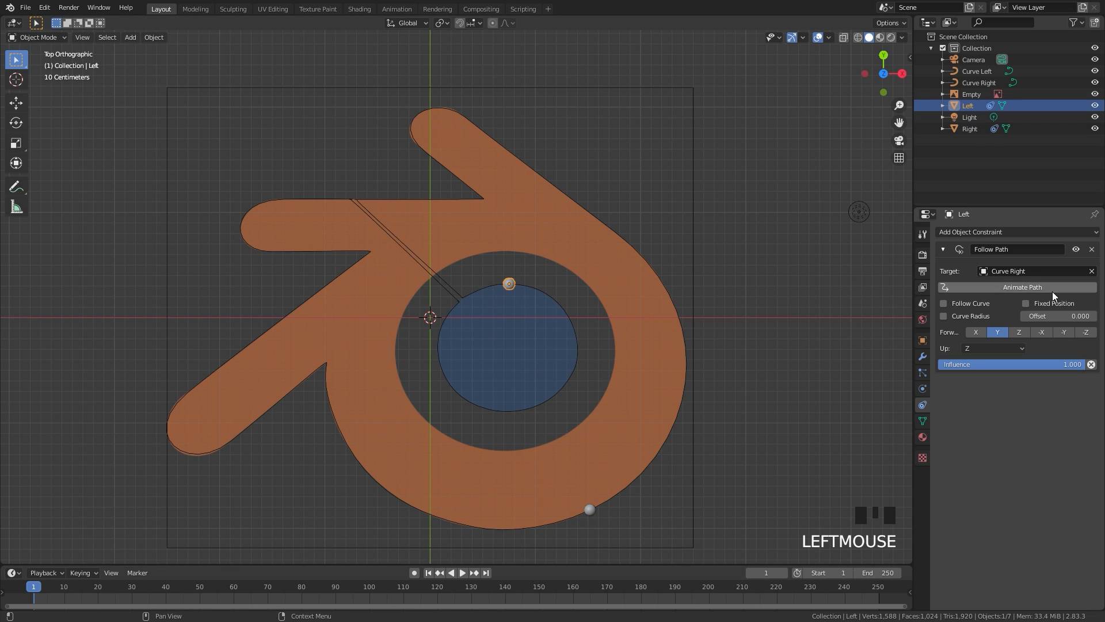
pyautogui.moveTo(1045, 316); pyautogui.dragTo(1049, 316)
pyautogui.moveTo(1059, 316); pyautogui.dragTo(1087, 316)
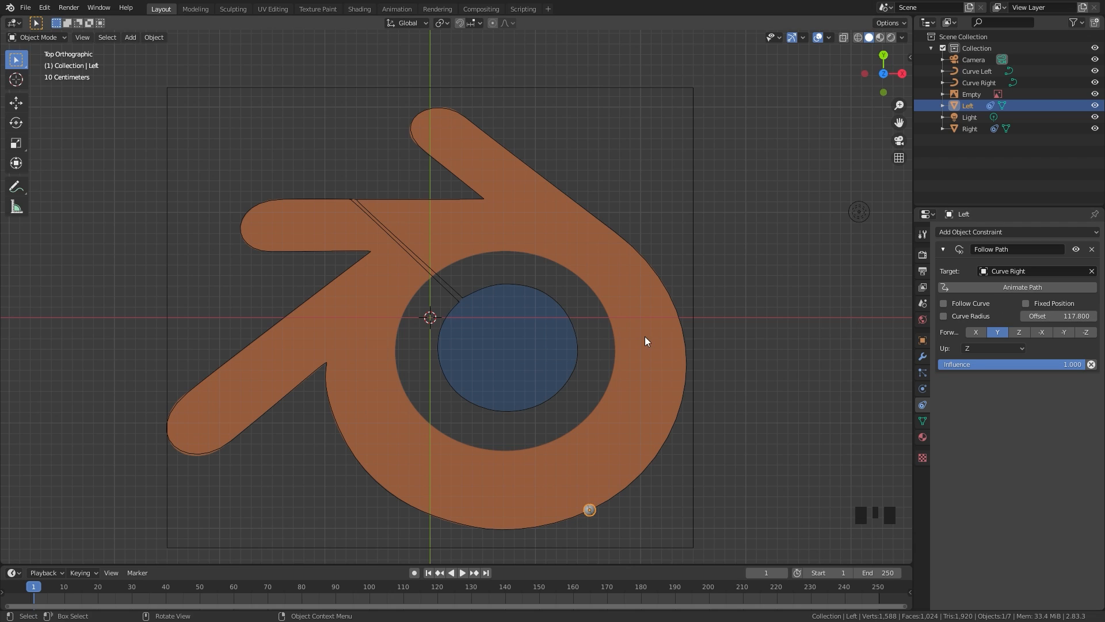
# - Play the animation and inspect the positions of both spheres at the logo's middle arm
pyautogui.press('space')
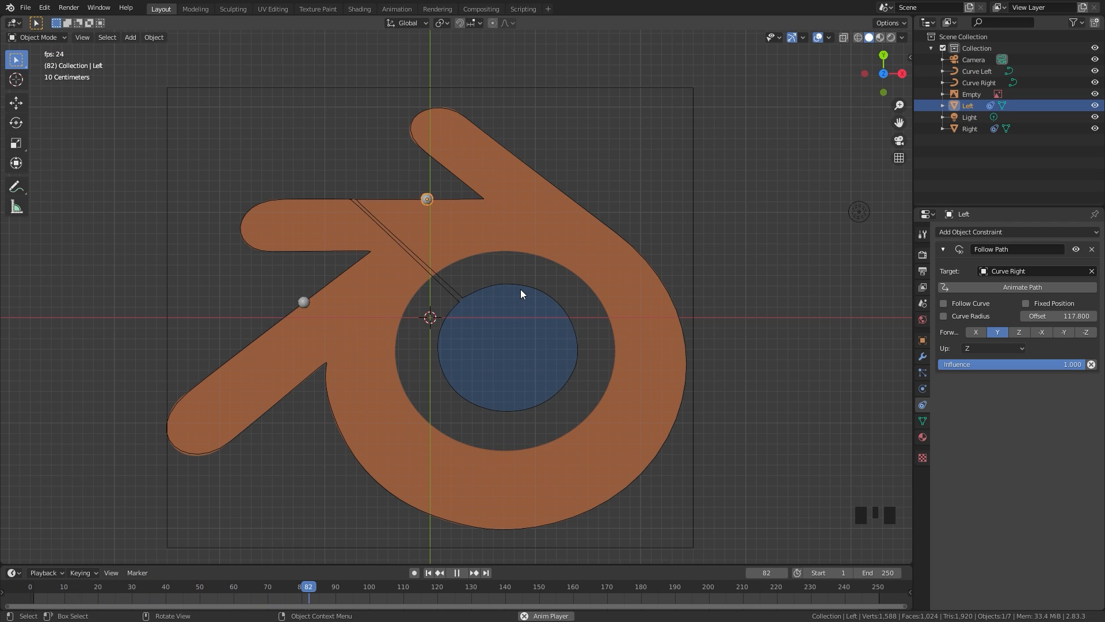
pyautogui.press('space')
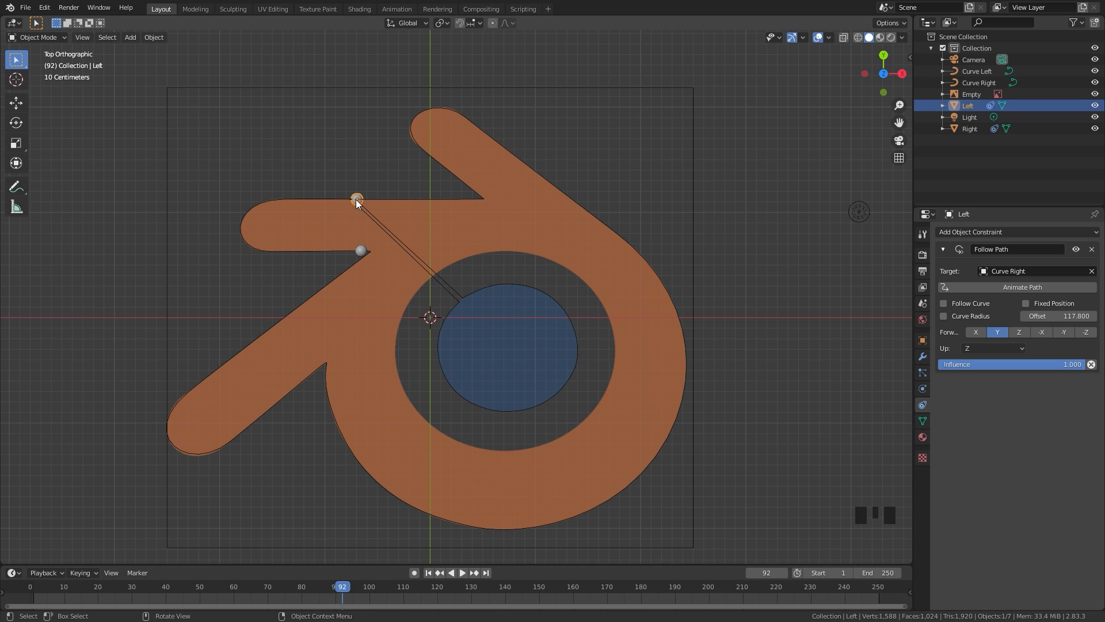
pyautogui.scroll(3, 373, 204)
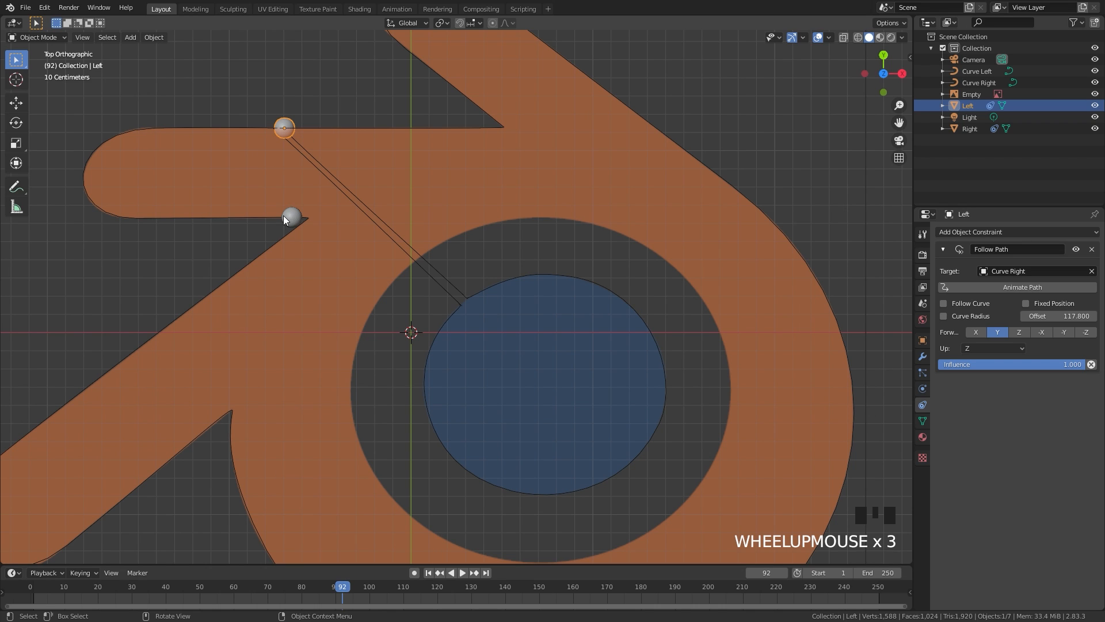
pyautogui.scroll(-2, 325, 232)
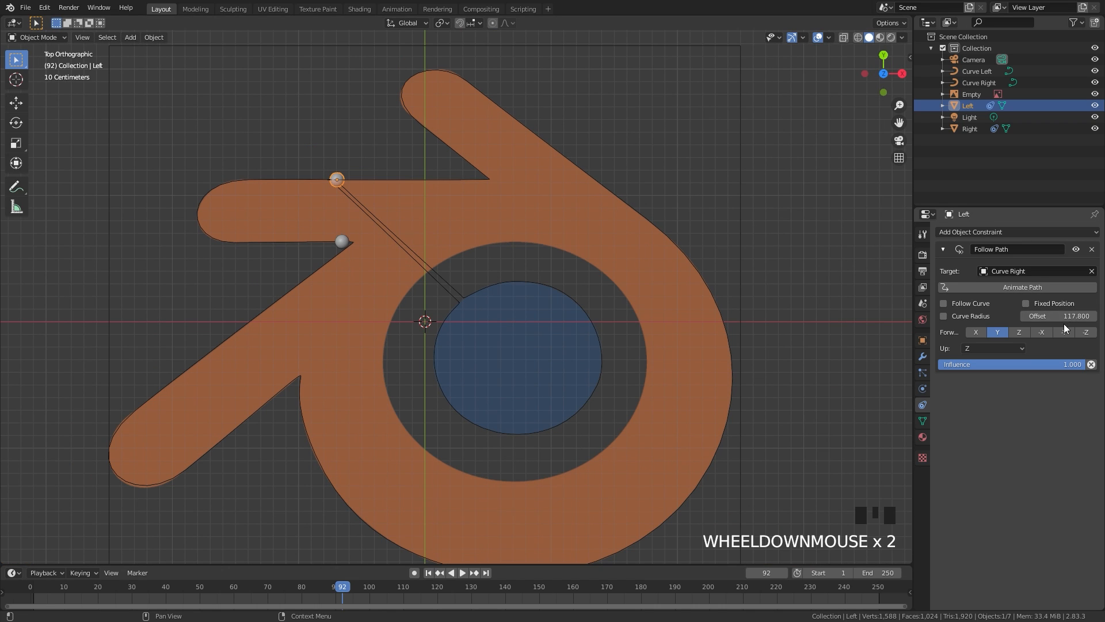
# - At frame 1, adjust both Follow Path offsets so the spheres start together on the outer ring's lower edge, with Left at 130.6
pyautogui.click(341, 243)
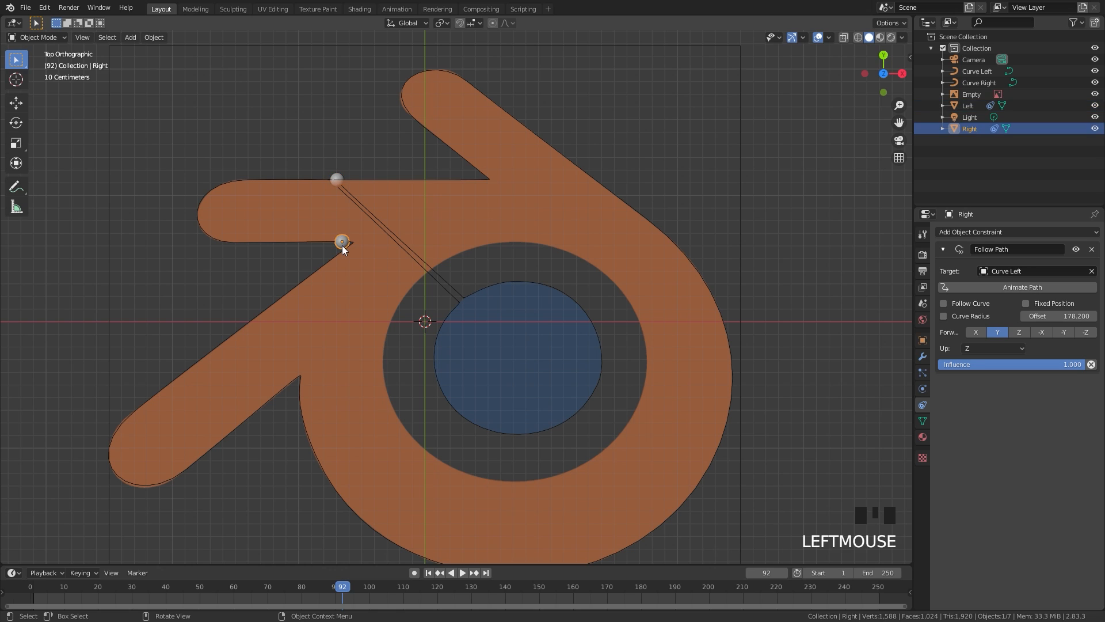
pyautogui.click(428, 572)
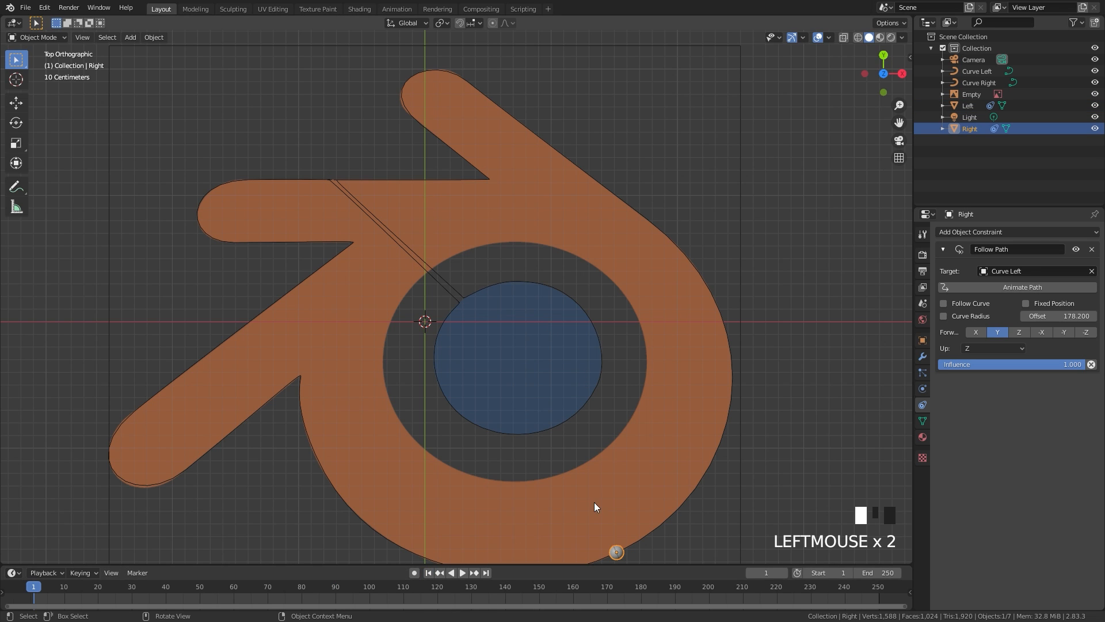
pyautogui.scroll(-1, 639, 444)
pyautogui.keyDown('shift'); pyautogui.moveTo(639, 444); pyautogui.dragTo(604, 382, button='middle'); pyautogui.keyUp('shift')
pyautogui.scroll(2, 607, 486)
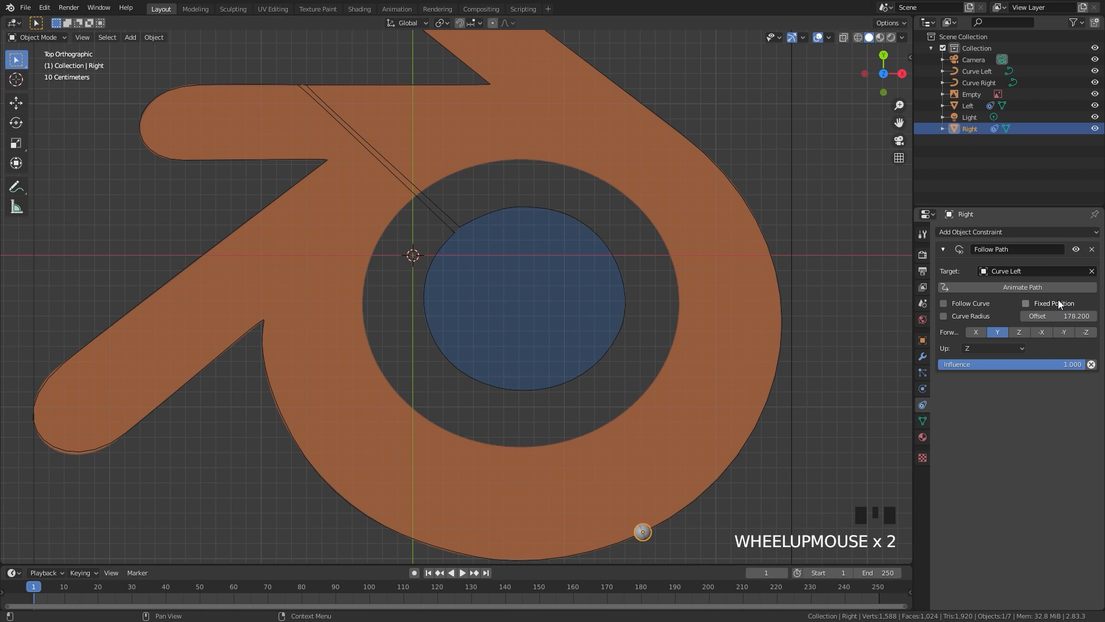
pyautogui.moveTo(1062, 316); pyautogui.dragTo(989, 316)
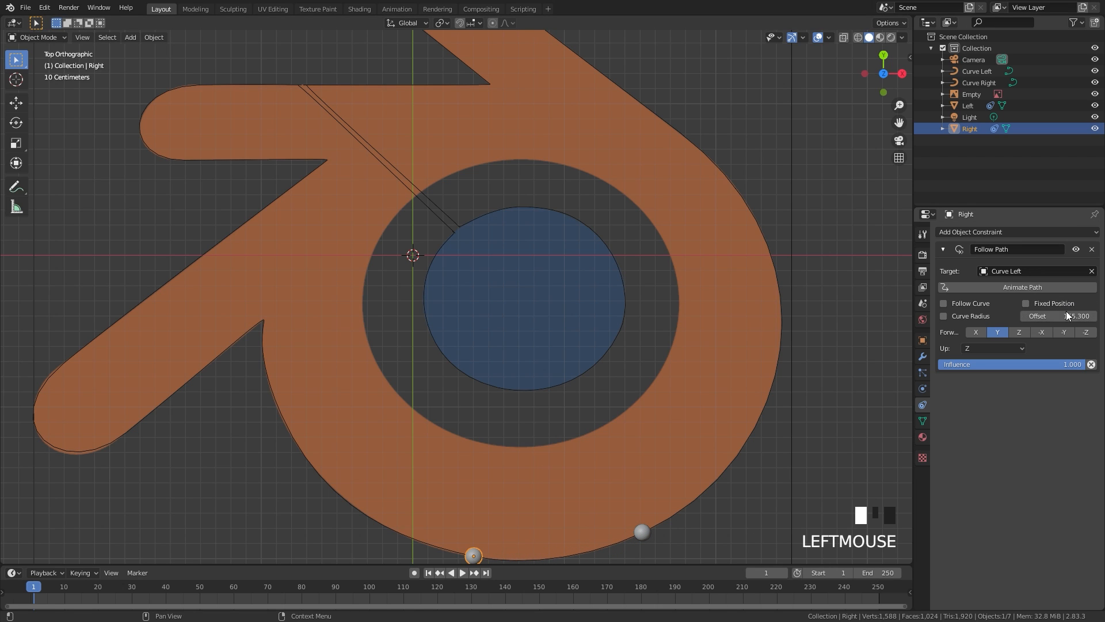
pyautogui.click(645, 530)
pyautogui.moveTo(1058, 316); pyautogui.dragTo(1097, 316)
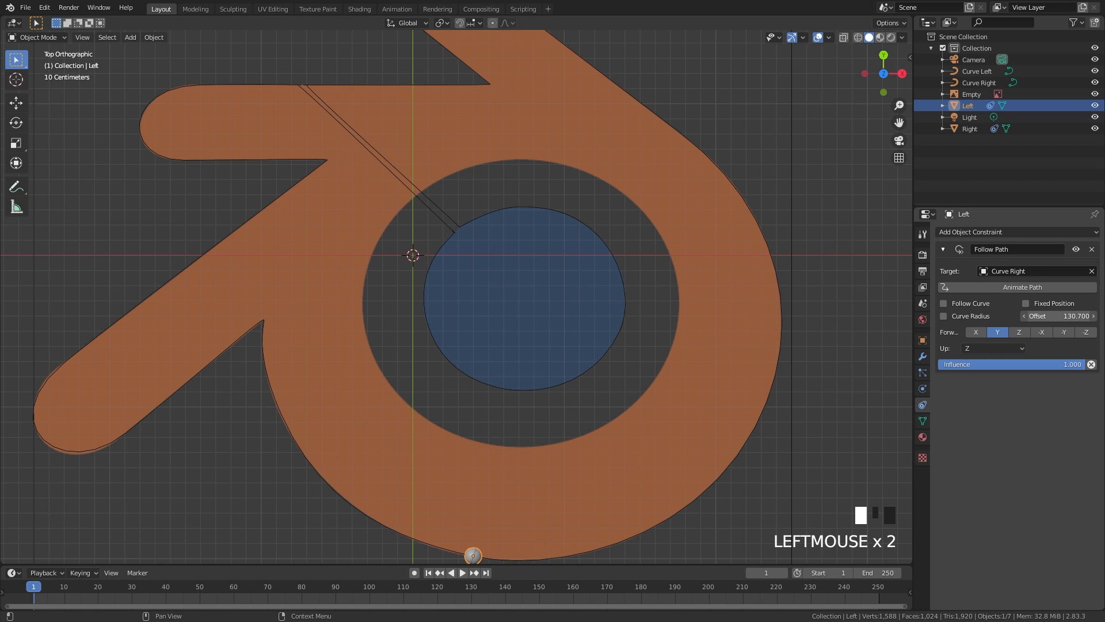
# - Play the animation to check both spheres' timing up to the connecting line on the middle arm
pyautogui.press('space')
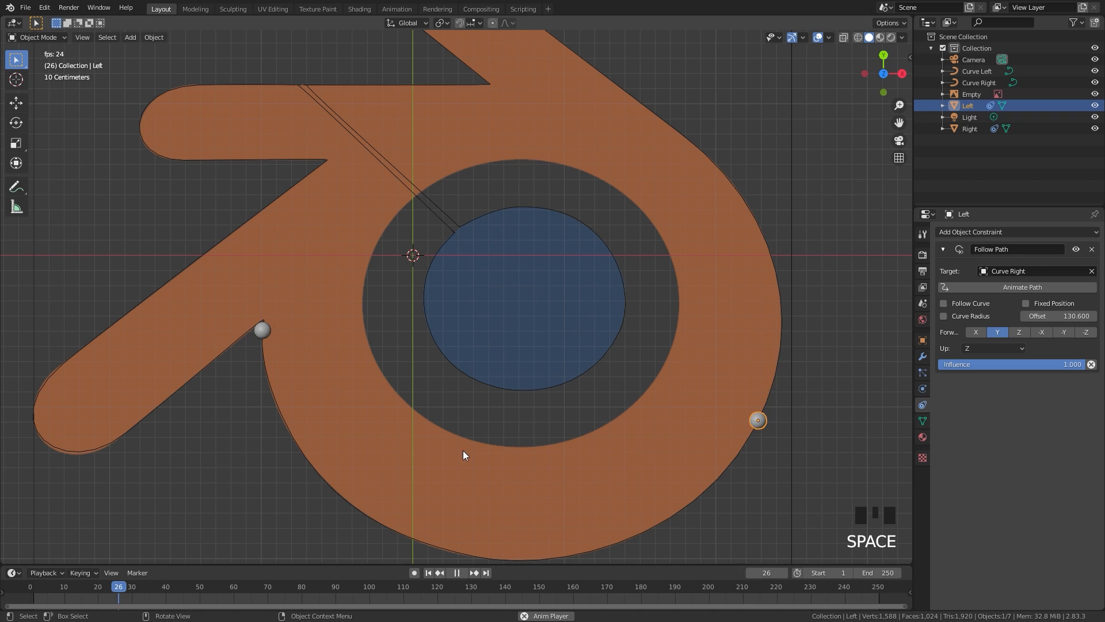
pyautogui.keyDown('shift'); pyautogui.moveTo(458, 116); pyautogui.dragTo(470, 219, button='middle'); pyautogui.keyUp('shift')
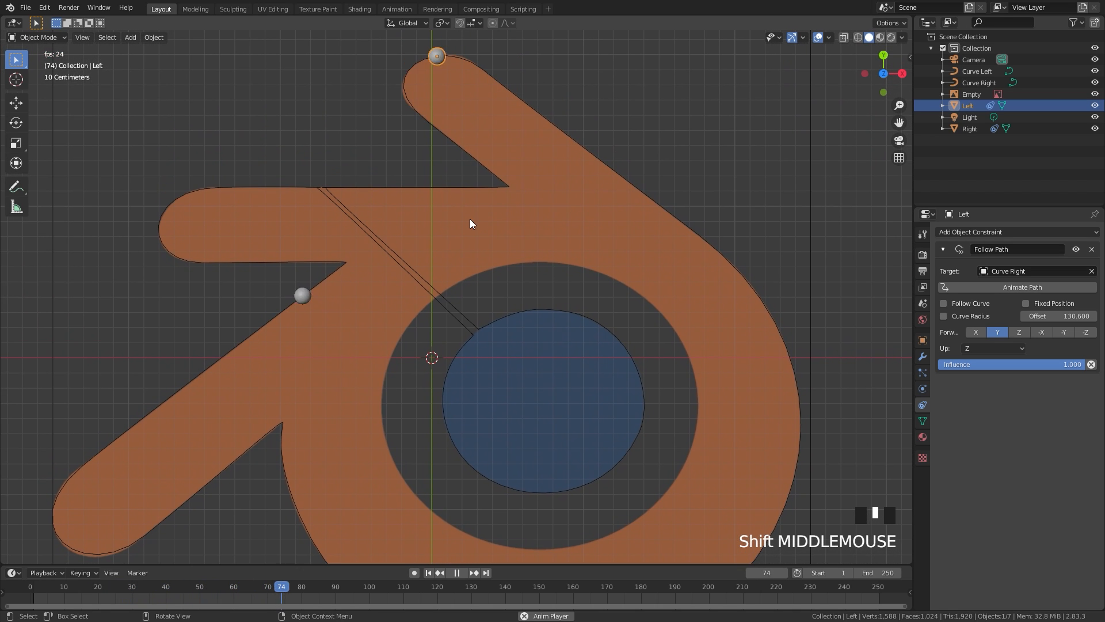
pyautogui.press('space')
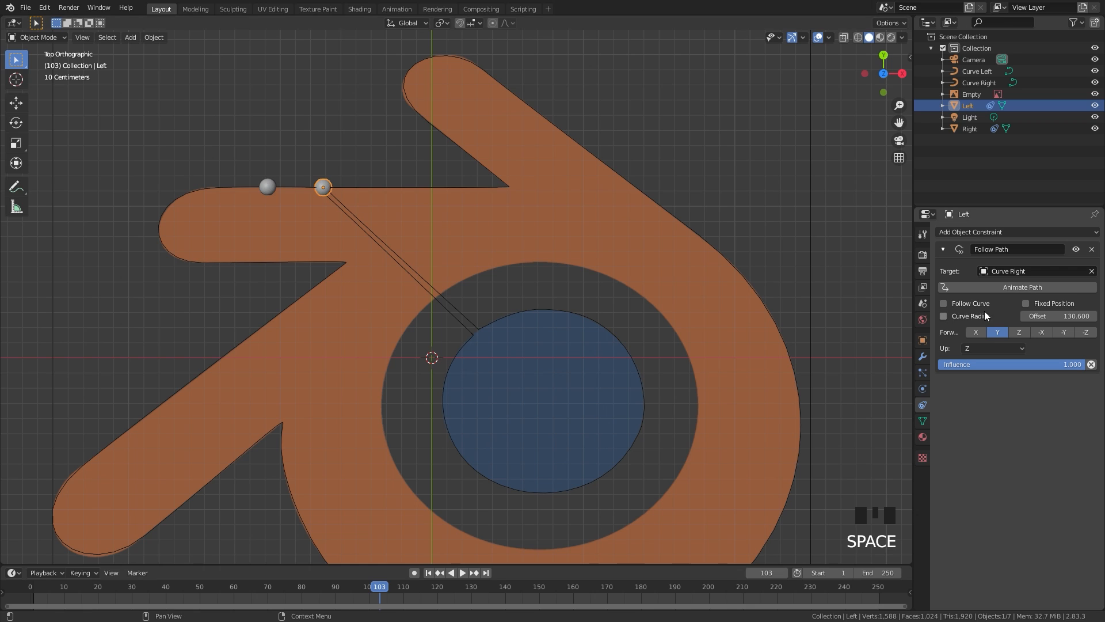
# - Return to frame 1 and set the Left sphere's Follow Path offset to 132.7
pyautogui.click(440, 573)
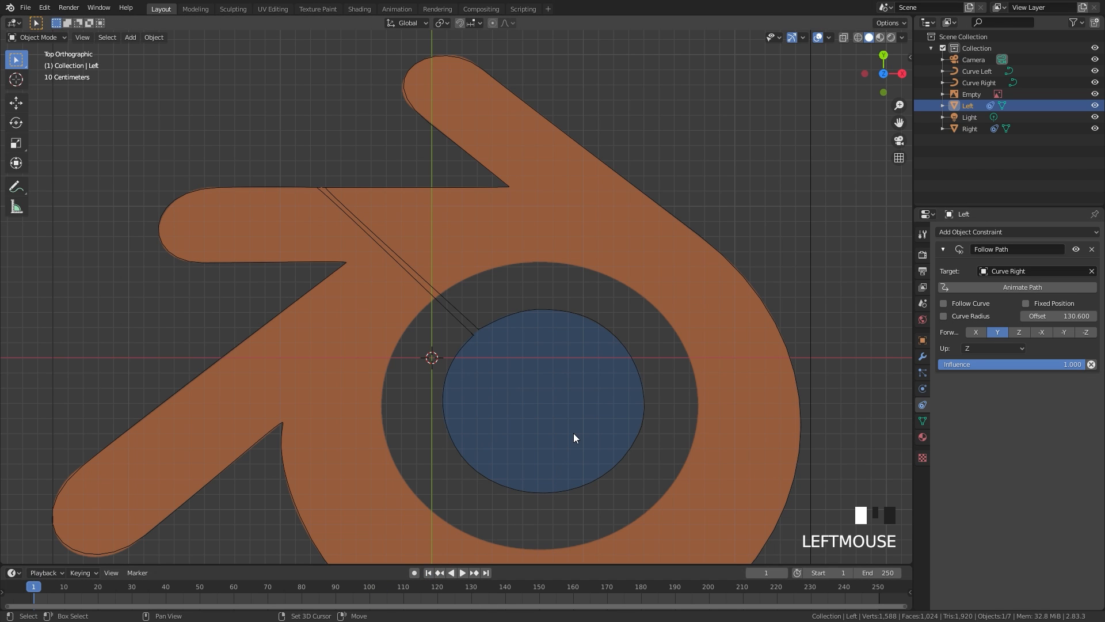
pyautogui.keyDown('shift'); pyautogui.moveTo(574, 434); pyautogui.dragTo(573, 311, button='middle'); pyautogui.keyUp('shift')
pyautogui.click(1058, 316)
pyautogui.moveTo(1058, 316); pyautogui.dragTo(1073, 316)
pyautogui.click(485, 537)
# - Play the animation in a tilted perspective view to check both spheres travelling around the whole logo
pyautogui.press('space')
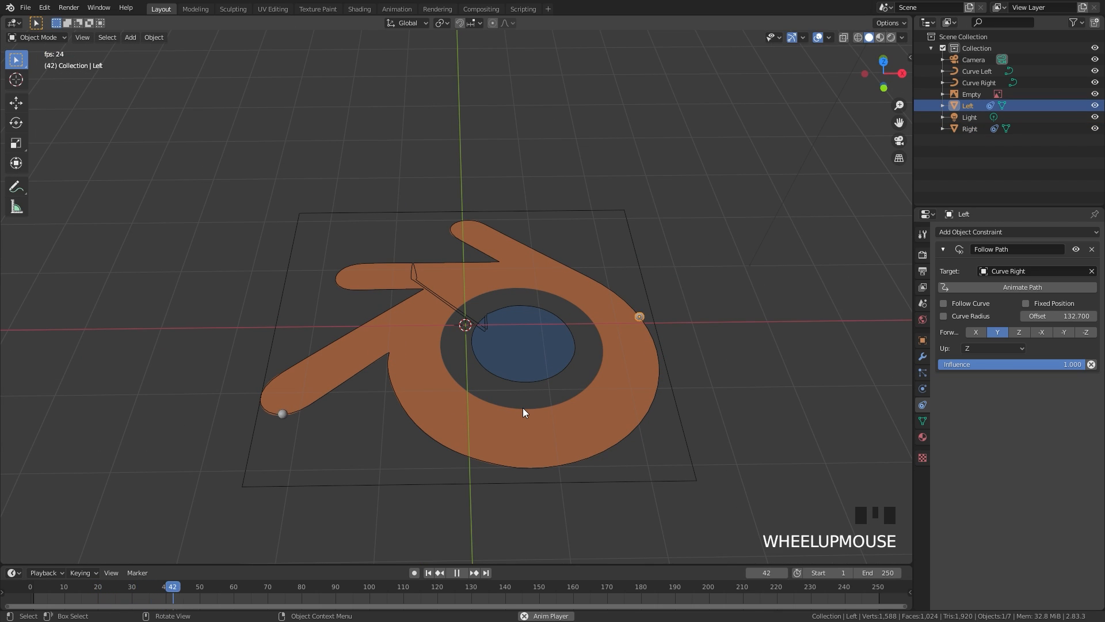
pyautogui.scroll(2, 523, 413)
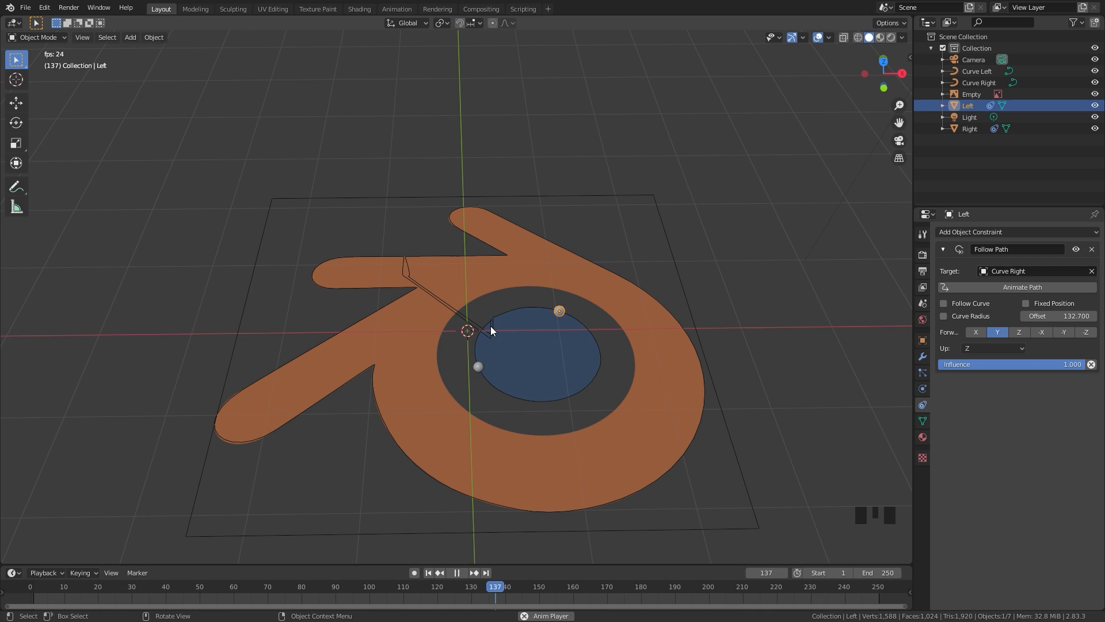
pyautogui.press('space')
pyautogui.scroll(2, 538, 364)
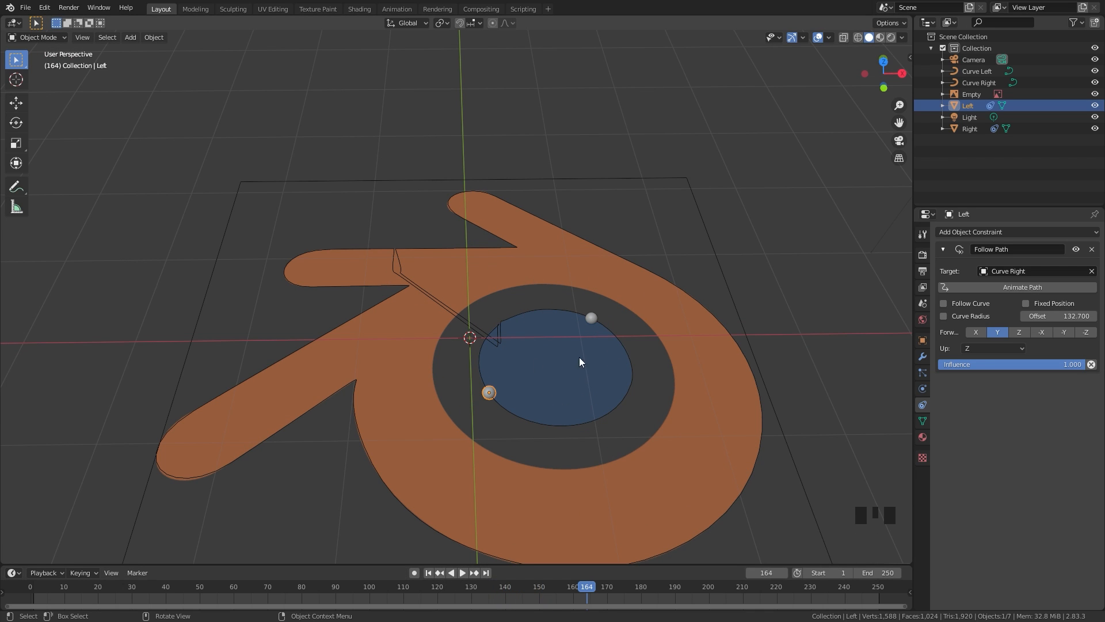
pyautogui.scroll(-2, 570, 314)
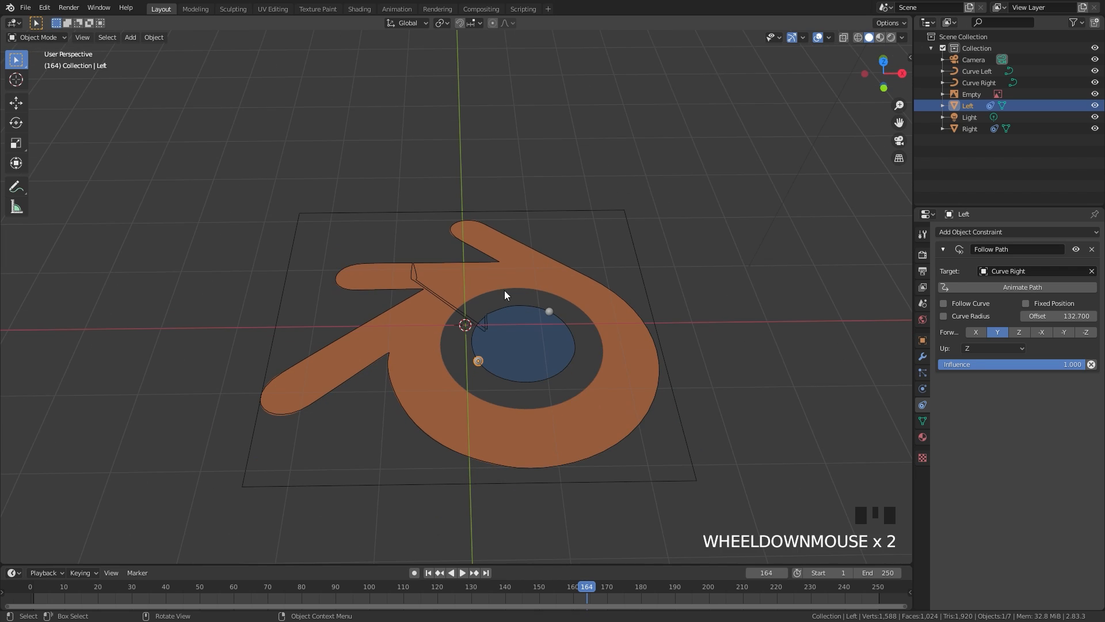
pyautogui.keyDown('shift'); pyautogui.moveTo(504, 290); pyautogui.dragTo(525, 288, button='middle'); pyautogui.keyUp('shift')
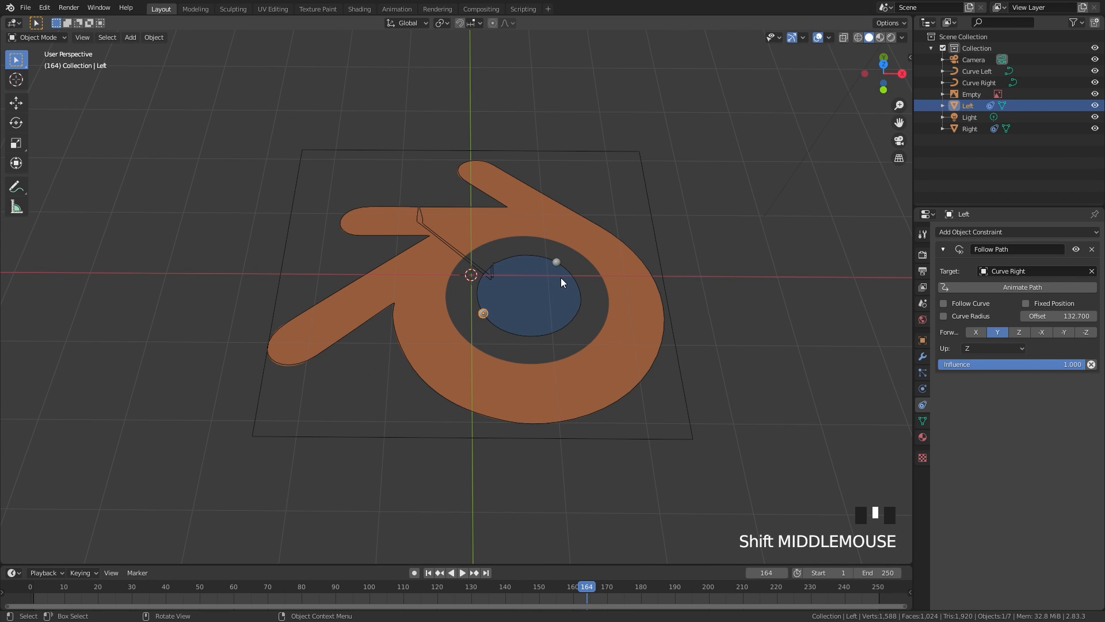
# - Hide the logo reference image and add a plane scaled up about 2.7 times to cover both logo curves
pyautogui.click(519, 228)
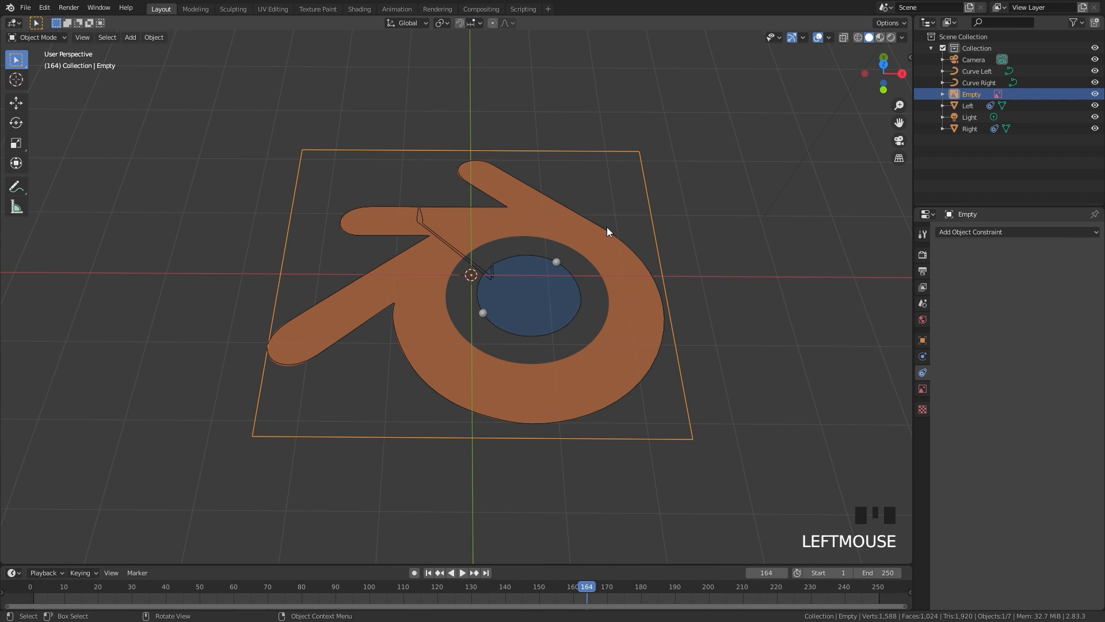
pyautogui.press('h')
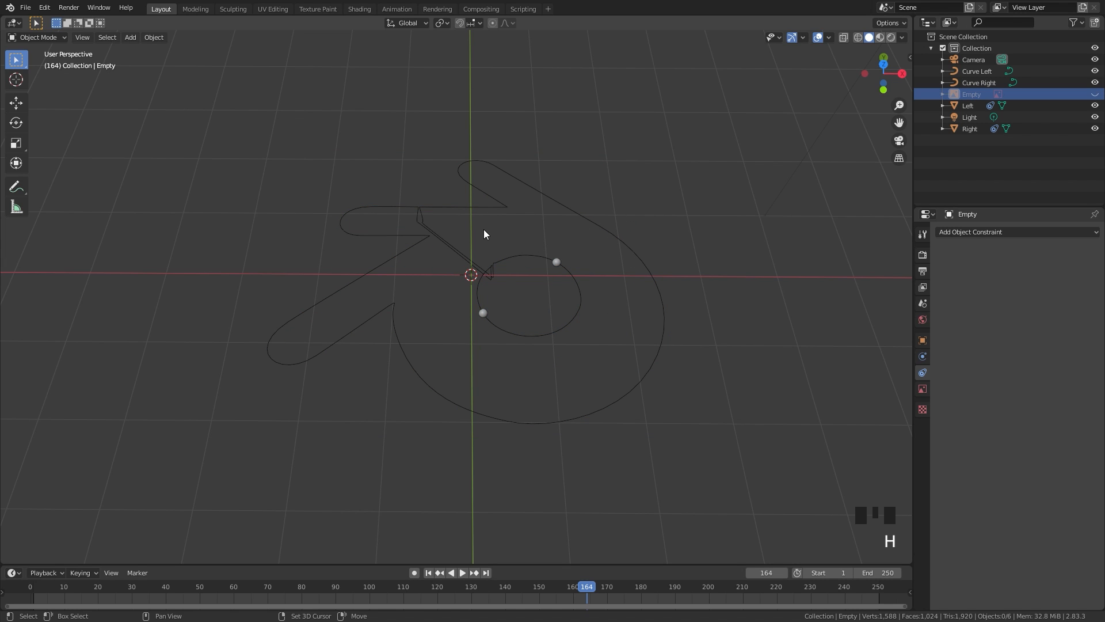
pyautogui.hotkey('shift', 'a')
pyautogui.click(554, 232)
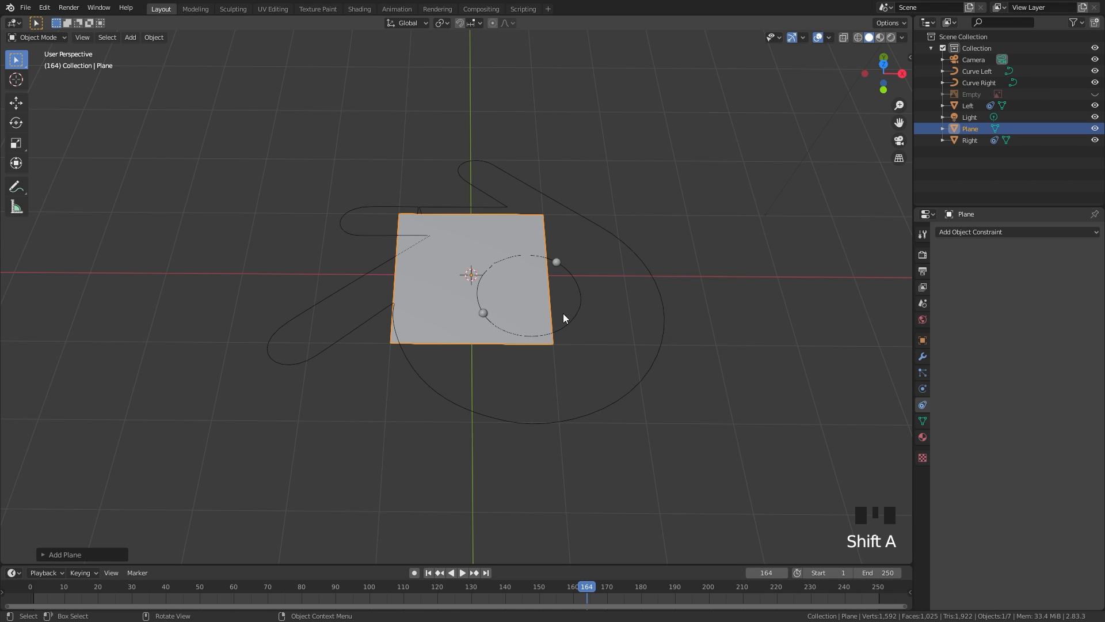
pyautogui.press('s')
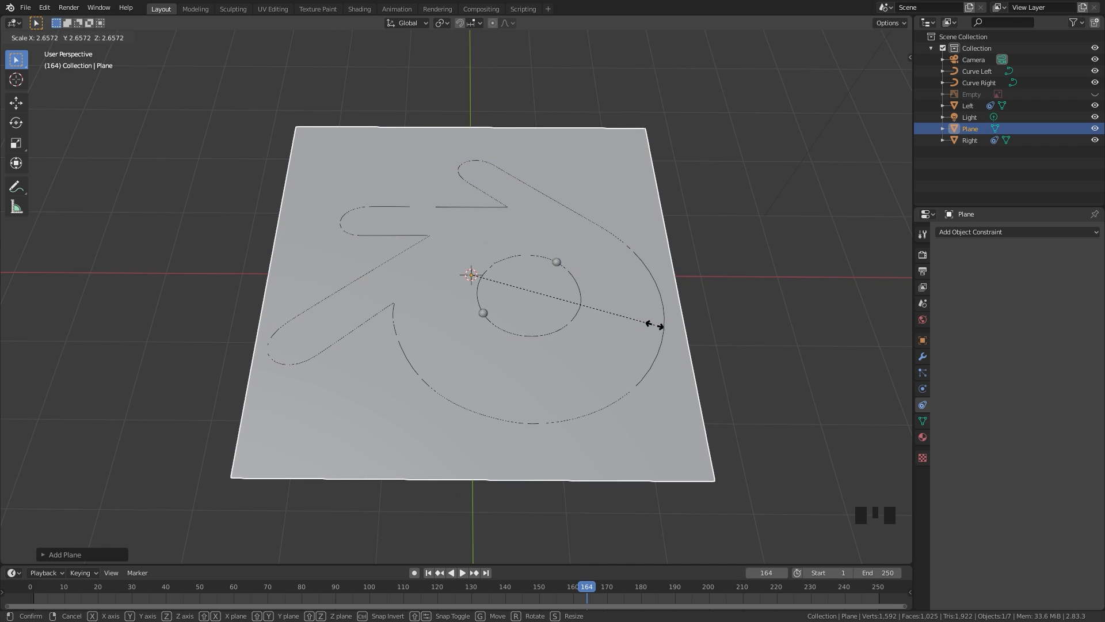
pyautogui.click(658, 329)
pyautogui.keyDown('shift'); pyautogui.moveTo(568, 236); pyautogui.dragTo(571, 230, button='middle'); pyautogui.keyUp('shift')
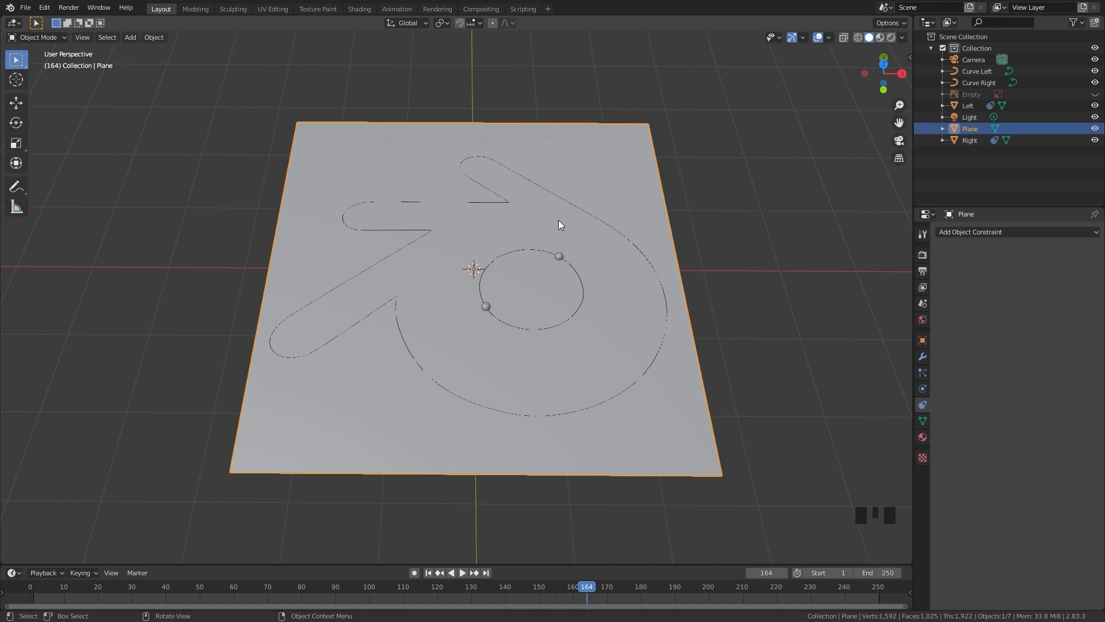
# - Subdivide the plane in Edit Mode with 75 cuts
pyautogui.press('Tab')
pyautogui.rightClick(480, 214)
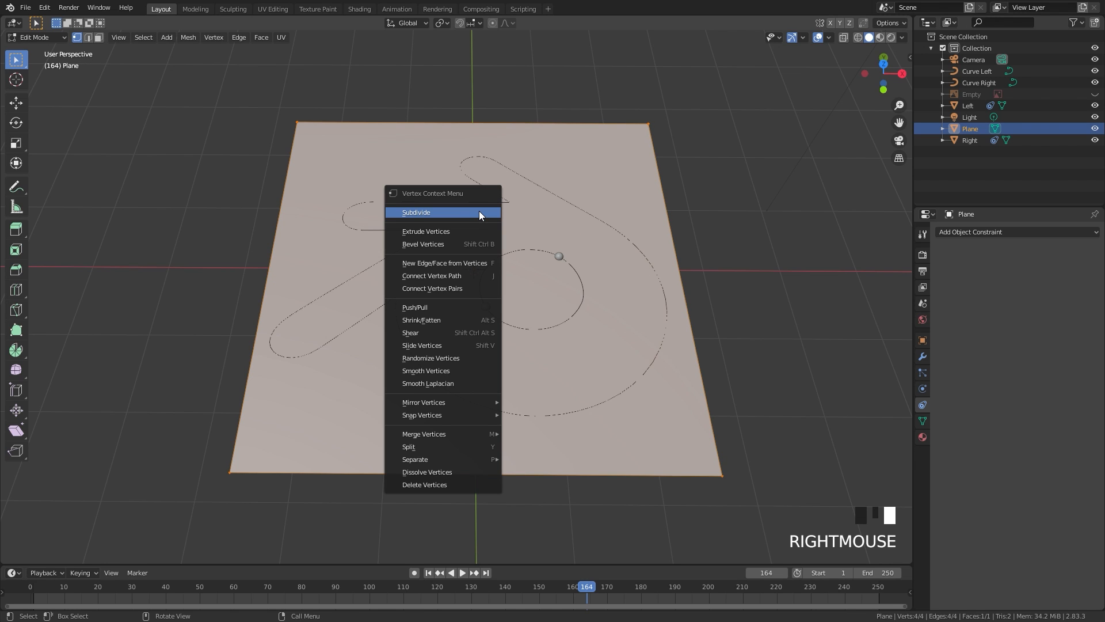
pyautogui.click(413, 212)
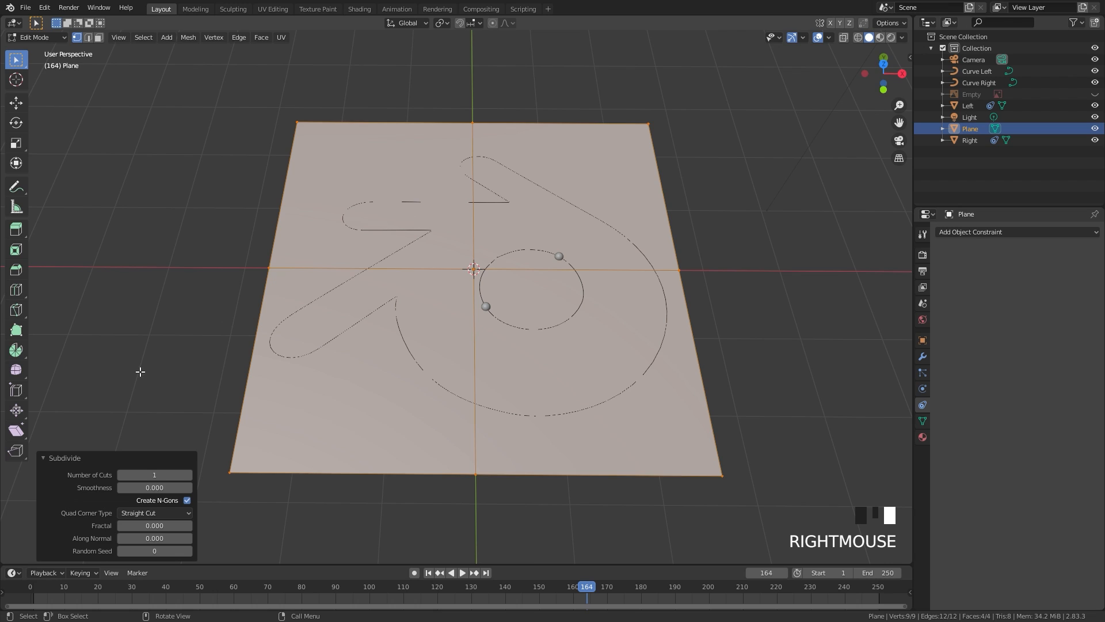
pyautogui.click(42, 458)
pyautogui.click(45, 556)
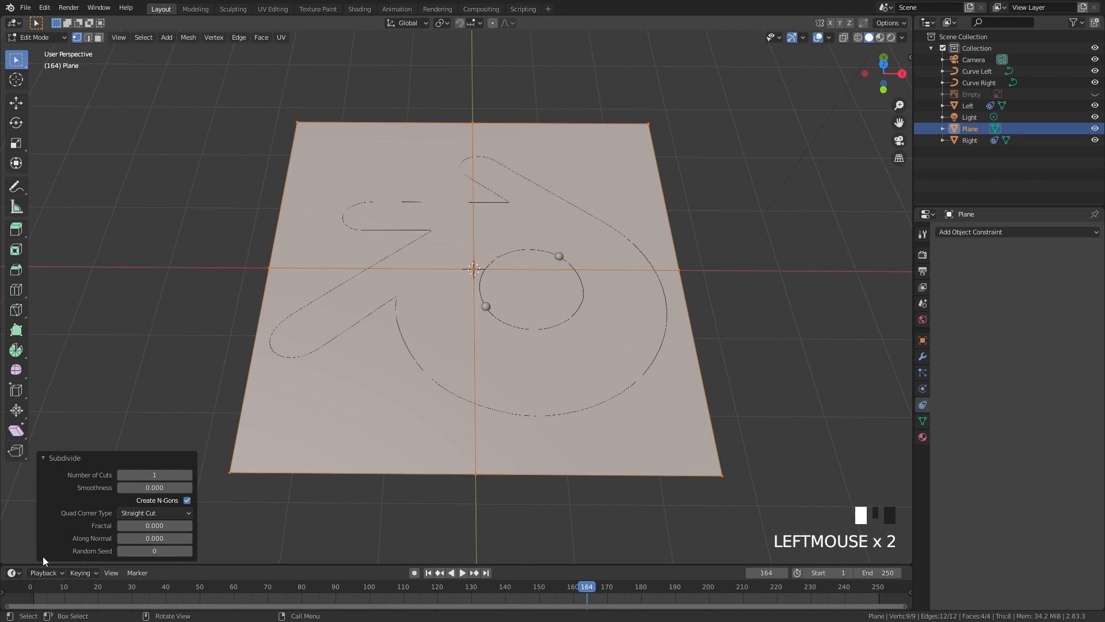
pyautogui.click(145, 474)
pyautogui.write('75')
pyautogui.press('Return')
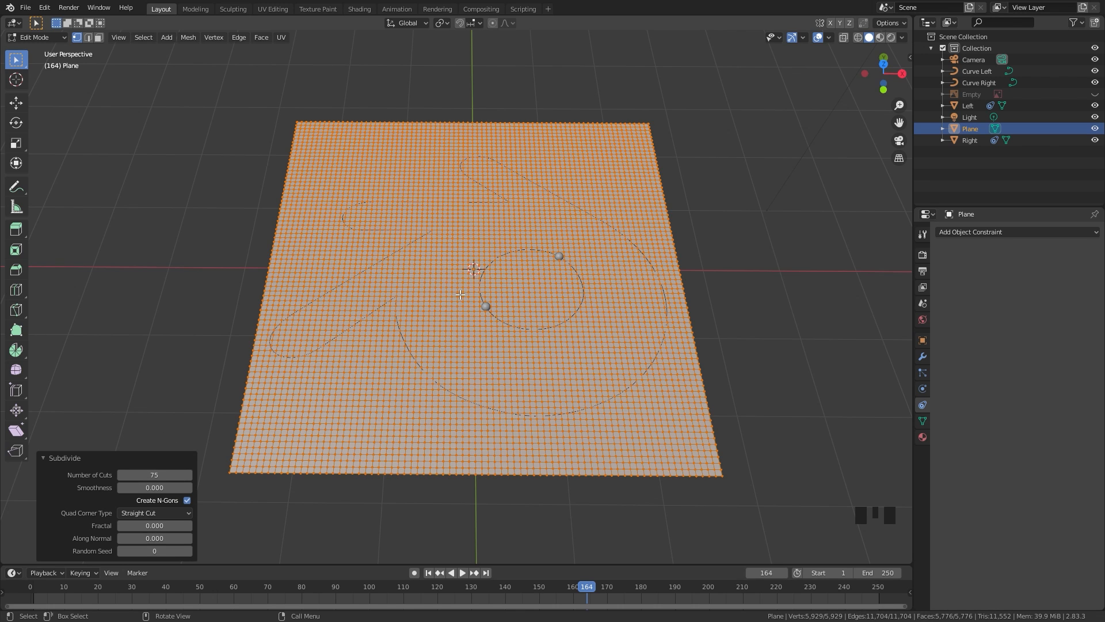
# - Subdivide the whole plane once more and return to Object Mode
pyautogui.rightClick(499, 278)
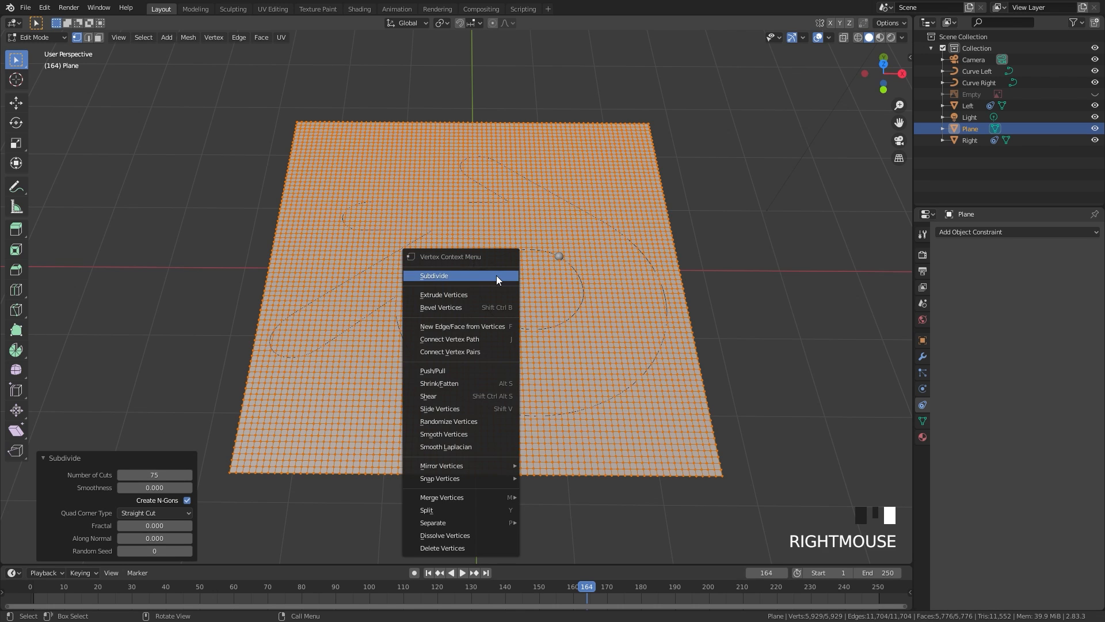
pyautogui.click(427, 275)
pyautogui.moveTo(538, 248); pyautogui.dragTo(468, 317, button='middle')
pyautogui.scroll(4, 522, 257)
pyautogui.scroll(-3, 522, 257)
pyautogui.press('Tab')
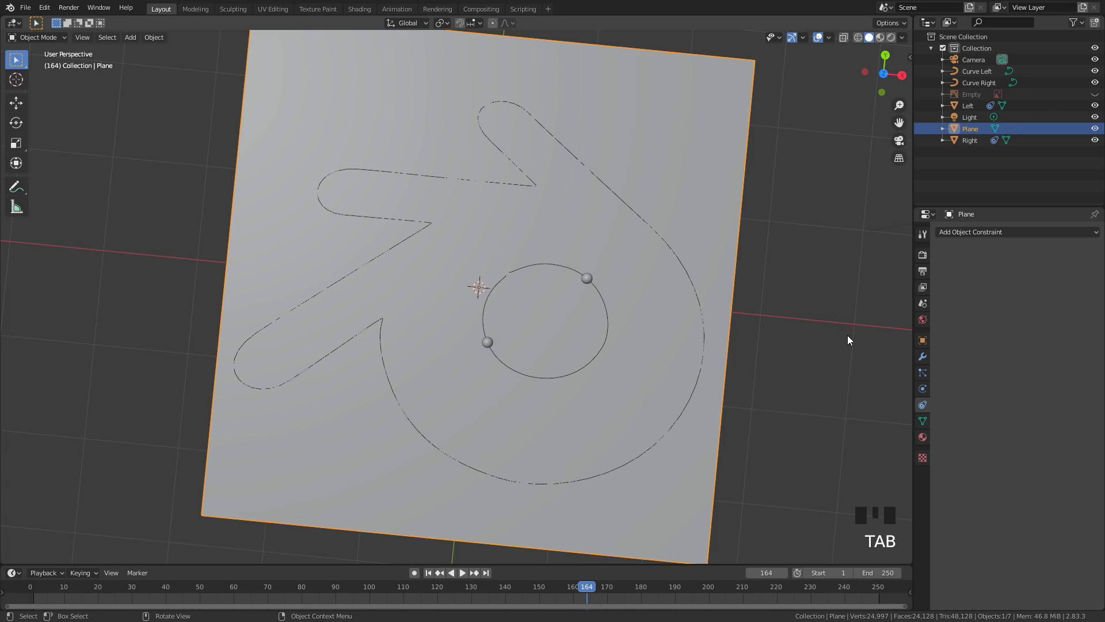
# - Enable Dynamic Paint physics on the plane and add it as a canvas
pyautogui.click(922, 389)
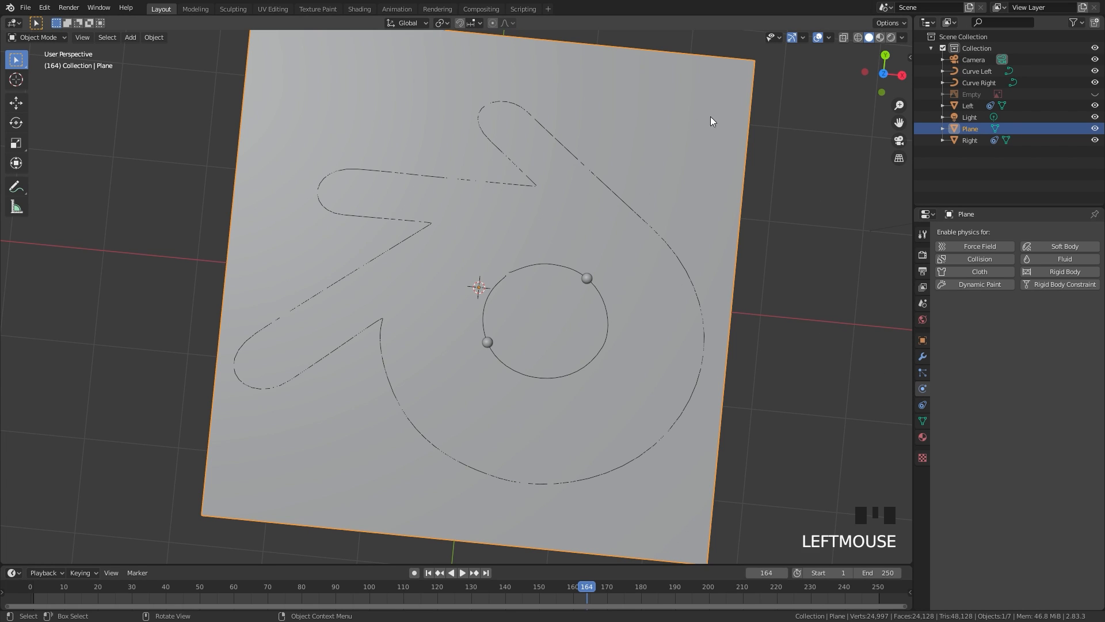
pyautogui.click(986, 283)
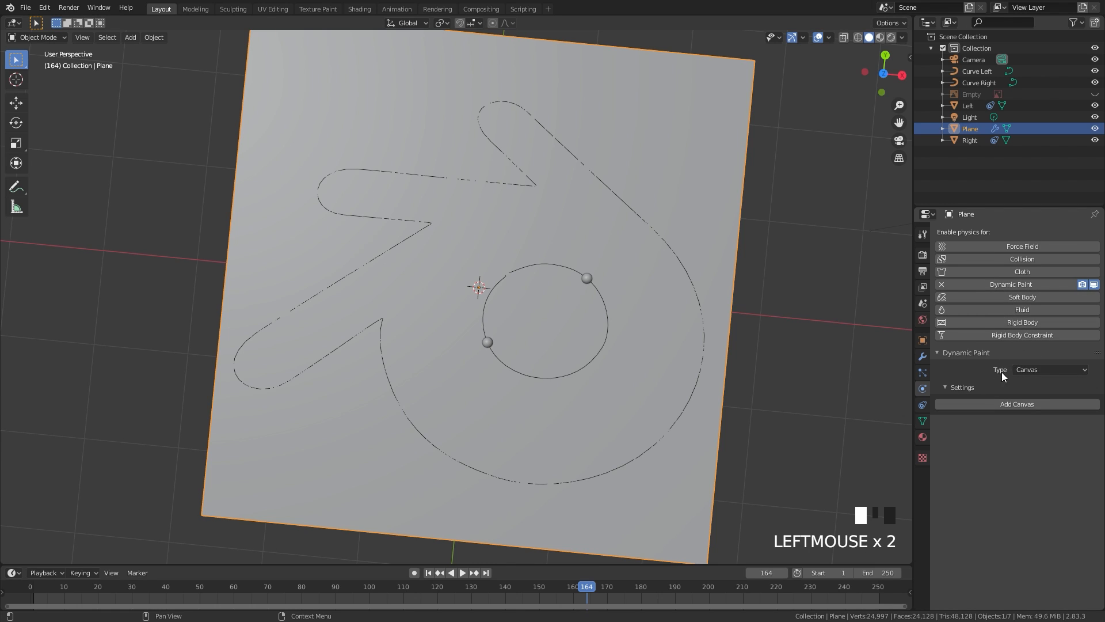
pyautogui.click(1003, 403)
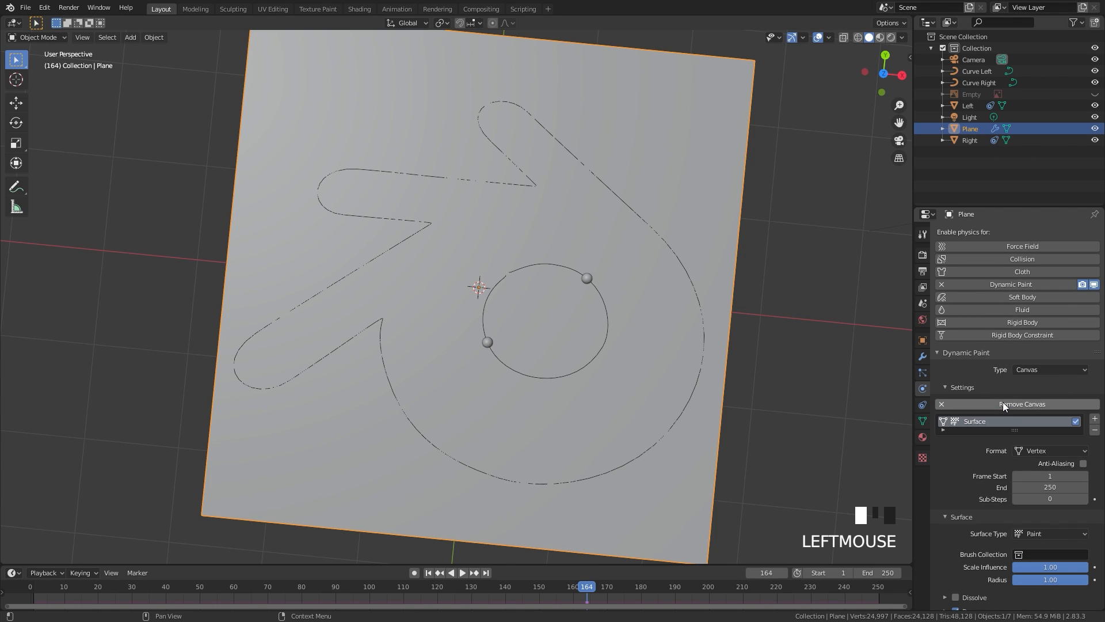
pyautogui.scroll(-2, 1030, 412)
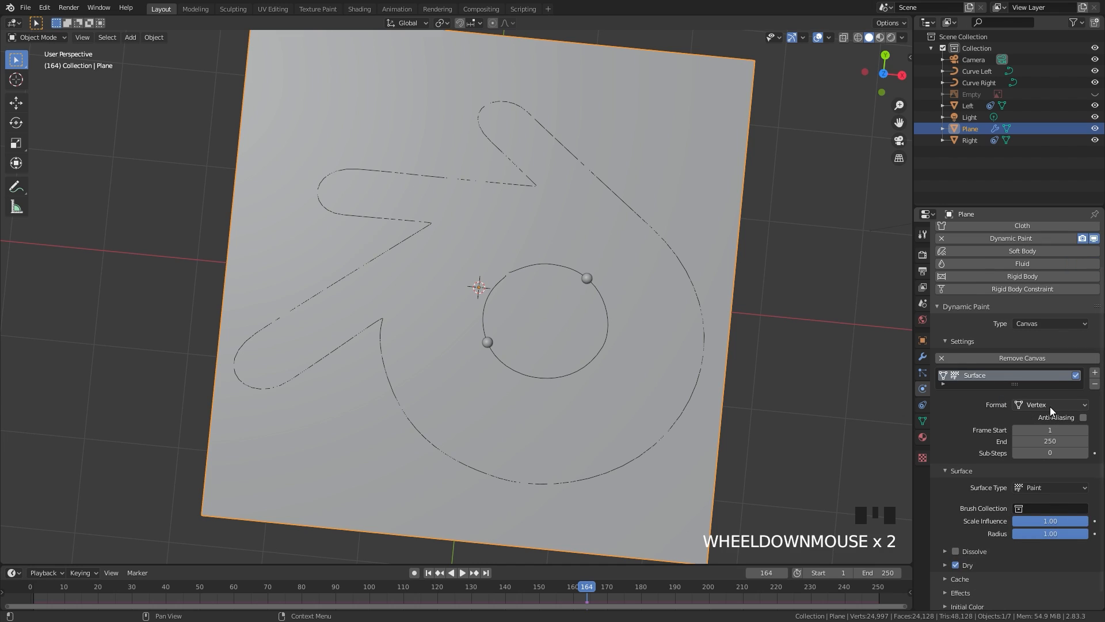
# - Scrub to where the spheres meet on the inner circle and set the canvas surface's end frame to 151
pyautogui.click(587, 587)
pyautogui.moveTo(587, 585); pyautogui.dragTo(543, 592)
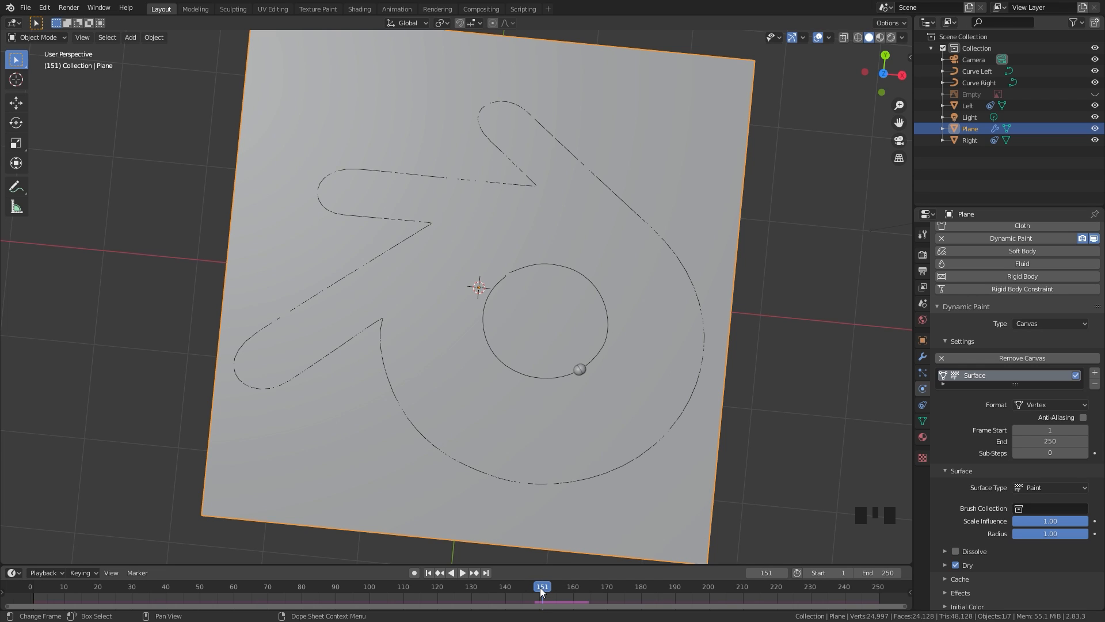
pyautogui.moveTo(540, 588); pyautogui.dragTo(529, 588)
pyautogui.doubleClick(1048, 441)
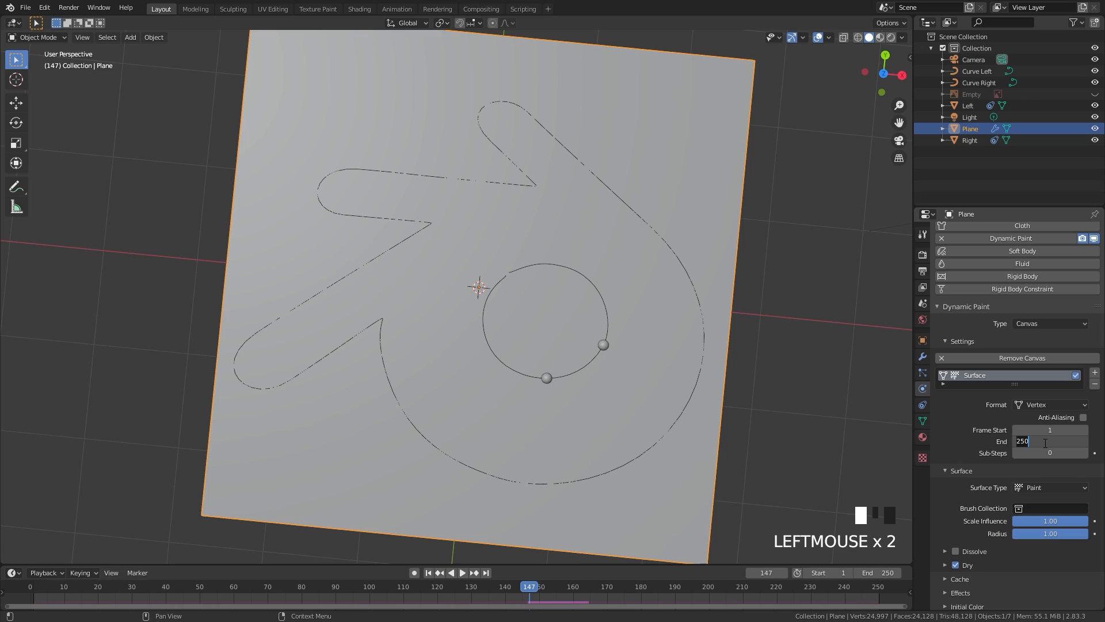
pyautogui.write('151')
pyautogui.press('Return')
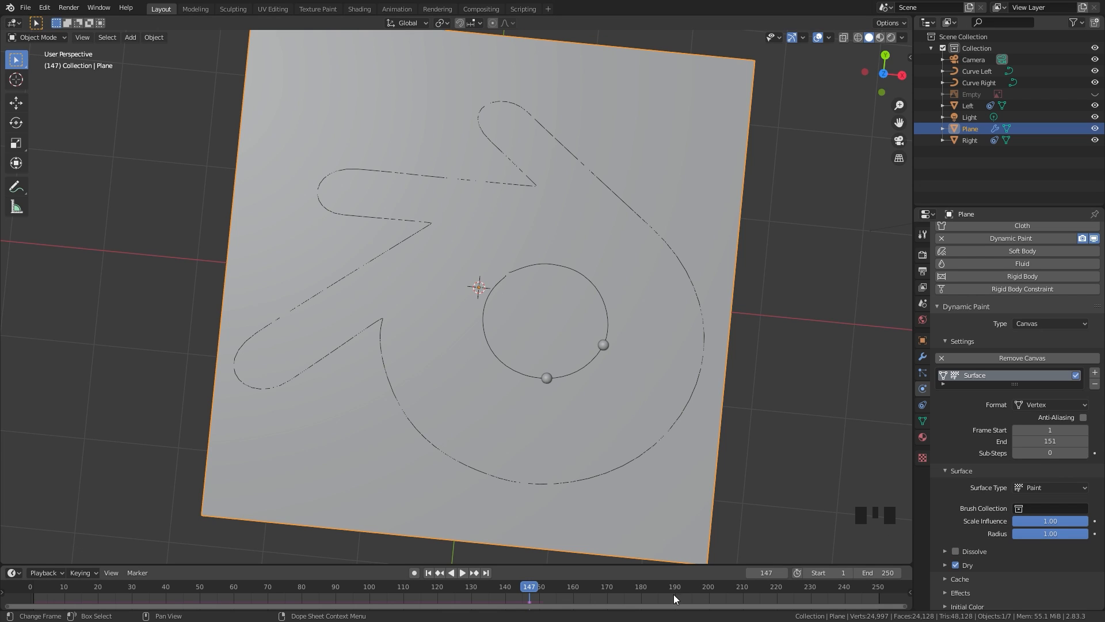
# - Scrub back to frame 101 and set the canvas surface's sub-steps to 5
pyautogui.moveTo(530, 586)
pyautogui.mouseDown()
pyautogui.moveTo(259, 591)
pyautogui.moveTo(385, 590)
pyautogui.moveTo(372, 589)
pyautogui.mouseUp()
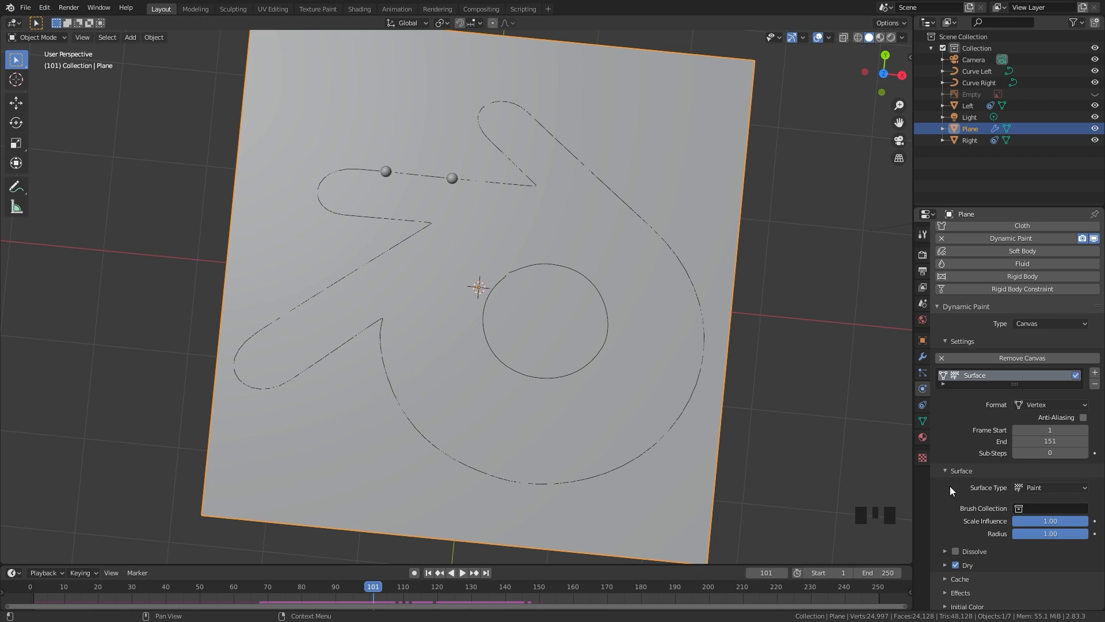
pyautogui.click(924, 440)
pyautogui.click(1057, 454)
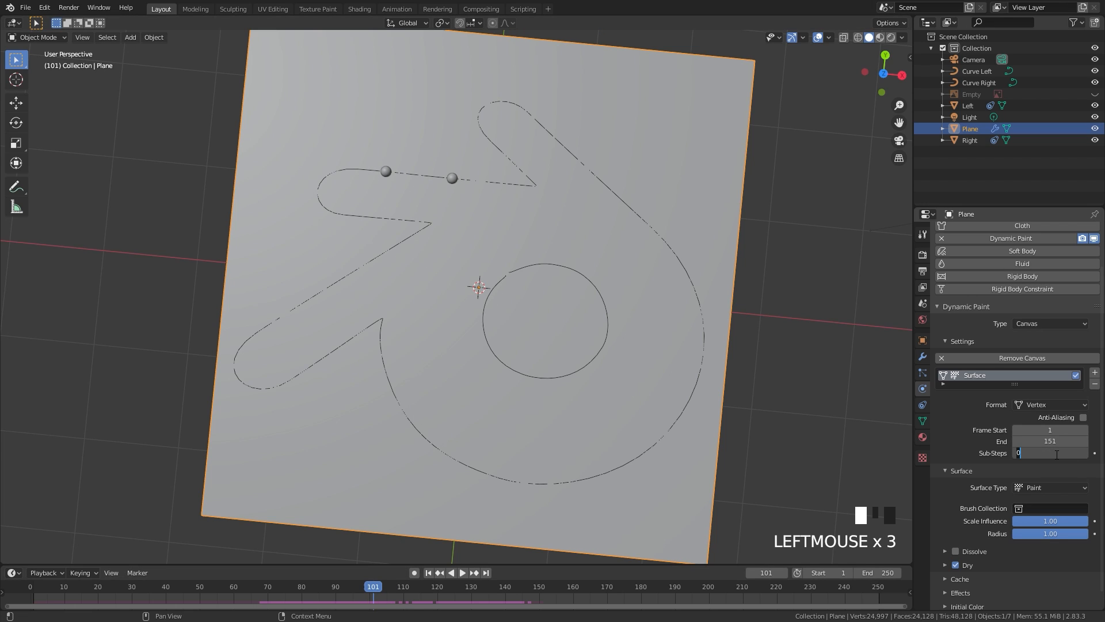
pyautogui.write('5')
pyautogui.press('Return')
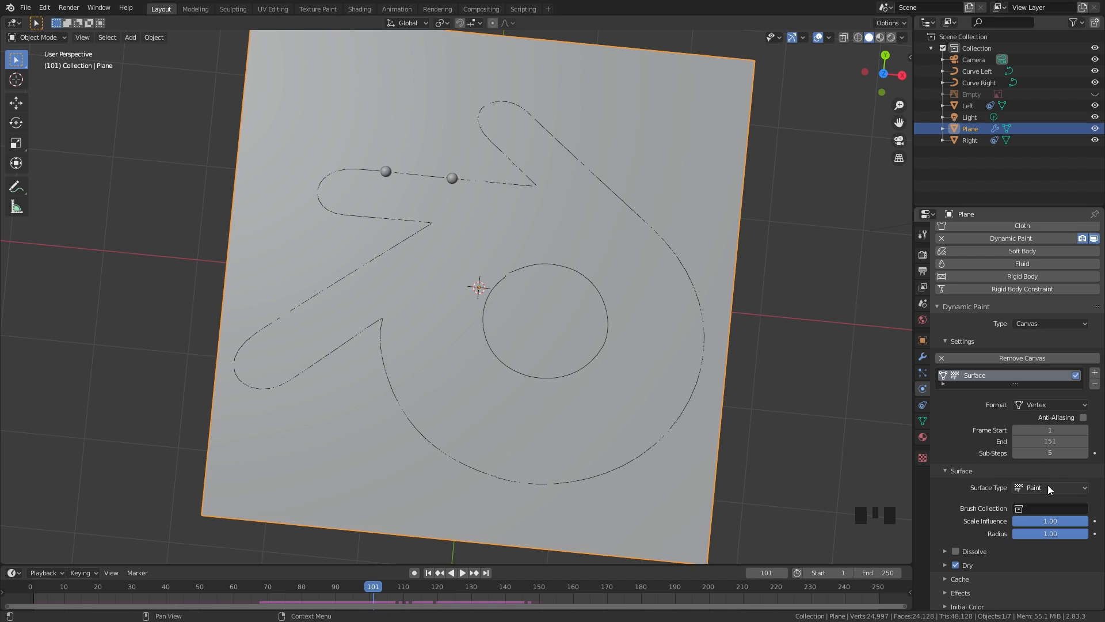
# - Change the canvas surface type to Weight and create the dp_weight output vertex group
pyautogui.click(1027, 488)
pyautogui.click(1036, 525)
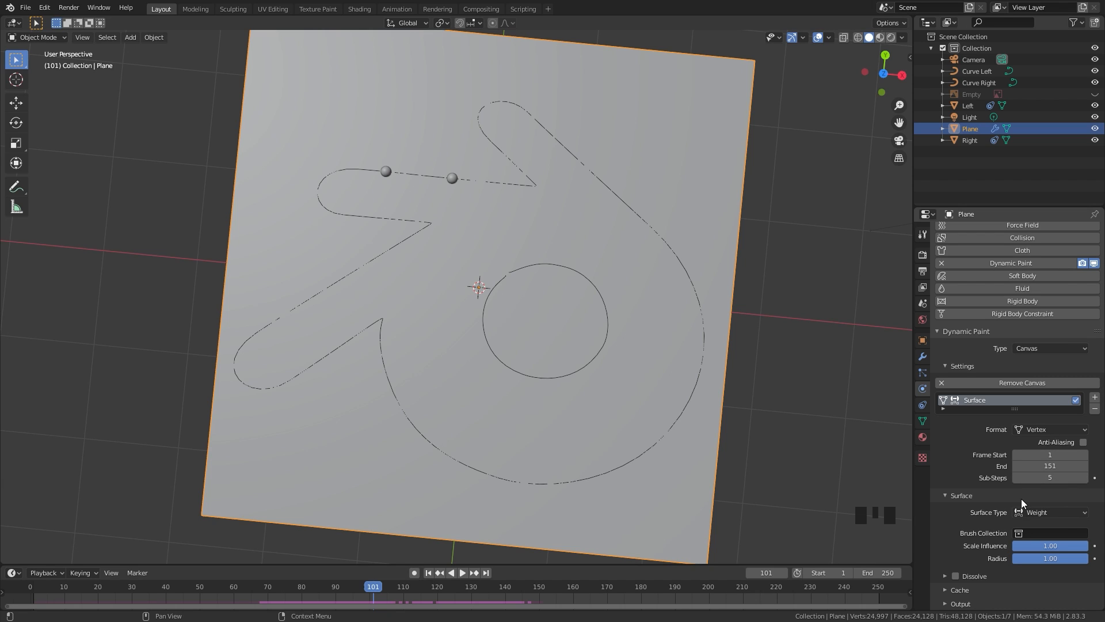
pyautogui.click(960, 603)
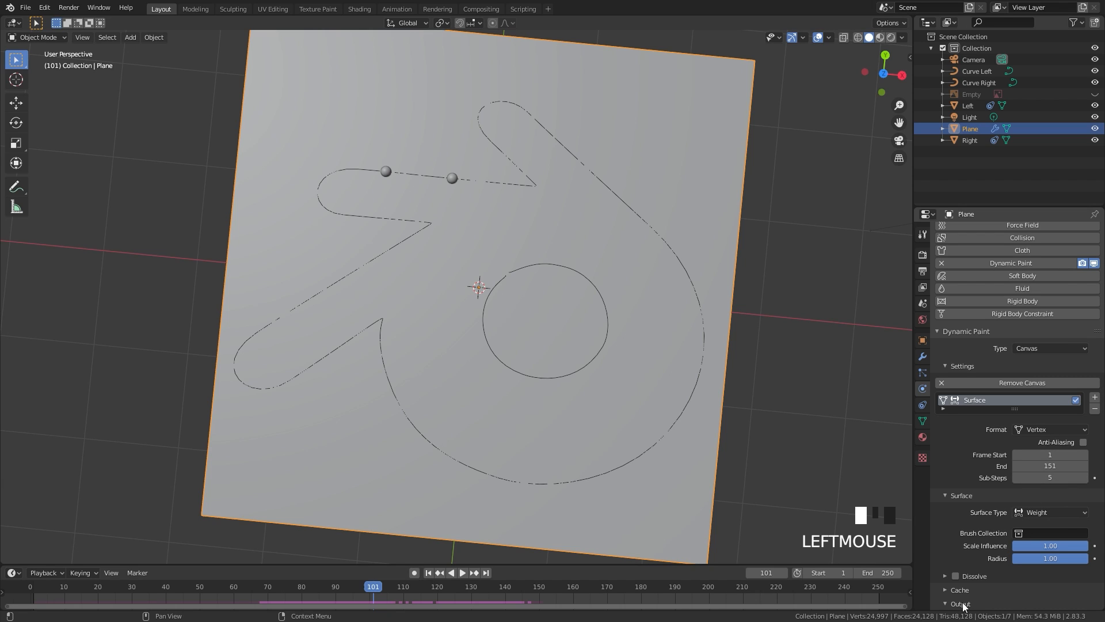
pyautogui.scroll(-4, 1025, 570)
pyautogui.click(1083, 600)
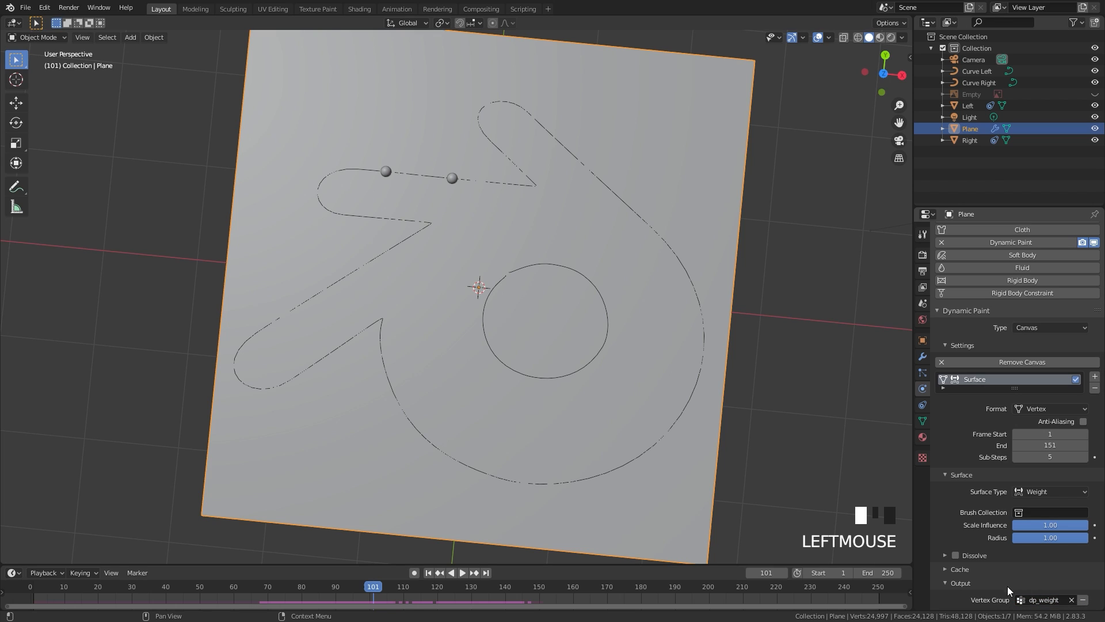
pyautogui.doubleClick(1082, 602)
pyautogui.scroll(-3, 1043, 514)
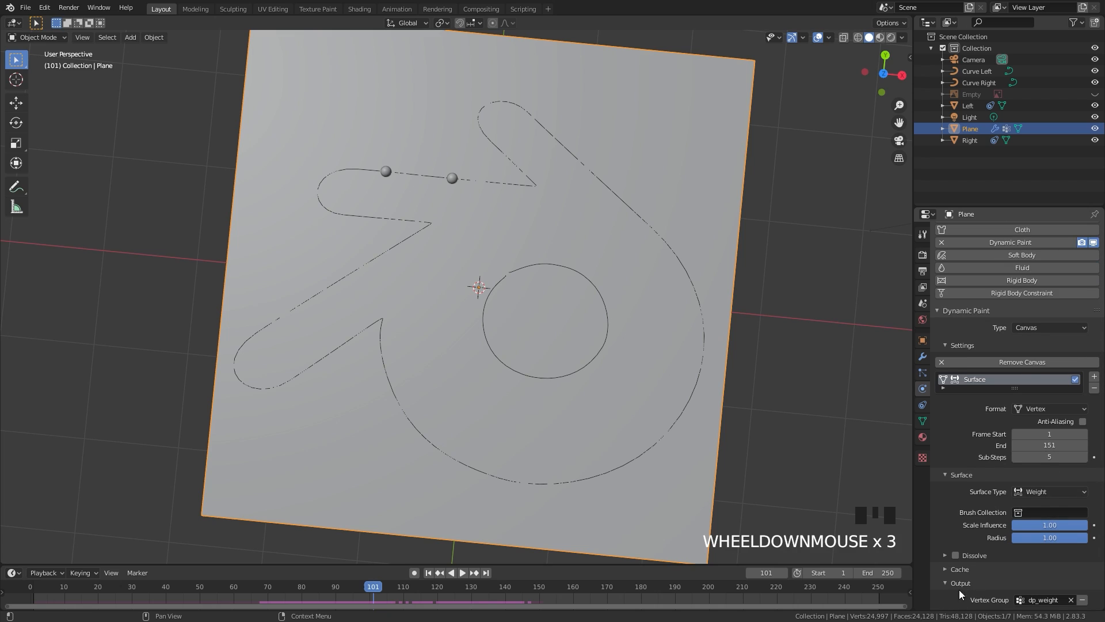
# - Expand the canvas cache settings and save the project as Blender Fire Trail.blend in the Tutorial folder
pyautogui.click(971, 568)
pyautogui.scroll(-3, 1030, 543)
pyautogui.scroll(-5, 988, 476)
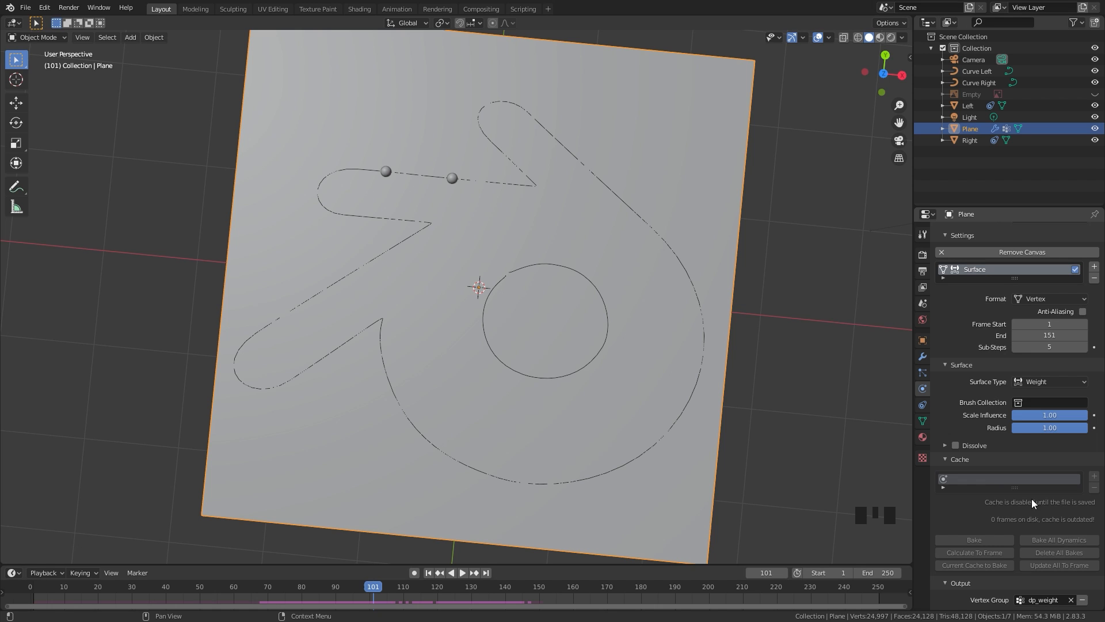
pyautogui.hotkey('ctrl', 's')
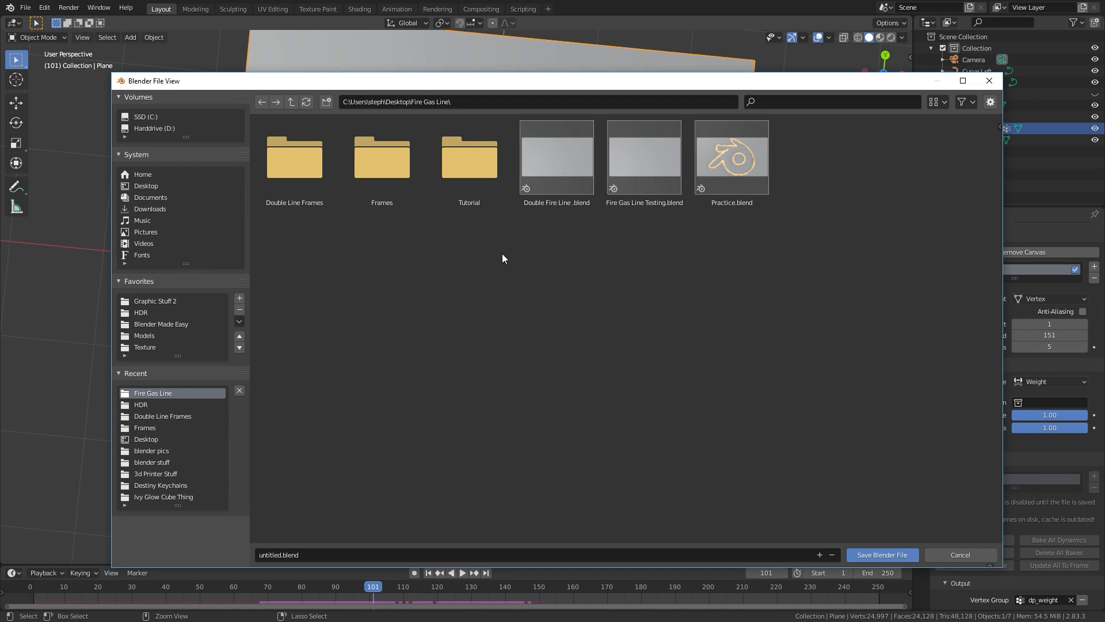
pyautogui.doubleClick(447, 184)
pyautogui.click(357, 551)
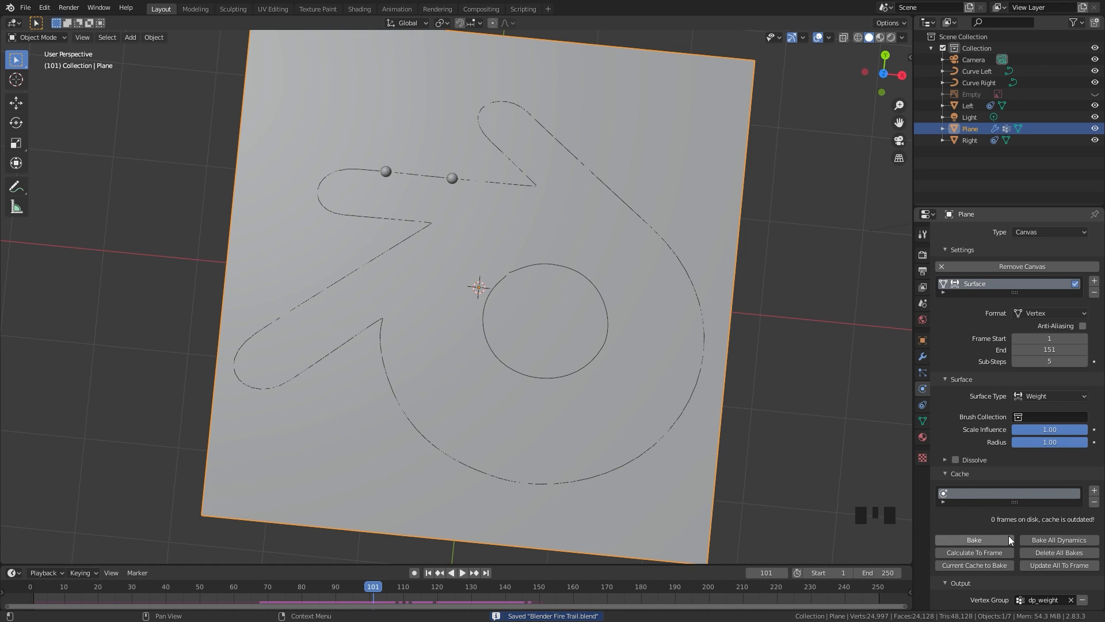
pyautogui.scroll(-9, 1041, 497)
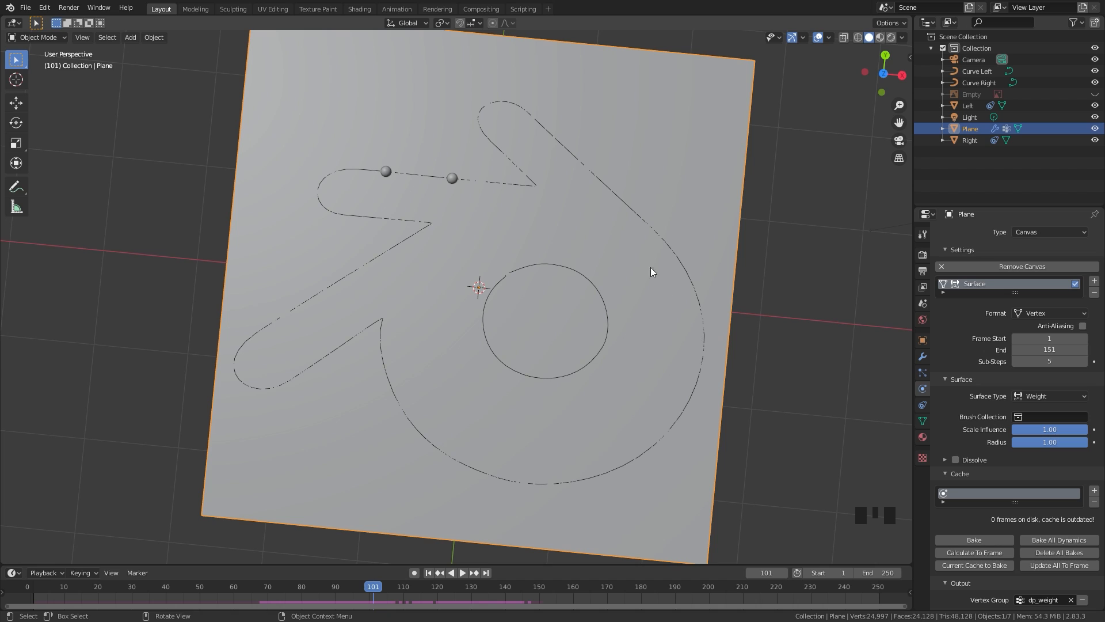
# - Enable Dynamic Paint on the Left sphere and add it as a brush
pyautogui.click(453, 179)
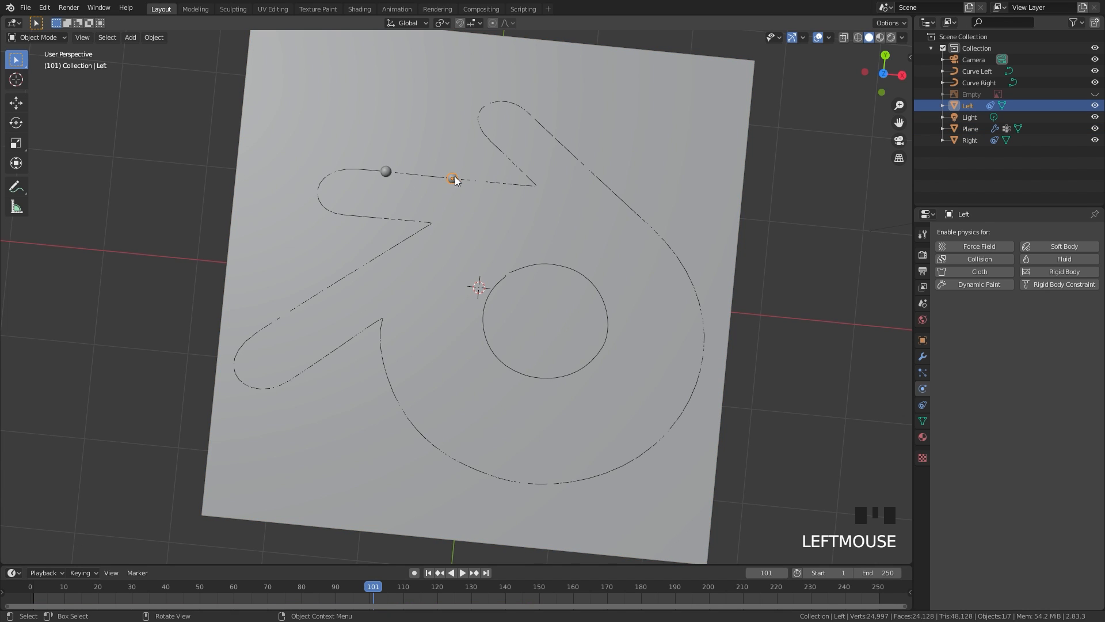
pyautogui.click(980, 285)
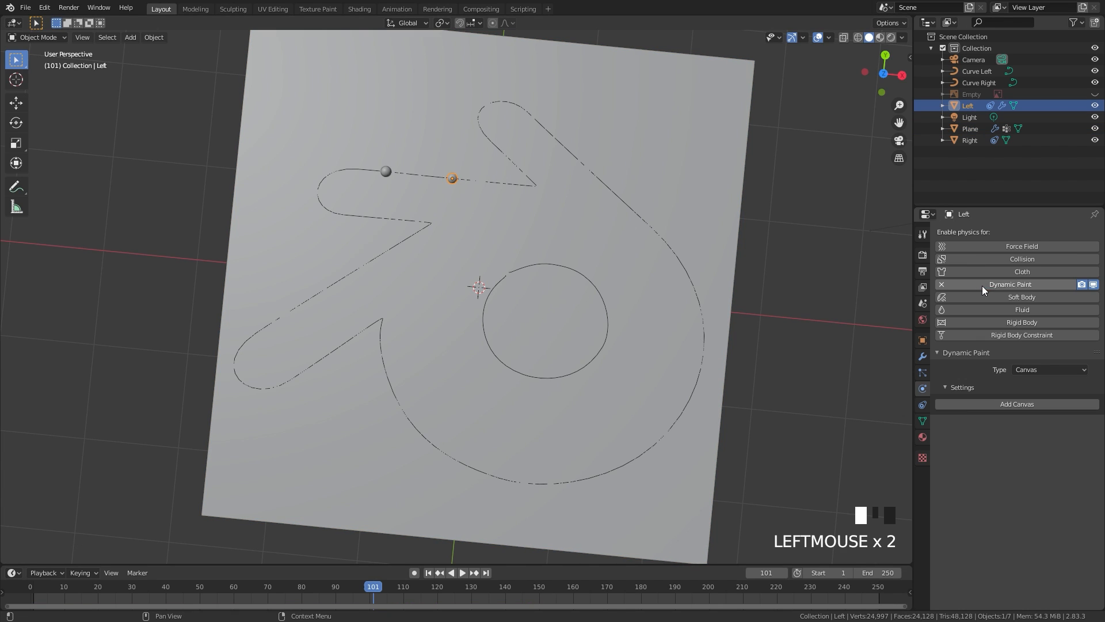
pyautogui.click(1050, 370)
pyautogui.click(1039, 394)
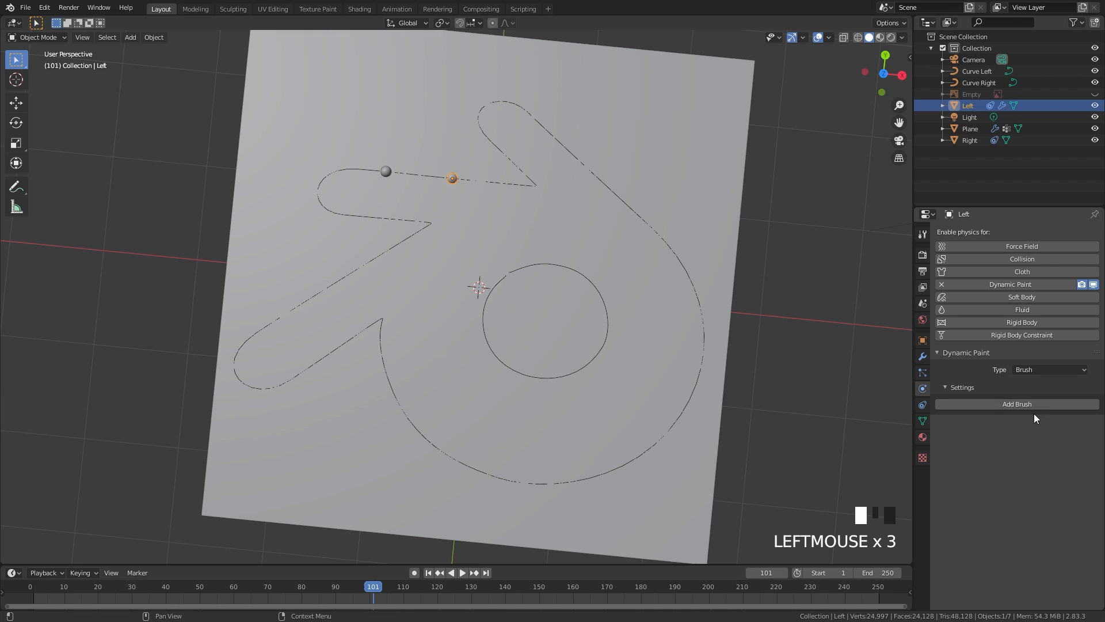
pyautogui.click(1012, 404)
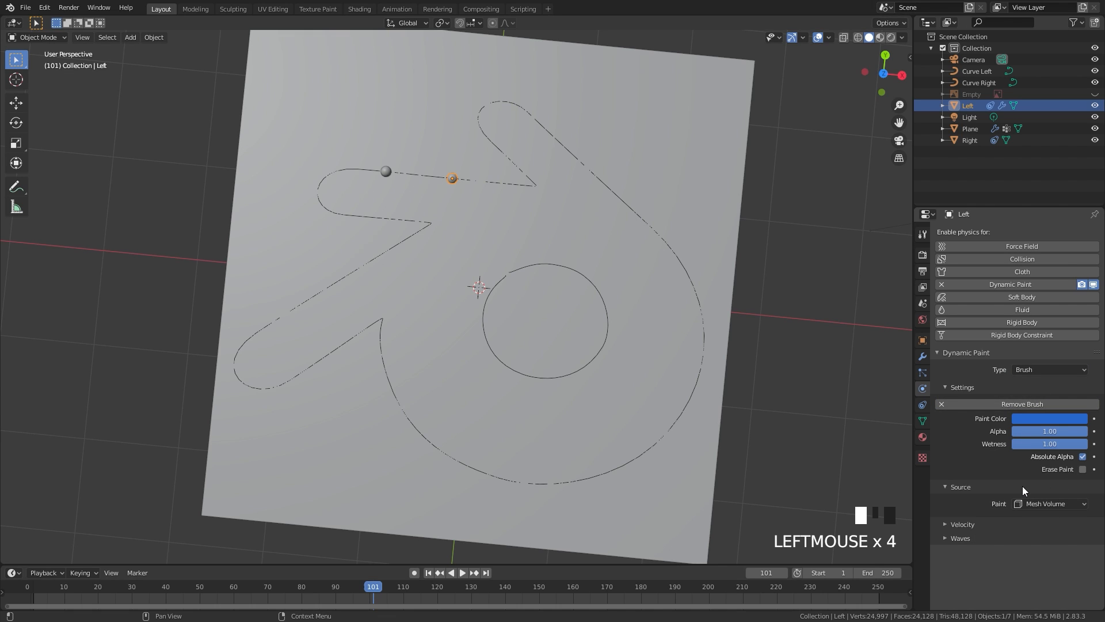
# - Enable Dynamic Paint on the Right sphere, set its type to Brush and add the brush
pyautogui.click(386, 172)
pyautogui.click(981, 285)
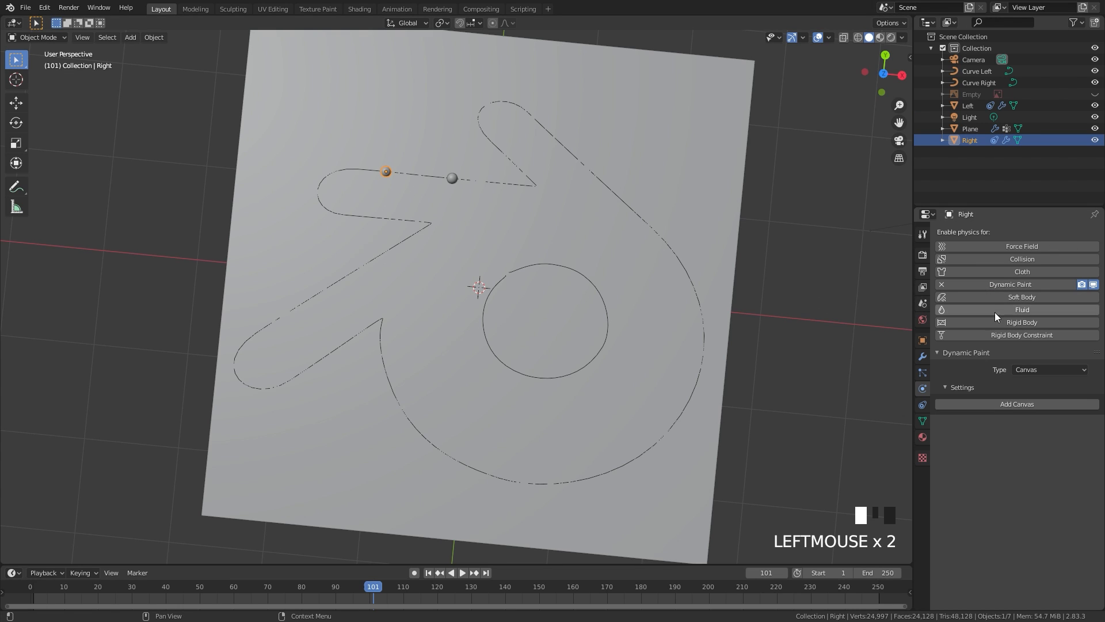
pyautogui.click(1036, 369)
pyautogui.click(1043, 395)
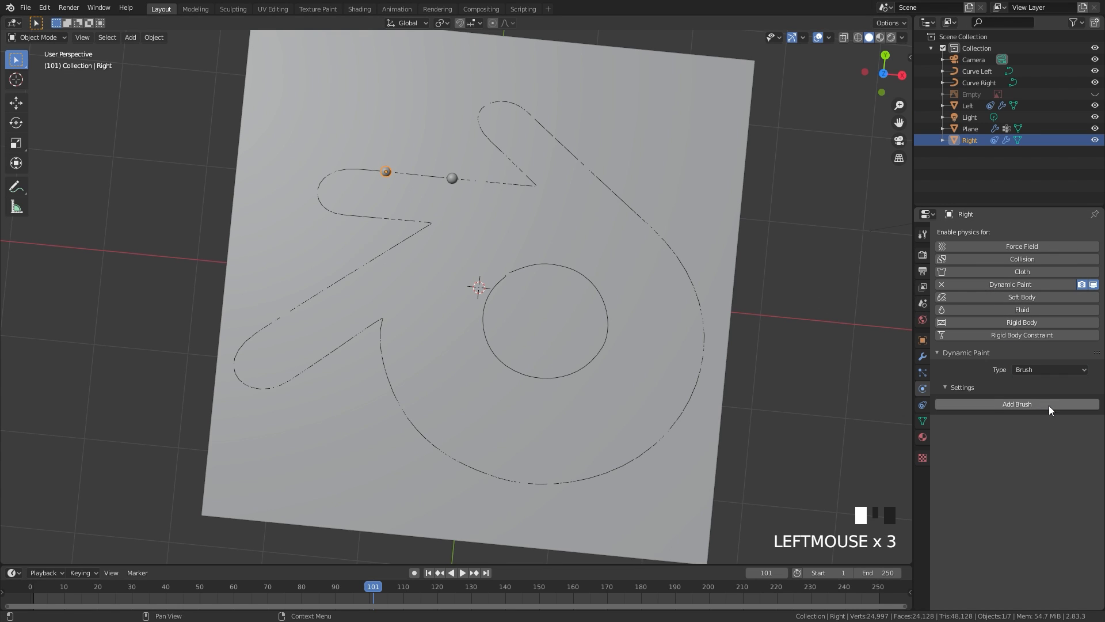
pyautogui.click(1019, 404)
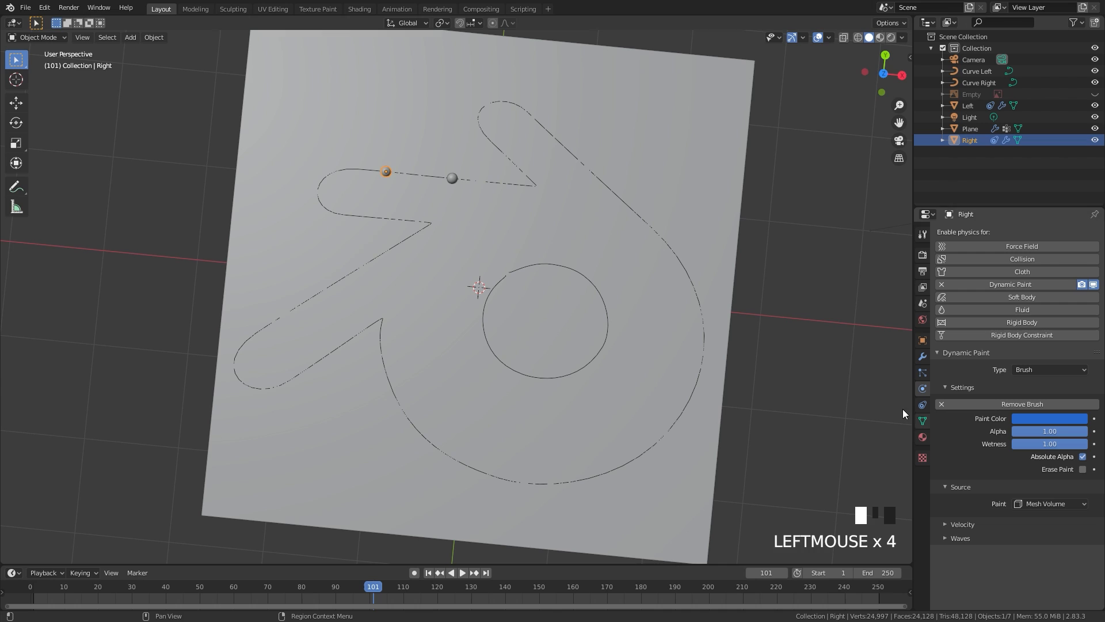
# - Bake the plane's Dynamic Paint canvas cache and collapse its Dynamic Paint settings
pyautogui.click(691, 117)
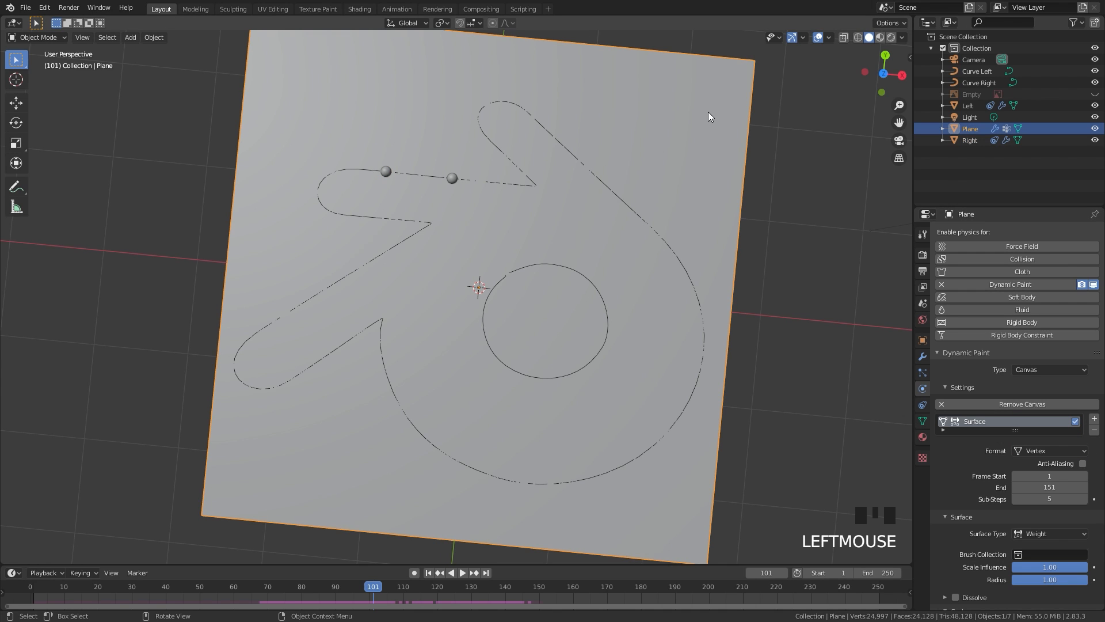
pyautogui.scroll(-5, 1070, 488)
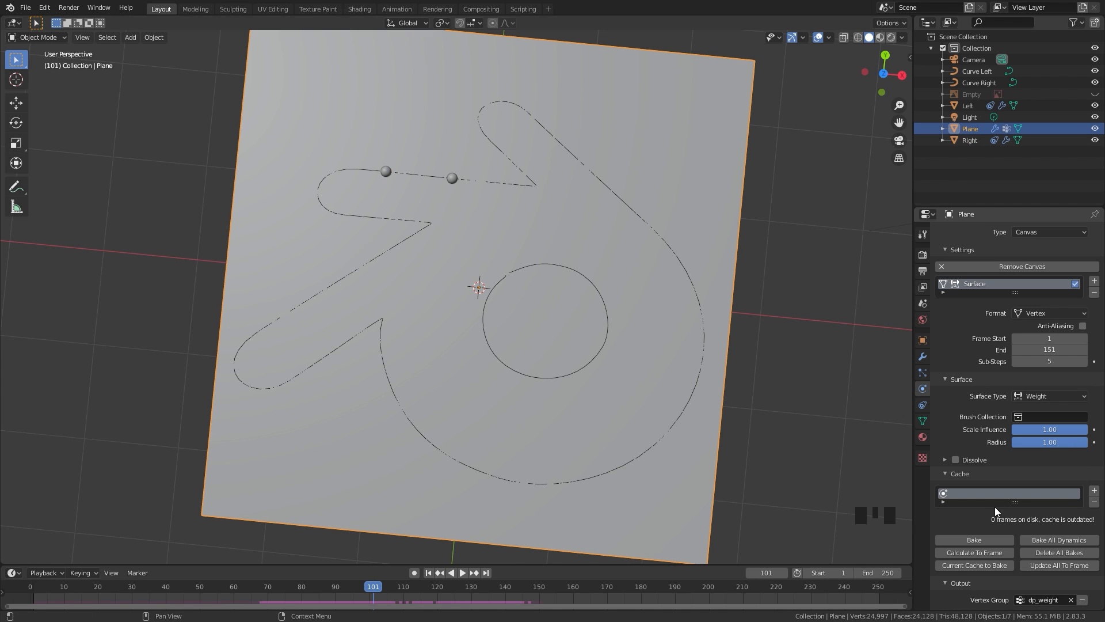
pyautogui.click(984, 541)
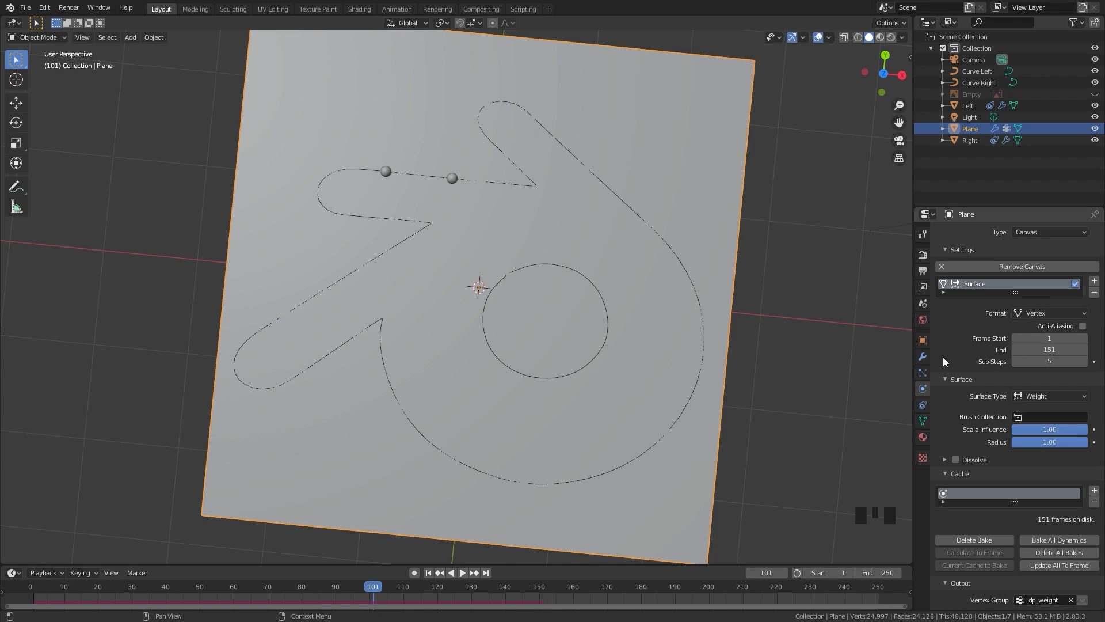
pyautogui.scroll(4, 962, 360)
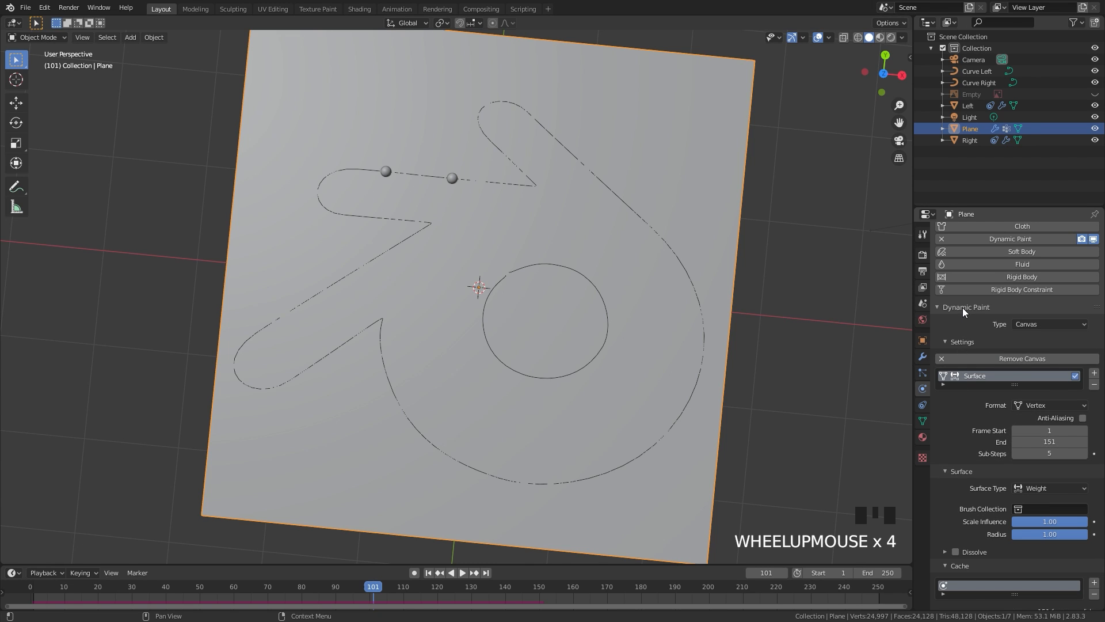
pyautogui.click(962, 307)
pyautogui.scroll(-1, 518, 310)
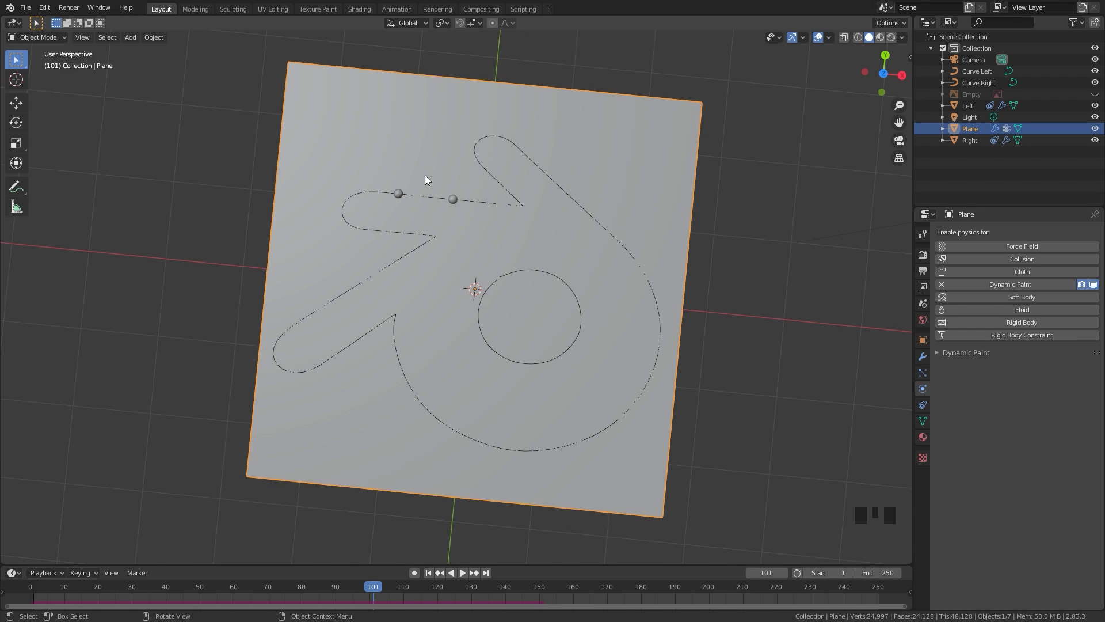
# - Apply the Quick Smoke effect to the plane
pyautogui.click(150, 39)
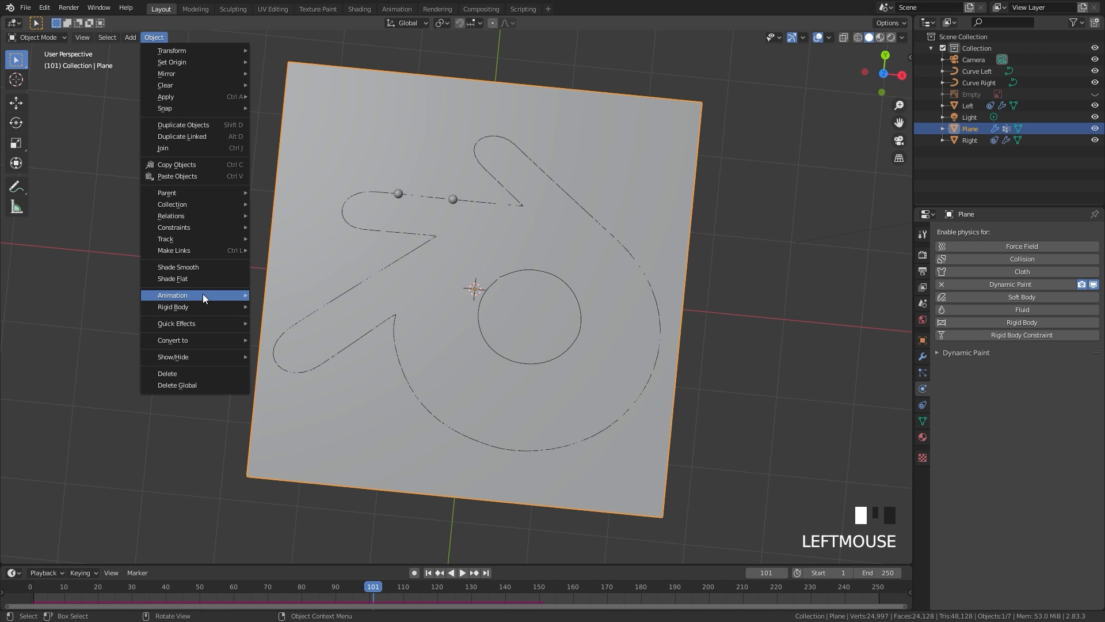
pyautogui.moveTo(197, 323)
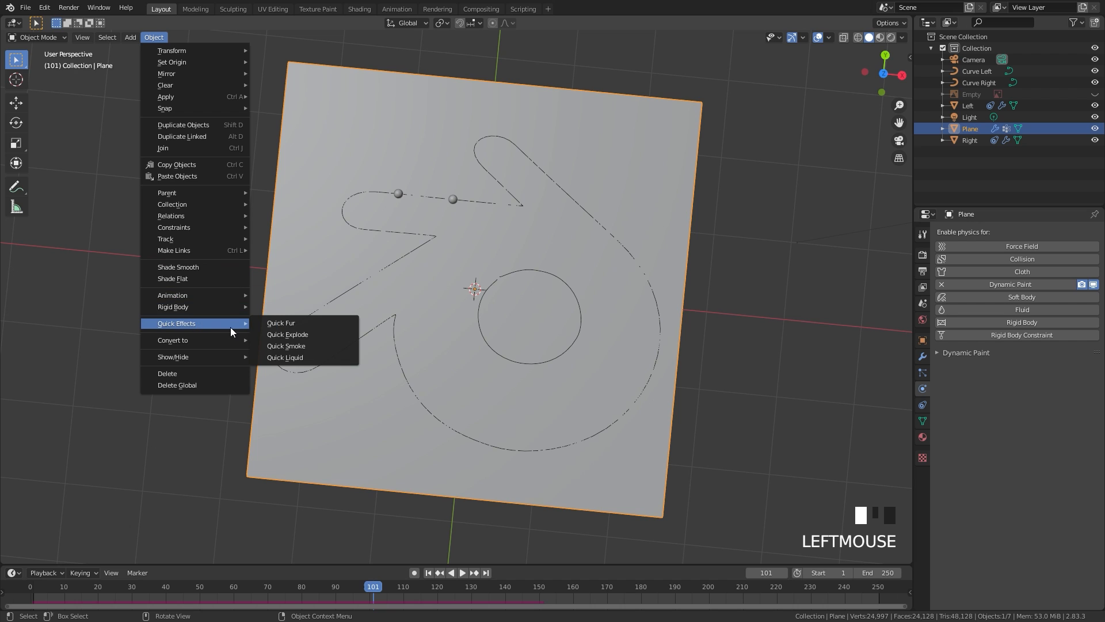
pyautogui.click(291, 347)
pyautogui.scroll(-4, 576, 291)
pyautogui.moveTo(504, 284); pyautogui.dragTo(508, 168, button='middle')
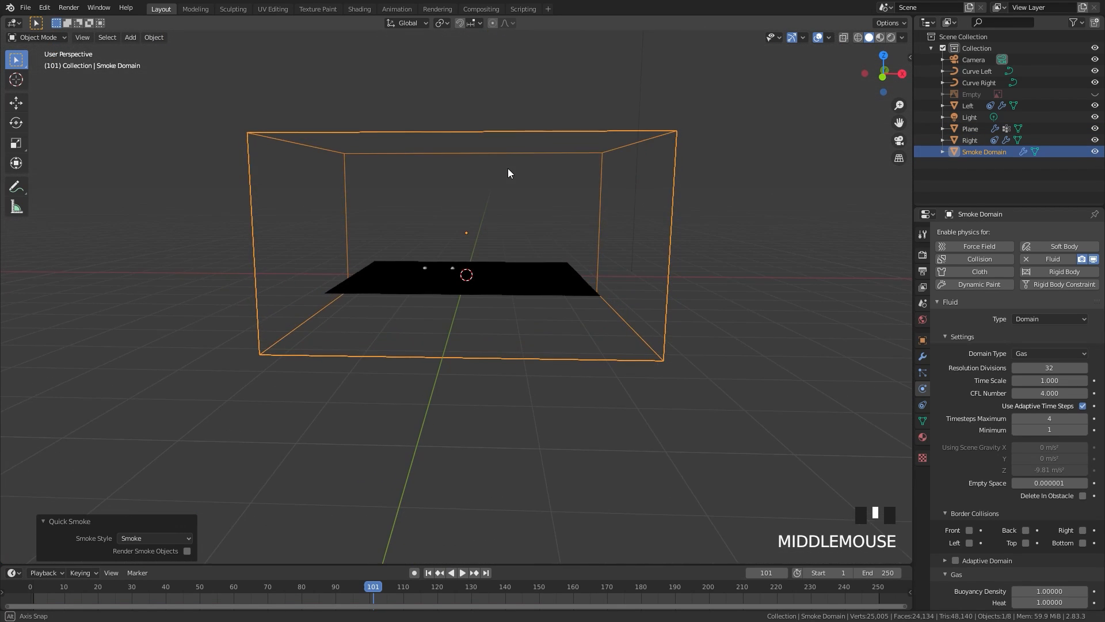
pyautogui.scroll(2, 512, 172)
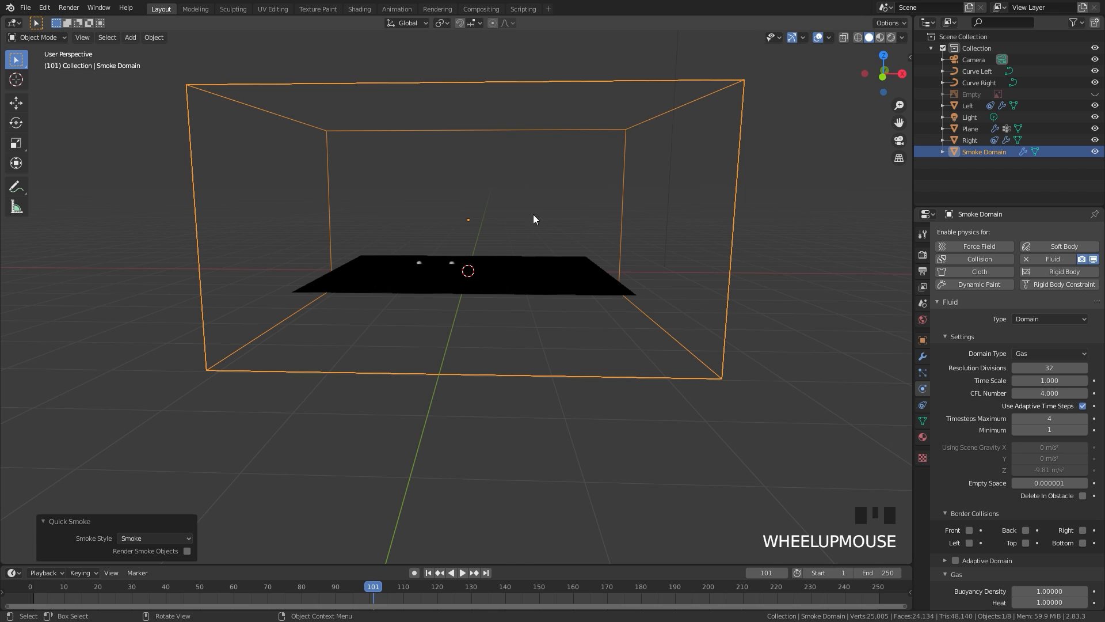
# - Scale the smoke domain to about 0.79 overall, and its height to about 0.43 along Z
pyautogui.press('s')
pyautogui.click(741, 208)
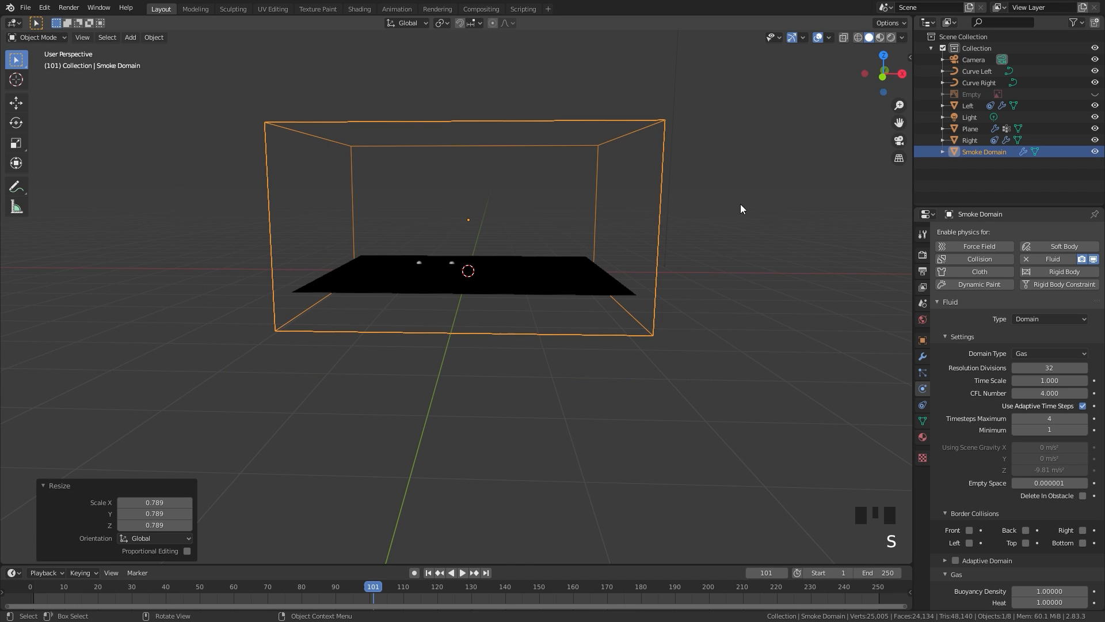
pyautogui.press('s')
pyautogui.press('z')
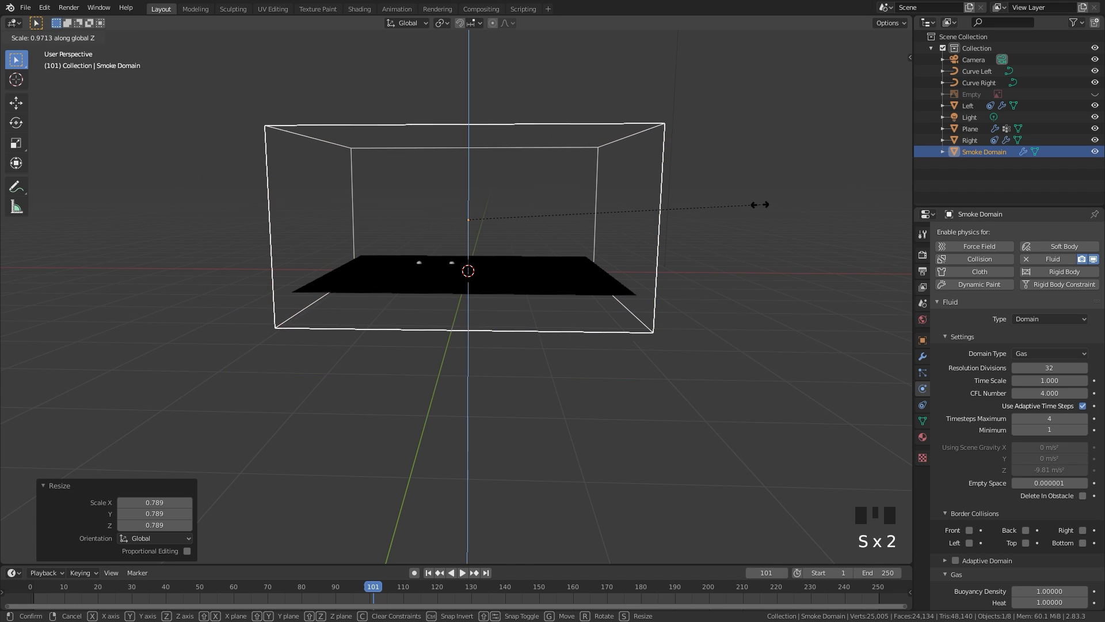
pyautogui.click(596, 207)
# - Lower the smoke domain about 0.49 m along Z so it fits around the plane
pyautogui.press('g')
pyautogui.press('z')
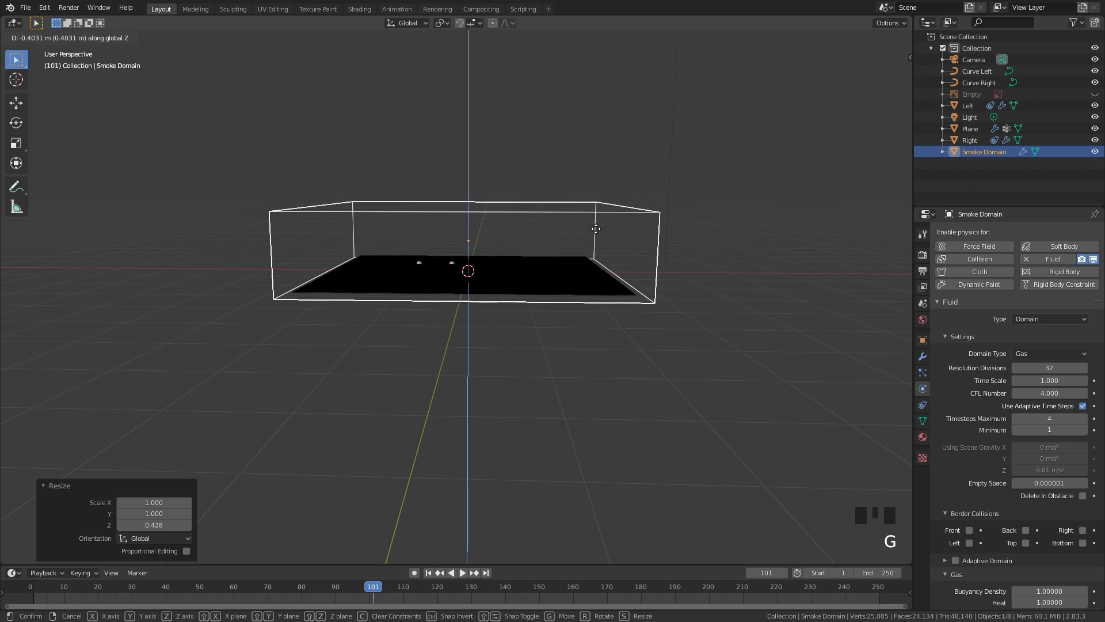
pyautogui.click(593, 233)
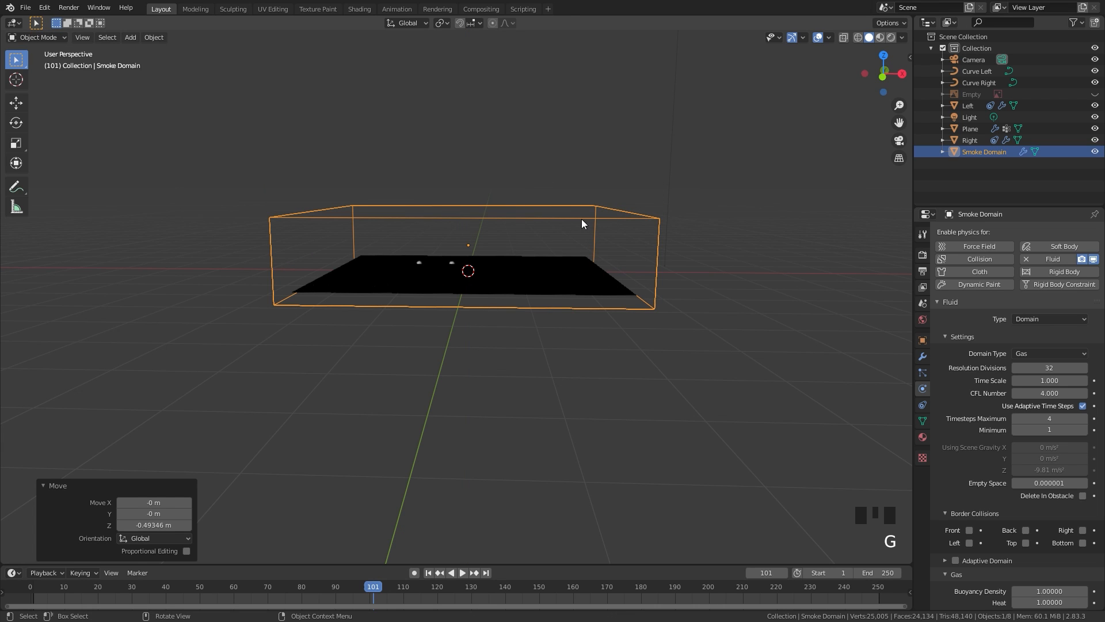
pyautogui.moveTo(585, 222); pyautogui.dragTo(551, 234, button='middle')
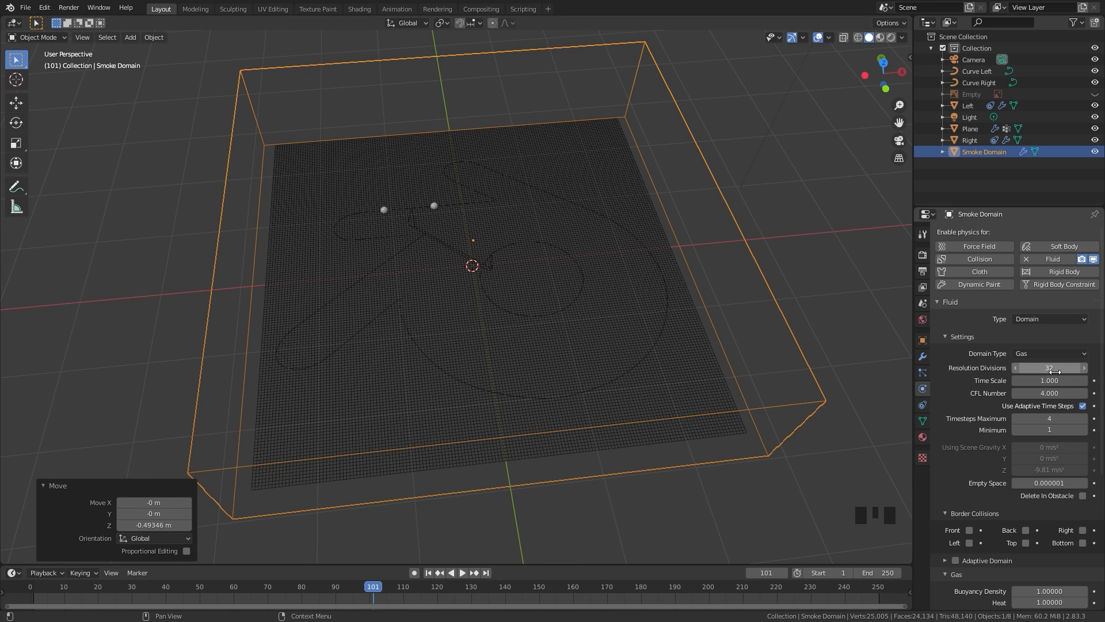
# - Set the smoke domain's resolution divisions to 128 and enable Adaptive Domain
pyautogui.click(1048, 368)
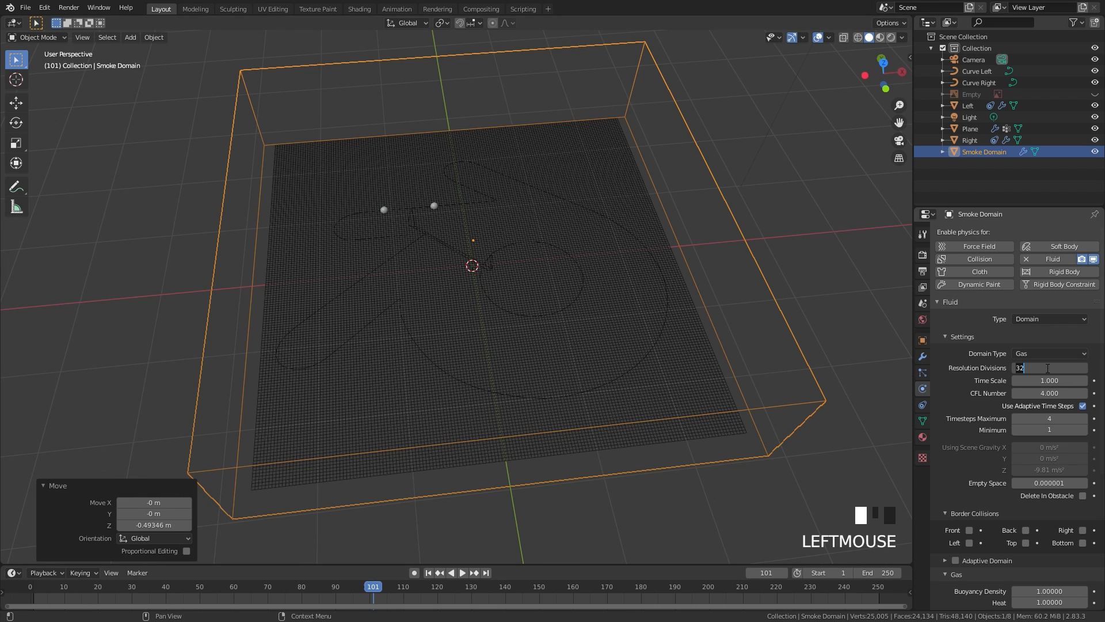
pyautogui.write('128')
pyautogui.press('Return')
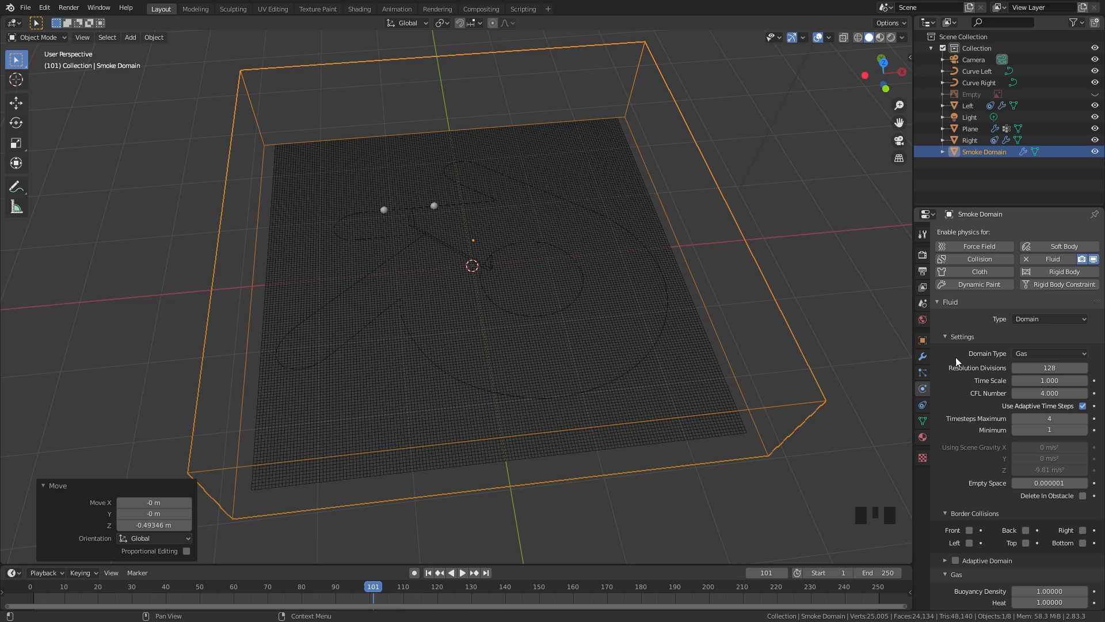
pyautogui.click(956, 560)
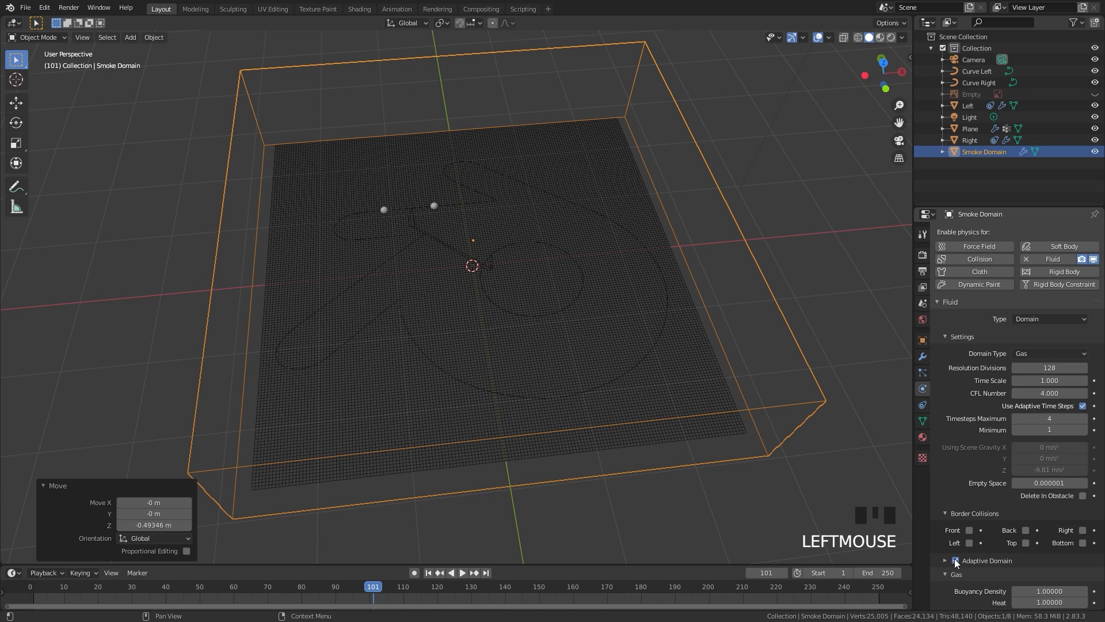
# - Set the smoke domain's gas vorticity to 0.3
pyautogui.scroll(-8, 1024, 536)
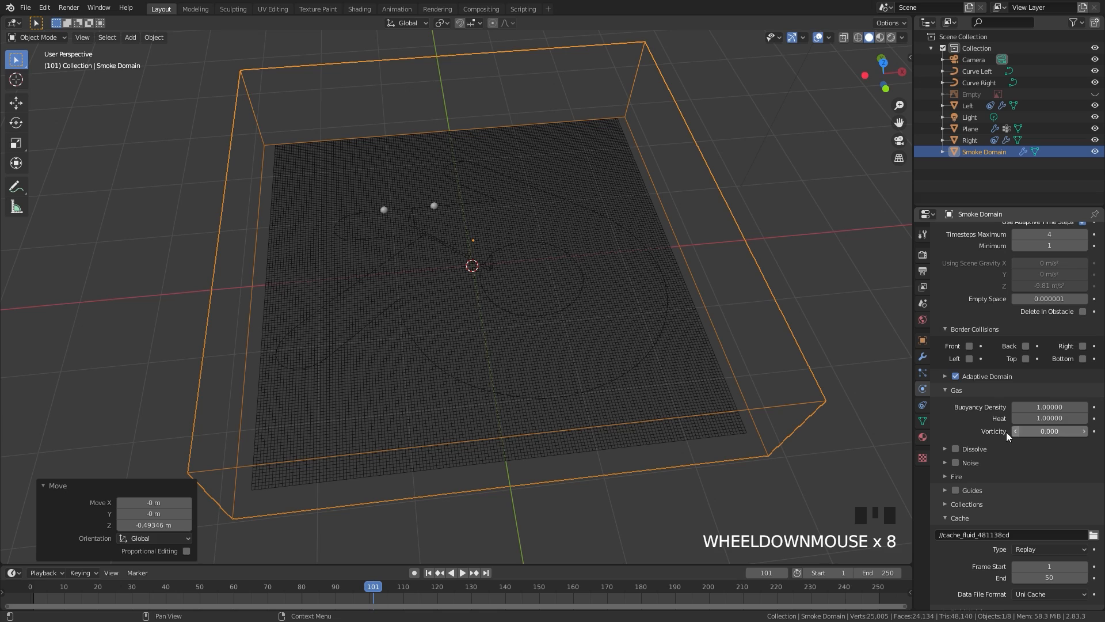
pyautogui.click(1053, 431)
pyautogui.write('.1')
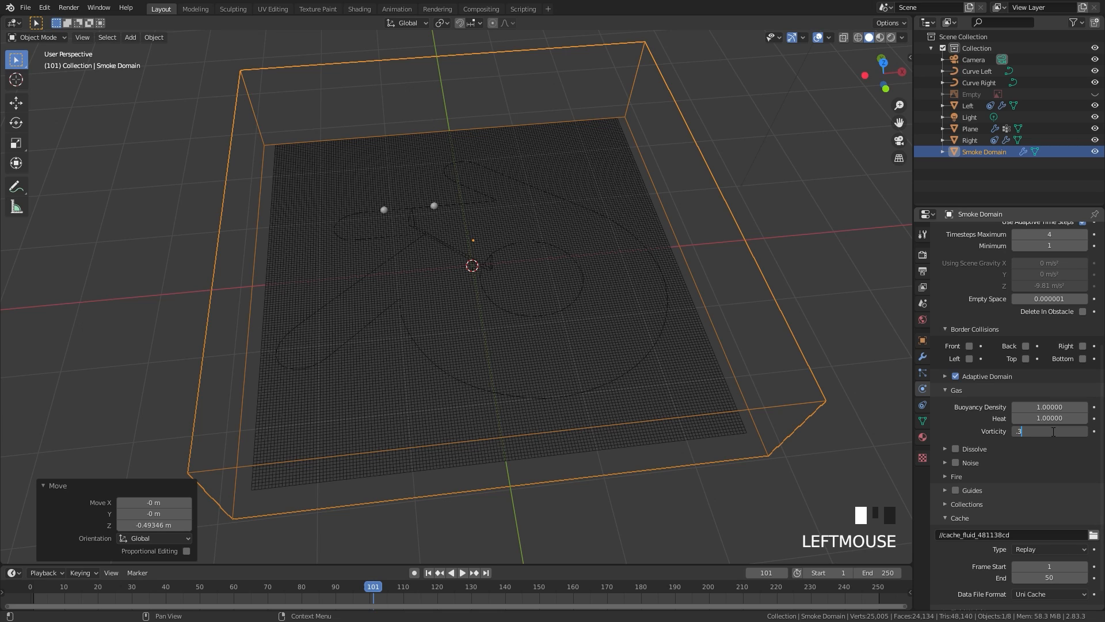
pyautogui.press('Return')
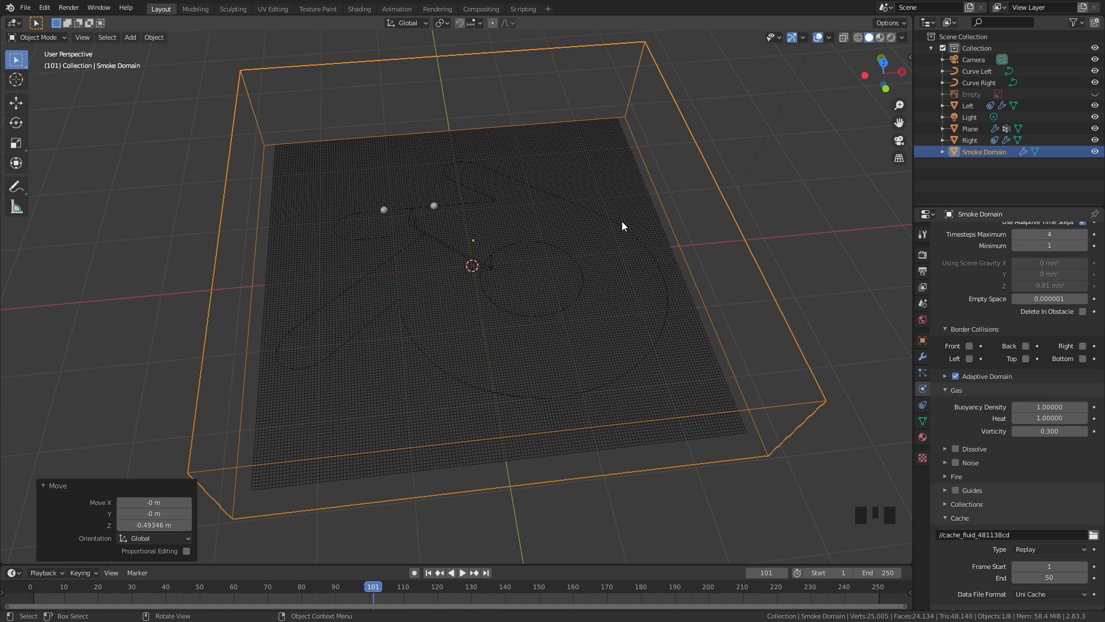
# - Expand the domain's fire settings and set the reaction speed to 0.7 and the flame vorticity to 0.8
pyautogui.click(954, 477)
pyautogui.scroll(-3, 1061, 483)
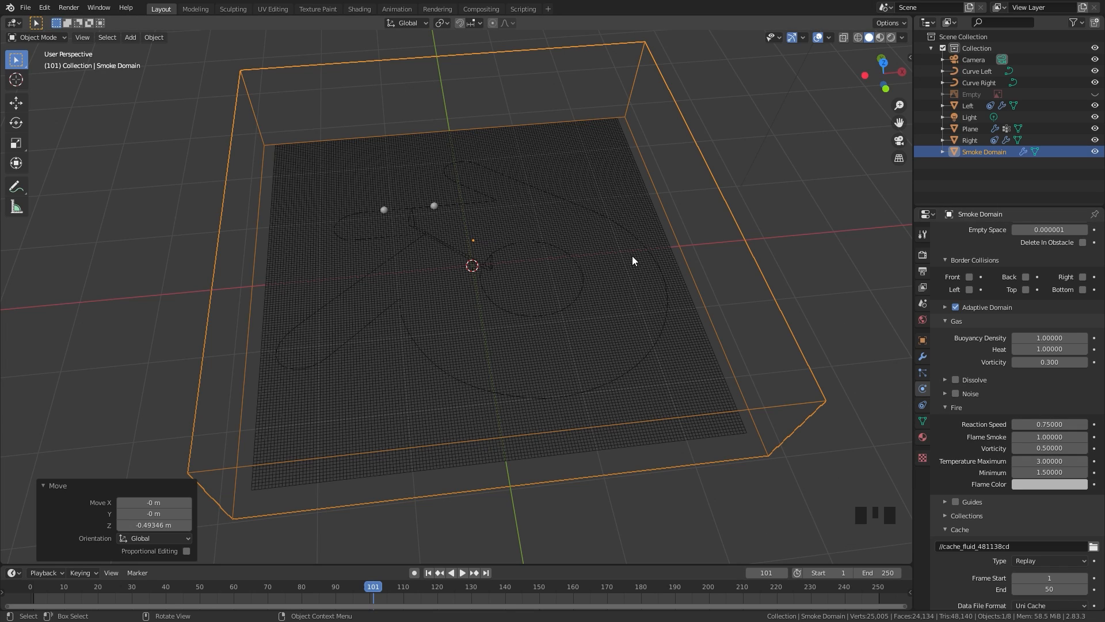
pyautogui.click(1045, 424)
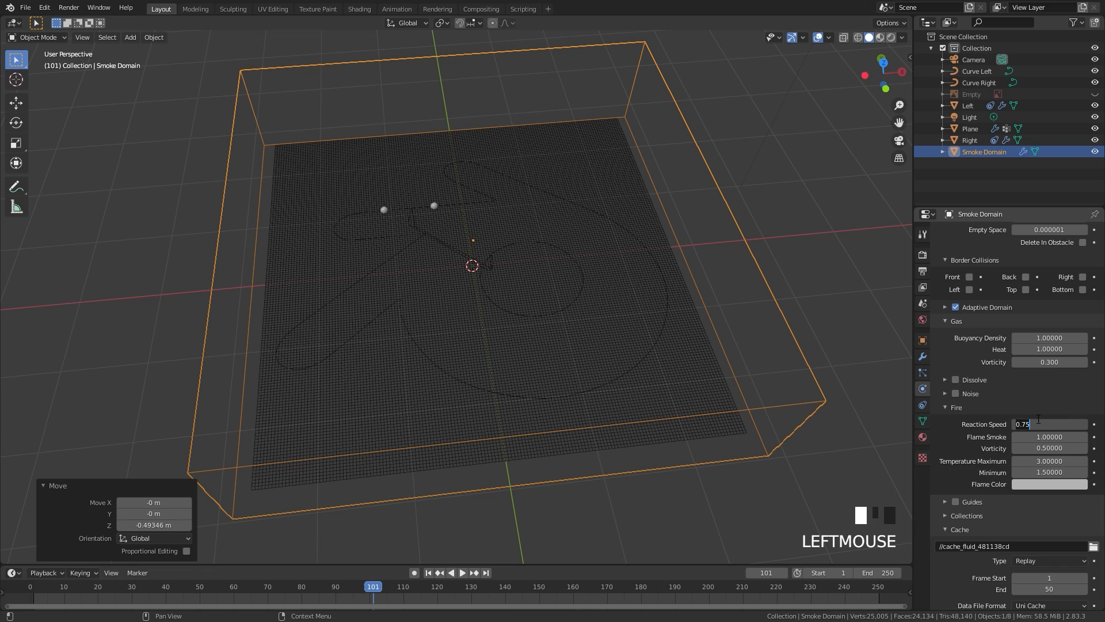
pyautogui.write('0.7')
pyautogui.press('Return')
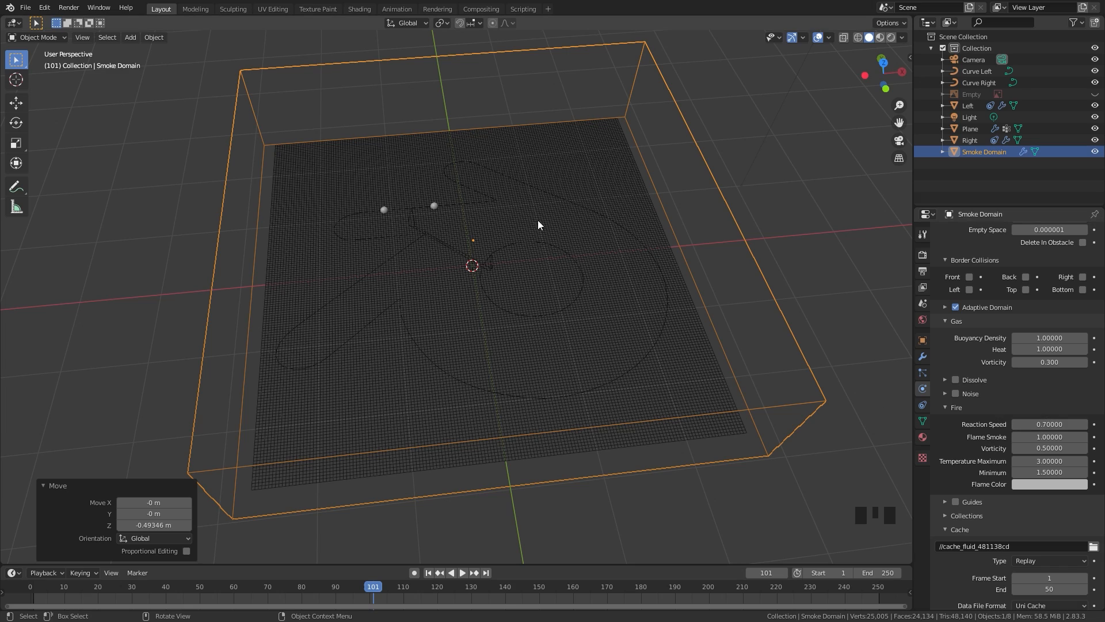
pyautogui.click(1051, 449)
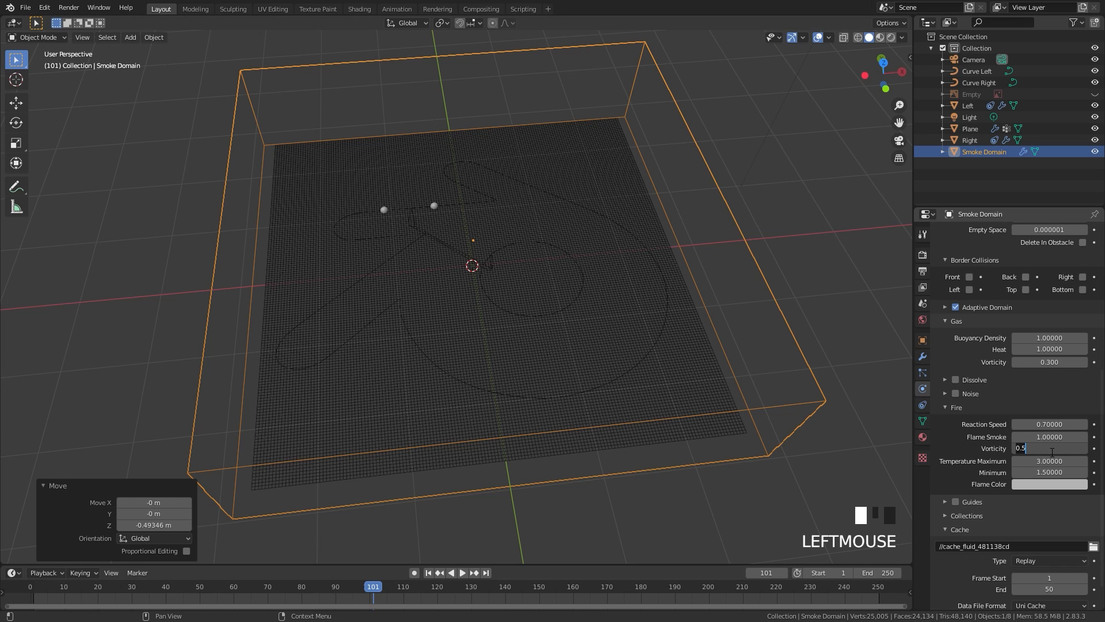
pyautogui.write('0.8')
pyautogui.press('Return')
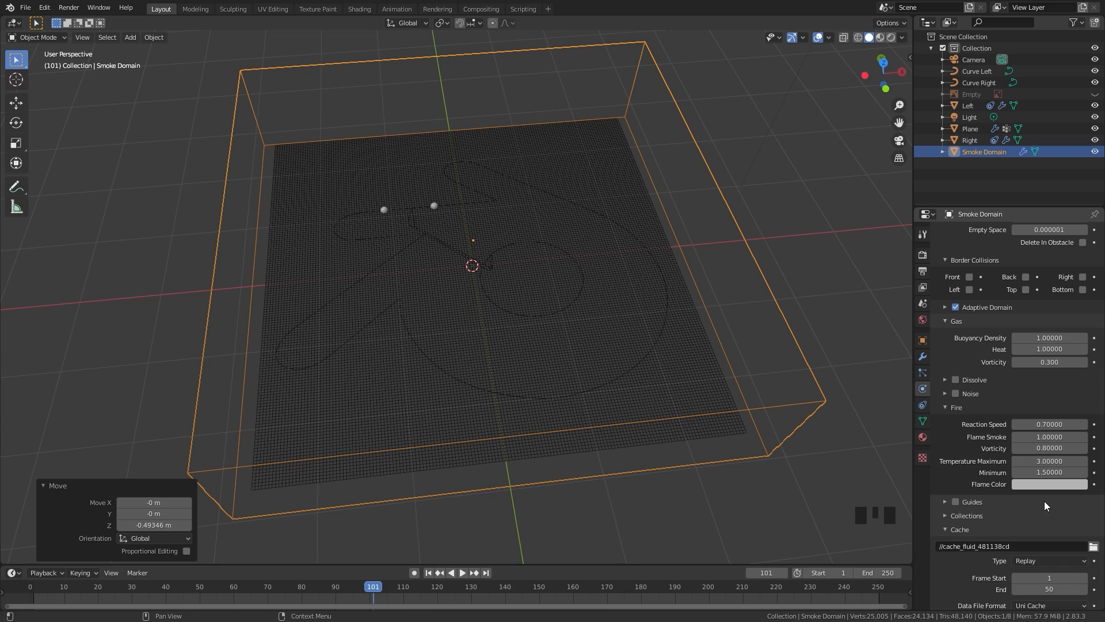
# - Go to frame 1, briefly play the smoke simulation and return to frame 1
pyautogui.scroll(2, 1043, 495)
pyautogui.scroll(-8, 1041, 424)
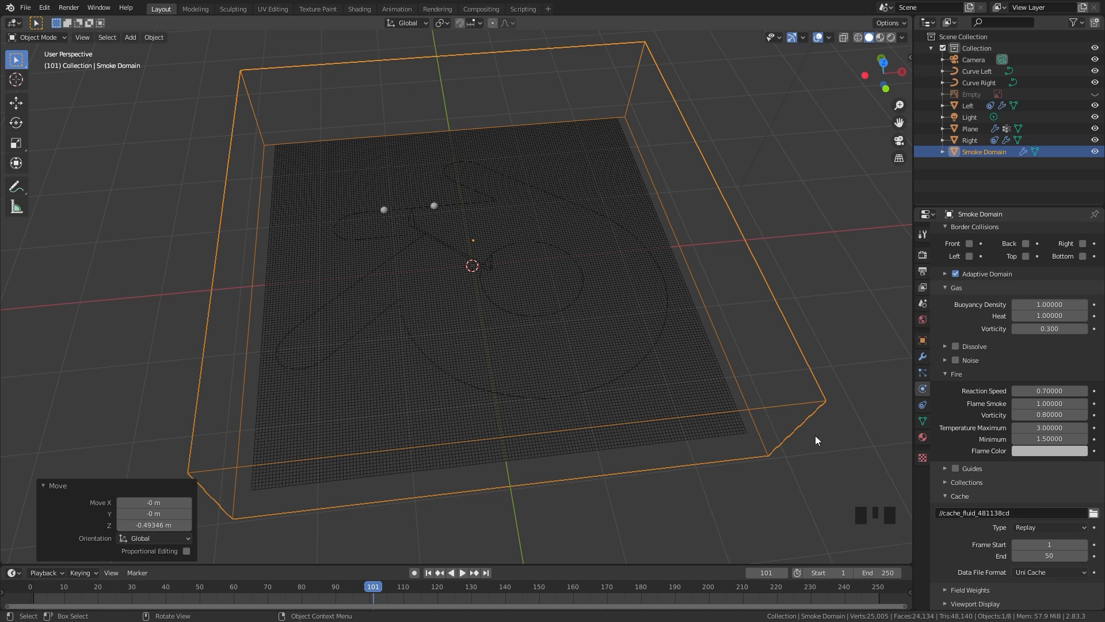
pyautogui.click(428, 572)
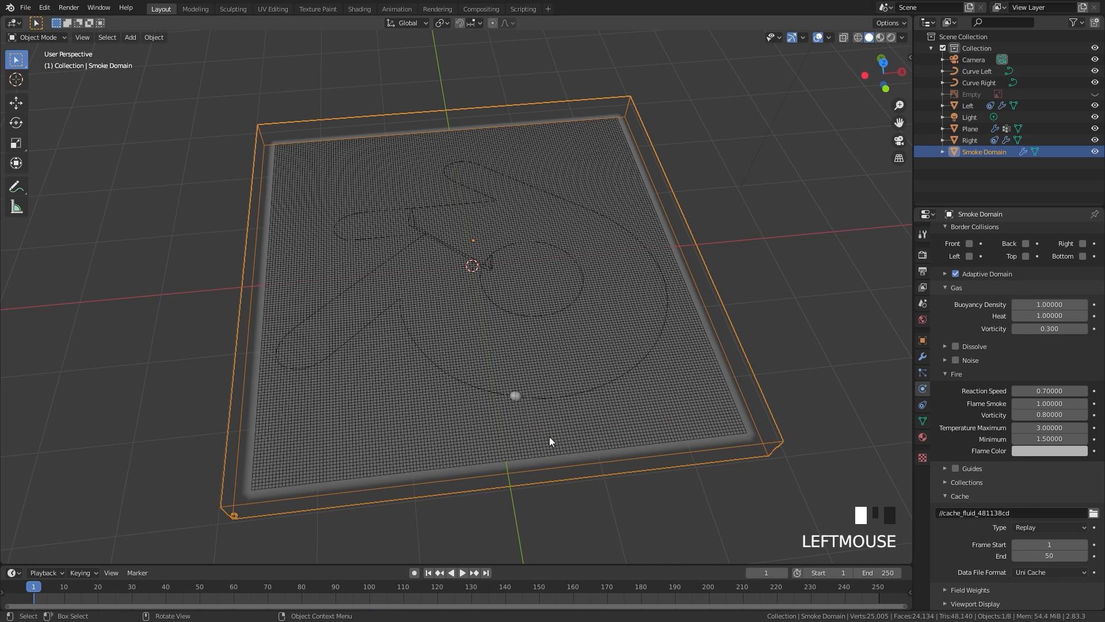
pyautogui.moveTo(549, 438); pyautogui.dragTo(547, 402, button='middle')
pyautogui.press('space')
pyautogui.press('space')
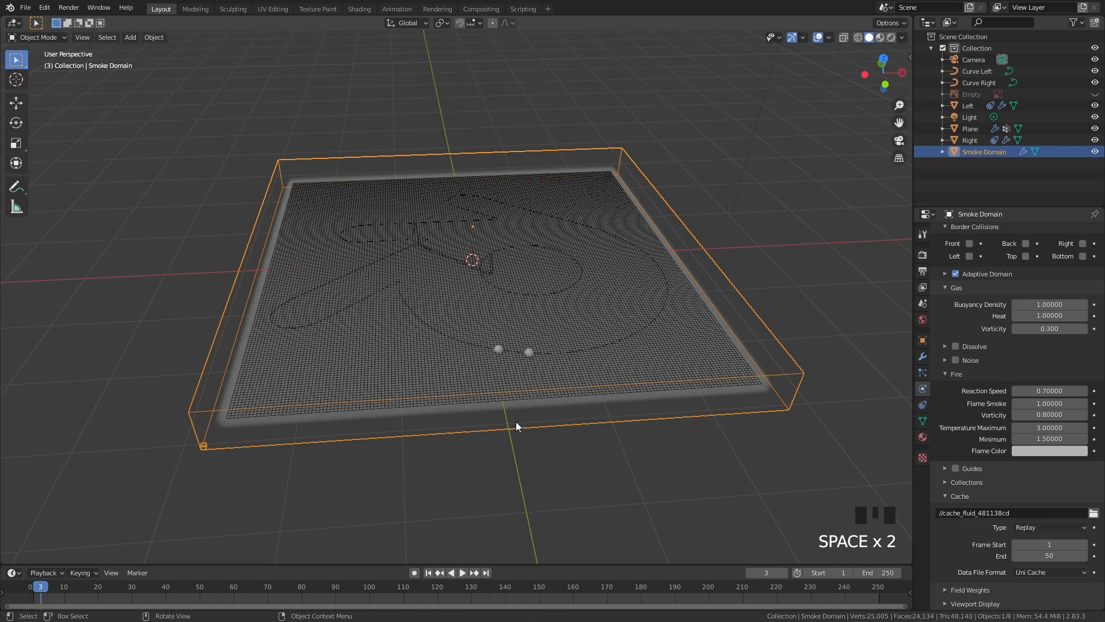
pyautogui.hotkey('shift', 'Left')
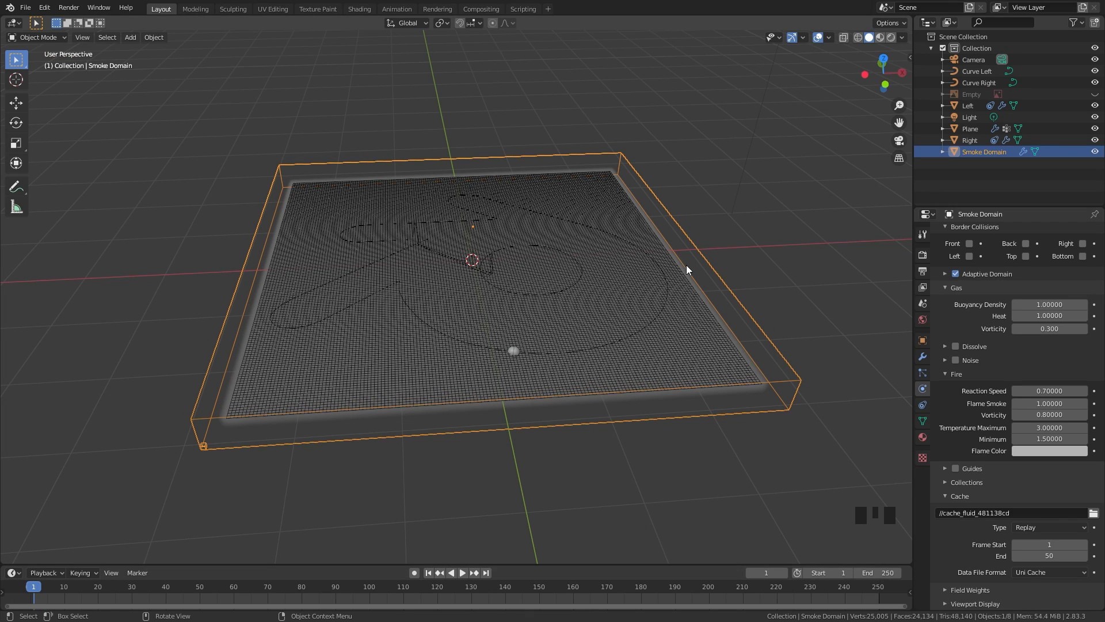
# - Change the smoke domain's cache type to Modular
pyautogui.click(1034, 528)
pyautogui.click(1047, 551)
pyautogui.click(1047, 548)
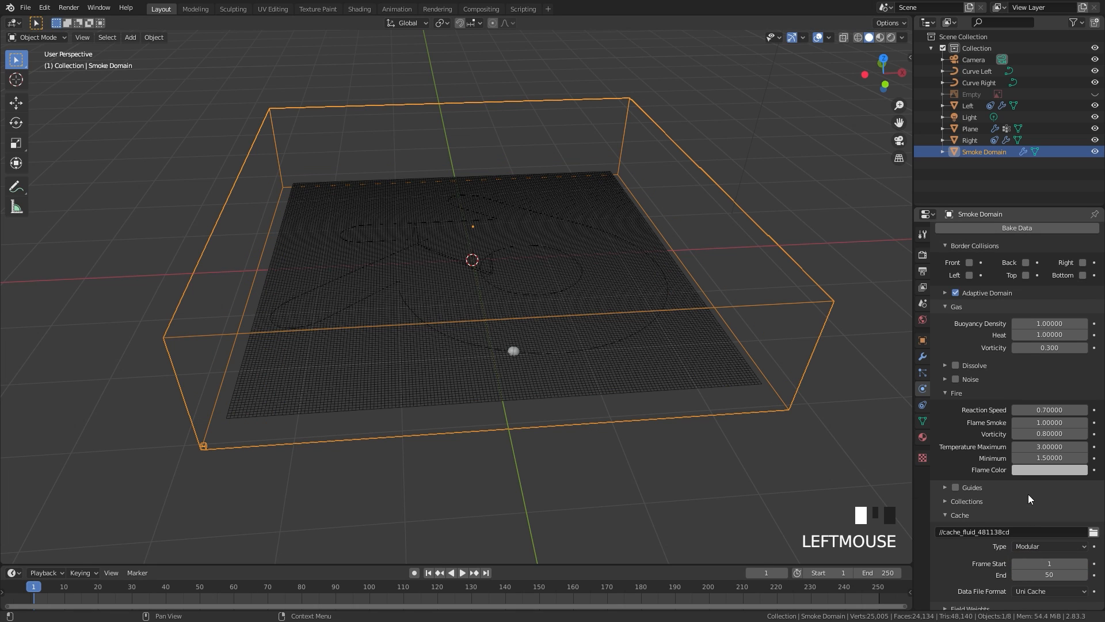
pyautogui.scroll(3, 1030, 306)
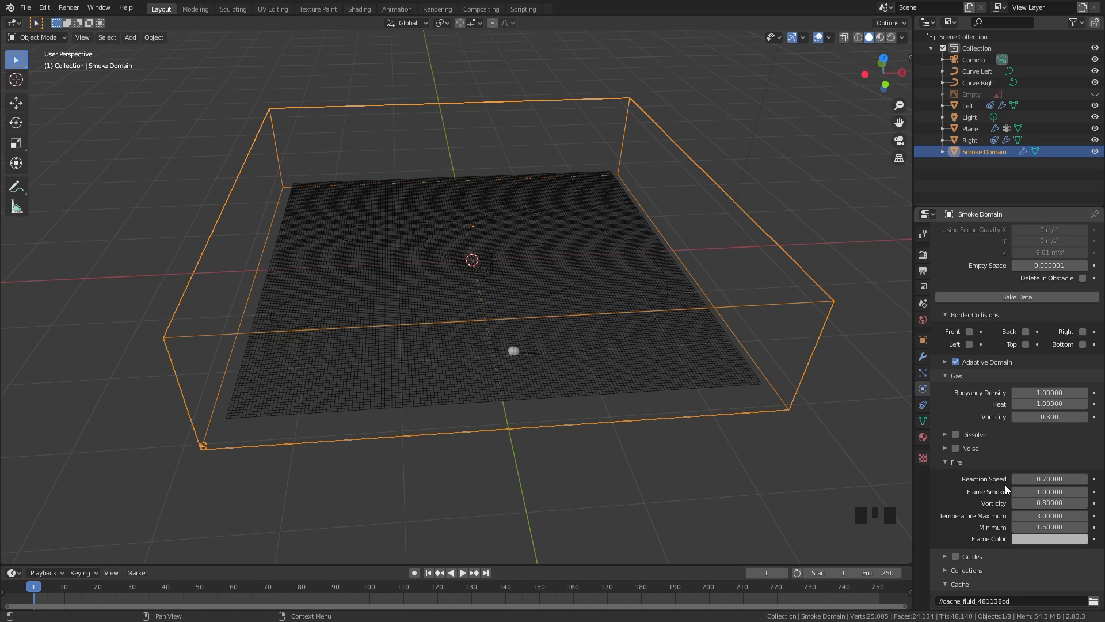
pyautogui.scroll(-8, 1030, 484)
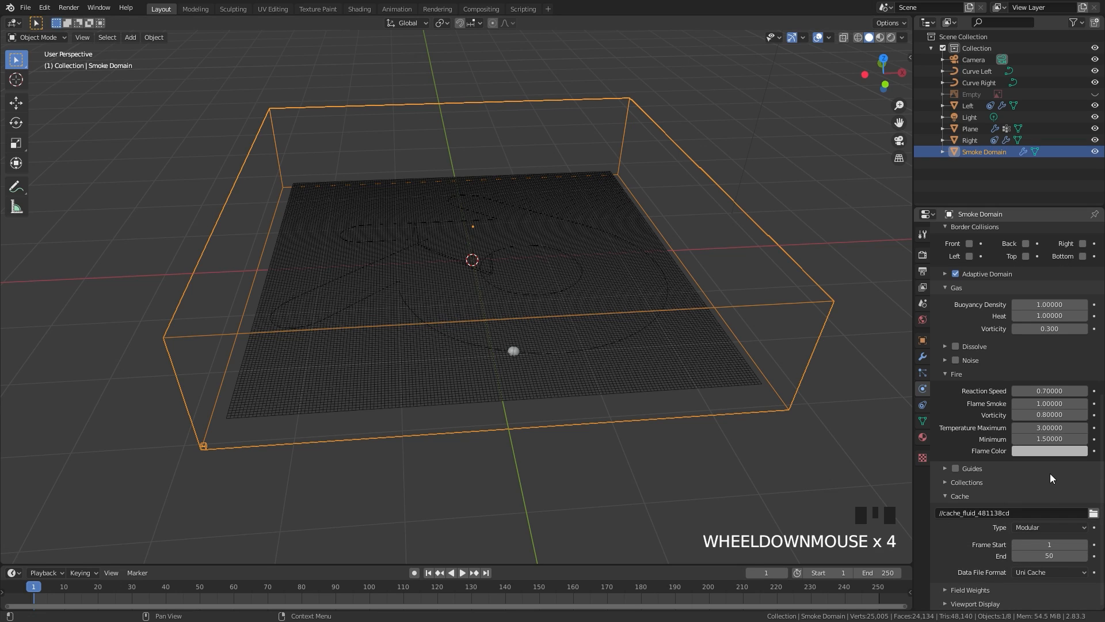
# - Set both the smoke domain's cache end frame and the scene's end frame to 180
pyautogui.click(1043, 556)
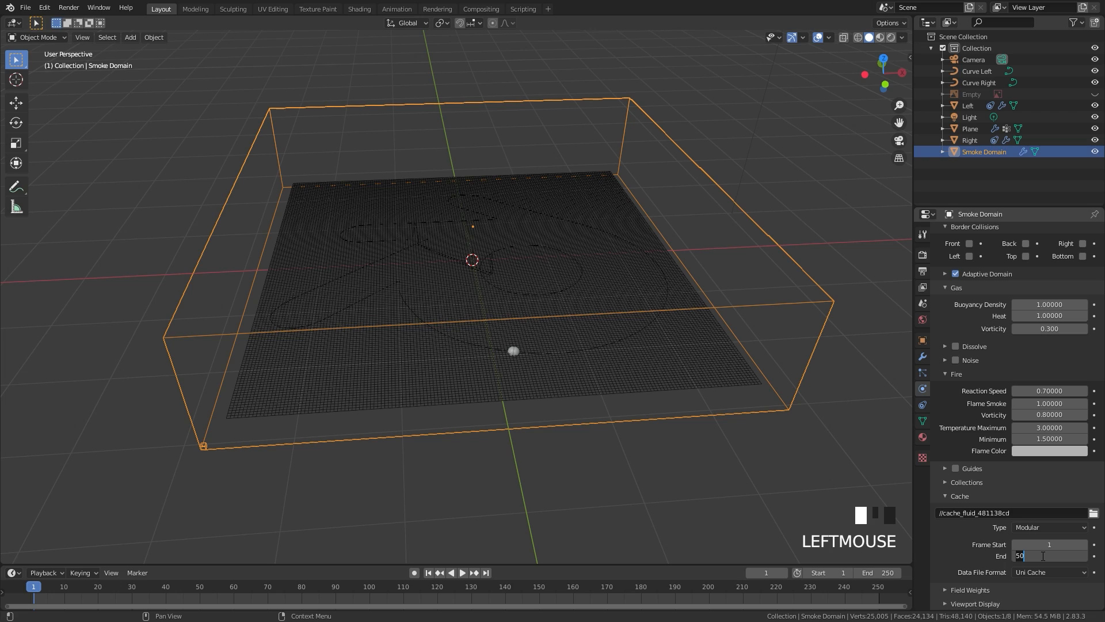
pyautogui.write('180')
pyautogui.press('Return')
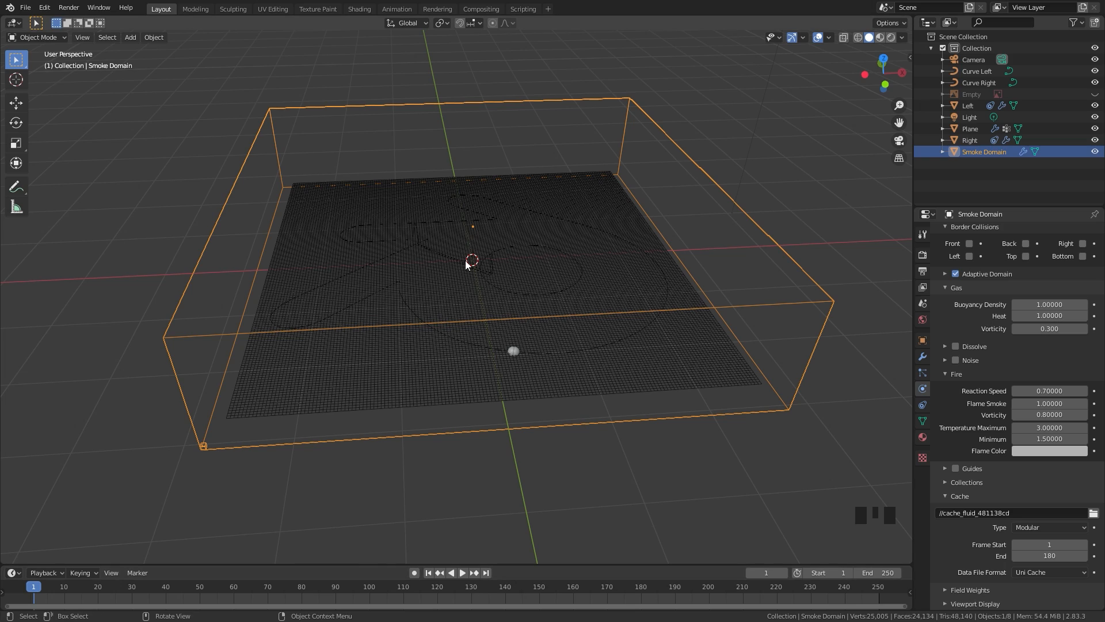
pyautogui.click(878, 573)
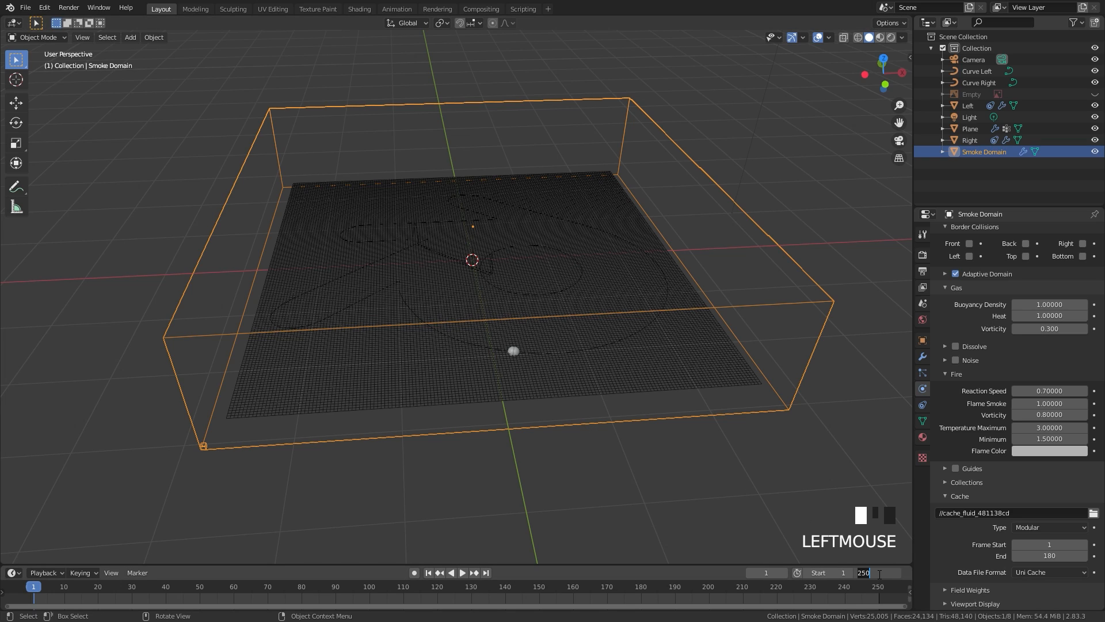
pyautogui.write('180')
pyautogui.press('Return')
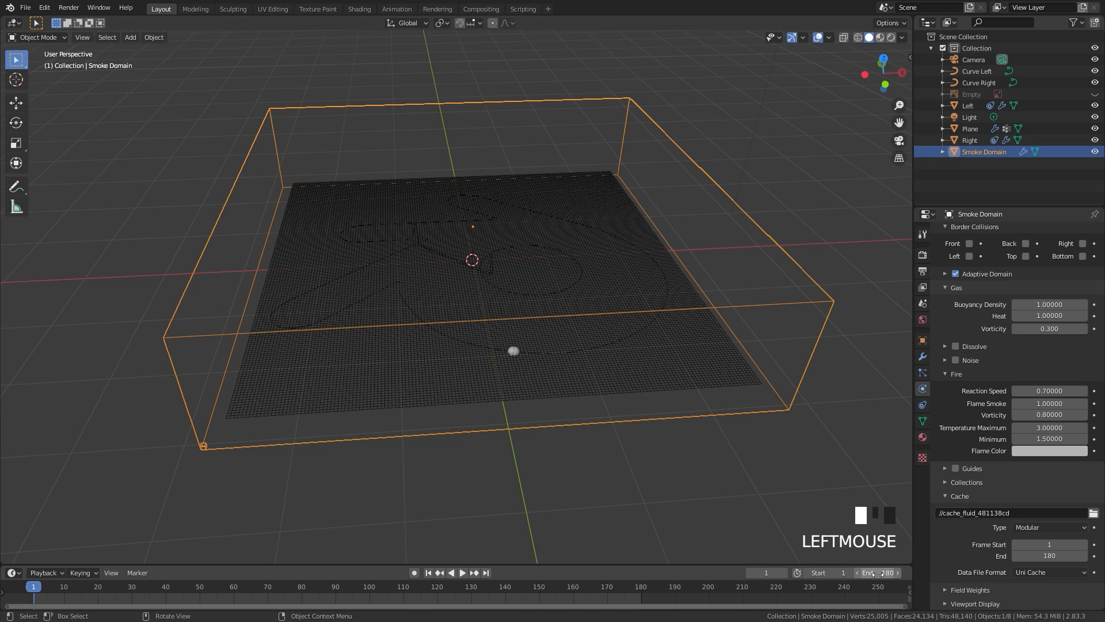
pyautogui.scroll(-11, 1086, 341)
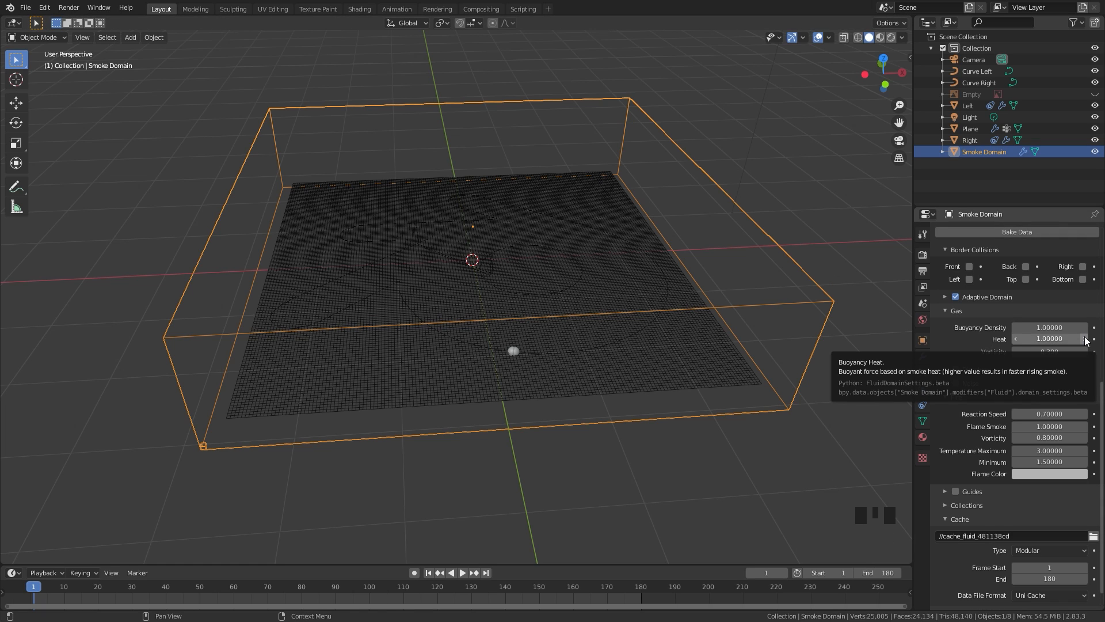
# - Set the plane's fluid flow type to Fire and assign dp_weight as its flow vertex group
pyautogui.click(678, 351)
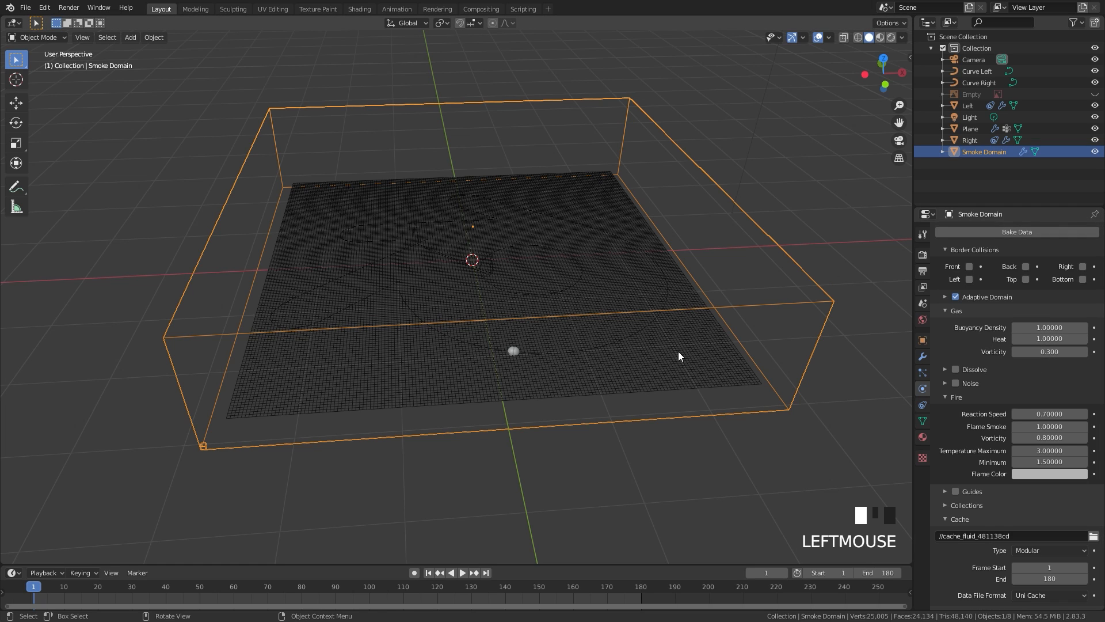
pyautogui.click(681, 332)
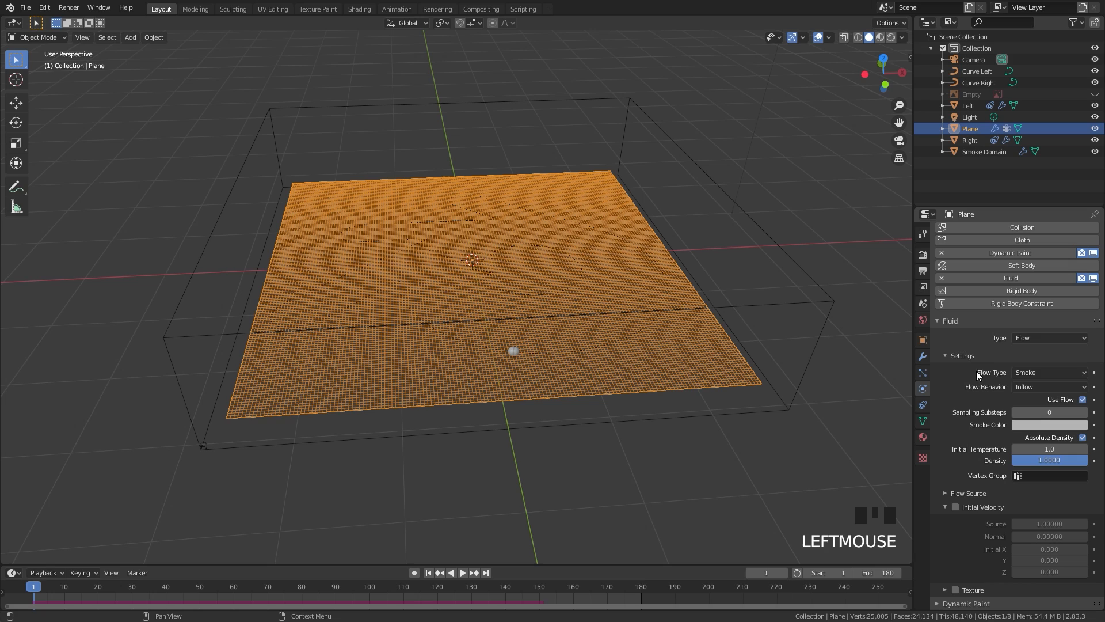
pyautogui.click(1030, 373)
pyautogui.click(1021, 411)
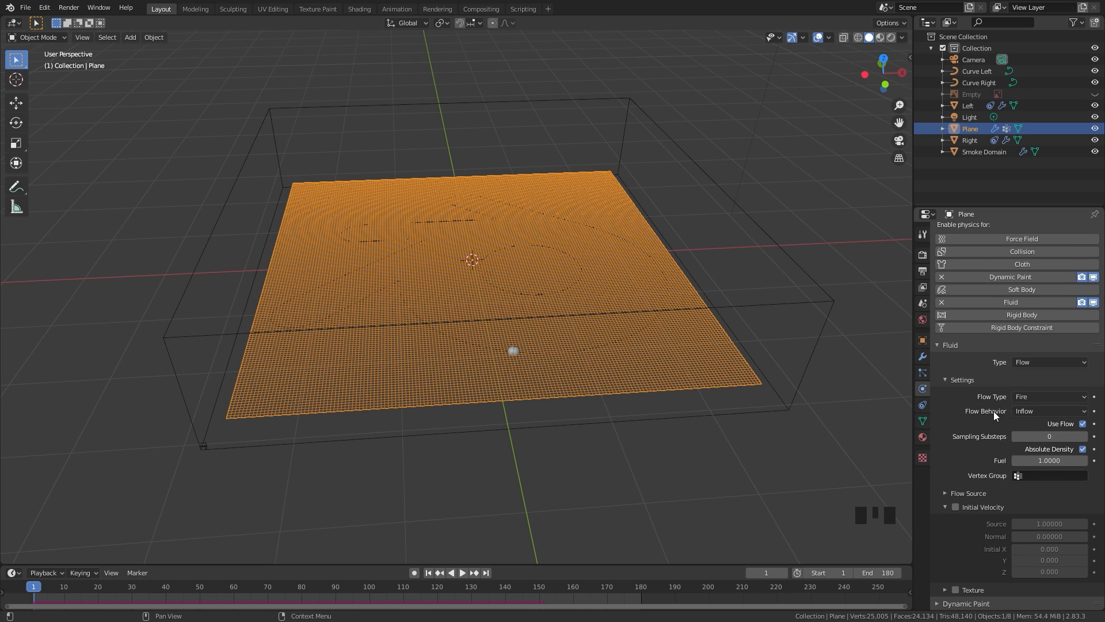
pyautogui.click(1024, 411)
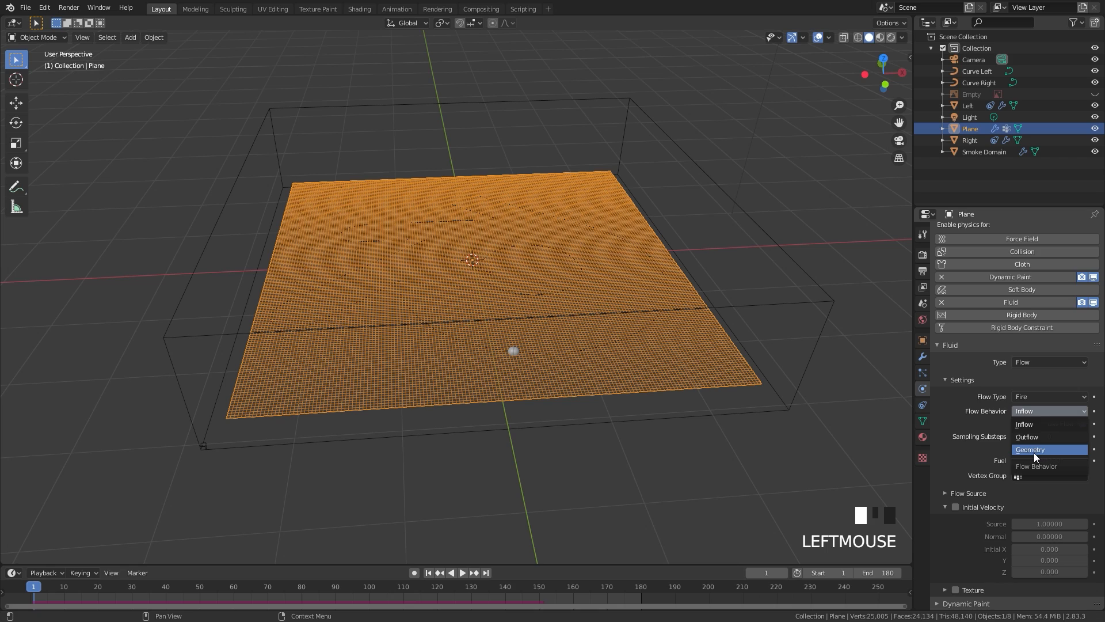
pyautogui.scroll(-3, 975, 408)
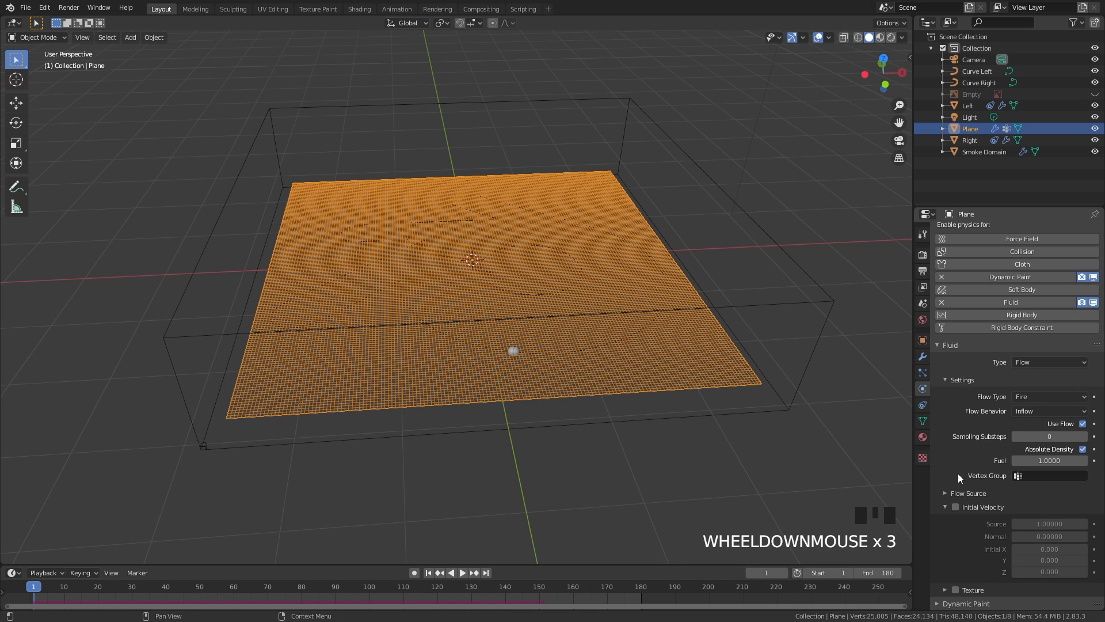
pyautogui.click(1018, 476)
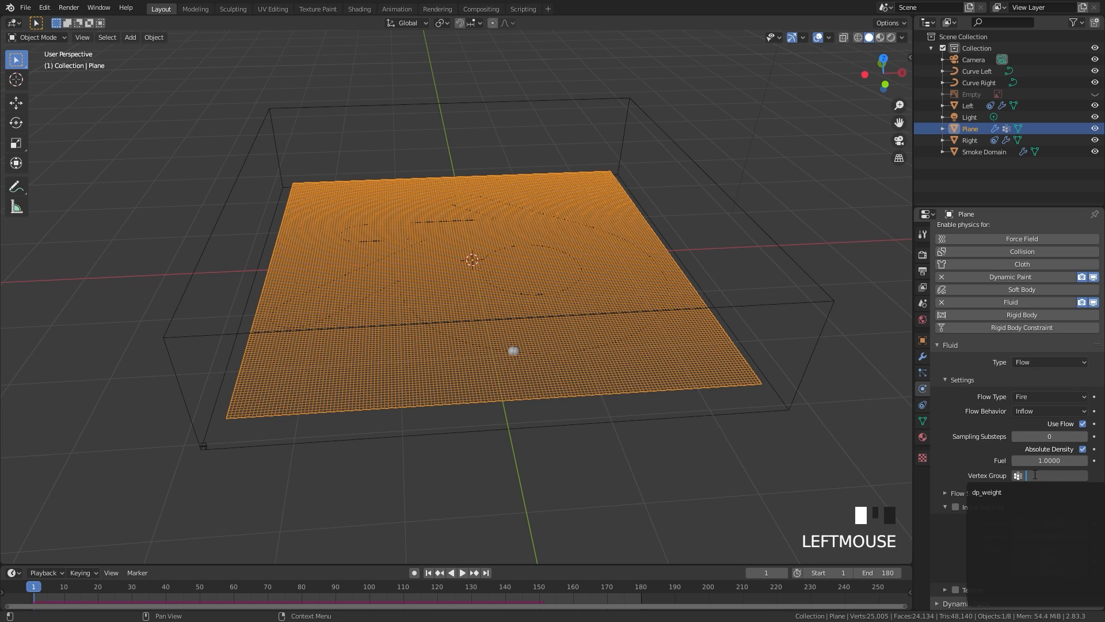
pyautogui.click(1001, 492)
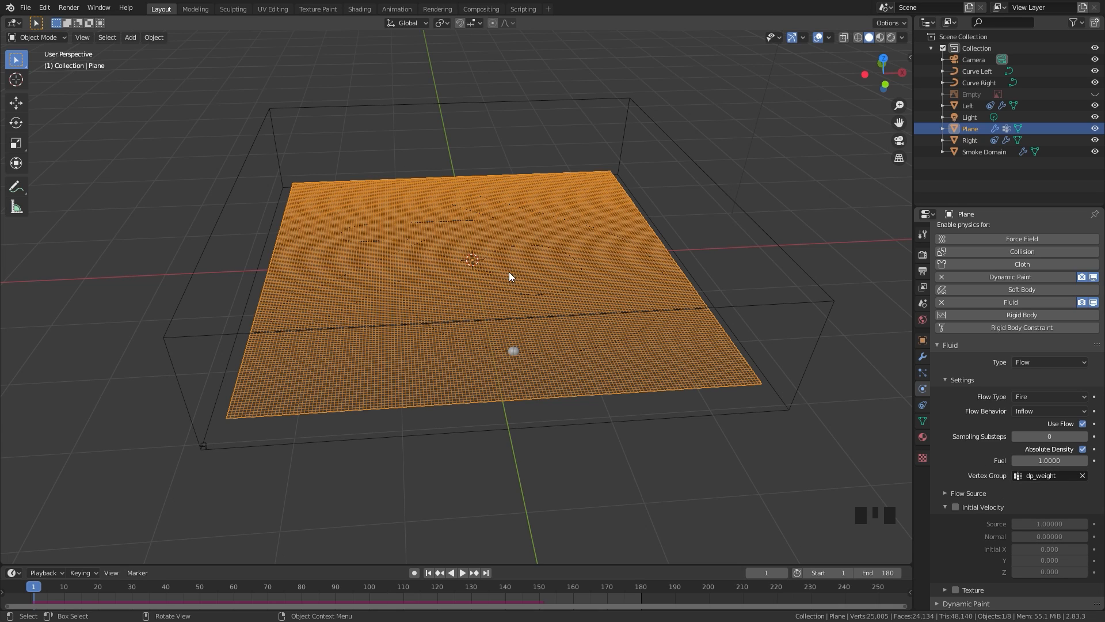
# - Enable and expand the texture settings of the plane's fire flow
pyautogui.click(956, 590)
pyautogui.click(973, 588)
pyautogui.scroll(-8, 1027, 512)
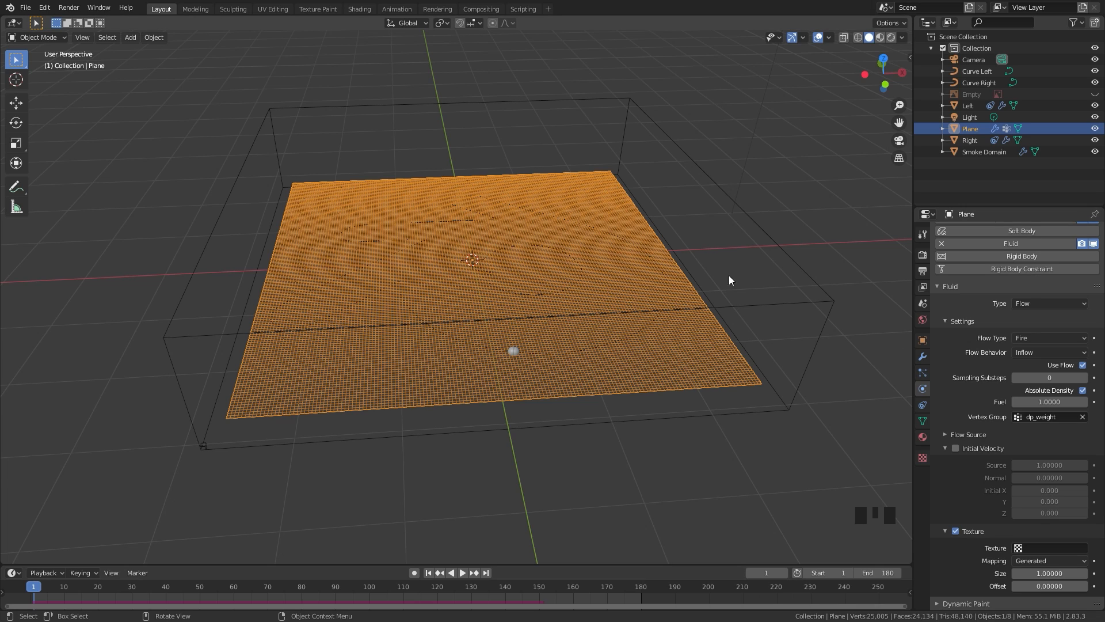
# - Create a new texture, change its type to Clouds and set its size to 0.1
pyautogui.click(922, 458)
pyautogui.click(1005, 253)
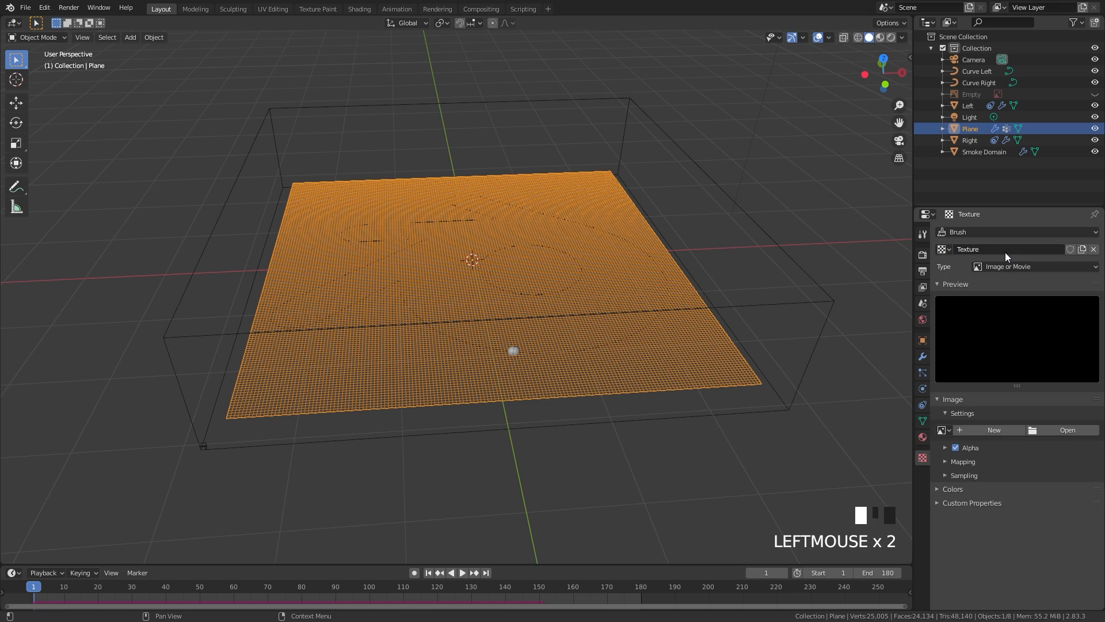
pyautogui.click(1021, 266)
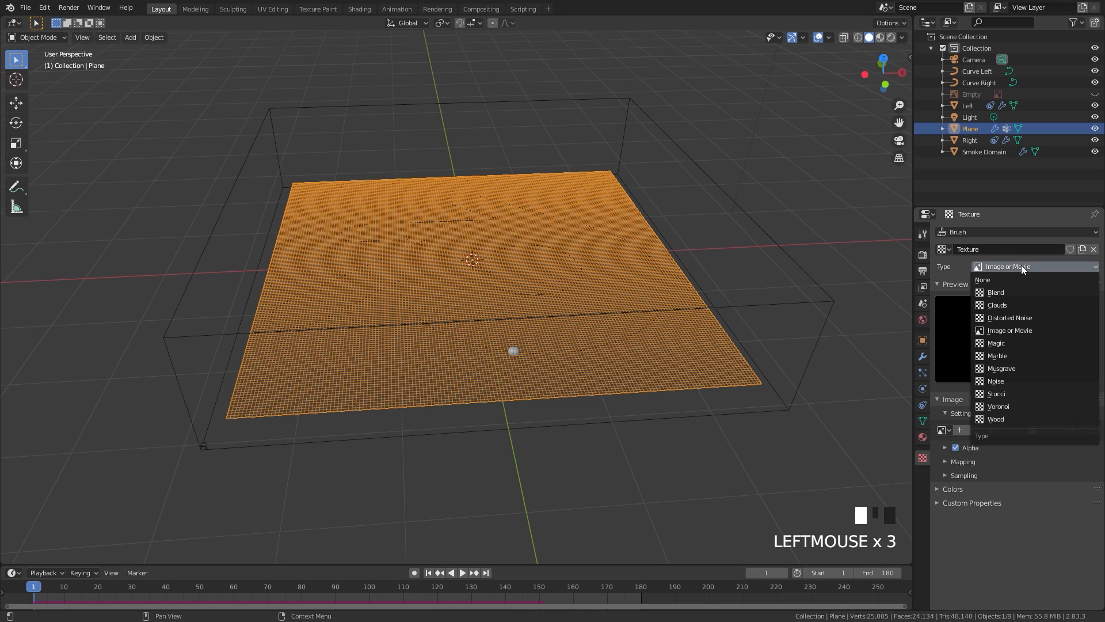
pyautogui.click(997, 305)
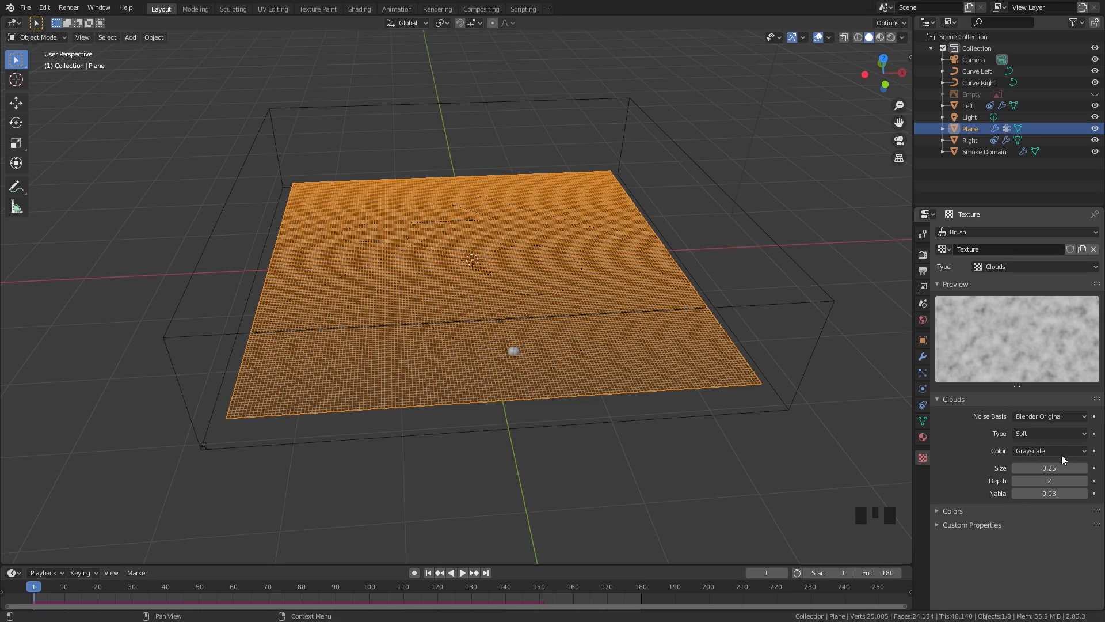
pyautogui.click(1048, 468)
pyautogui.write('.1')
pyautogui.press('Return')
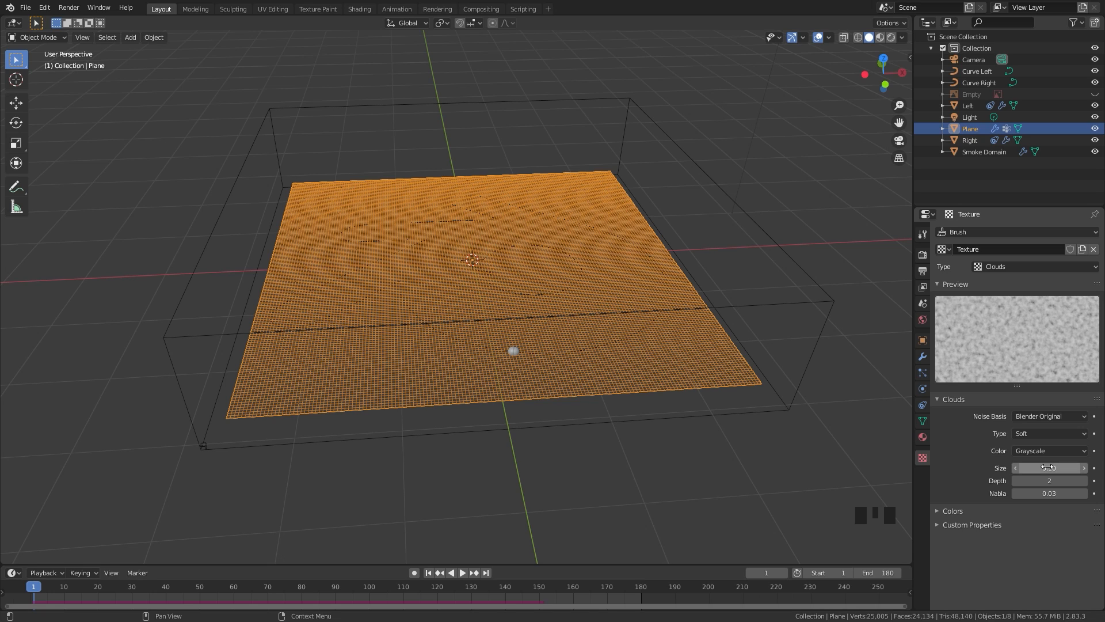
# - Assign the Clouds texture to the plane's fire flow and set the flow texture size to 0.5
pyautogui.click(923, 388)
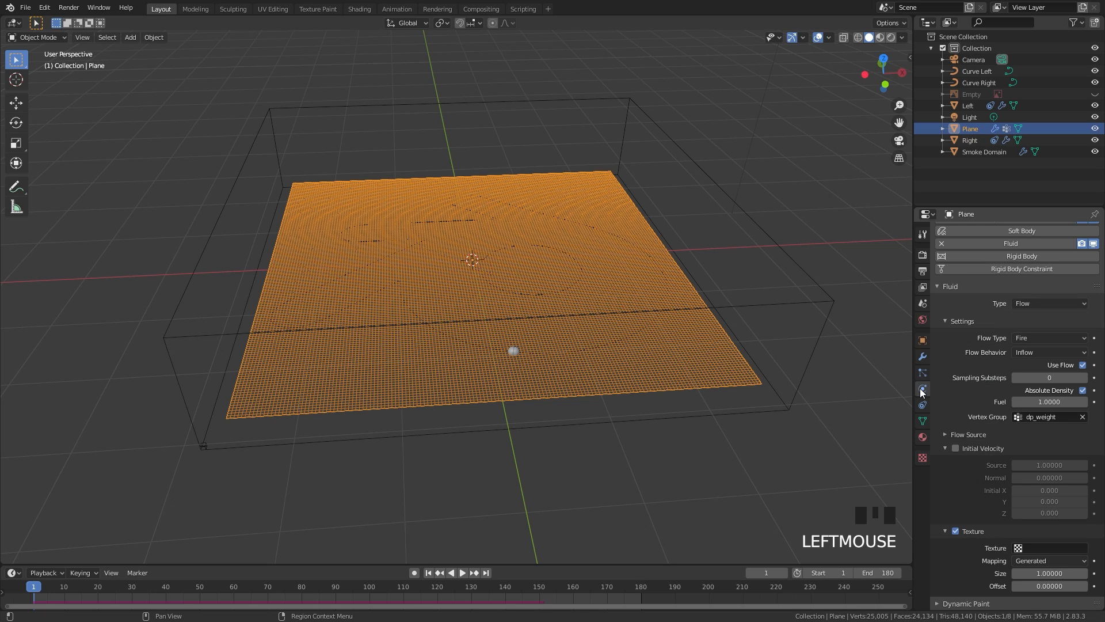
pyautogui.click(1044, 547)
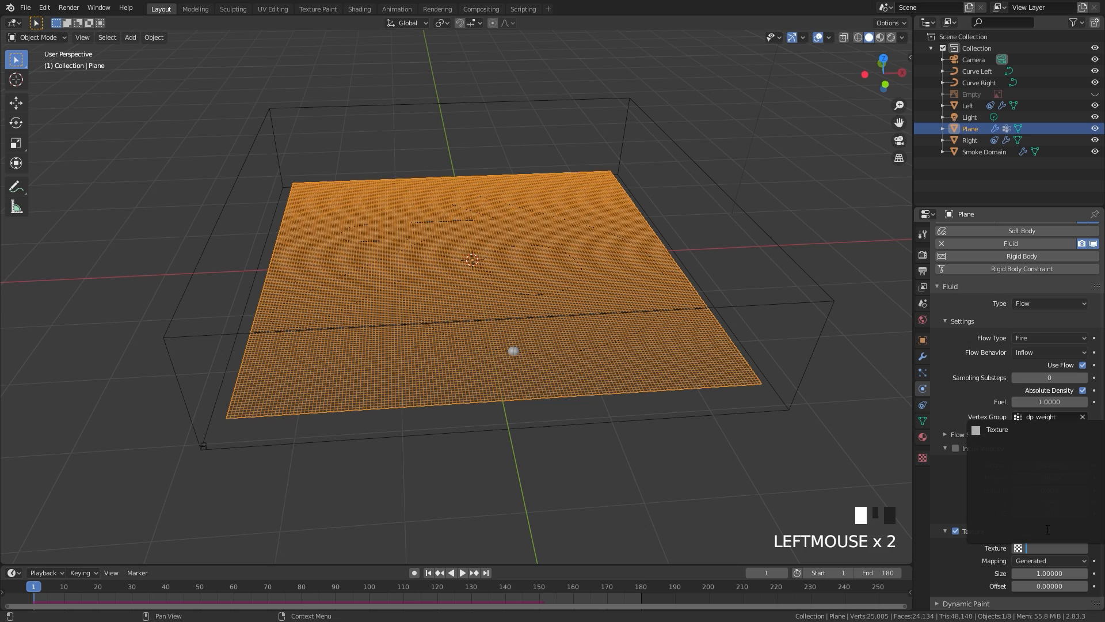
pyautogui.click(996, 431)
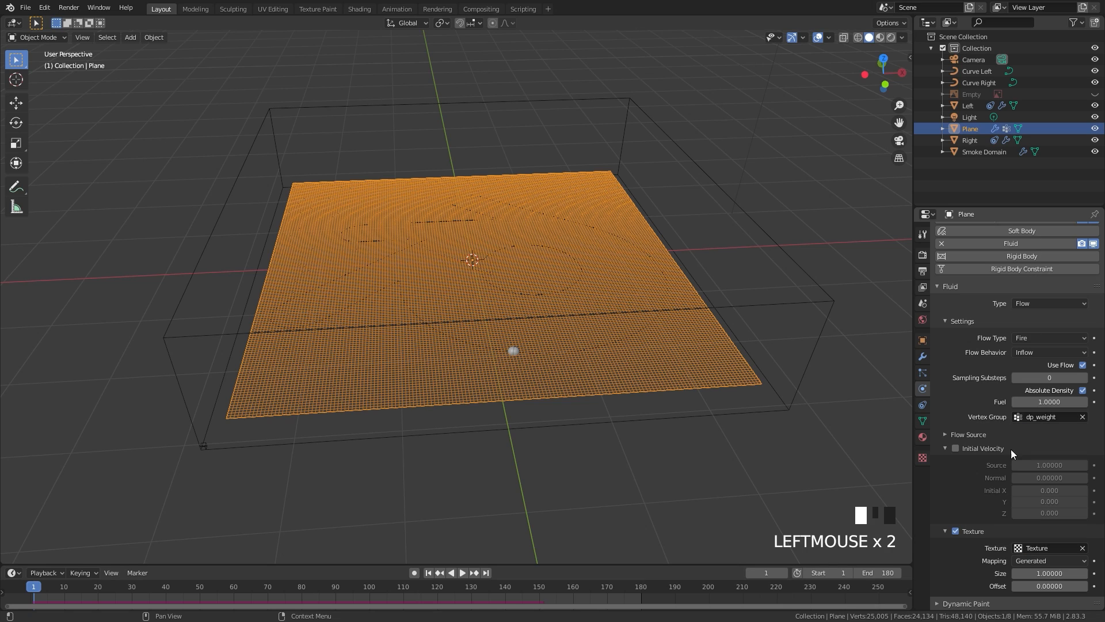
pyautogui.click(1044, 573)
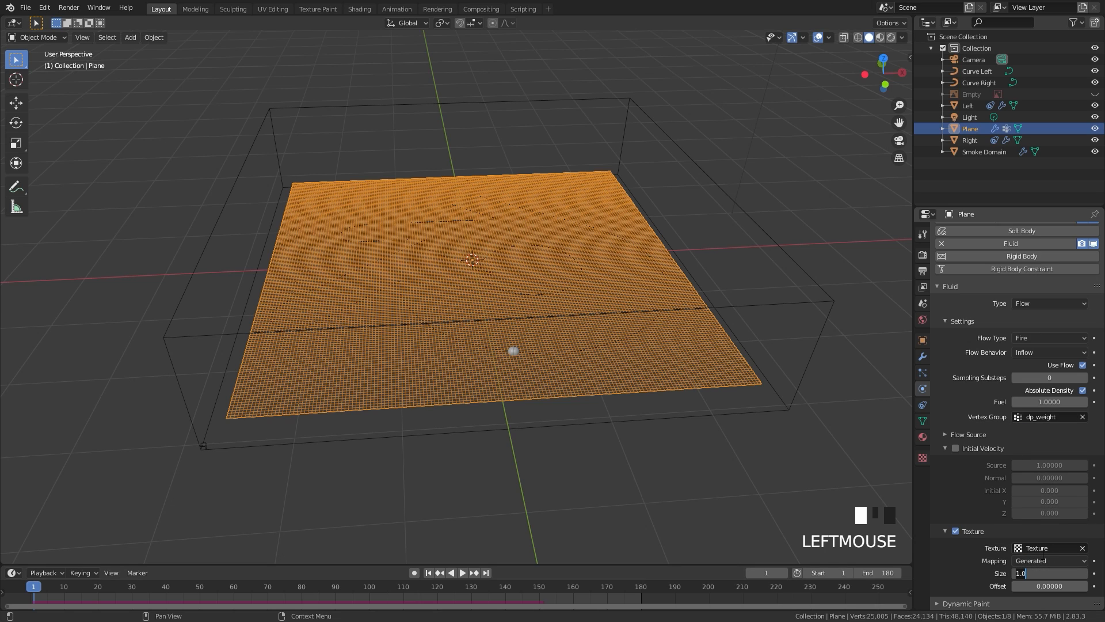
pyautogui.write('0.5')
pyautogui.press('Return')
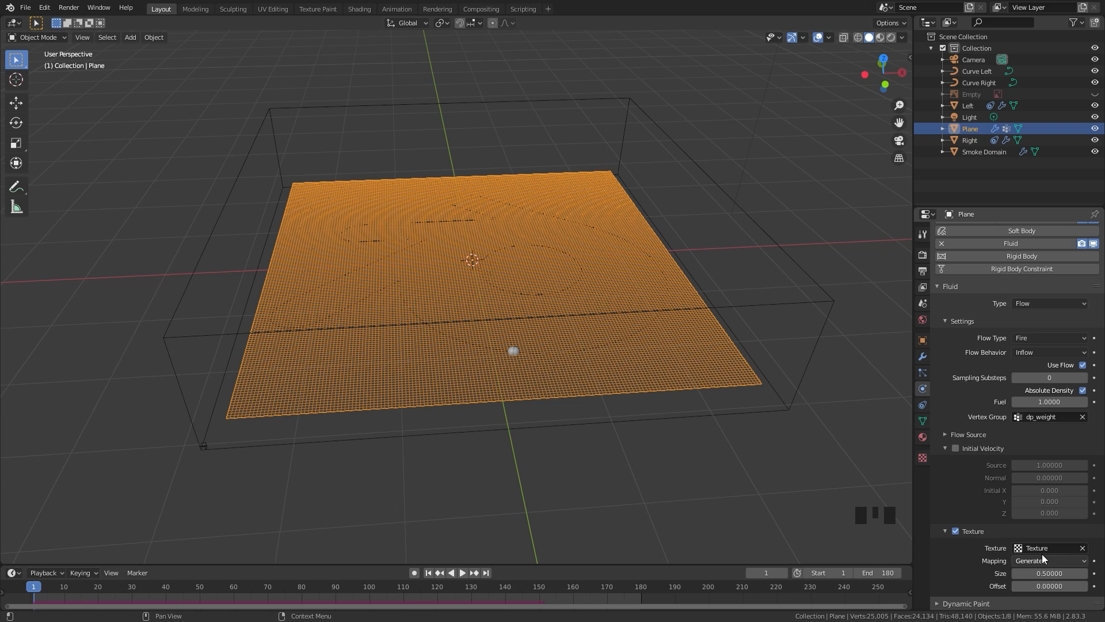
pyautogui.scroll(-4, 1042, 553)
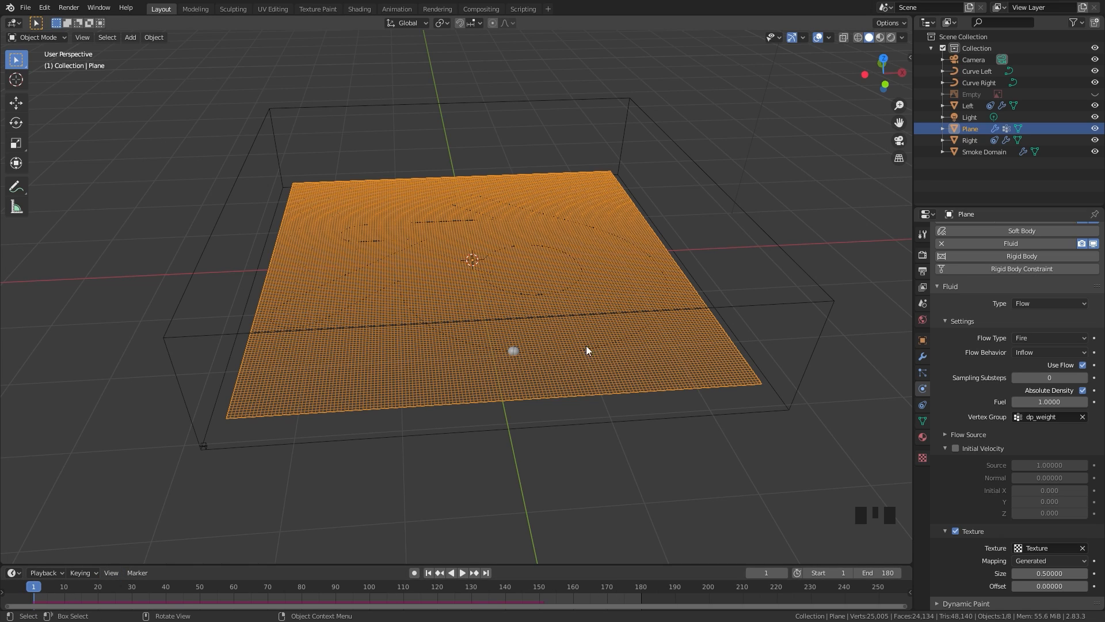
# - Scrub briefly through the animation, return to frame 1 and keyframe the flow texture's offset at 0
pyautogui.moveTo(436, 587); pyautogui.dragTo(94, 587)
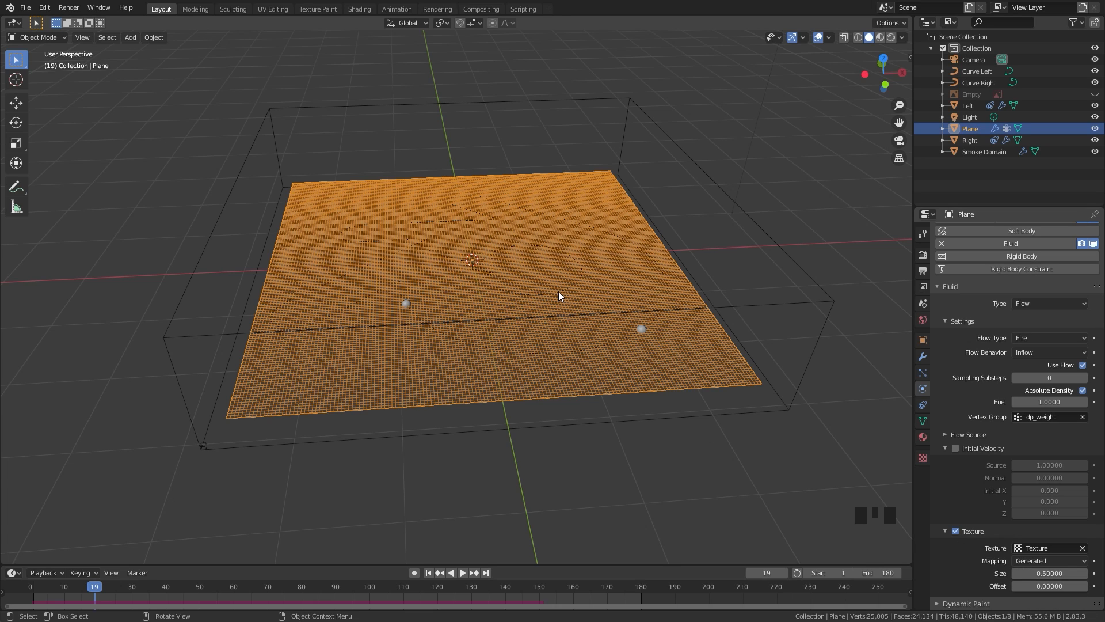
pyautogui.click(429, 572)
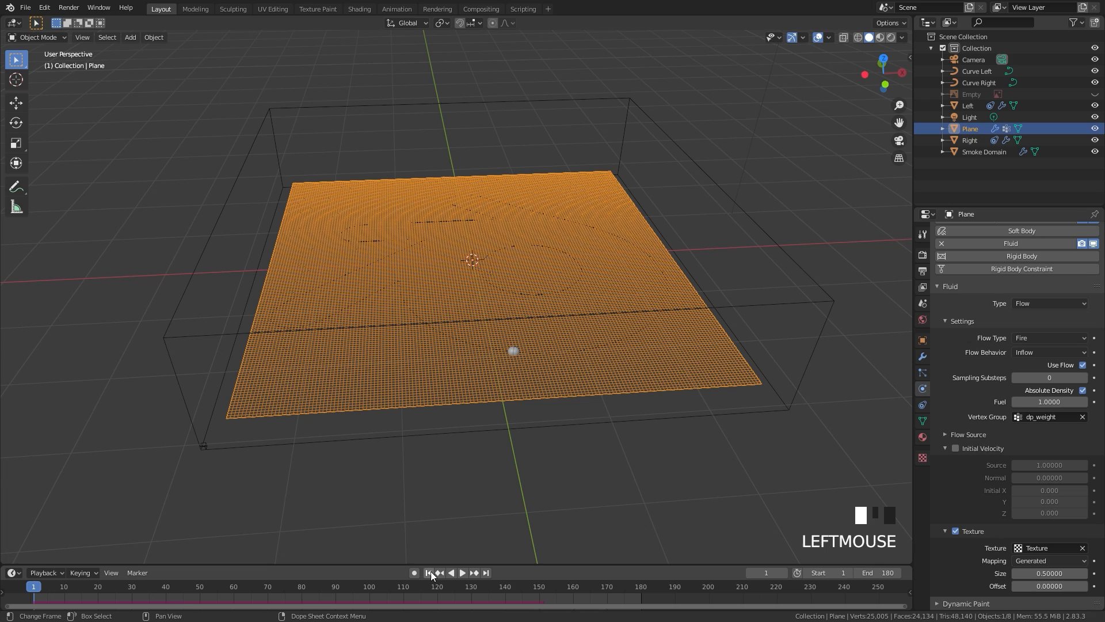
pyautogui.click(1094, 586)
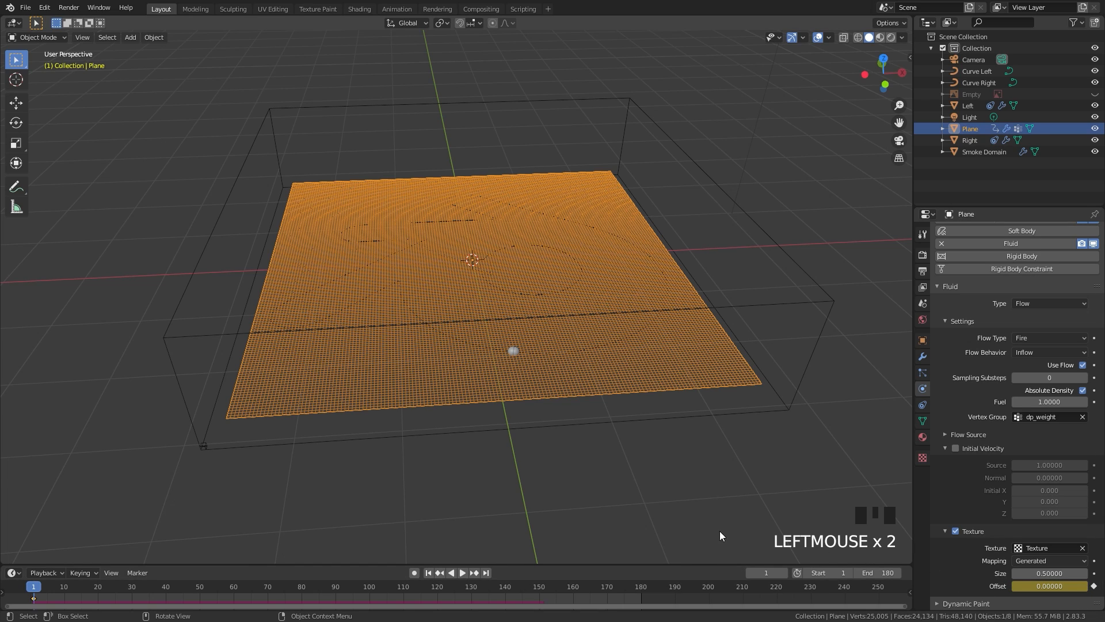
# - Go to frame 180 and keyframe the flow texture's offset at 0.8
pyautogui.click(486, 572)
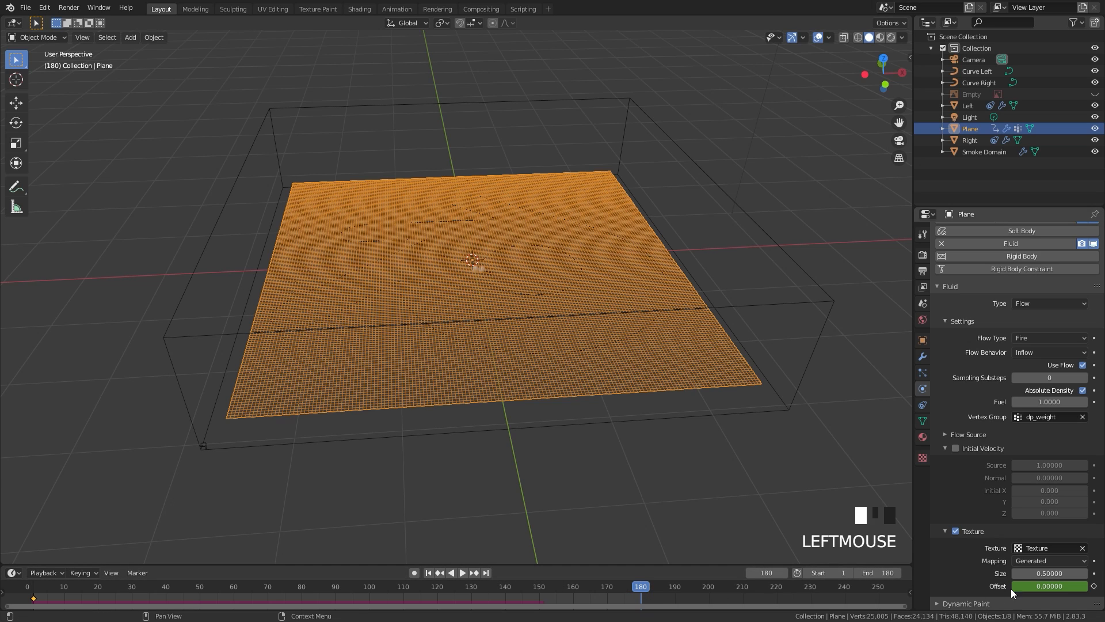
pyautogui.click(1031, 586)
pyautogui.write('.8')
pyautogui.press('Return')
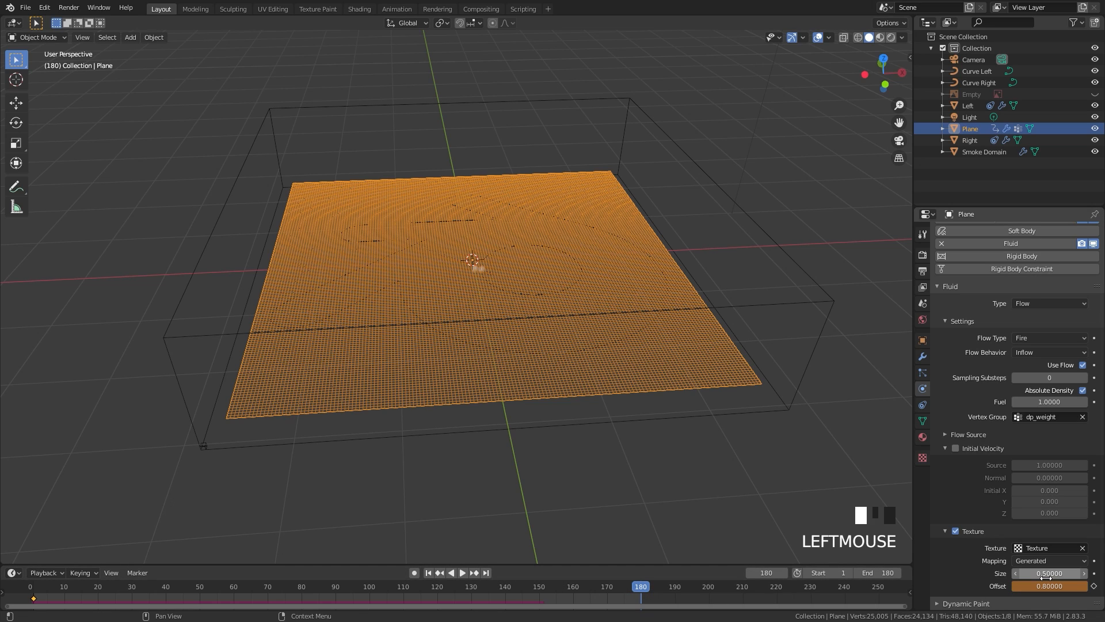
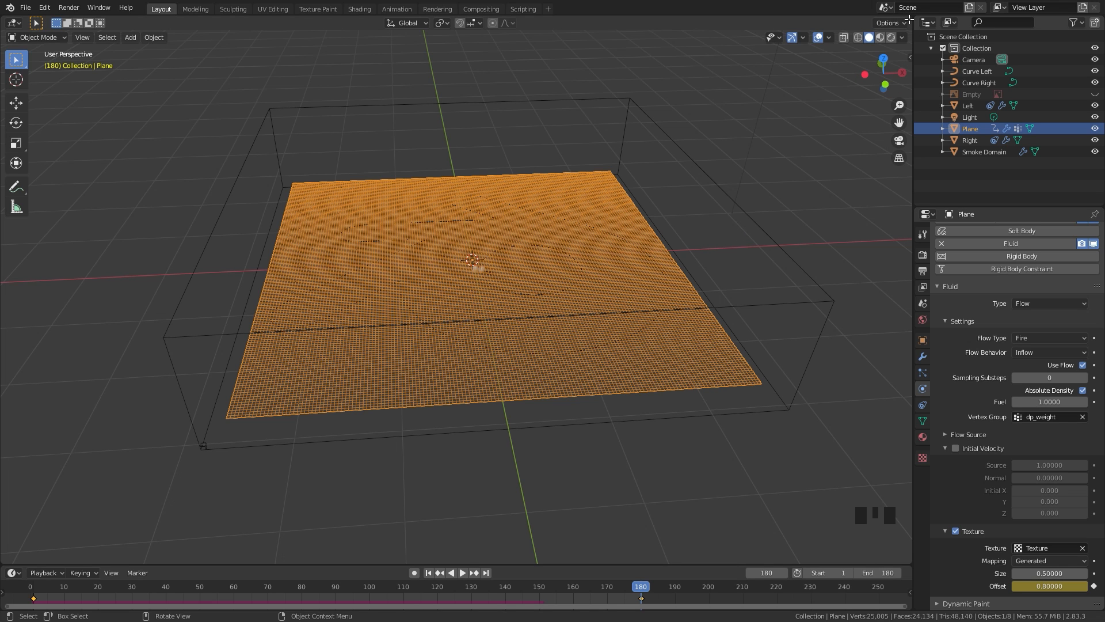
# - Split the 3D viewport, show the Graph Editor in the new area and set the offset keyframes' interpolation to Linear
pyautogui.moveTo(910, 19); pyautogui.dragTo(502, 38)
pyautogui.click(515, 22)
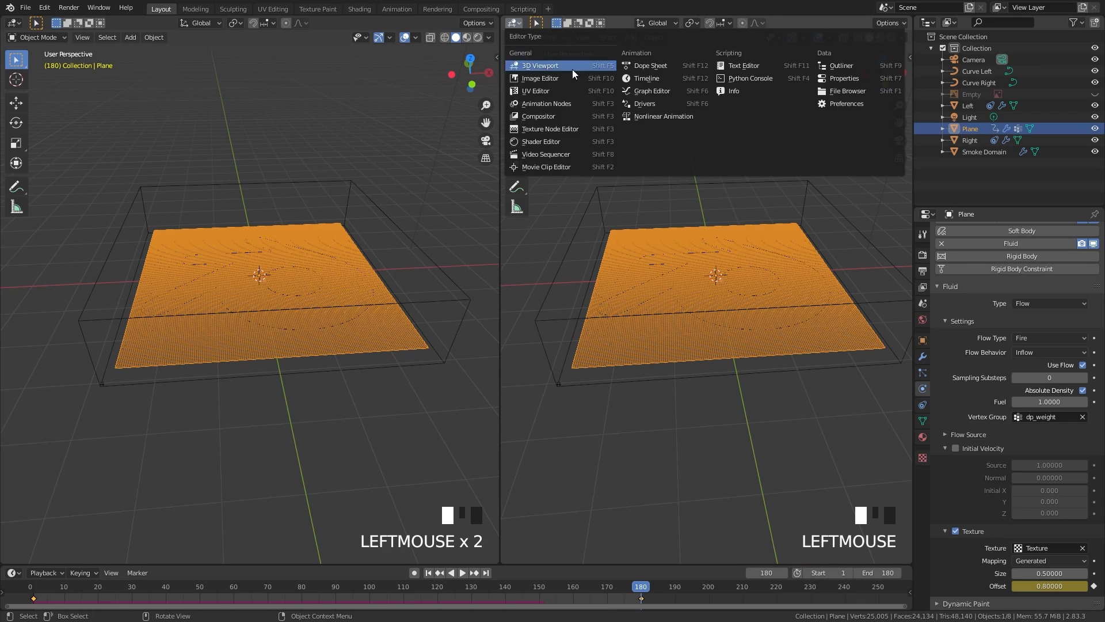
pyautogui.click(654, 93)
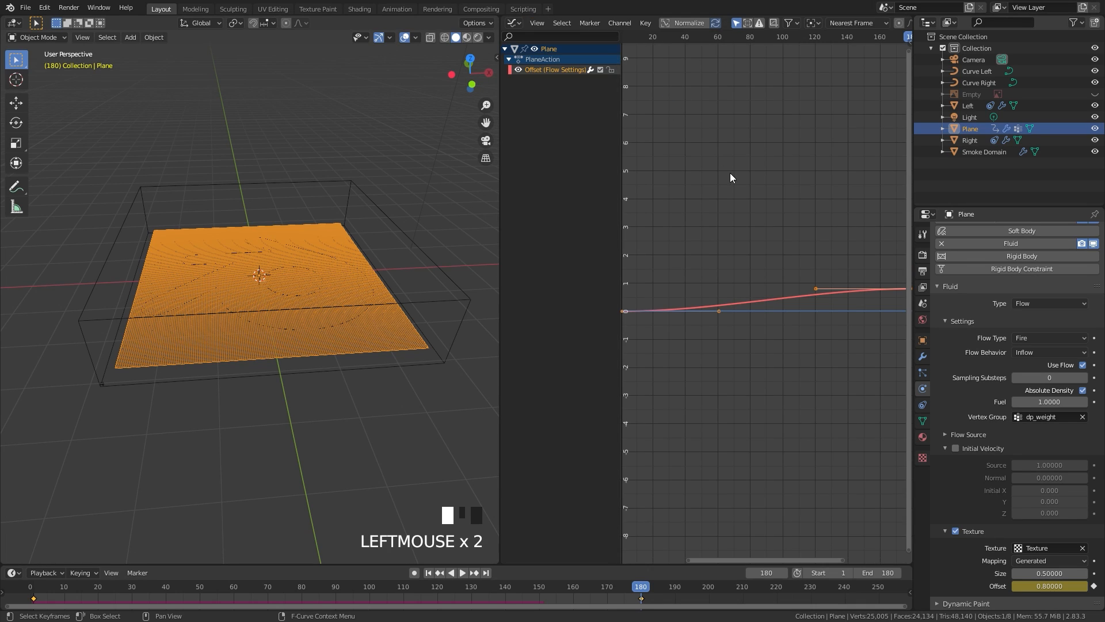
pyautogui.scroll(-3, 720, 313)
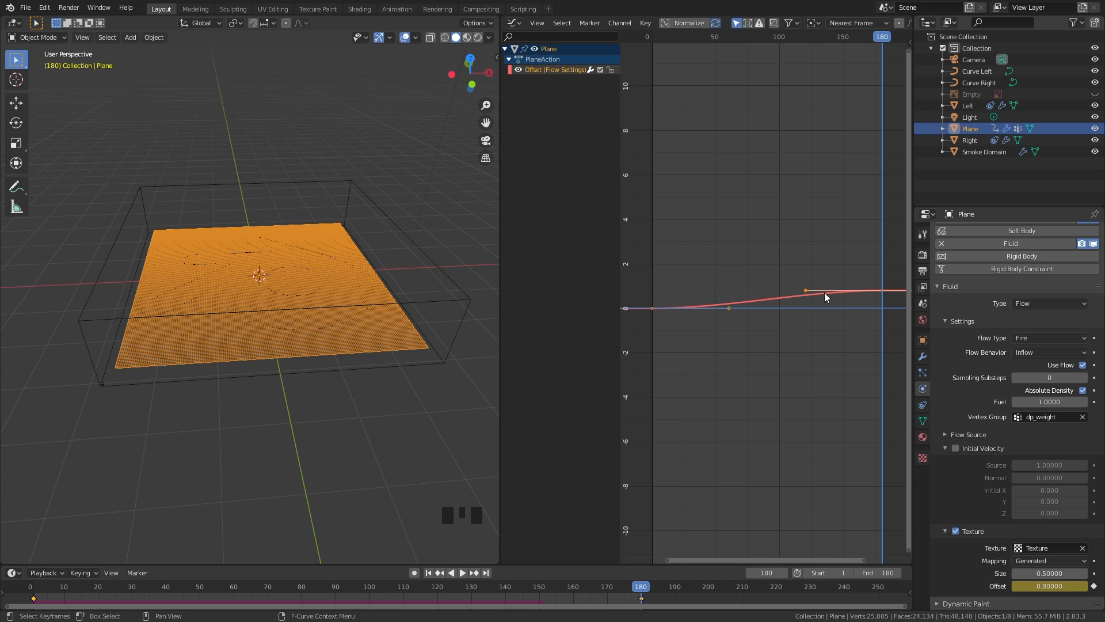
pyautogui.press('t')
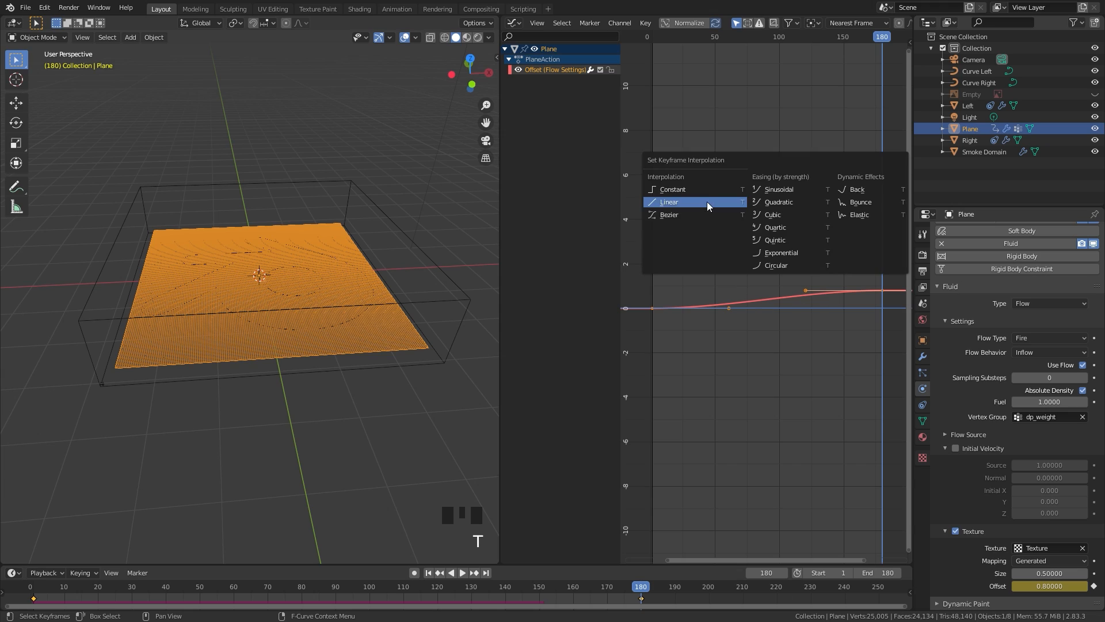
pyautogui.click(666, 205)
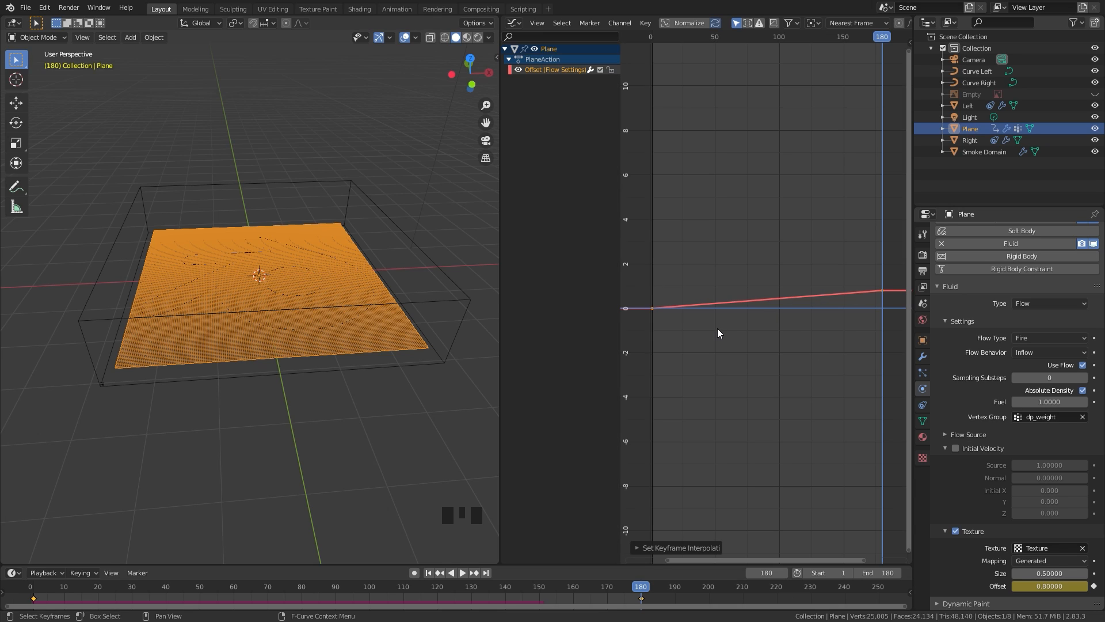
# - Add a Wind force field and rotate it about -90° in the front view so it blows sideways along the X axis
pyautogui.hotkey('shift', 'a')
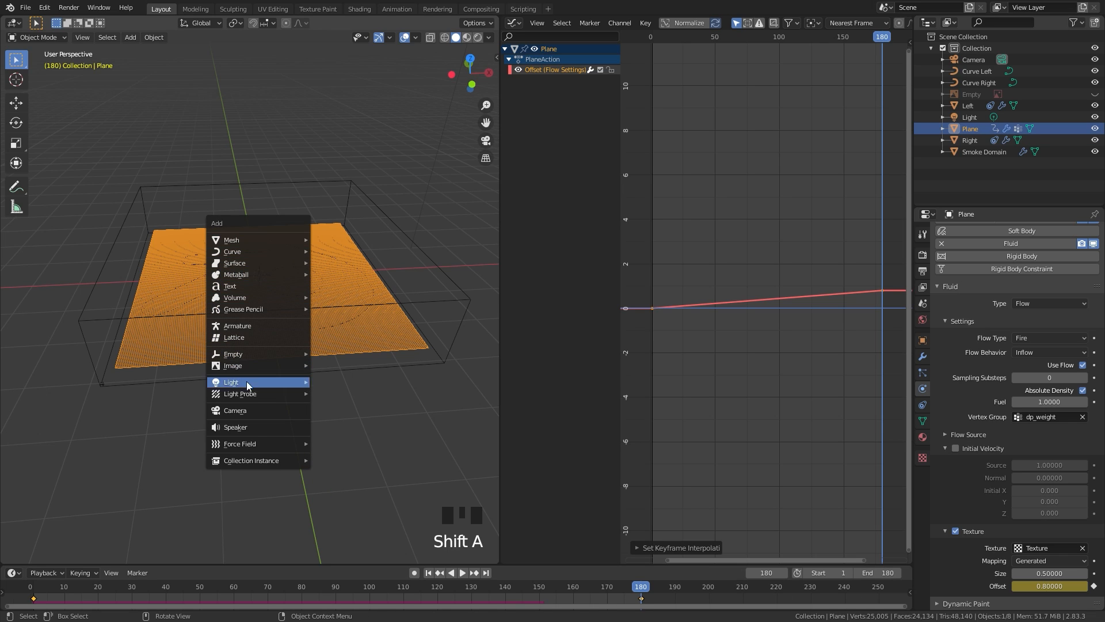
pyautogui.moveTo(255, 444)
pyautogui.click(342, 457)
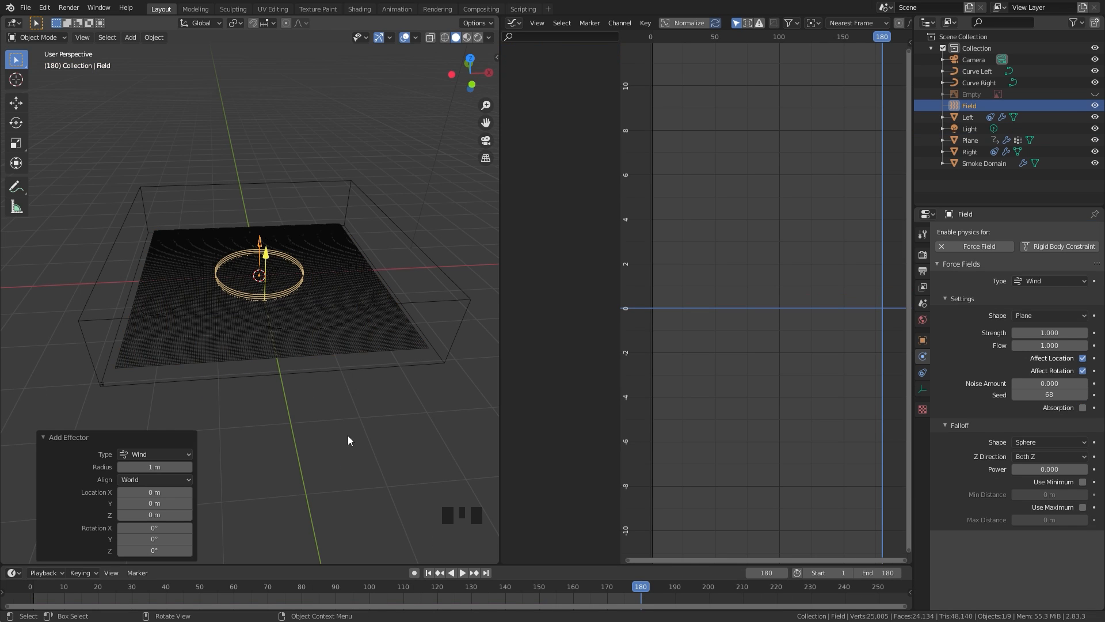
pyautogui.press('KP_1')
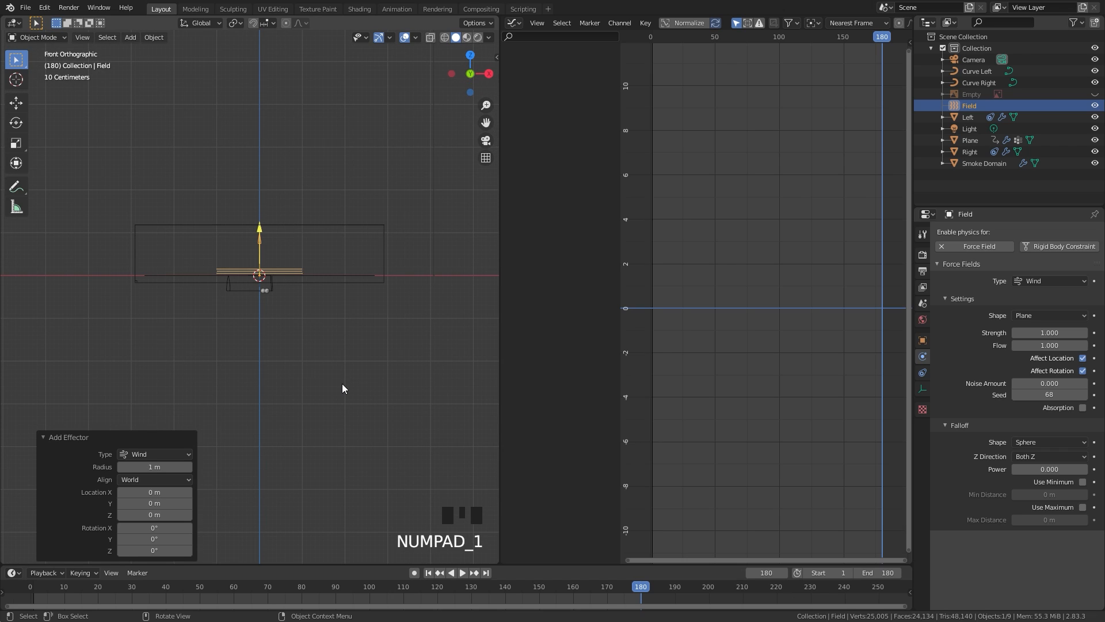
pyautogui.scroll(3, 325, 368)
pyautogui.press('r')
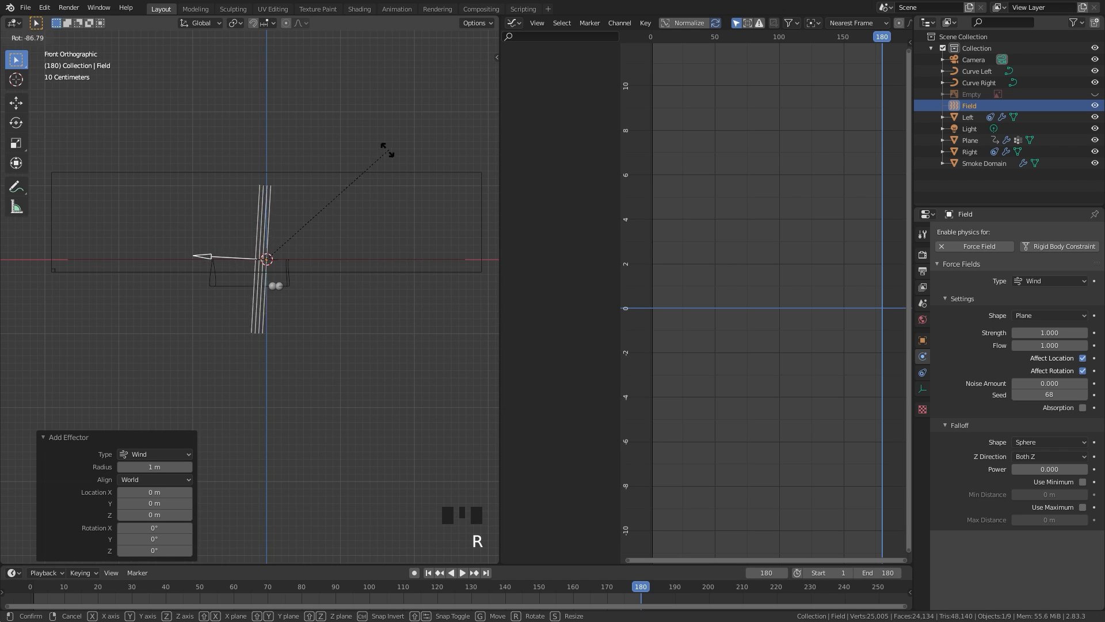
pyautogui.click(383, 145)
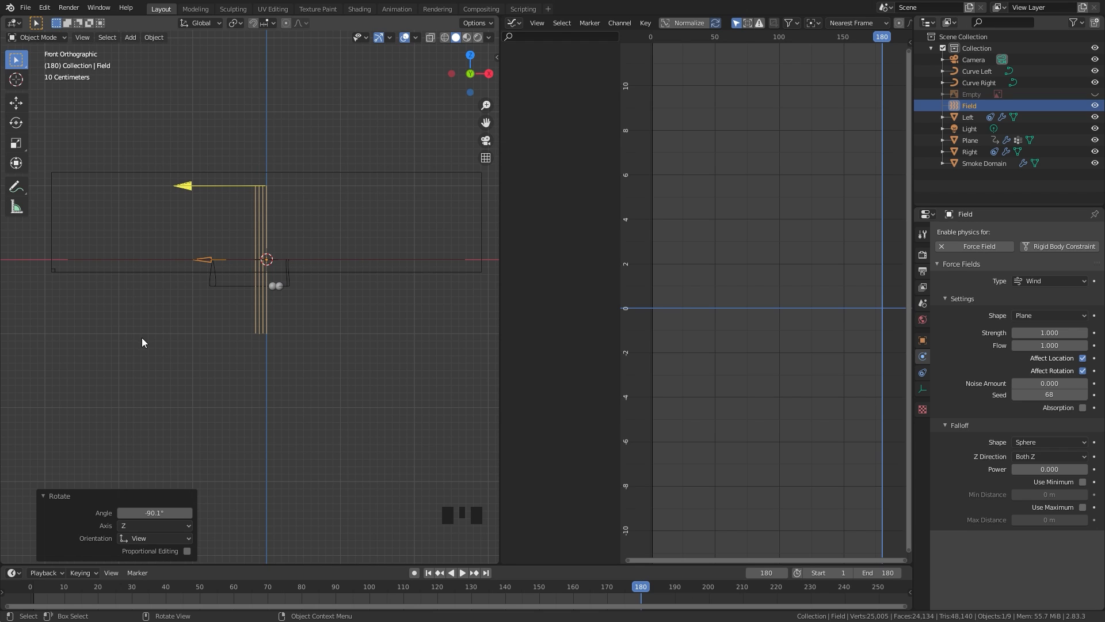
# - Set the wind field's strength to 0.5 and keyframe it at frame 180
pyautogui.click(1036, 332)
pyautogui.write('0.5')
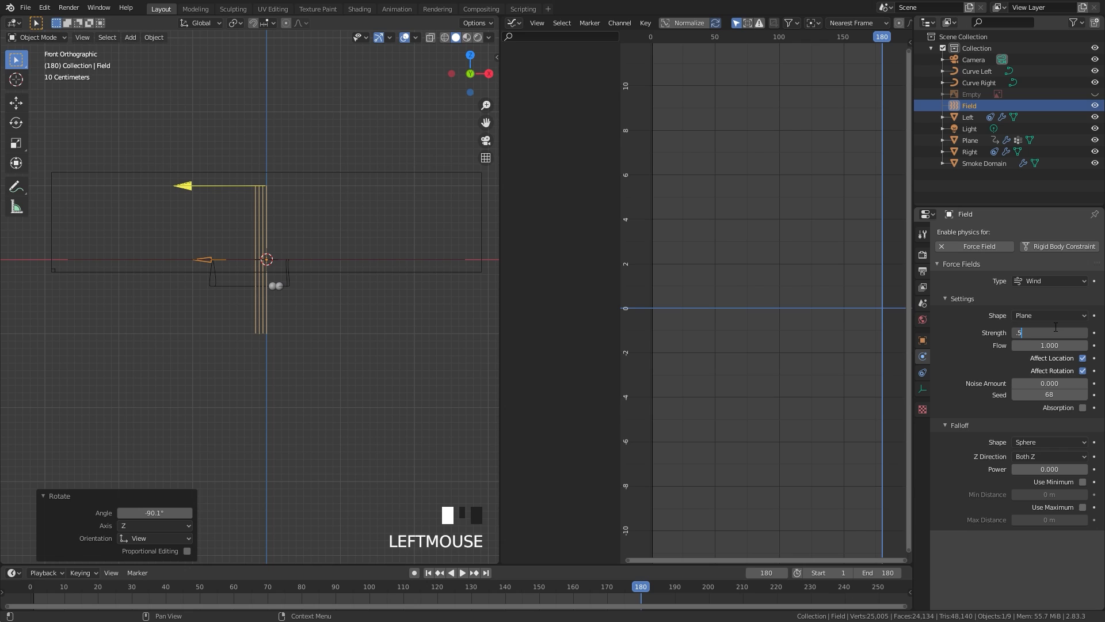
pyautogui.press('Return')
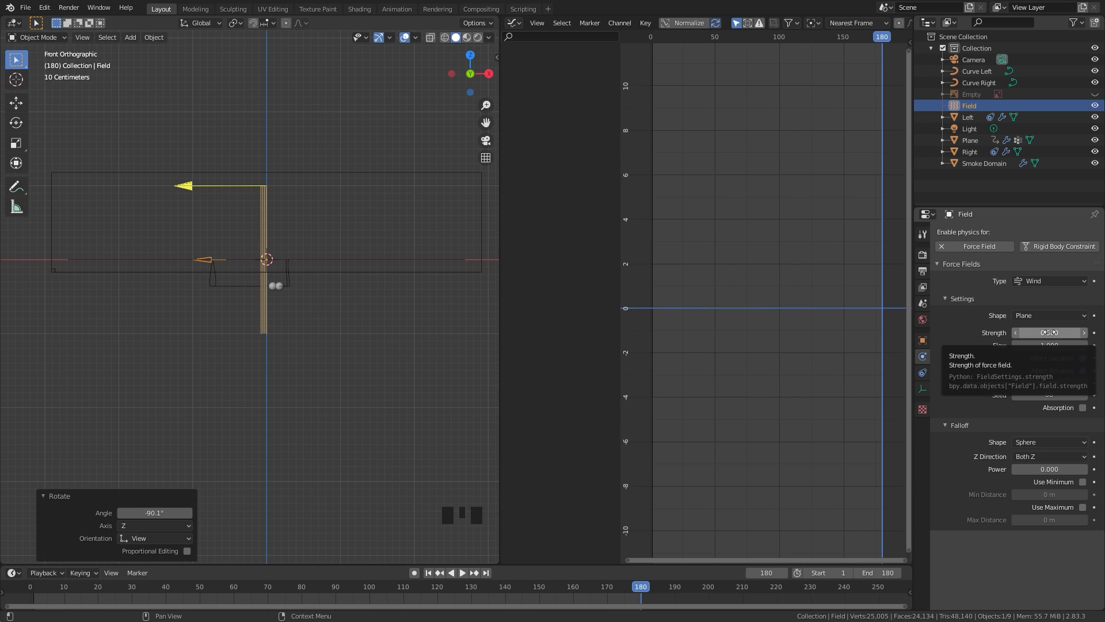
pyautogui.press('i')
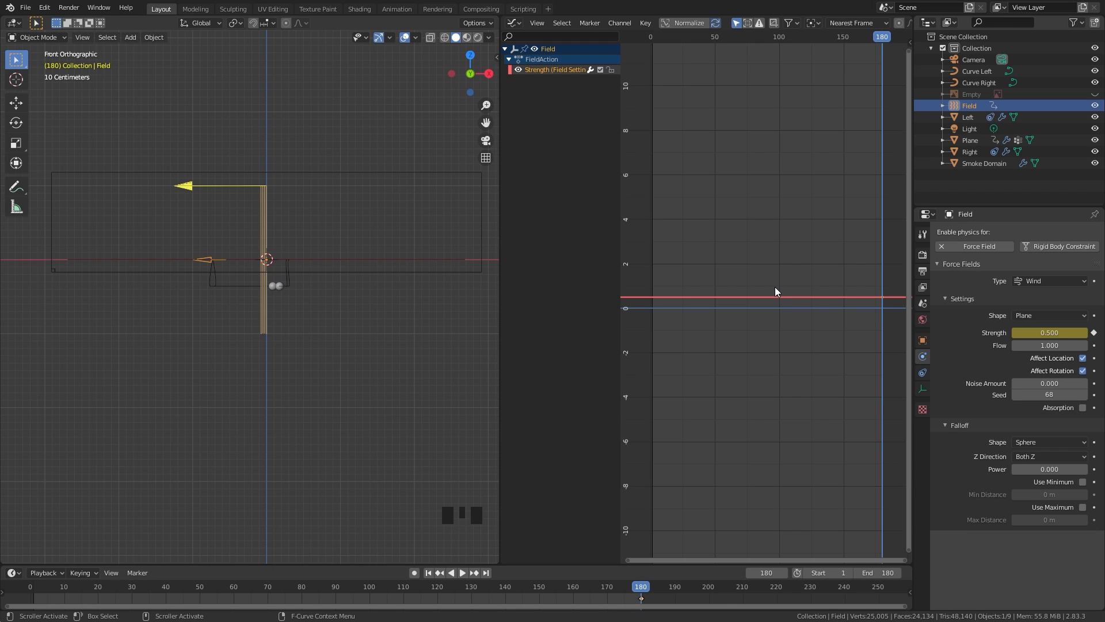
# - Add a Noise modifier to the wind strength's F-curve in the Graph Editor
pyautogui.press('n')
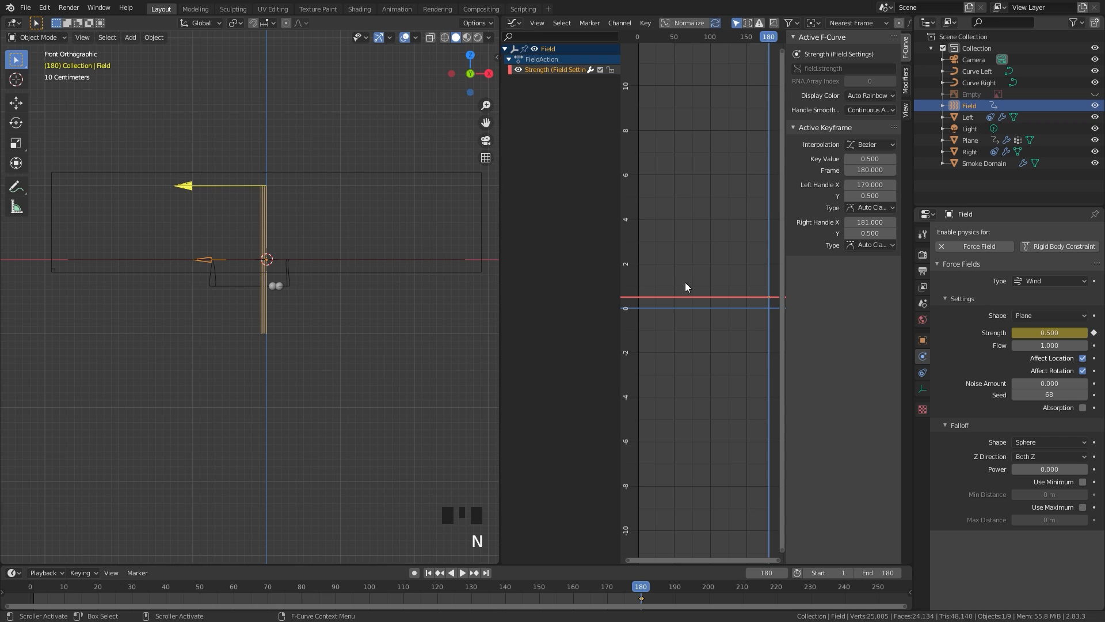
pyautogui.click(908, 81)
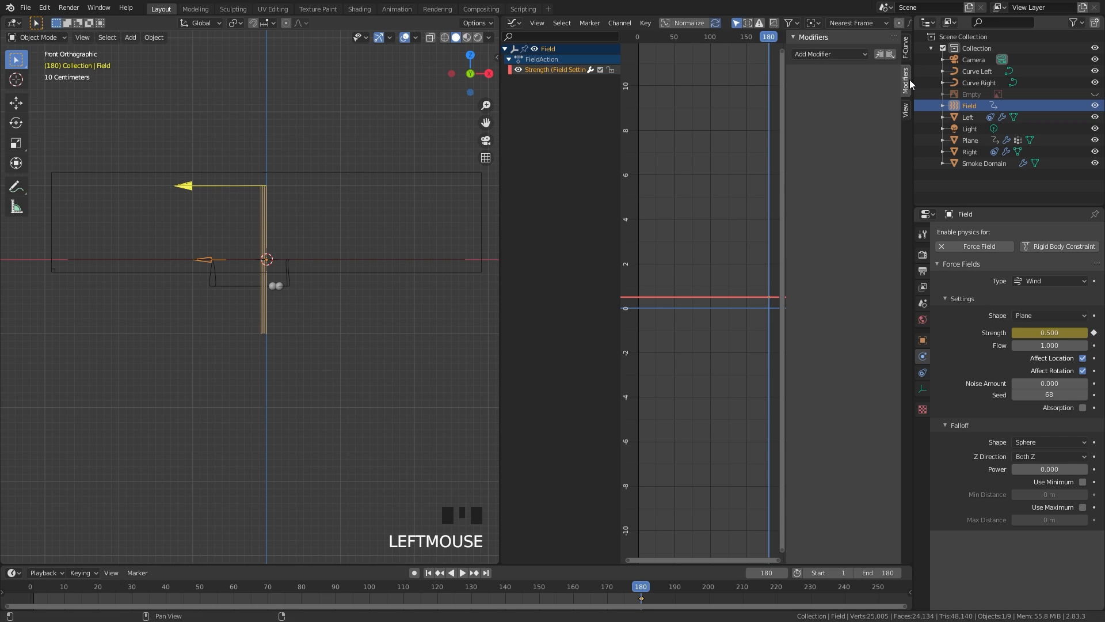
pyautogui.click(829, 53)
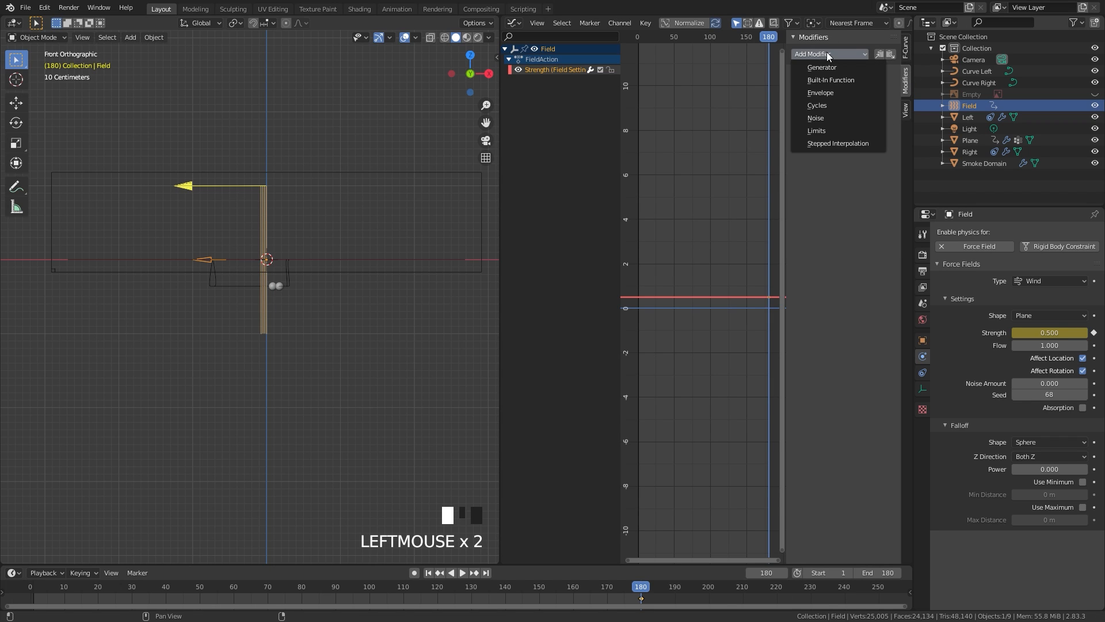
pyautogui.click(817, 123)
pyautogui.scroll(5, 670, 262)
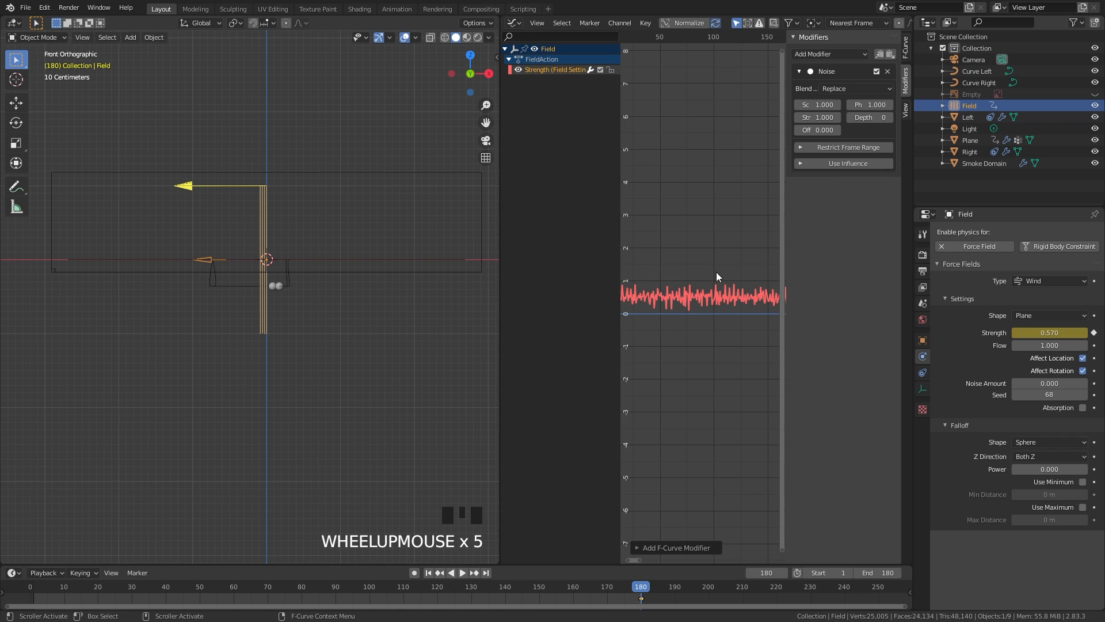
pyautogui.moveTo(676, 274); pyautogui.dragTo(716, 264, button='middle')
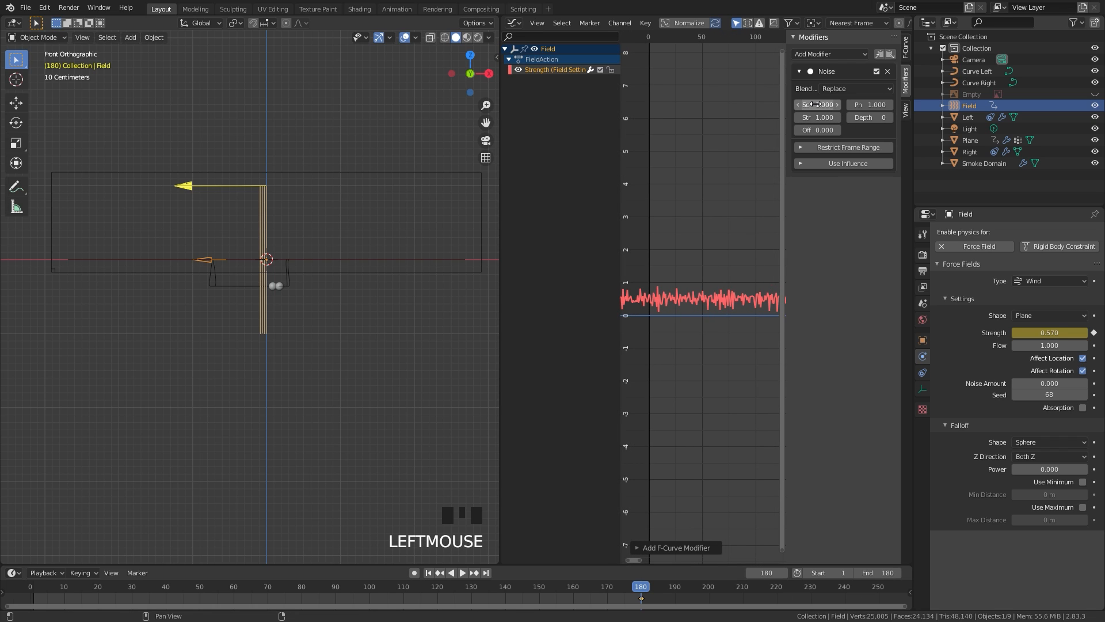
# - Set the Noise modifier's scale to about 40.9 and its strength to 1.1
pyautogui.moveTo(815, 104); pyautogui.dragTo(892, 104)
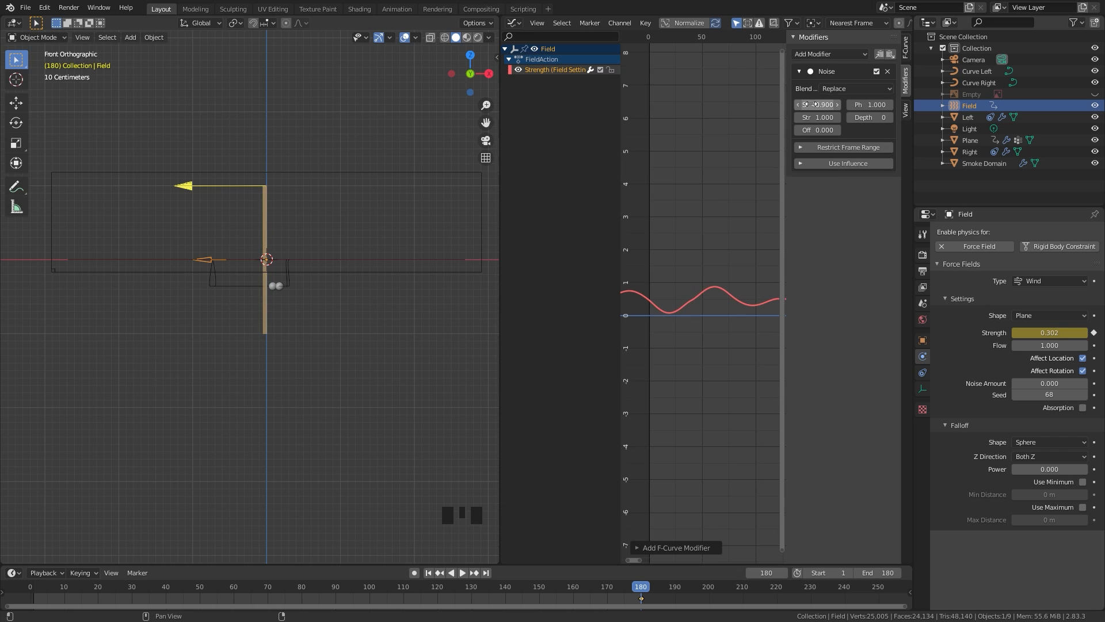
pyautogui.moveTo(818, 117)
pyautogui.mouseDown()
pyautogui.moveTo(865, 116)
pyautogui.moveTo(817, 116)
pyautogui.mouseUp()
pyautogui.click(817, 117)
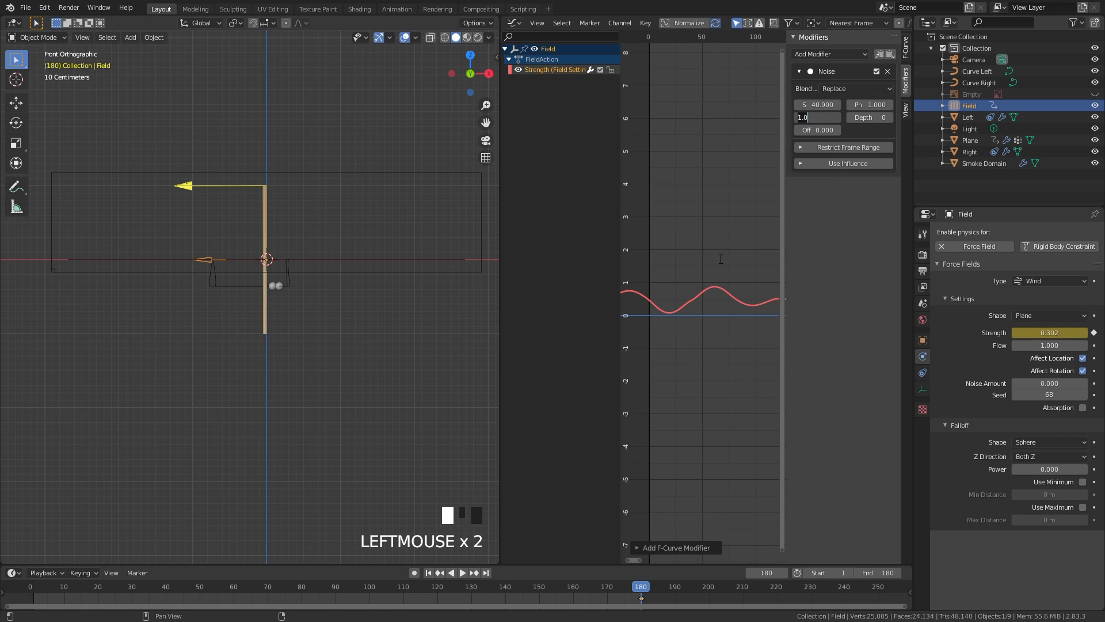
pyautogui.click(841, 116)
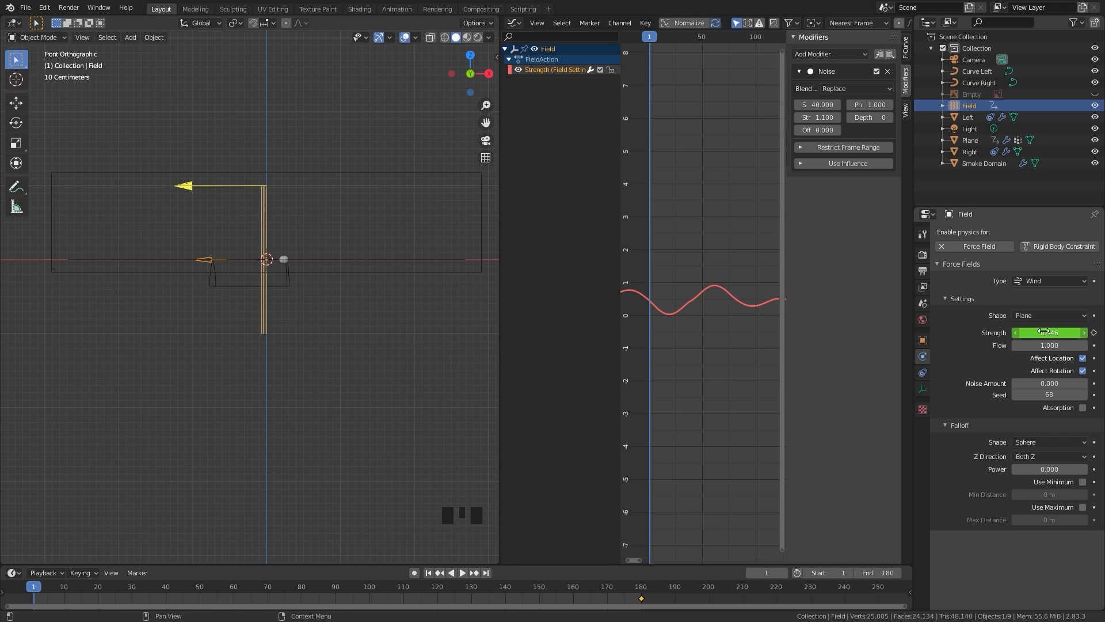
# - Scrub to frame 61 and back to frame 18 to compare the wind strength at the noise curve's peak and low point
pyautogui.moveTo(653, 38); pyautogui.dragTo(714, 36)
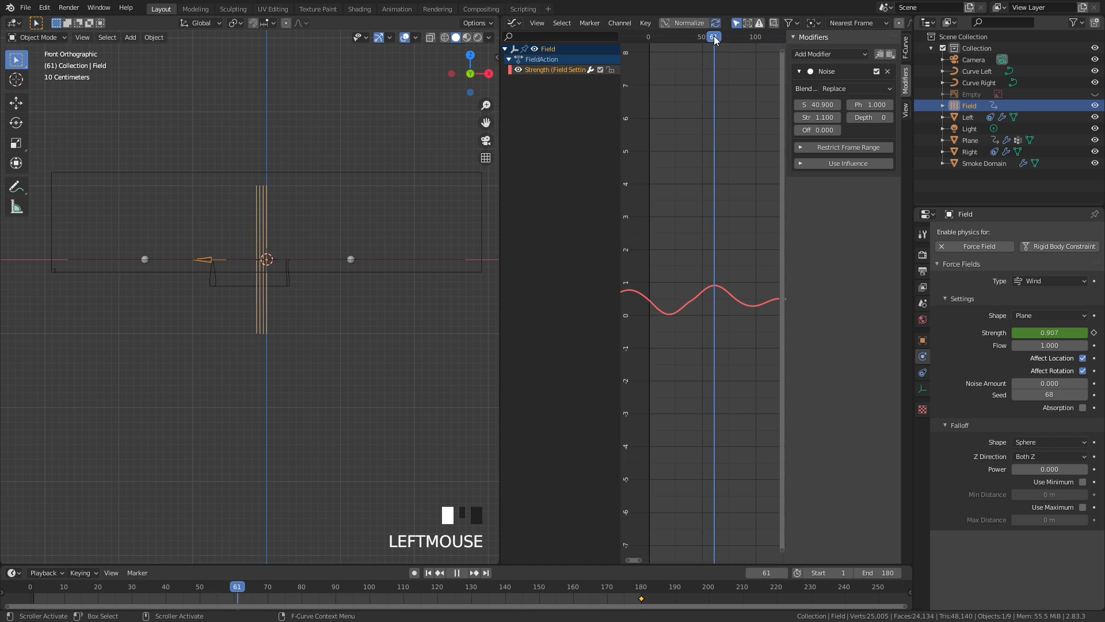
pyautogui.scroll(-4, 705, 238)
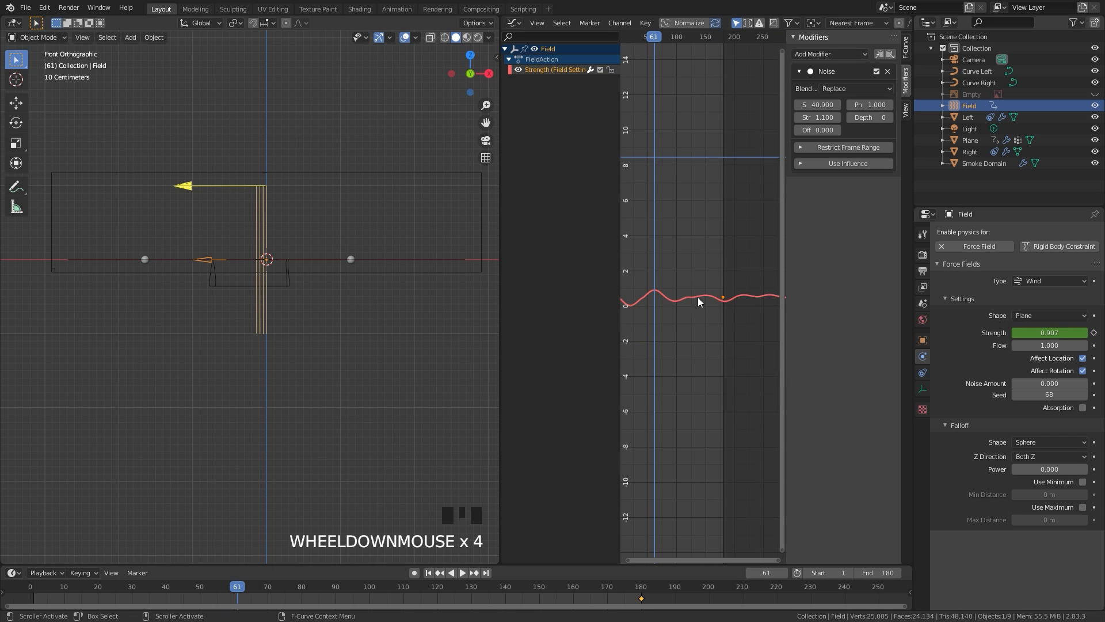
pyautogui.moveTo(652, 287); pyautogui.dragTo(694, 290, button='middle')
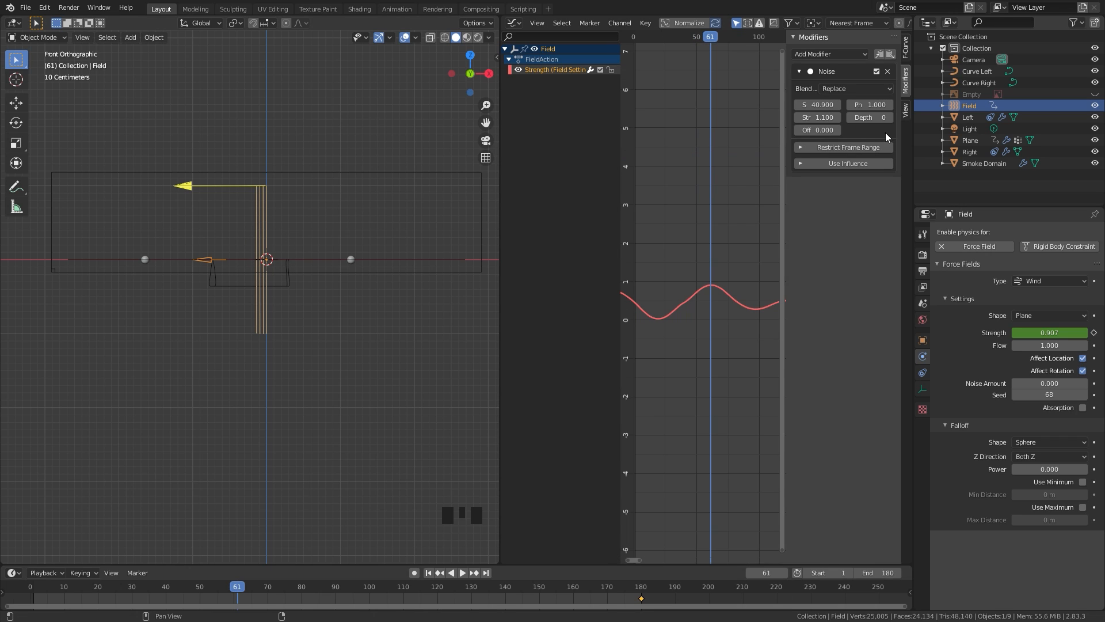
pyautogui.scroll(4, 697, 299)
pyautogui.moveTo(694, 36); pyautogui.dragTo(657, 39)
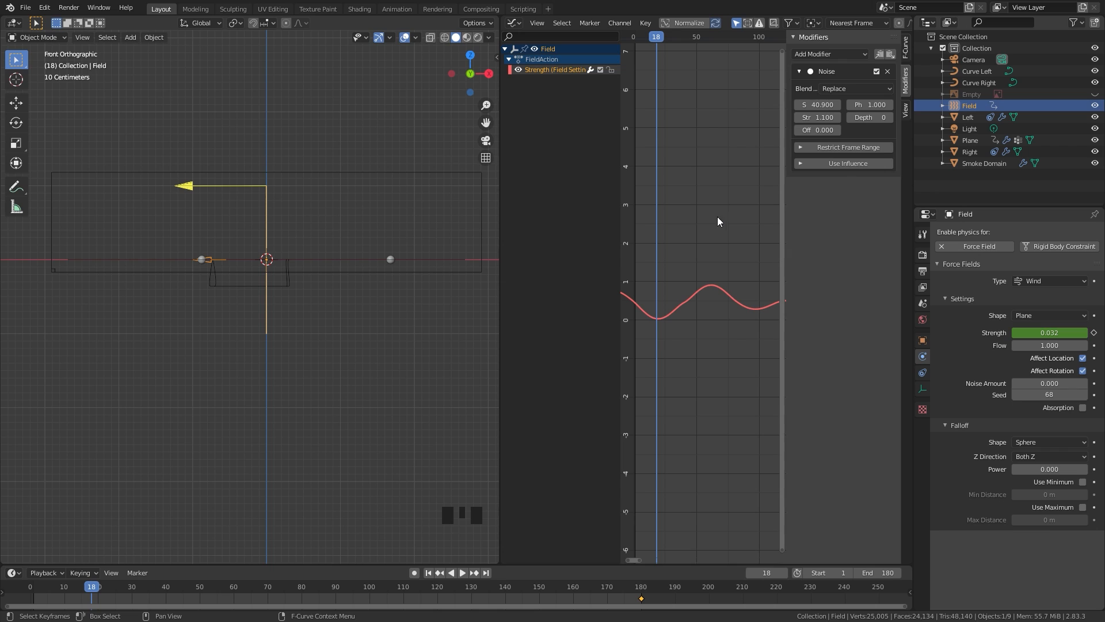
# - Merge the Graph Editor area back into the 3D viewport, save the file and bake the Smoke Domain's data
pyautogui.moveTo(499, 19); pyautogui.dragTo(531, 27)
pyautogui.click(588, 85)
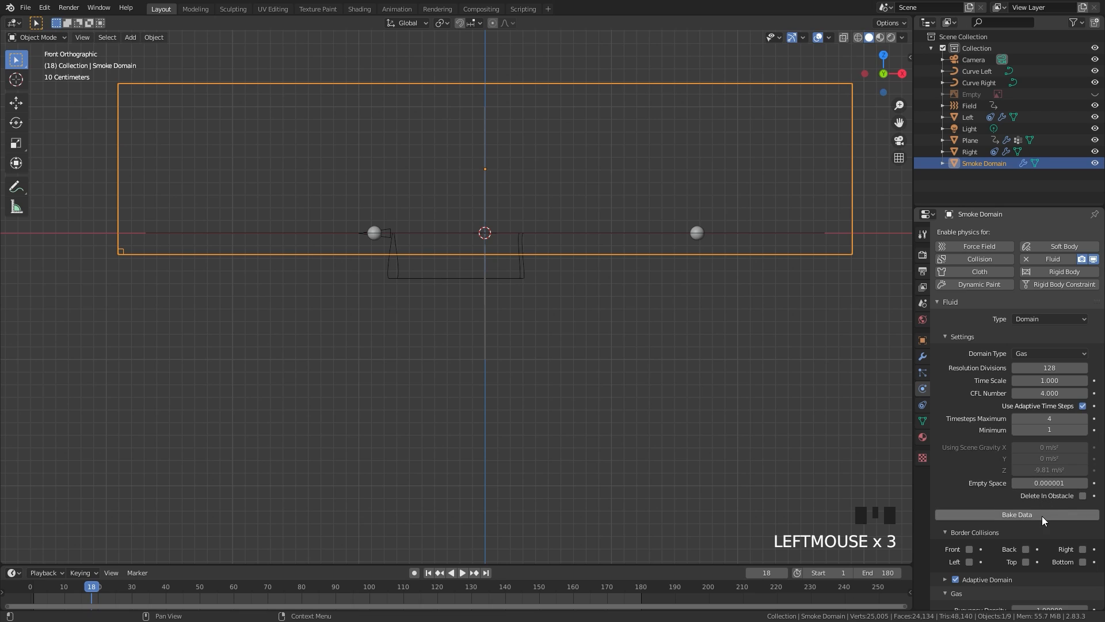
pyautogui.hotkey('ctrl', 's')
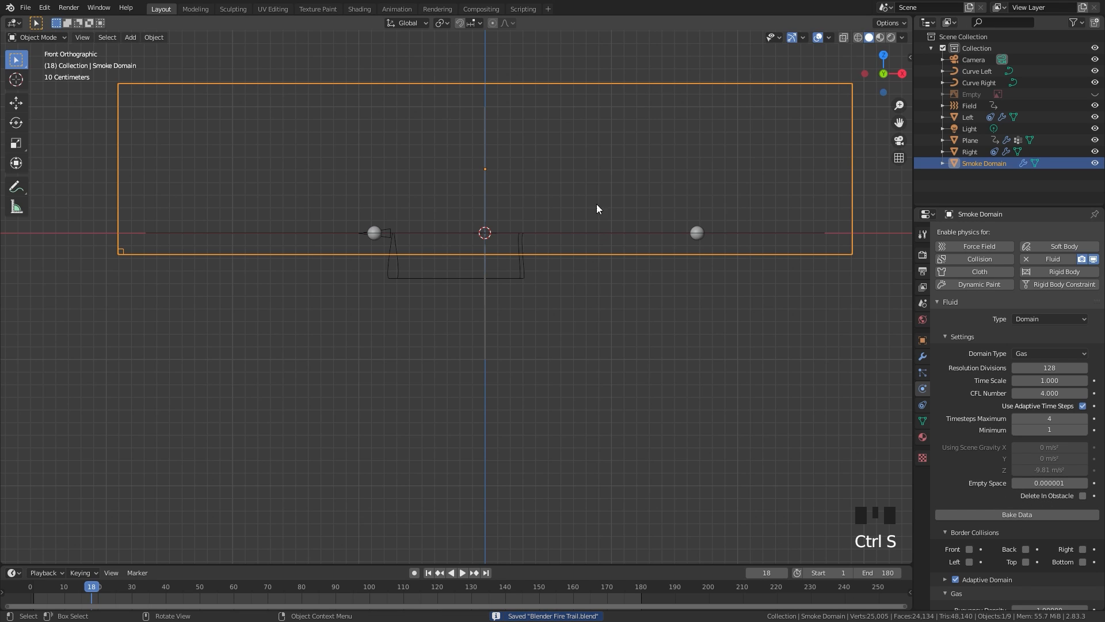
pyautogui.click(1024, 513)
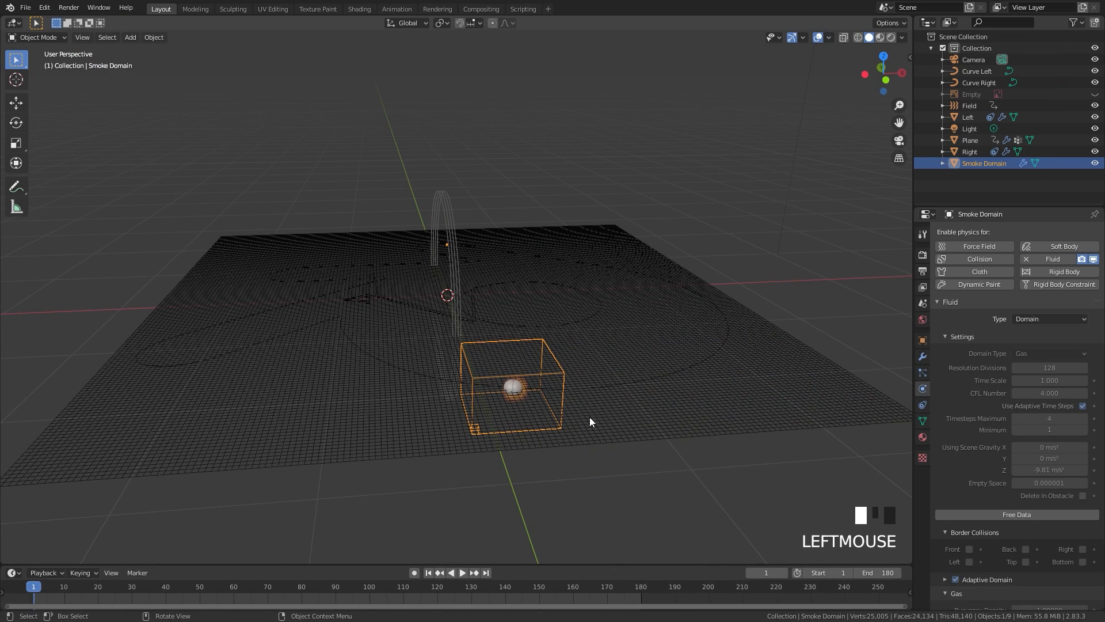
# - Play back the baked fire and jump to frame 178 to inspect the flame trail from several angles
pyautogui.press('space')
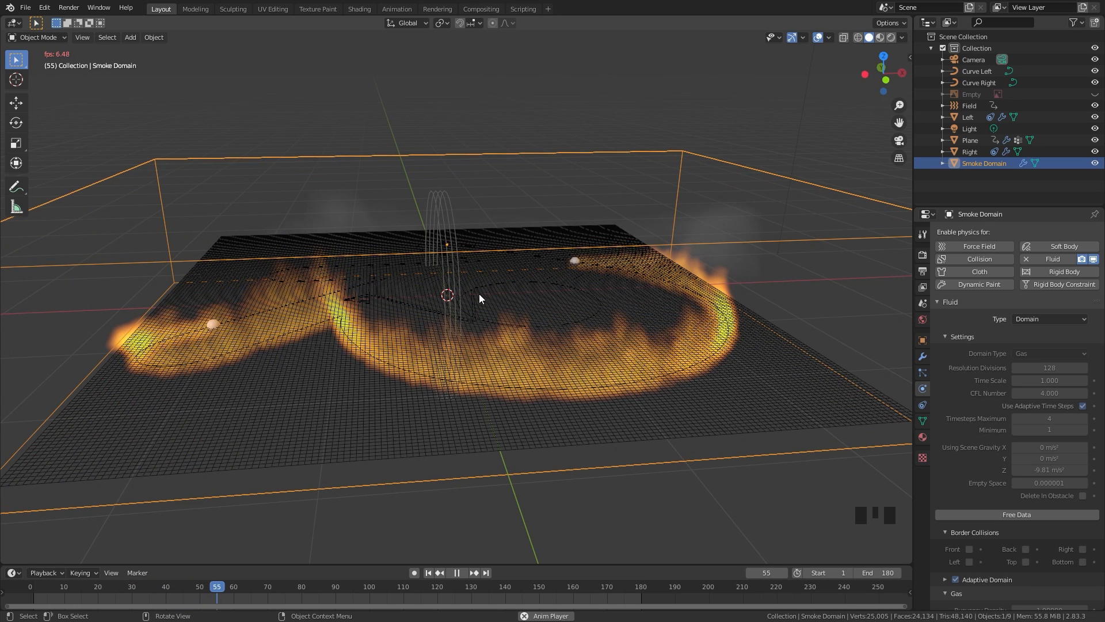
pyautogui.moveTo(515, 287); pyautogui.dragTo(603, 518, button='middle')
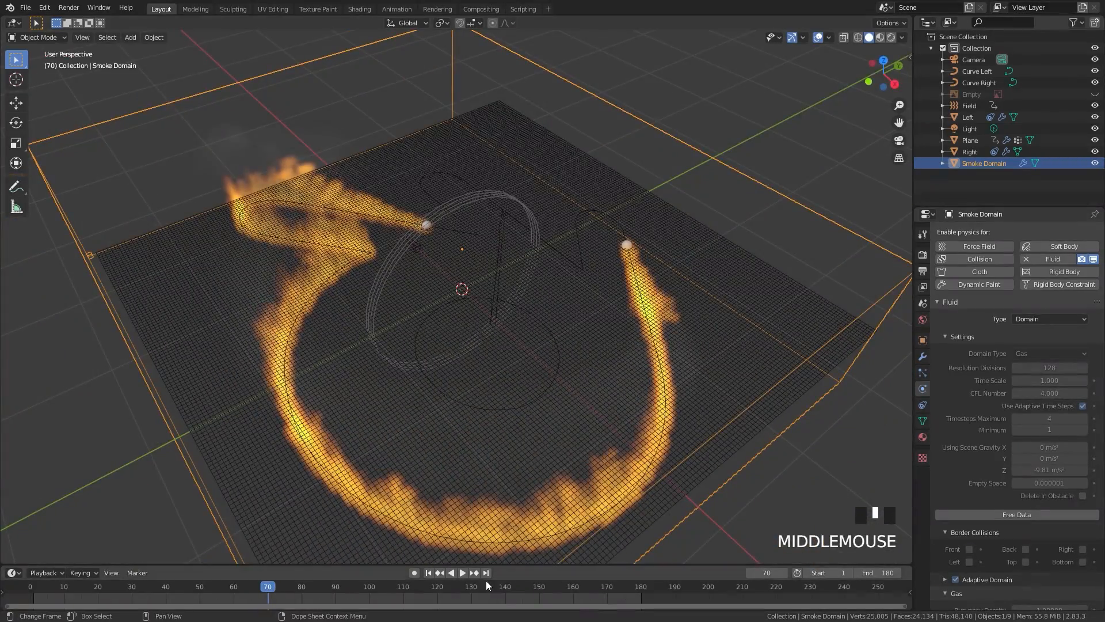
pyautogui.click(634, 588)
pyautogui.moveTo(485, 289); pyautogui.dragTo(612, 220, button='middle')
pyautogui.moveTo(443, 257); pyautogui.dragTo(525, 326, button='middle')
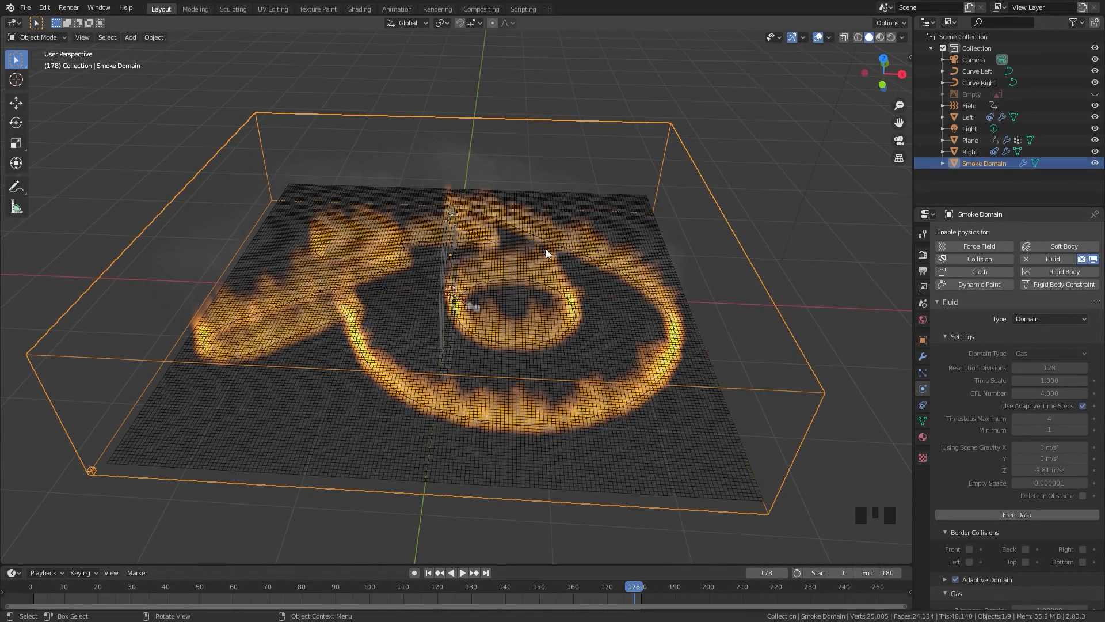
pyautogui.rightClick(472, 156)
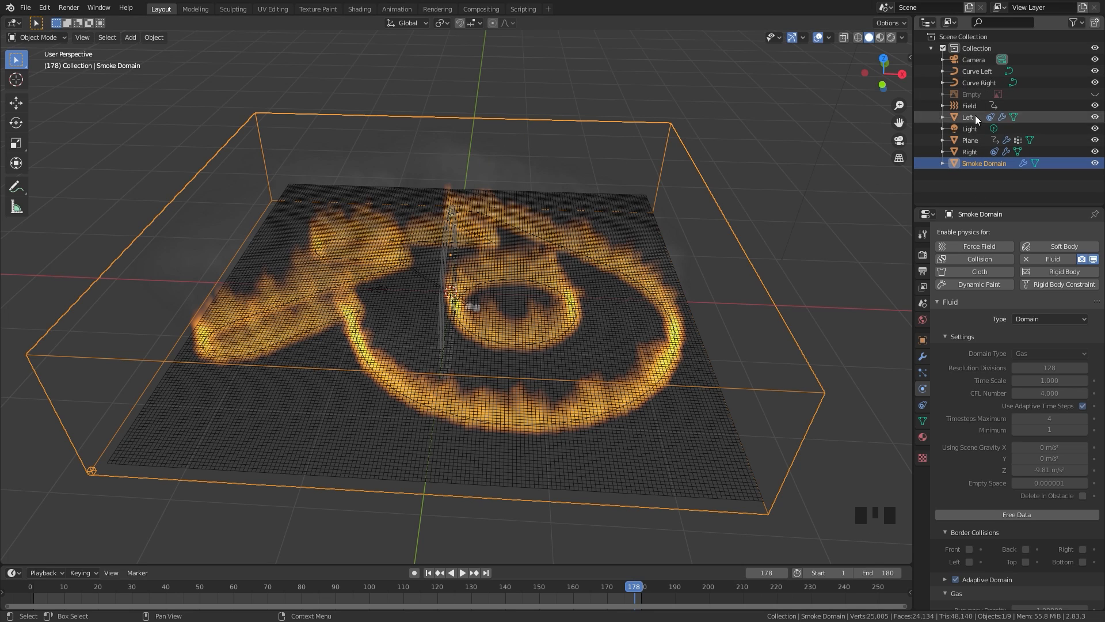
# - Create a new collection and move Curve Left, Curve Right, Empty, Left and Right into it
pyautogui.rightClick(950, 182)
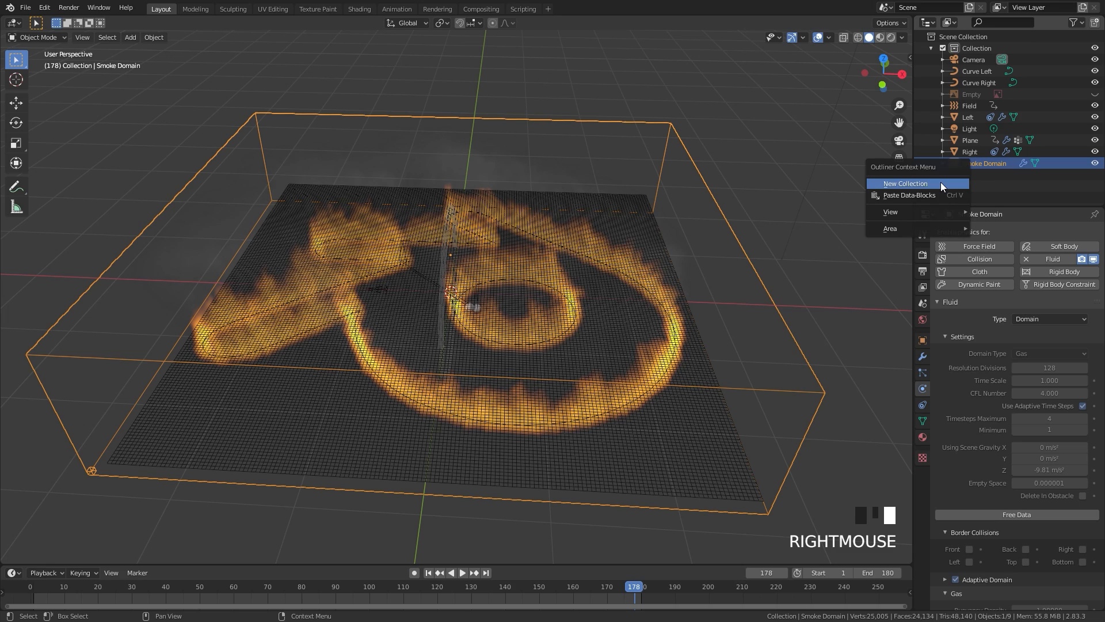
pyautogui.click(940, 184)
pyautogui.click(967, 151)
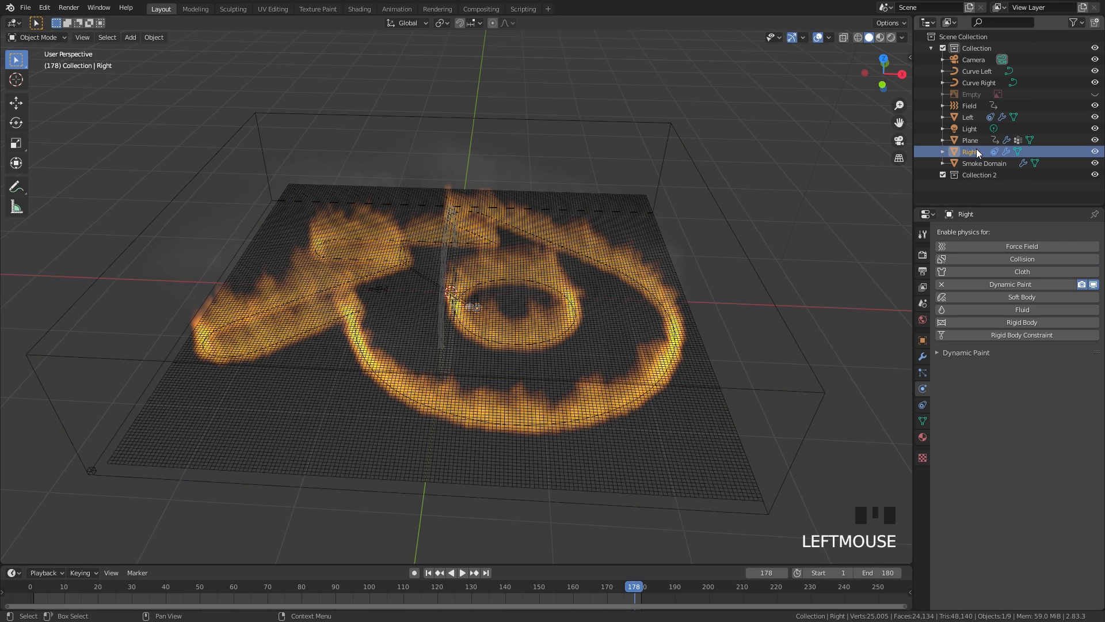
pyautogui.keyDown('ctrl'); pyautogui.click(970, 117); pyautogui.keyUp('ctrl')
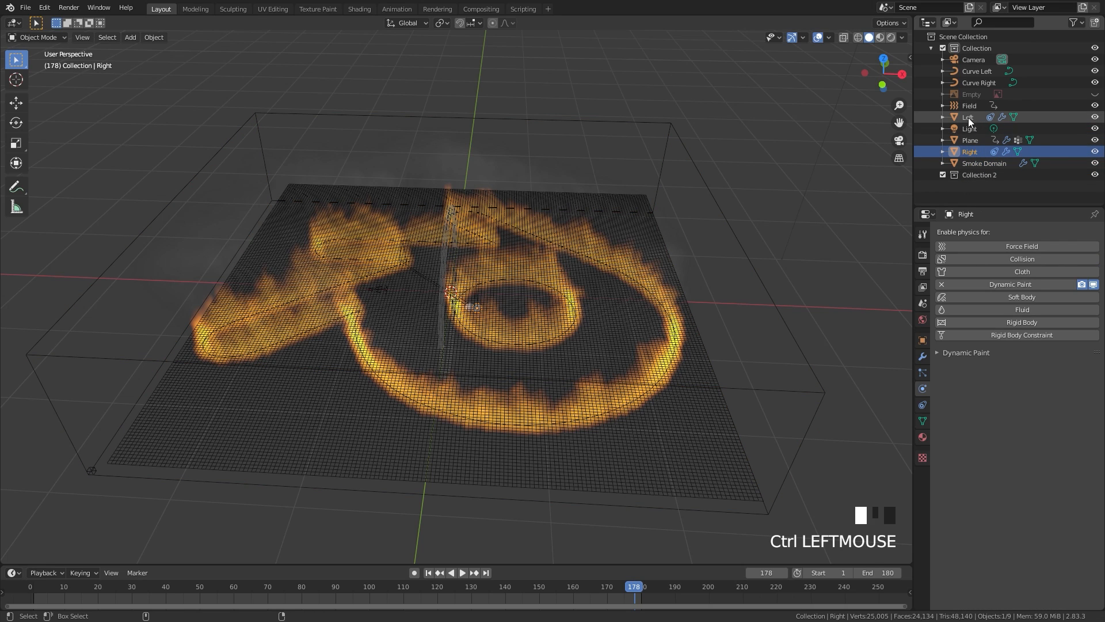
pyautogui.keyDown('ctrl'); pyautogui.click(982, 82); pyautogui.keyUp('ctrl')
pyautogui.keyDown('ctrl'); pyautogui.click(981, 72); pyautogui.keyUp('ctrl')
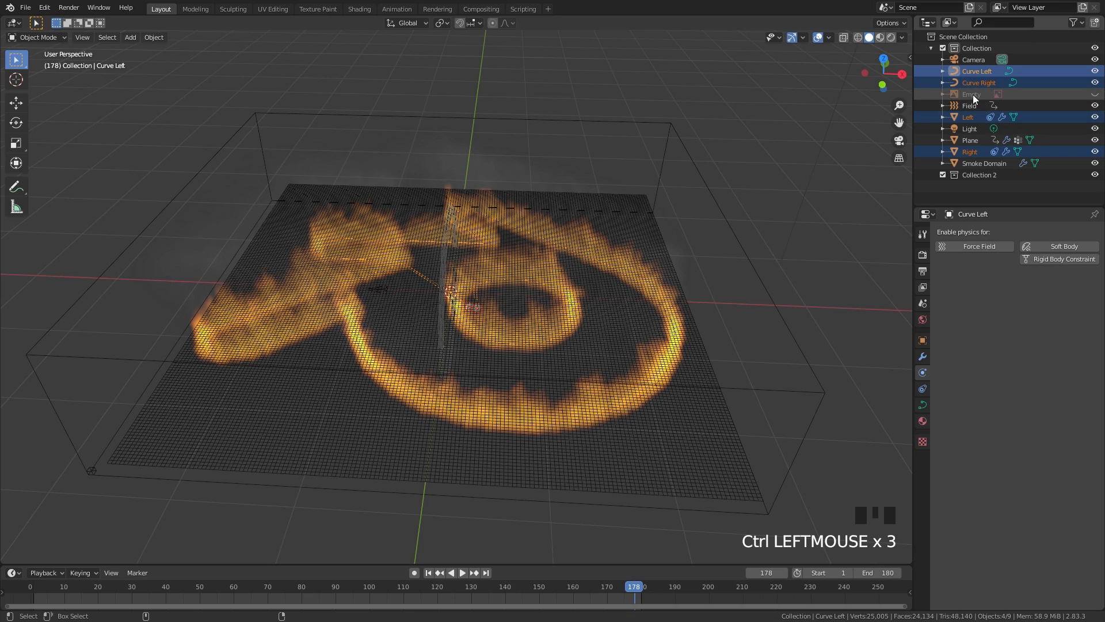
pyautogui.keyDown('ctrl'); pyautogui.click(972, 94); pyautogui.keyUp('ctrl')
pyautogui.moveTo(969, 94); pyautogui.dragTo(973, 178)
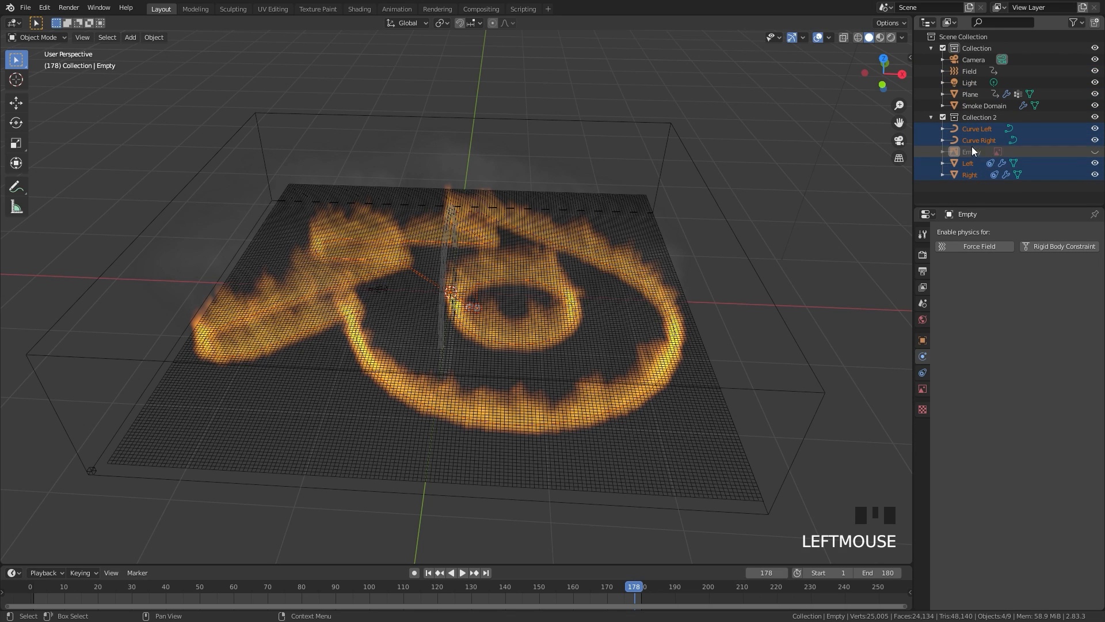
# - Collapse Collection 2, hide it in the viewport, show the render restriction toggles and exclude it from renders
pyautogui.click(931, 117)
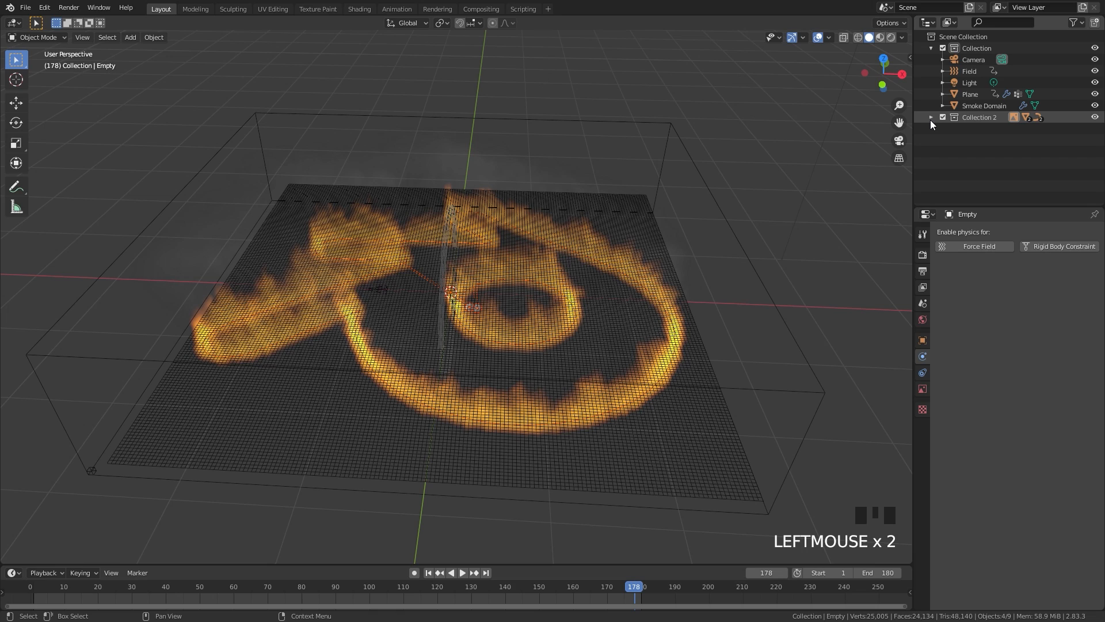
pyautogui.click(1093, 118)
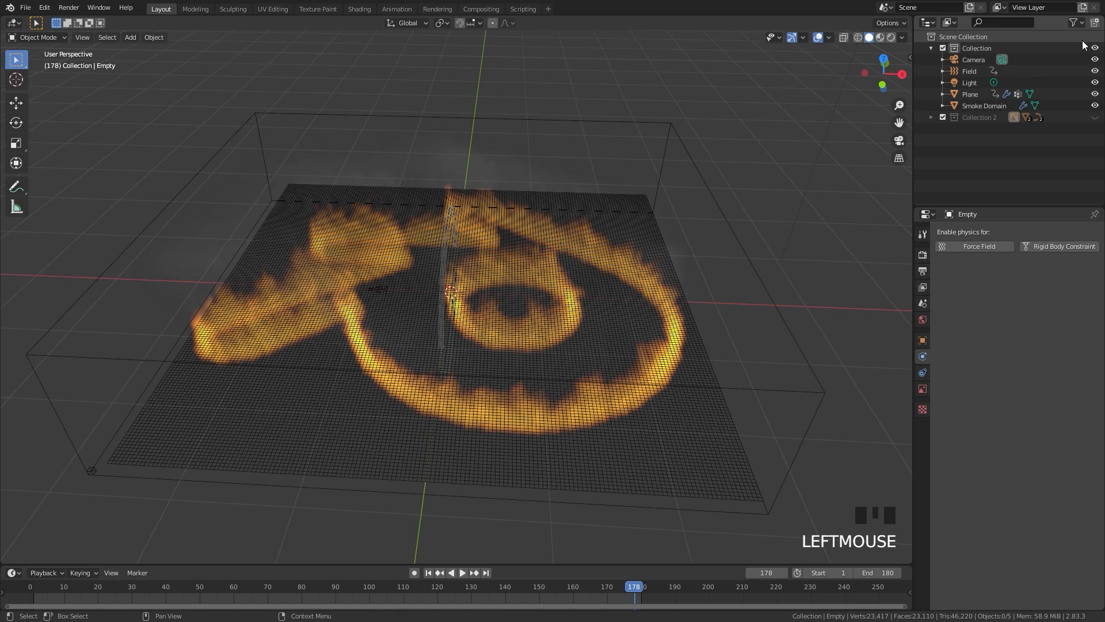
pyautogui.click(1074, 22)
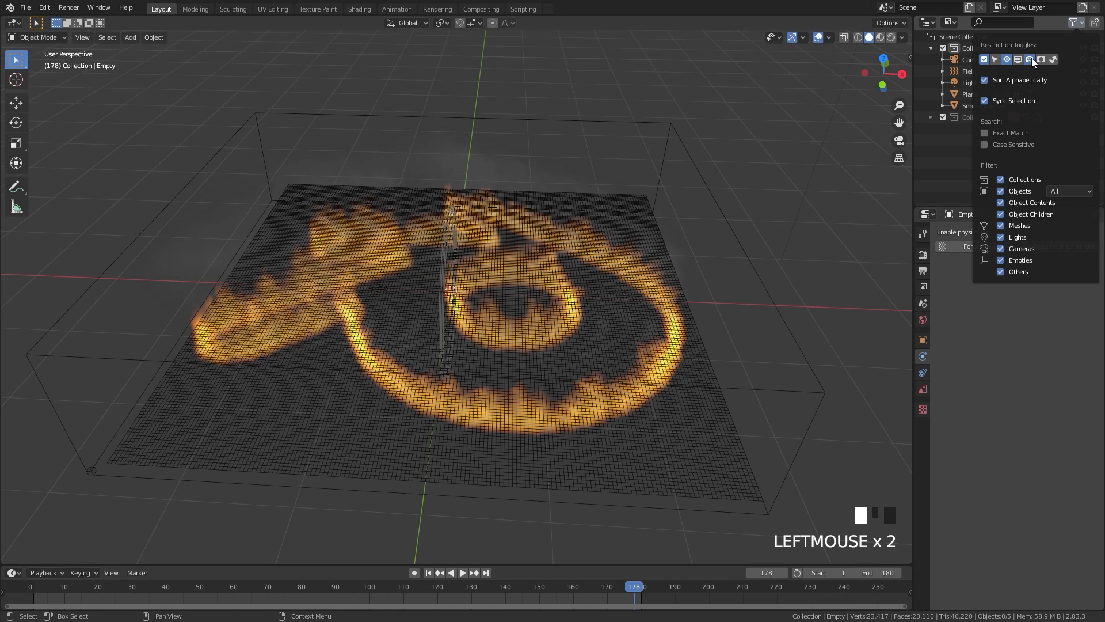
pyautogui.click(1096, 118)
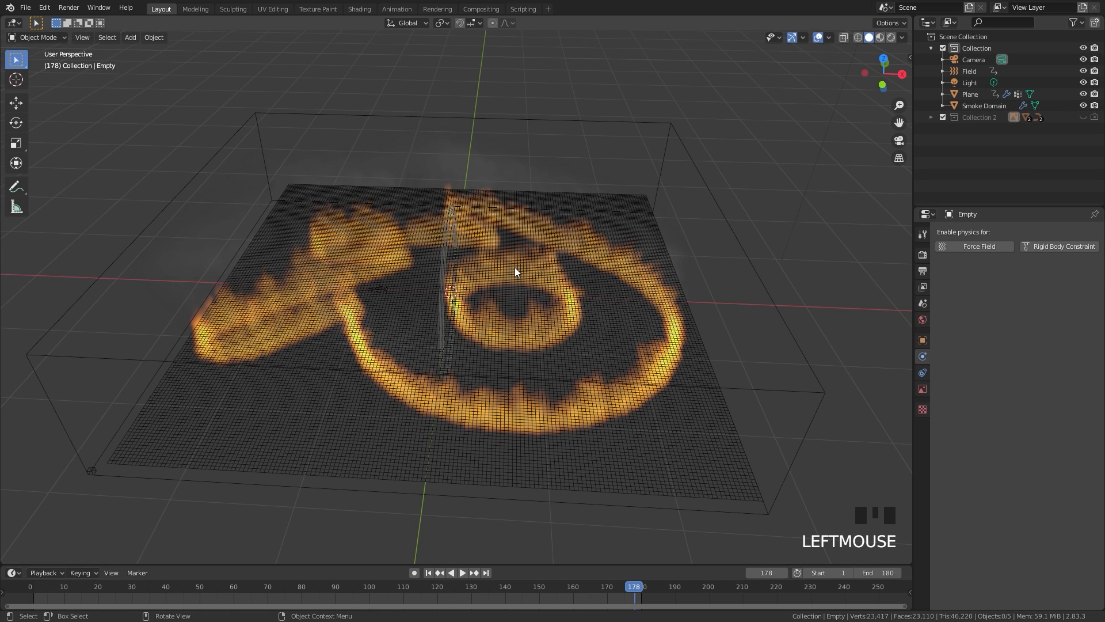
# - Preview the scene in rendered shading and set the Smoke Domain's volume material to Blackbody Intensity 10 and Density 0
pyautogui.click(736, 229)
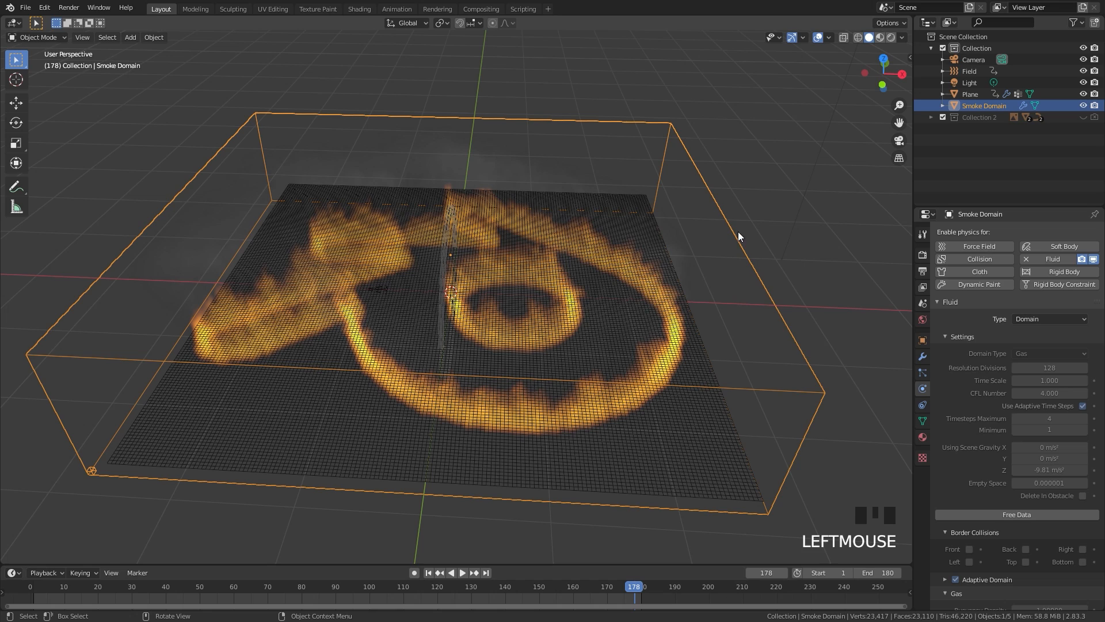
pyautogui.click(923, 437)
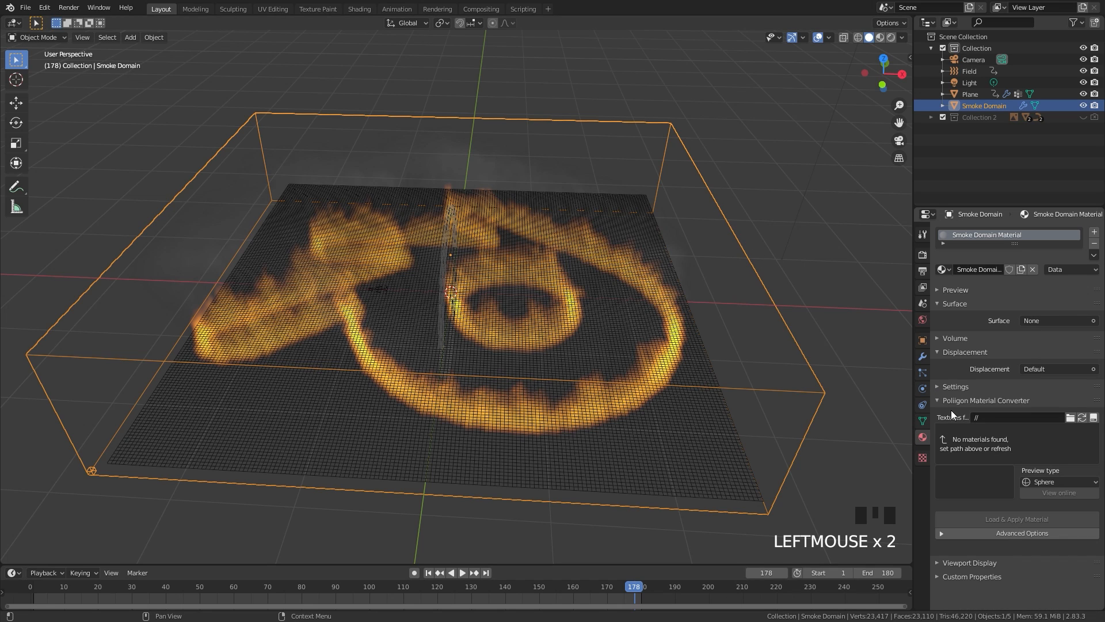
pyautogui.click(957, 338)
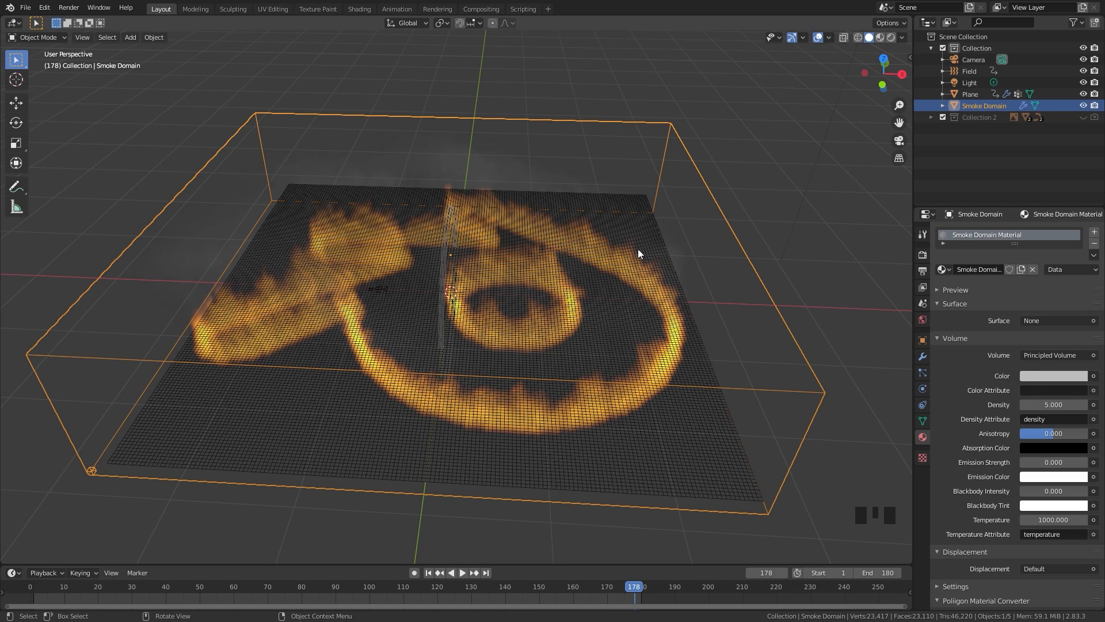
pyautogui.press('z')
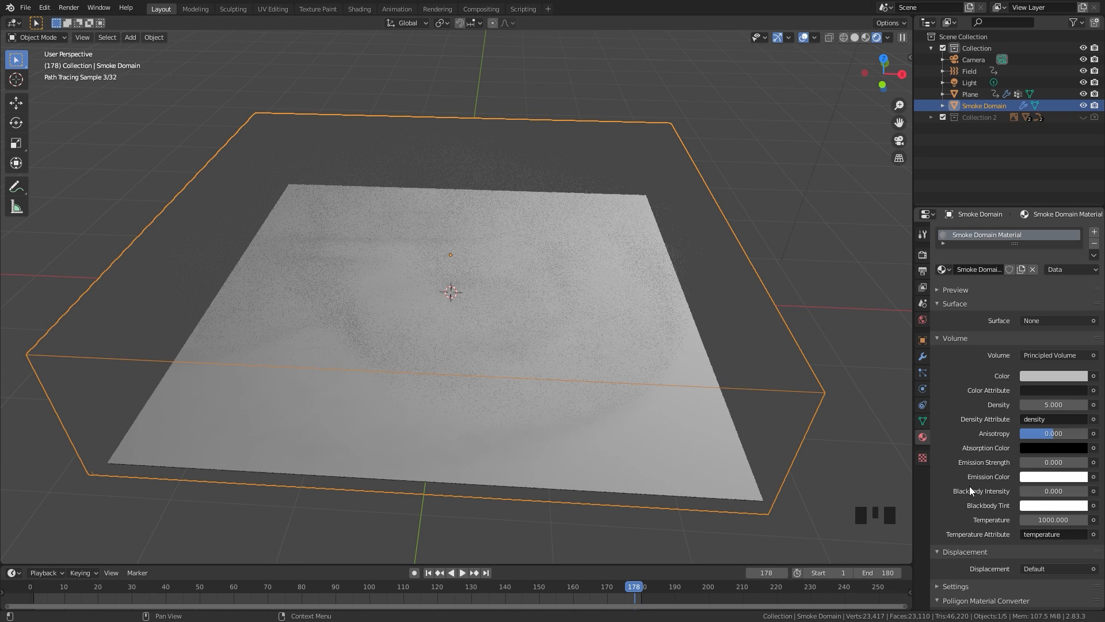
pyautogui.click(1043, 493)
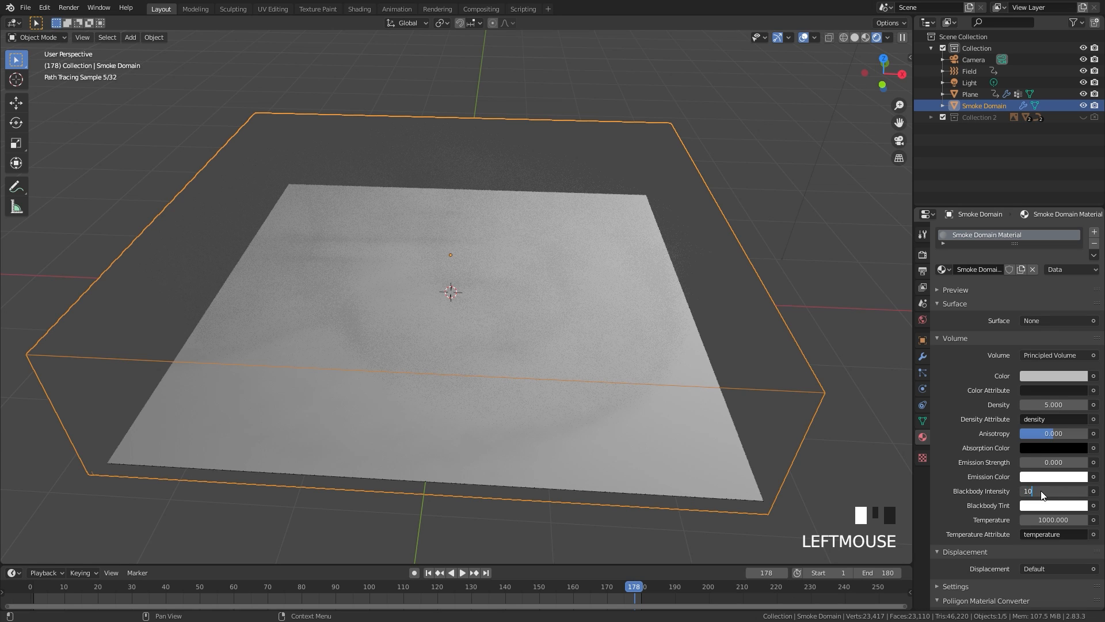
pyautogui.press('Return')
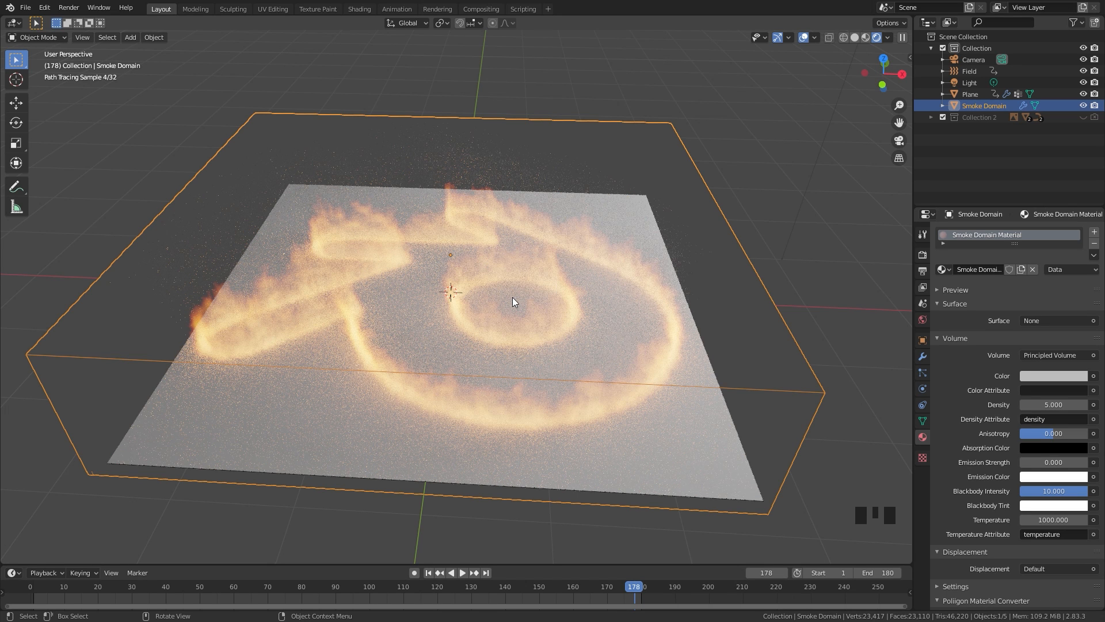
pyautogui.click(1058, 403)
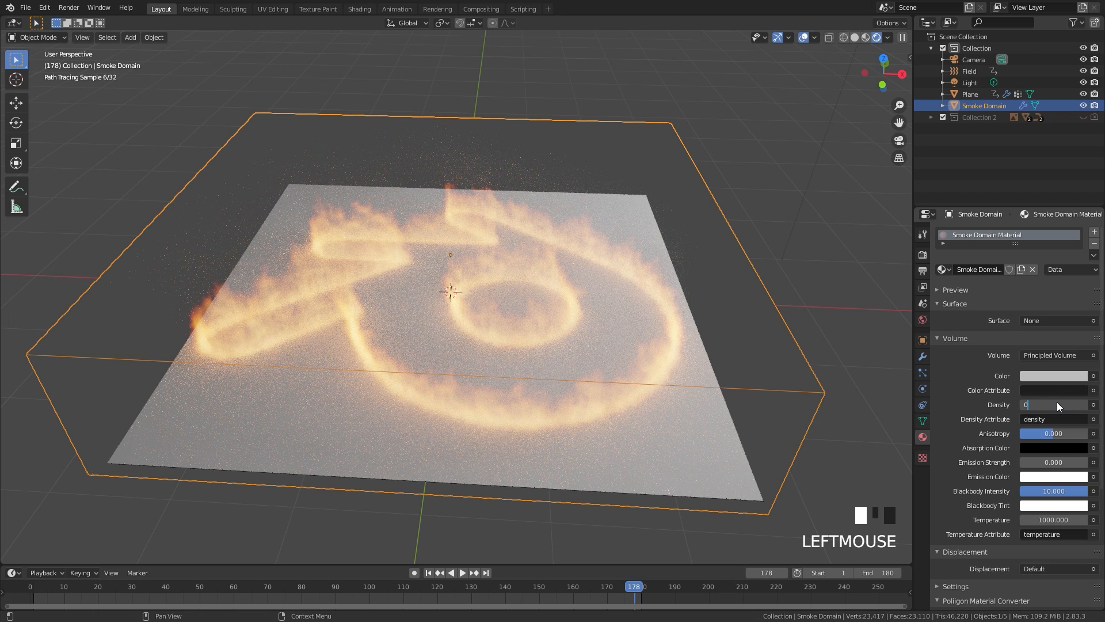
pyautogui.press('Return')
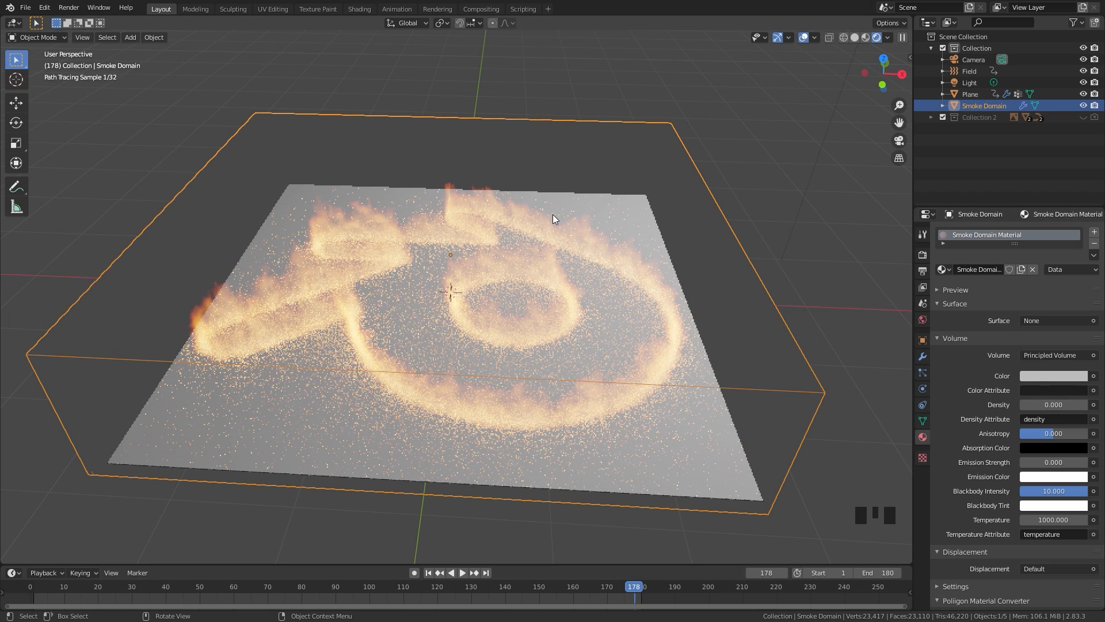
# - Delete the point light from the scene
pyautogui.scroll(4, 502, 264)
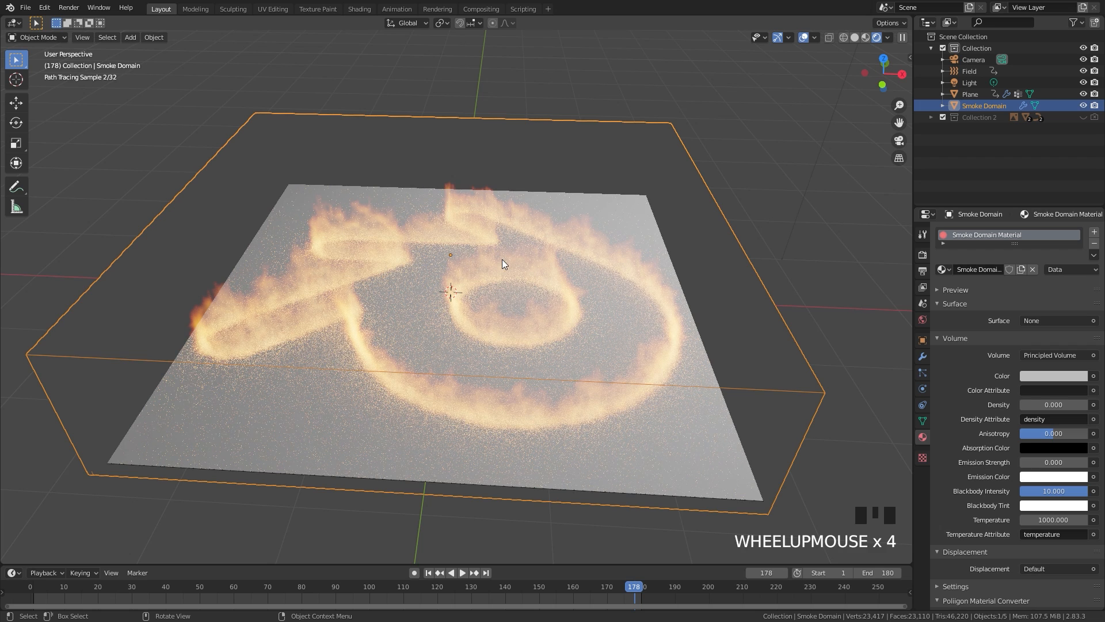
pyautogui.scroll(-4, 502, 259)
pyautogui.click(662, 31)
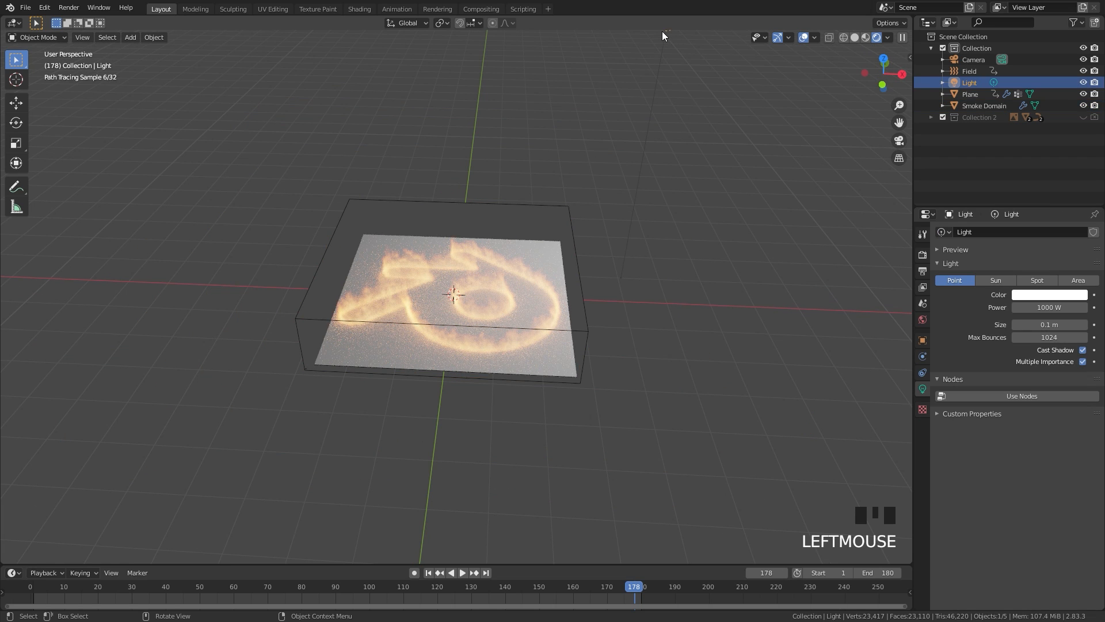
pyautogui.press('x')
pyautogui.click(588, 218)
# - Give the world background an Environment Texture using the 004_Half.hdr image from the HDR folder
pyautogui.scroll(3, 548, 246)
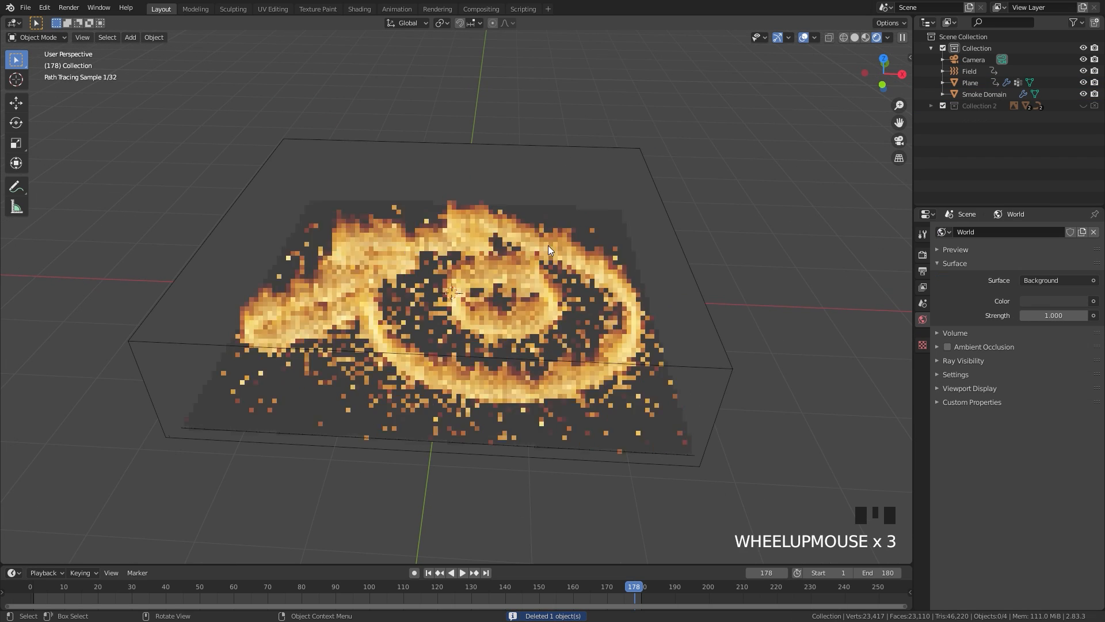
pyautogui.click(1093, 301)
pyautogui.click(852, 351)
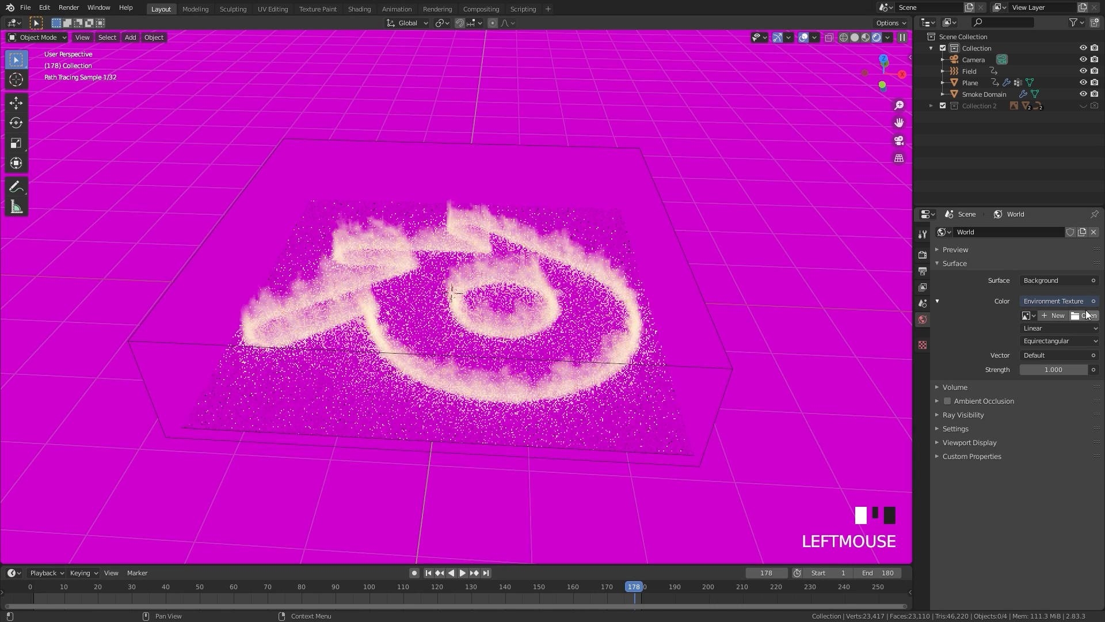
pyautogui.click(1086, 315)
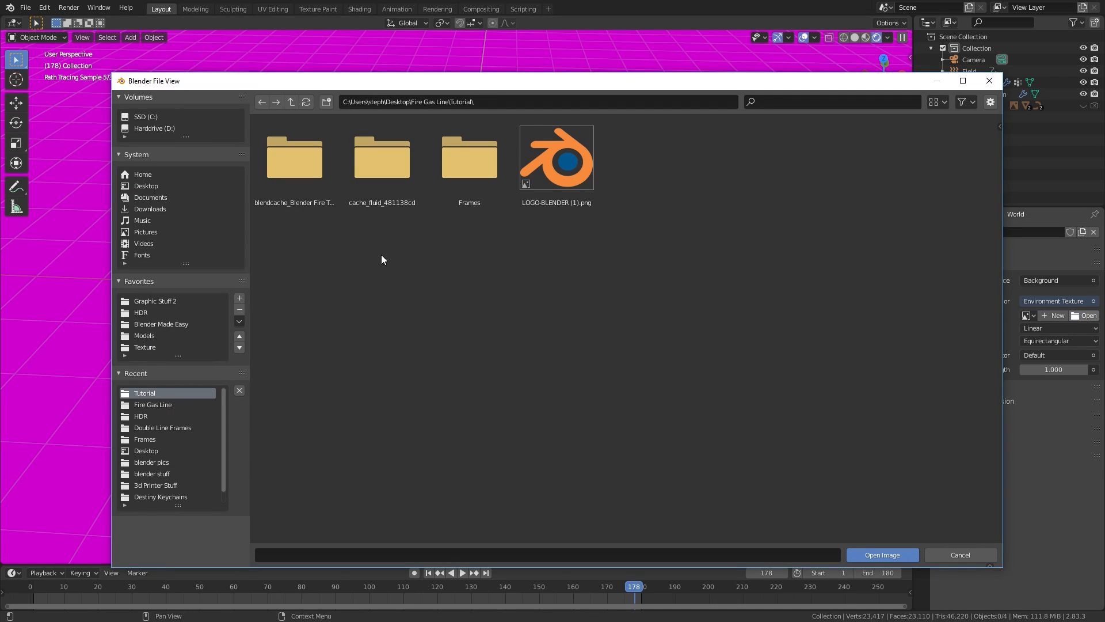
pyautogui.click(141, 312)
pyautogui.doubleClick(310, 258)
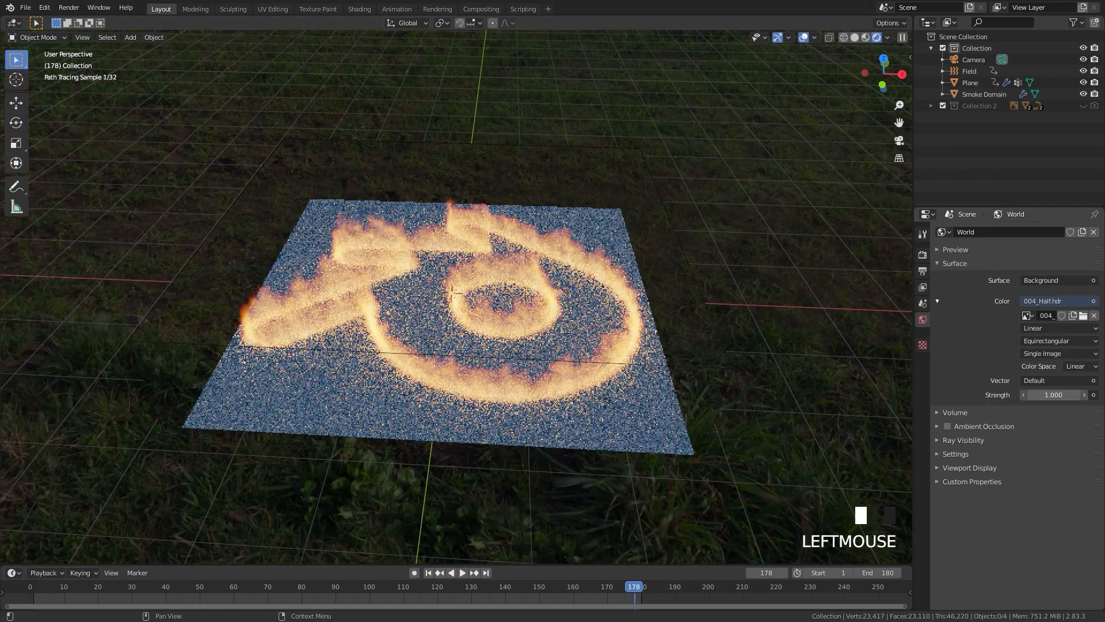
# - Set the world background strength to 0.2
pyautogui.click(1058, 395)
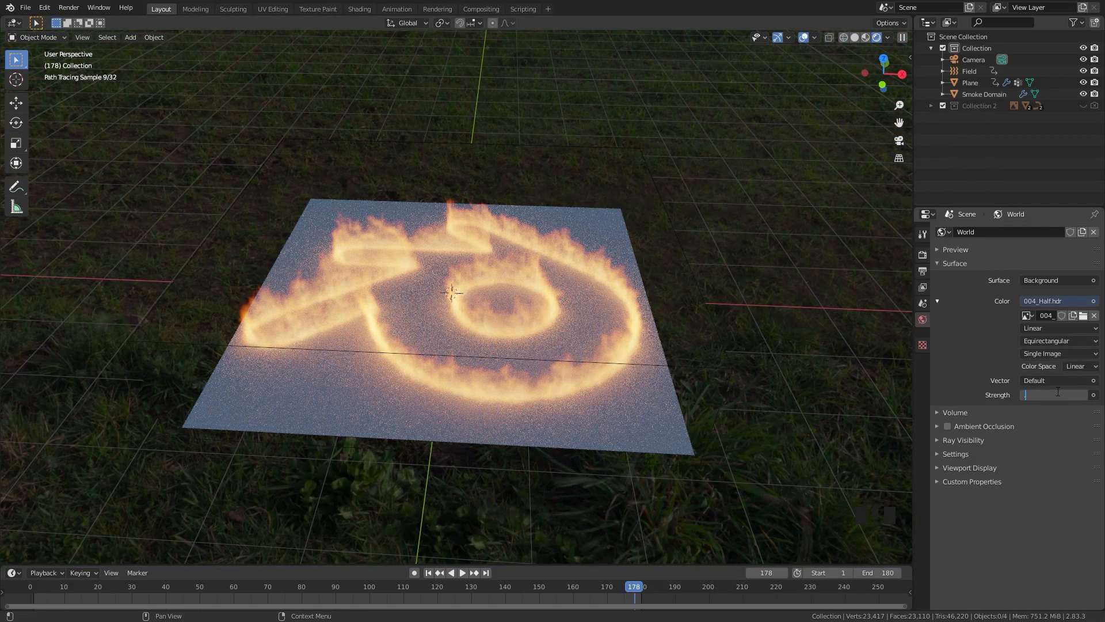
pyautogui.click(1053, 395)
pyautogui.click(740, 438)
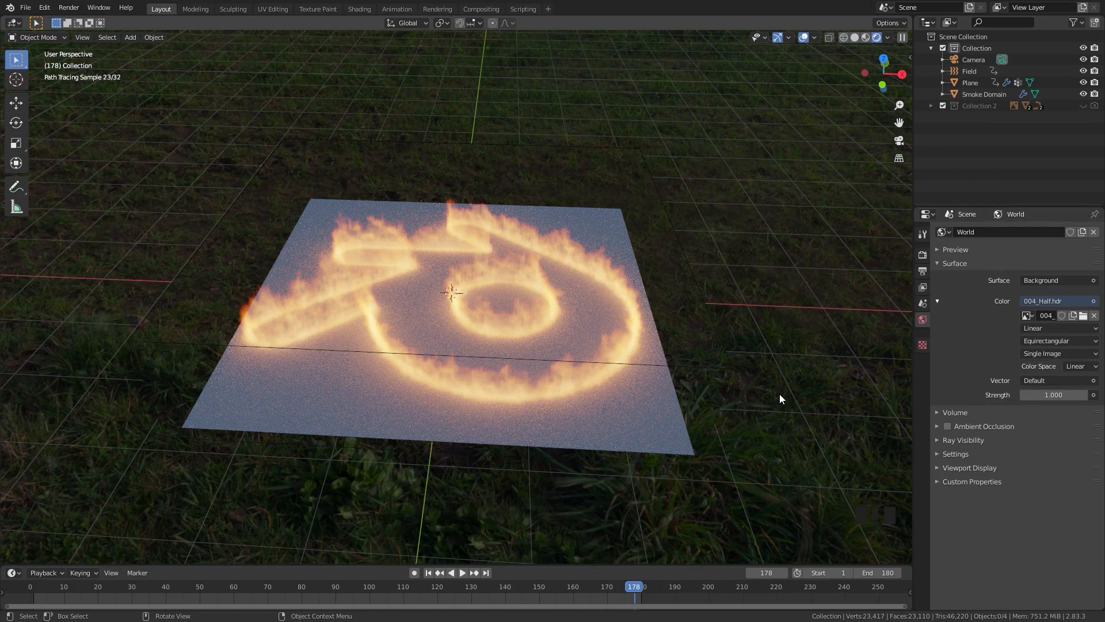
pyautogui.click(1053, 395)
pyautogui.write('0.2')
pyautogui.click(487, 264)
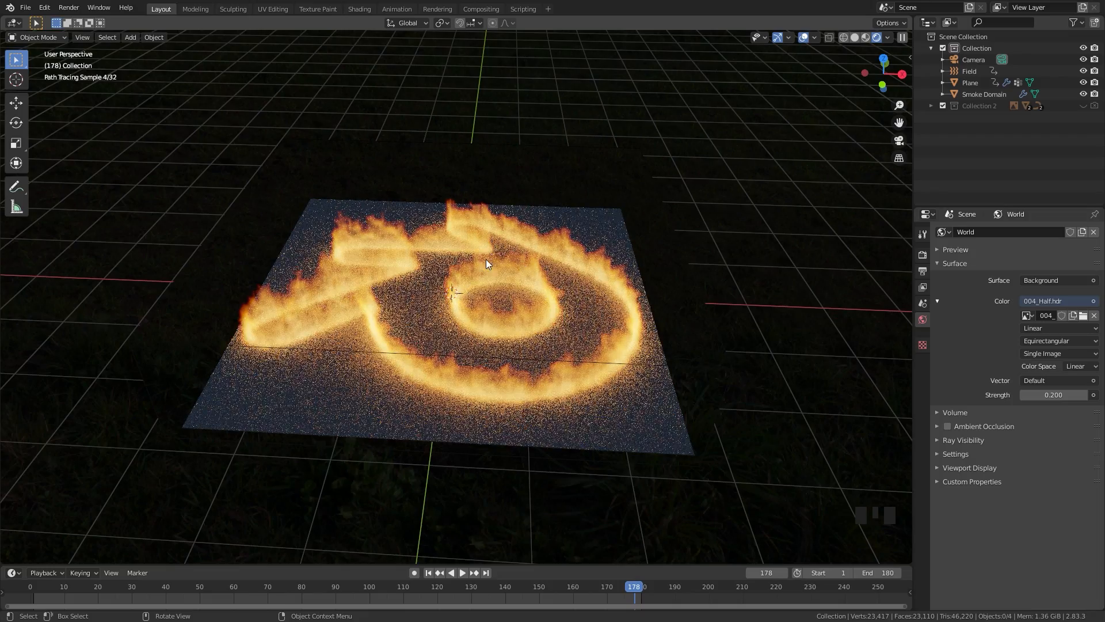
# - Add a new plane at the world origin and scale it up as a large floor around the fire logo
pyautogui.hotkey('shift', 'a')
pyautogui.click(502, 37)
pyautogui.press('s')
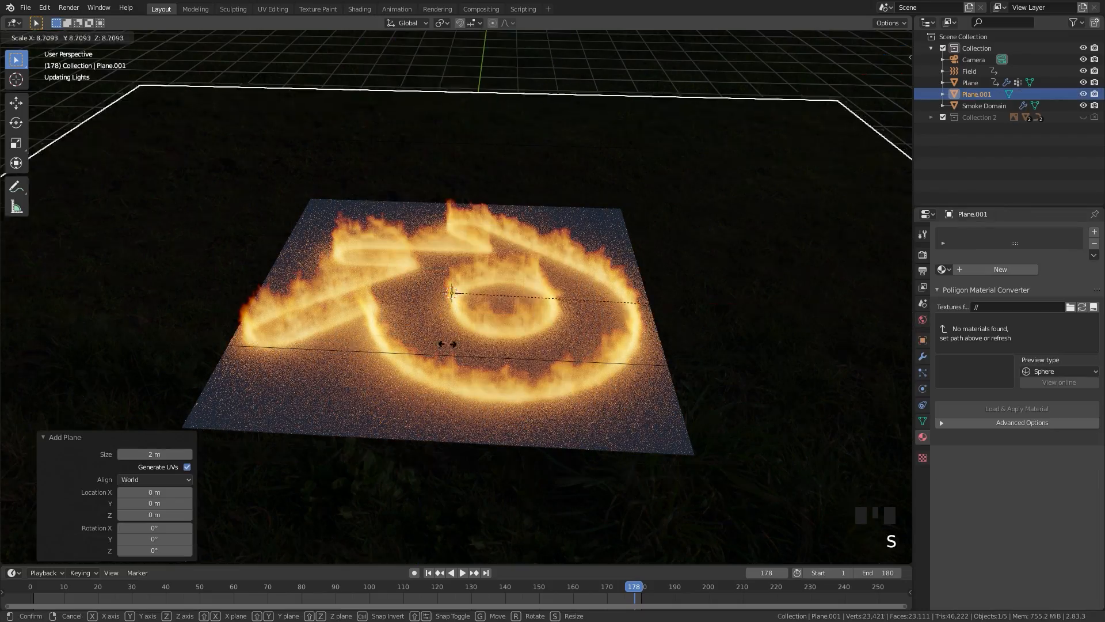
pyautogui.click(562, 301)
# - Align the camera to the top view and raise it about 3.53 m along Z to frame the whole fire logo
pyautogui.press('KP_7')
pyautogui.press('ctrl+alt+KP_0')
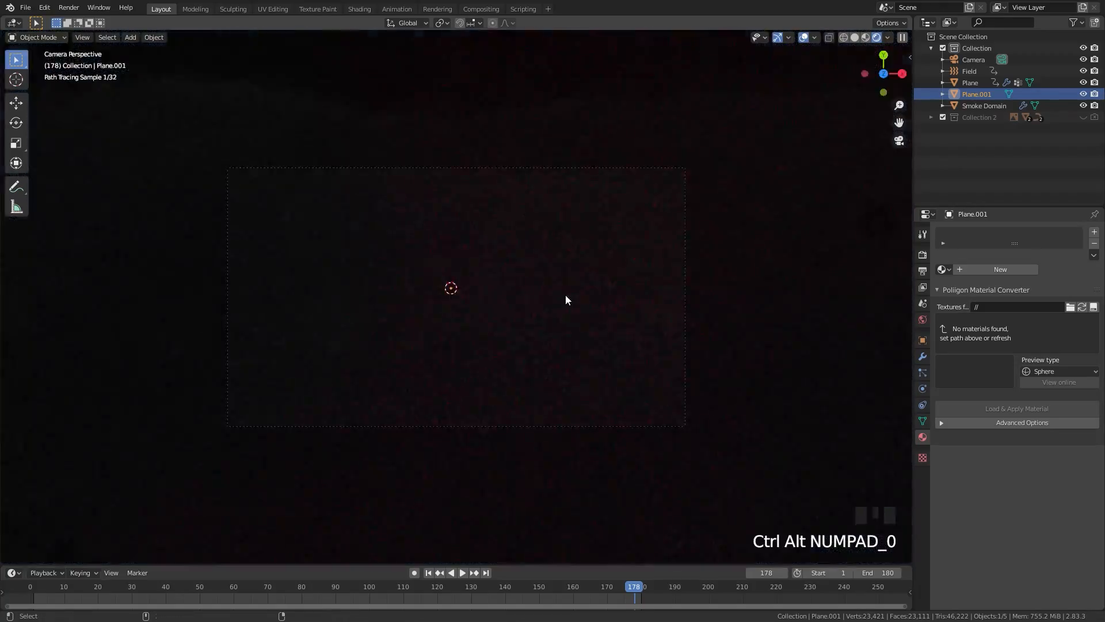
pyautogui.click(685, 272)
pyautogui.press('g')
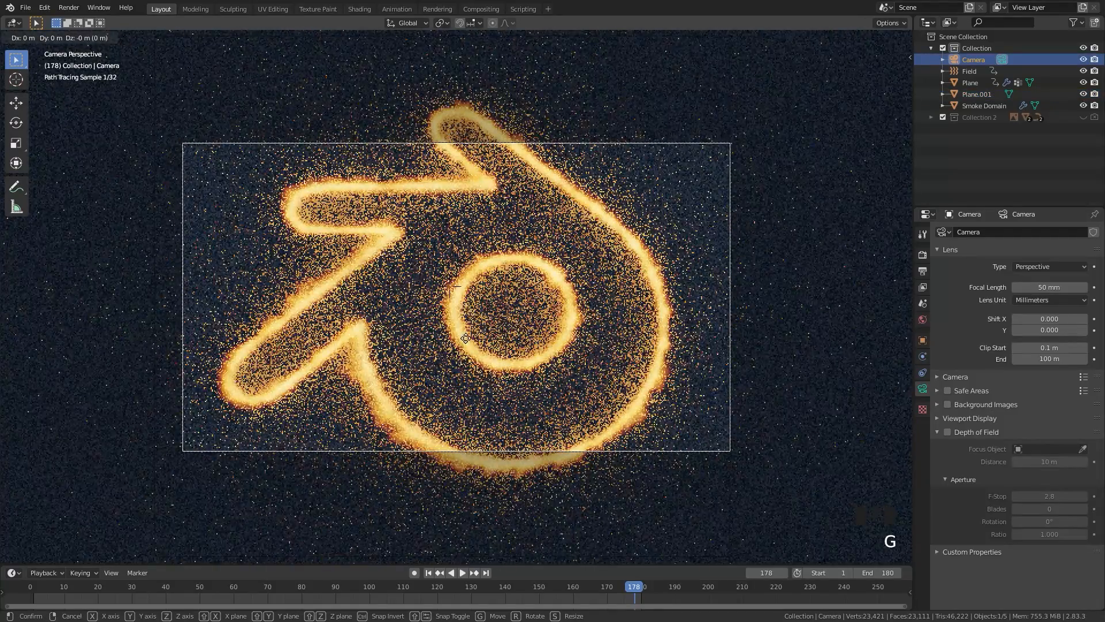
pyautogui.press('z')
pyautogui.click(559, 340)
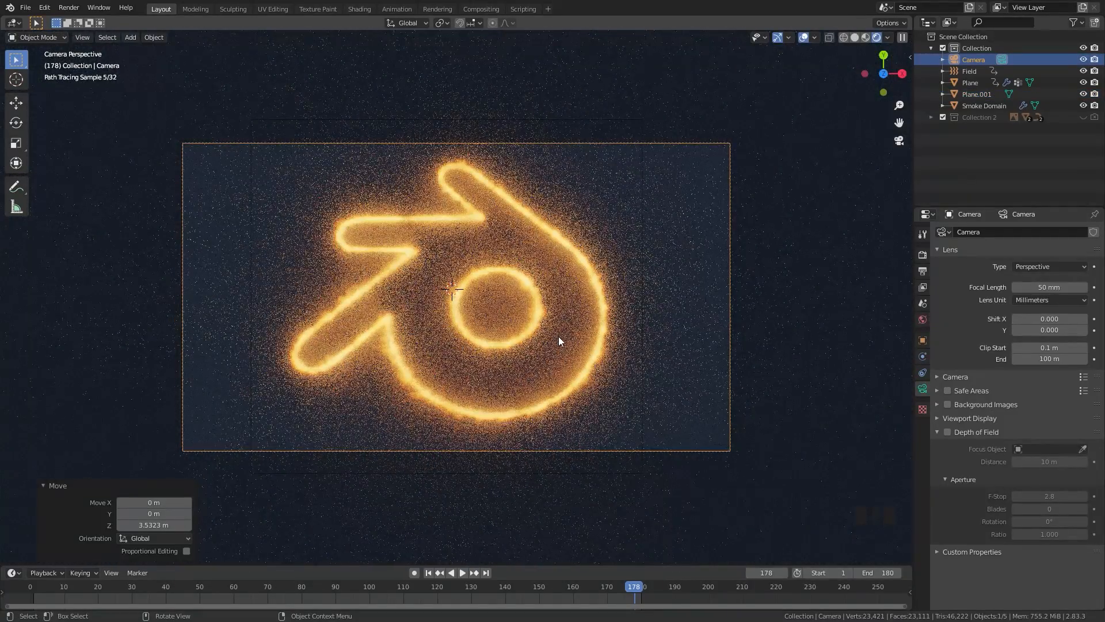
# - Enable the Denoising Data pass for the view layer
pyautogui.click(923, 253)
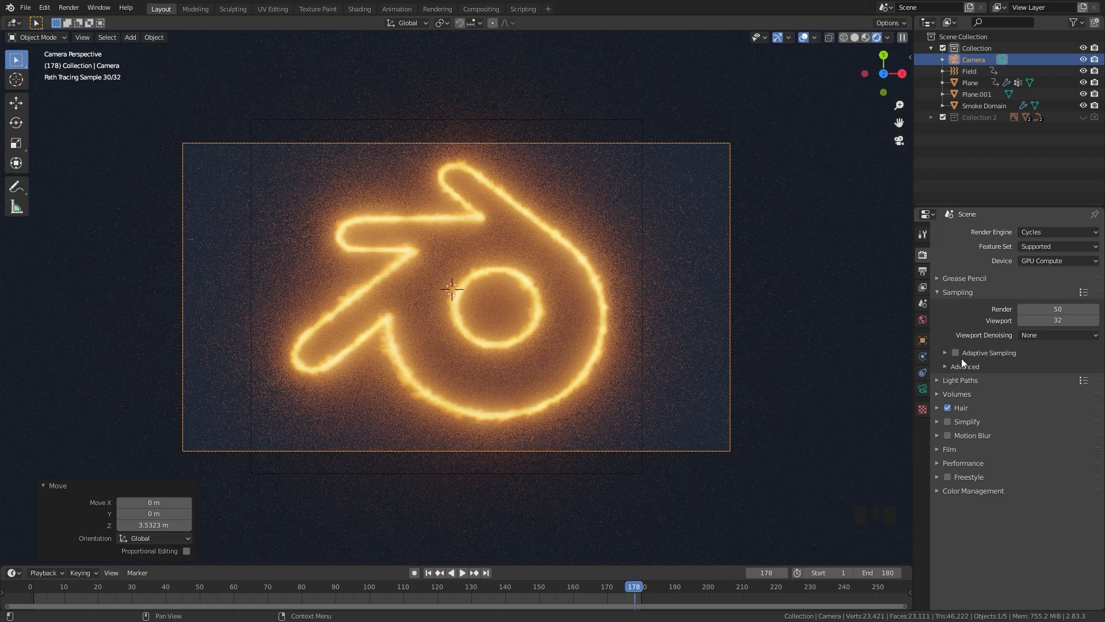
pyautogui.click(922, 287)
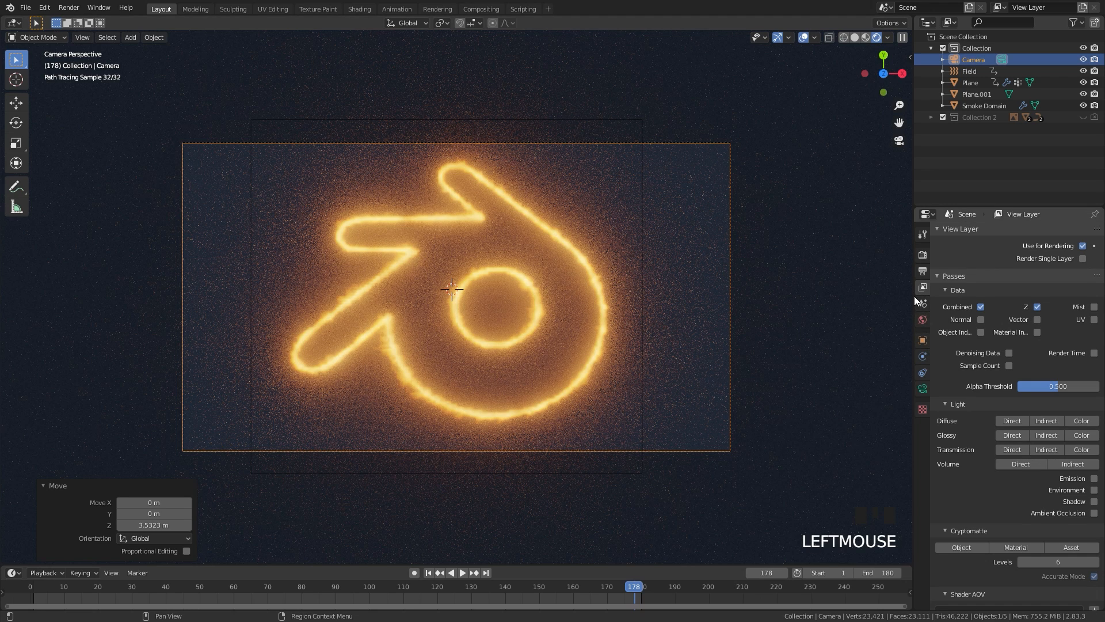
pyautogui.click(1008, 350)
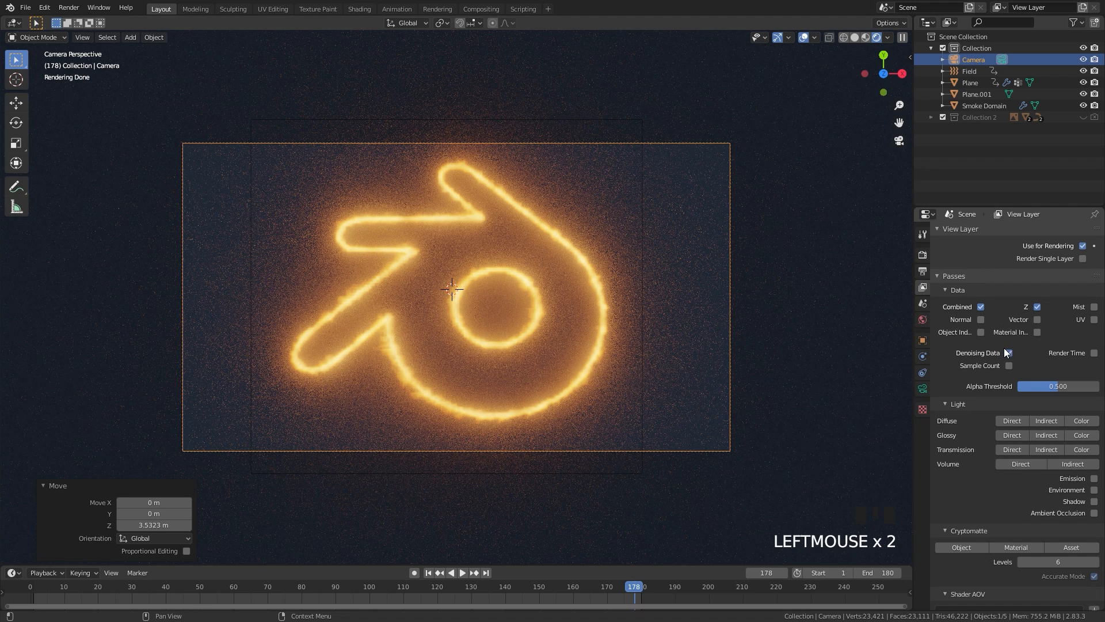
# - Switch to the Compositing workspace, enable Use Nodes and move the Render Layers node well away from the Composite node
pyautogui.click(493, 8)
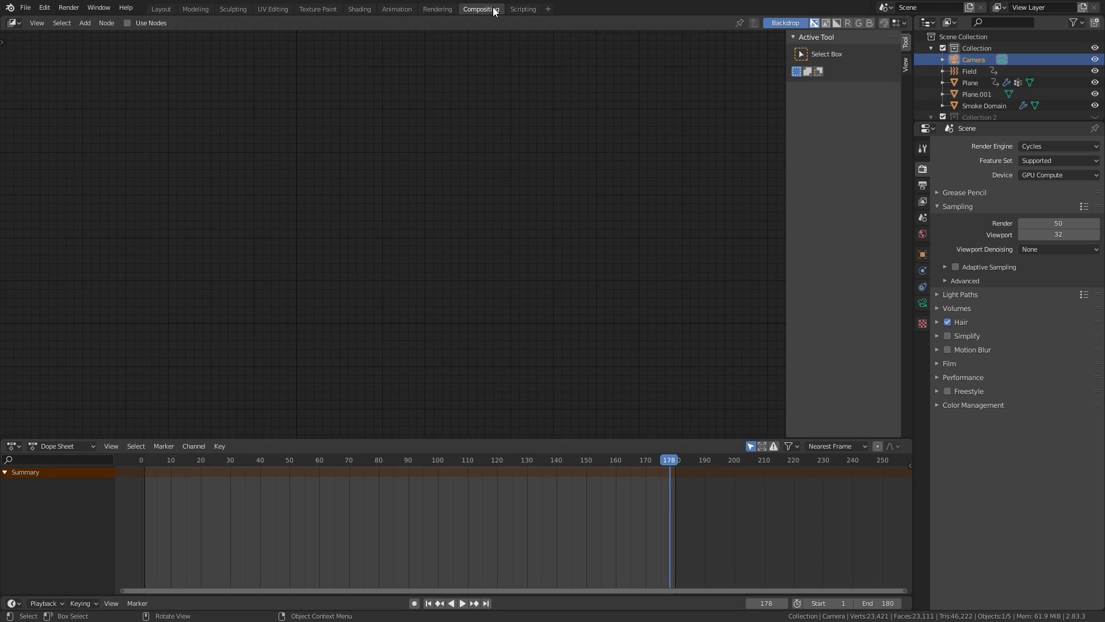
pyautogui.click(127, 23)
pyautogui.moveTo(537, 275); pyautogui.dragTo(707, 290, button='middle')
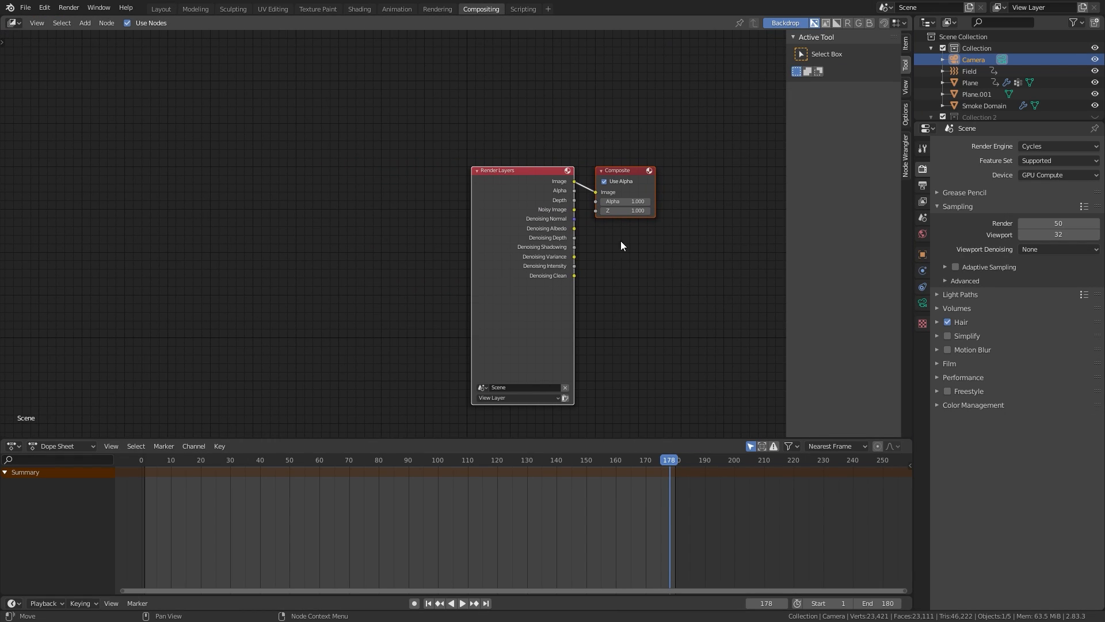
pyautogui.click(618, 257)
pyautogui.moveTo(500, 197); pyautogui.dragTo(239, 177)
pyautogui.scroll(2, 310, 200)
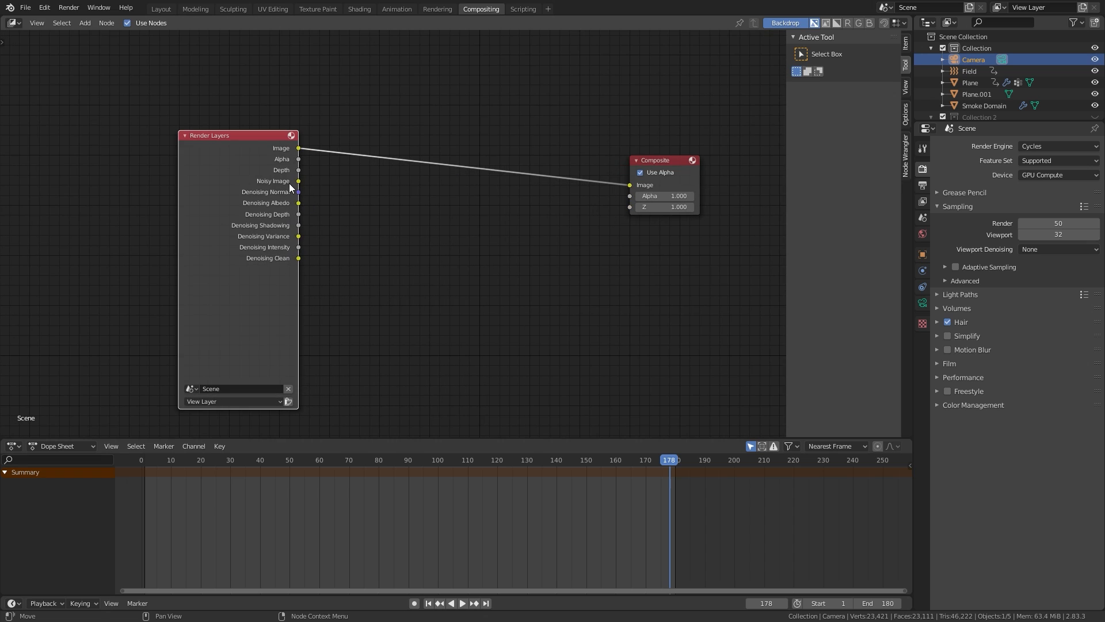
# - Add a Denoise filter node between the Render Layers and Composite nodes
pyautogui.click(303, 195)
pyautogui.click(297, 210)
pyautogui.hotkey('shift', 'a')
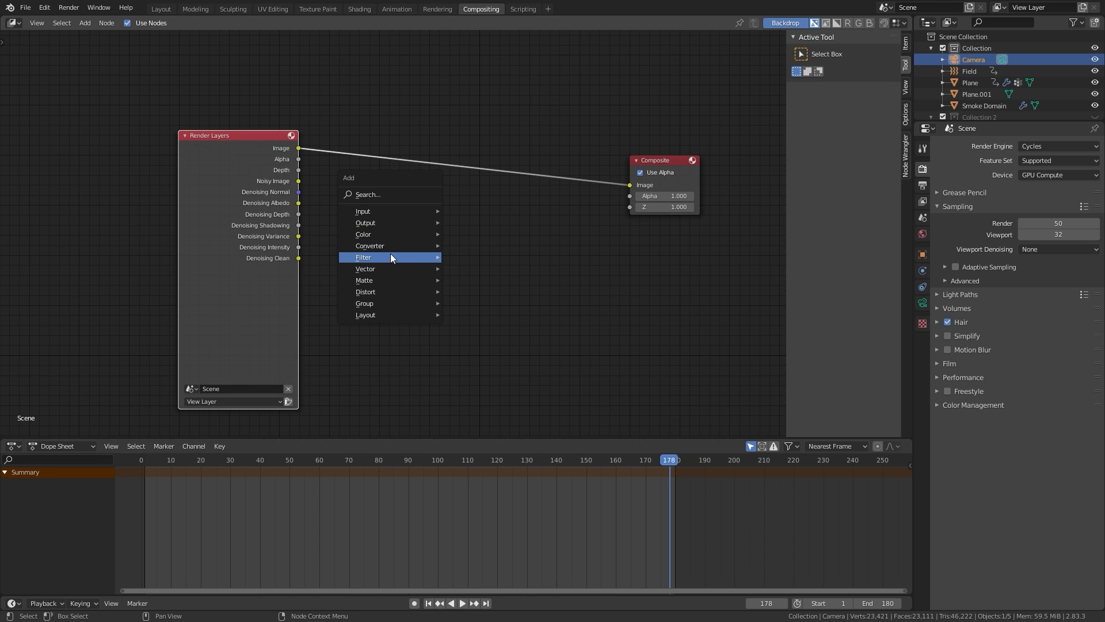
pyautogui.moveTo(378, 258)
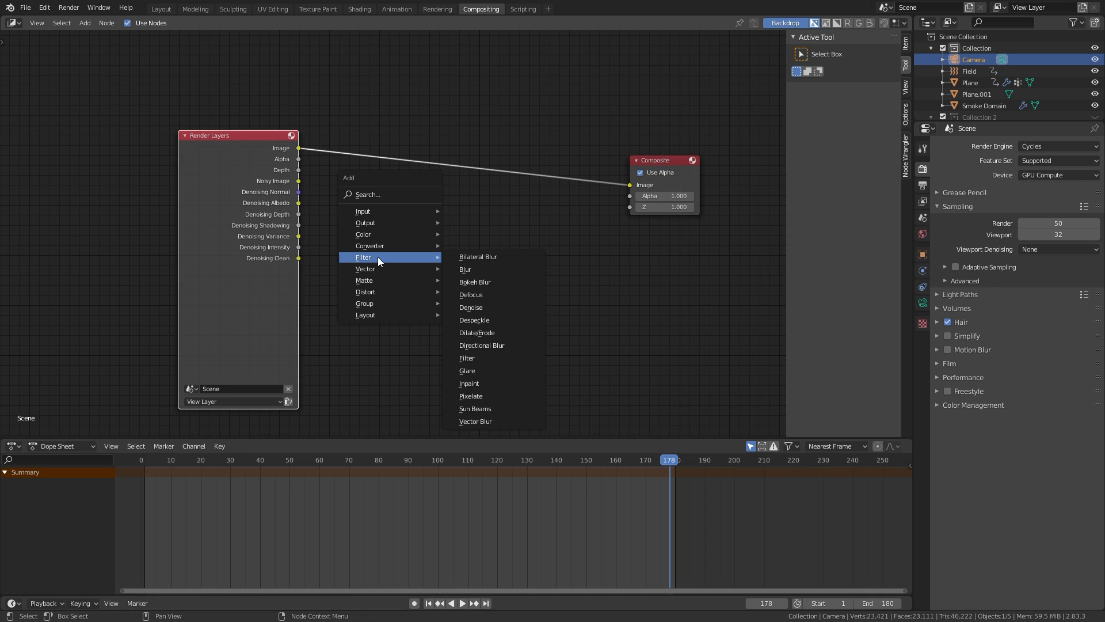
pyautogui.click(476, 307)
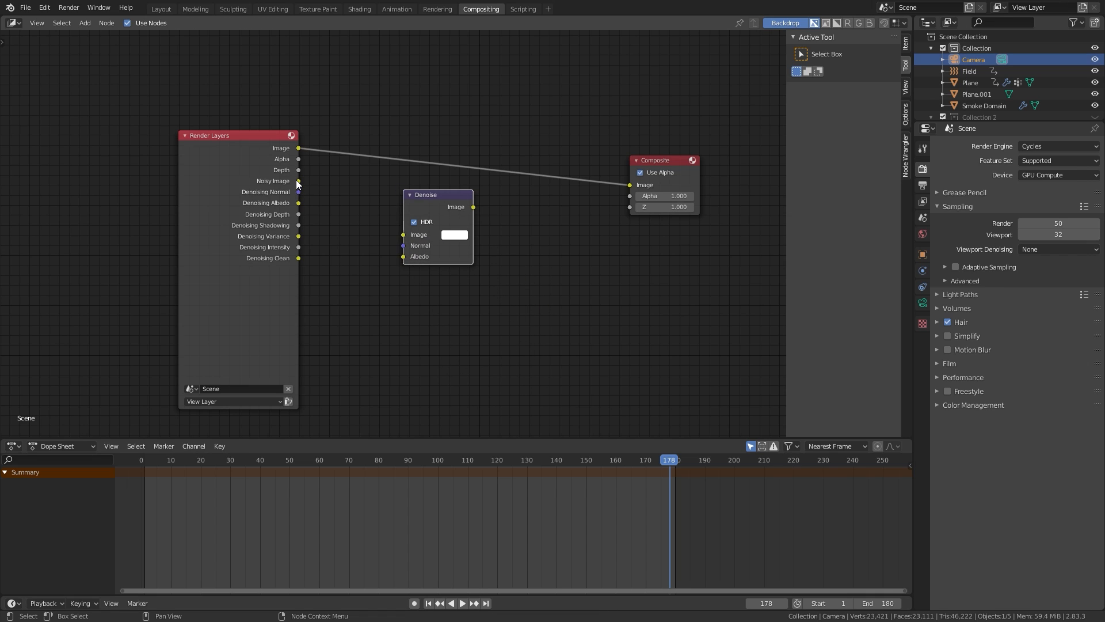
# - Connect Noisy Image, Denoising Normal and Denoising Albedo to the Denoise node's Image, Normal and Albedo inputs
pyautogui.moveTo(298, 181); pyautogui.dragTo(362, 151)
pyautogui.moveTo(409, 243); pyautogui.dragTo(411, 260)
pyautogui.click(301, 201)
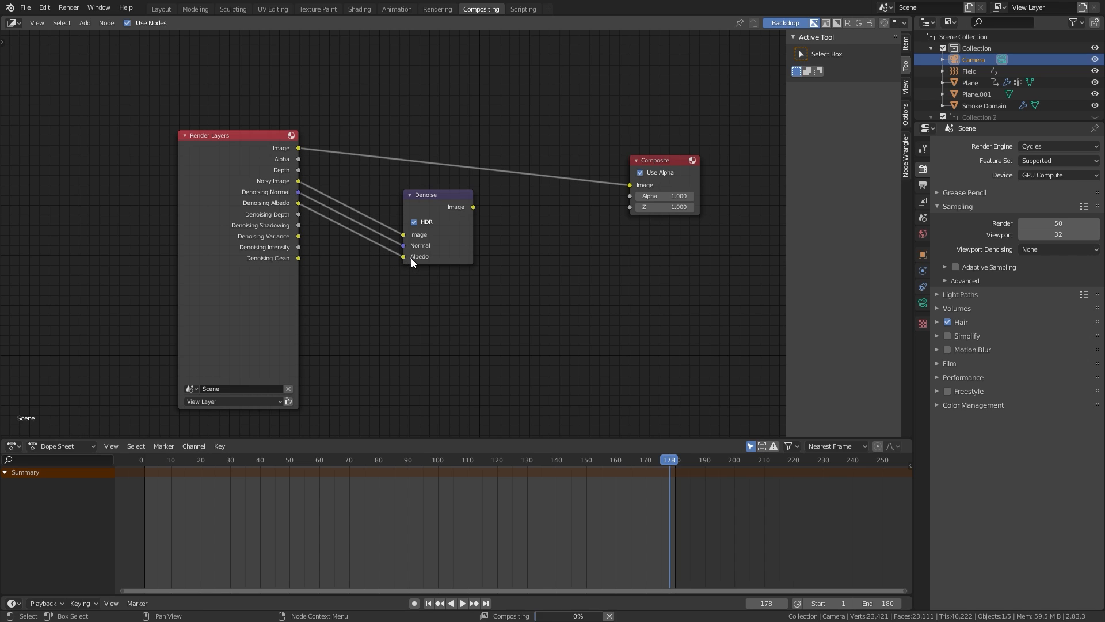
# - Connect the Denoise node's Image output to the Composite node's Image input
pyautogui.moveTo(474, 207); pyautogui.dragTo(543, 157)
pyautogui.moveTo(612, 190); pyautogui.dragTo(631, 184)
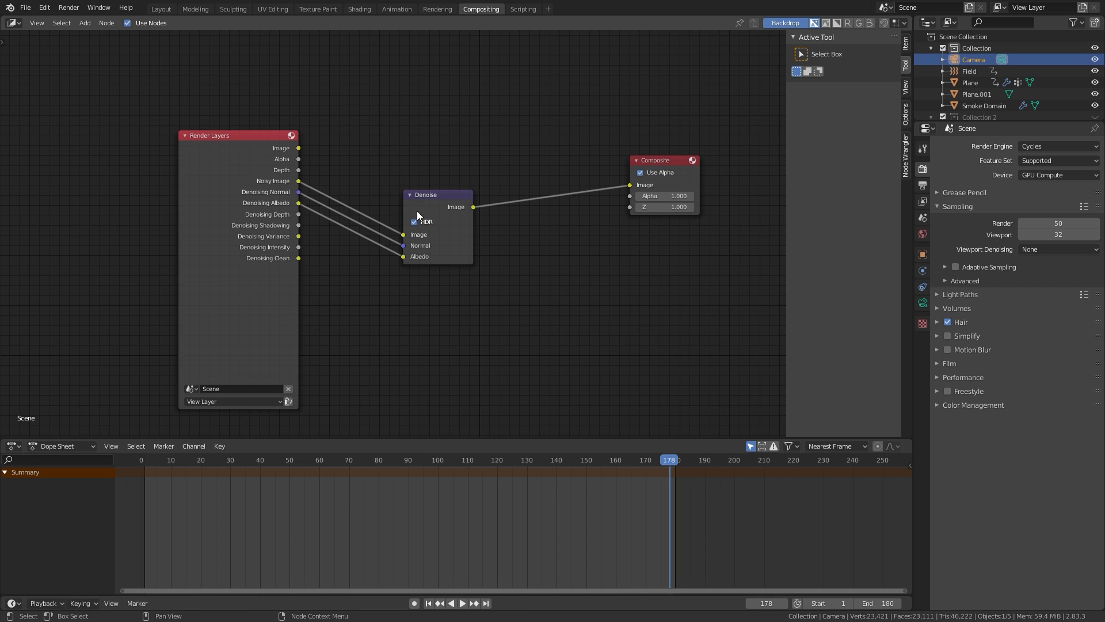
pyautogui.moveTo(452, 207); pyautogui.dragTo(407, 156)
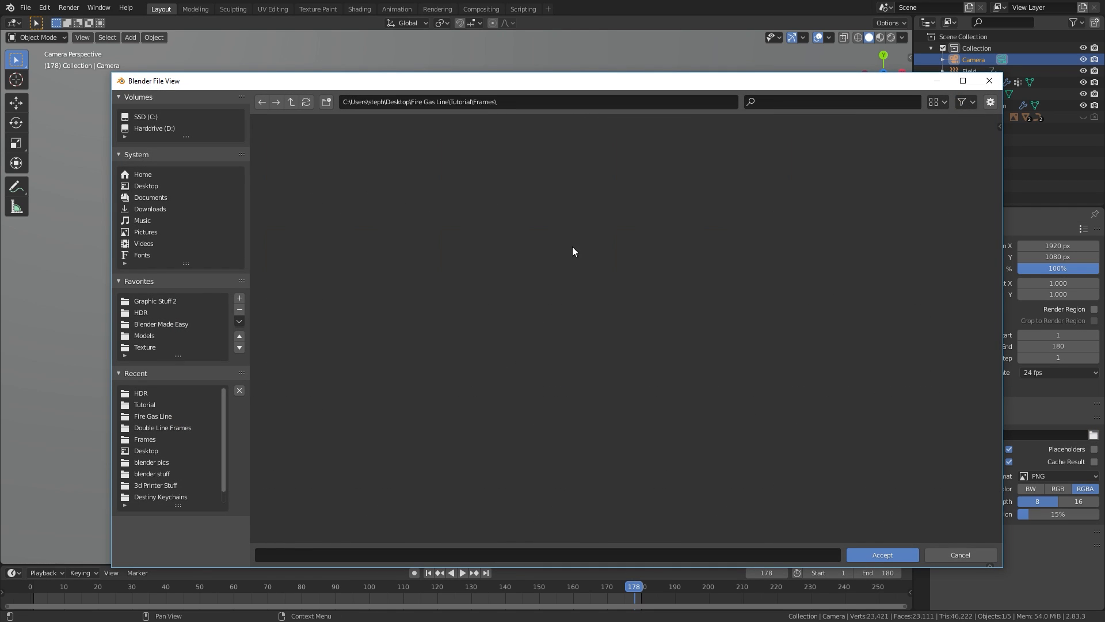
# - Set the render output to the Tutorial\Frames folder with PNG as file format, and disable Overwrite
pyautogui.click(883, 560)
pyautogui.click(1050, 477)
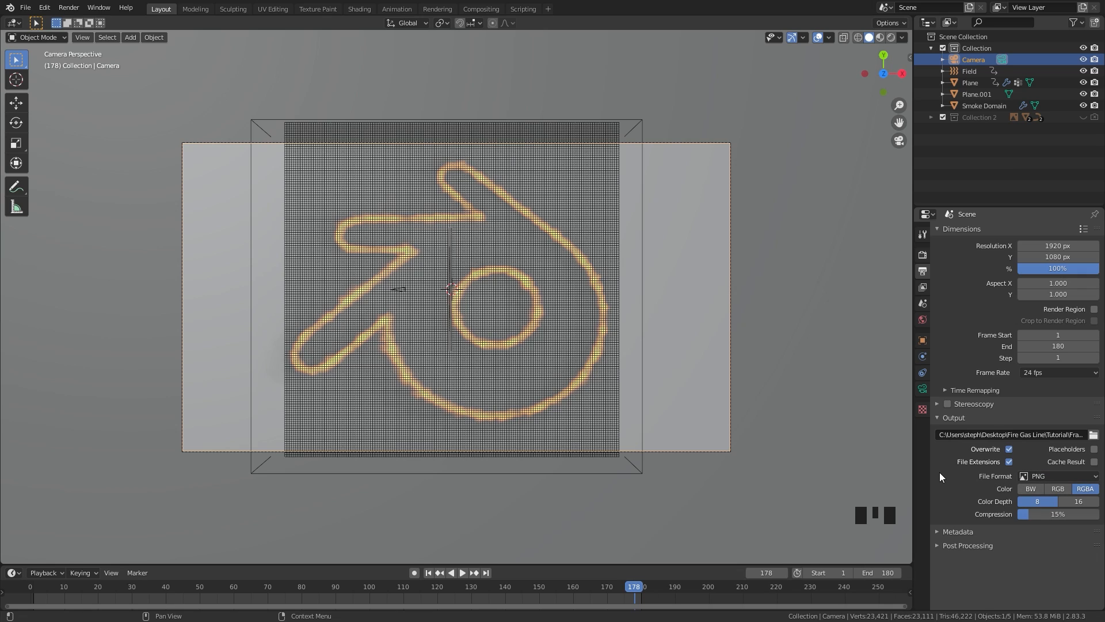
pyautogui.click(1059, 476)
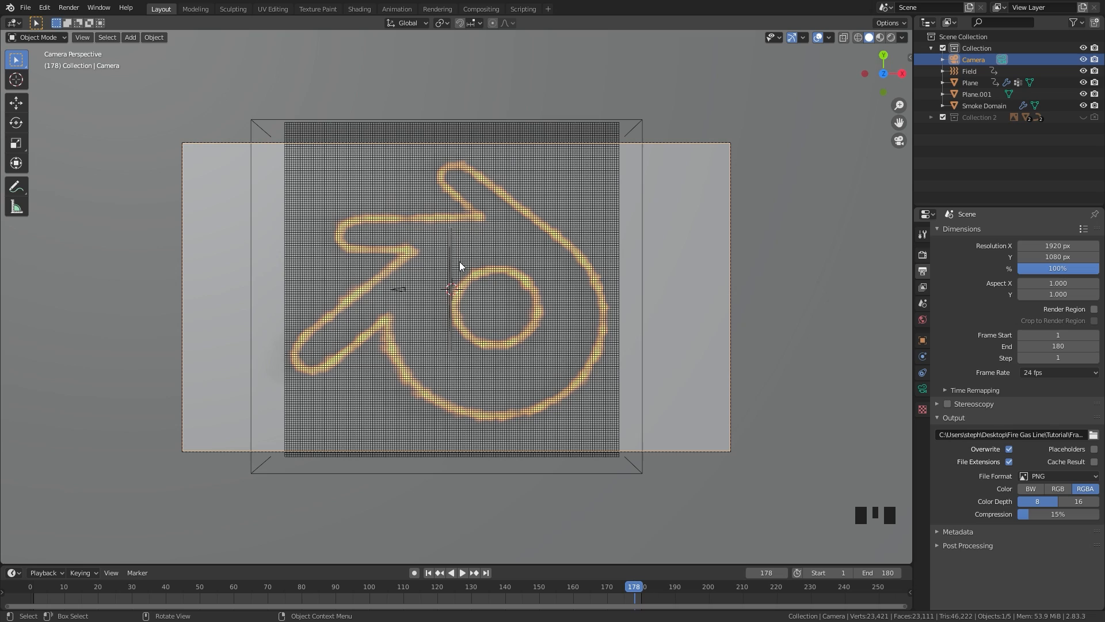
pyautogui.click(1008, 449)
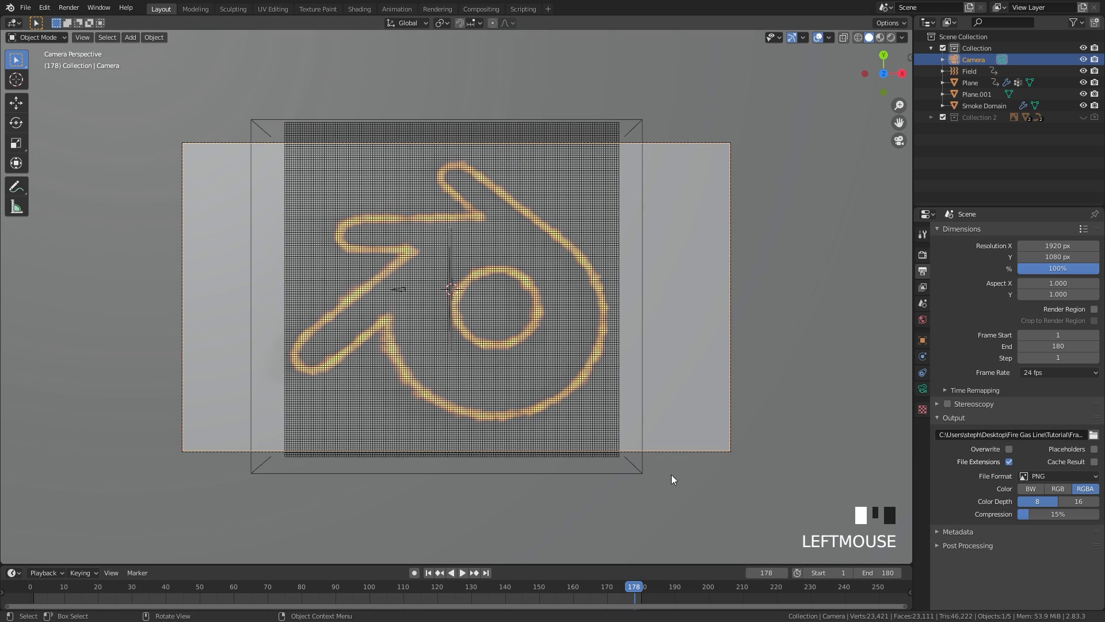
pyautogui.click(1009, 449)
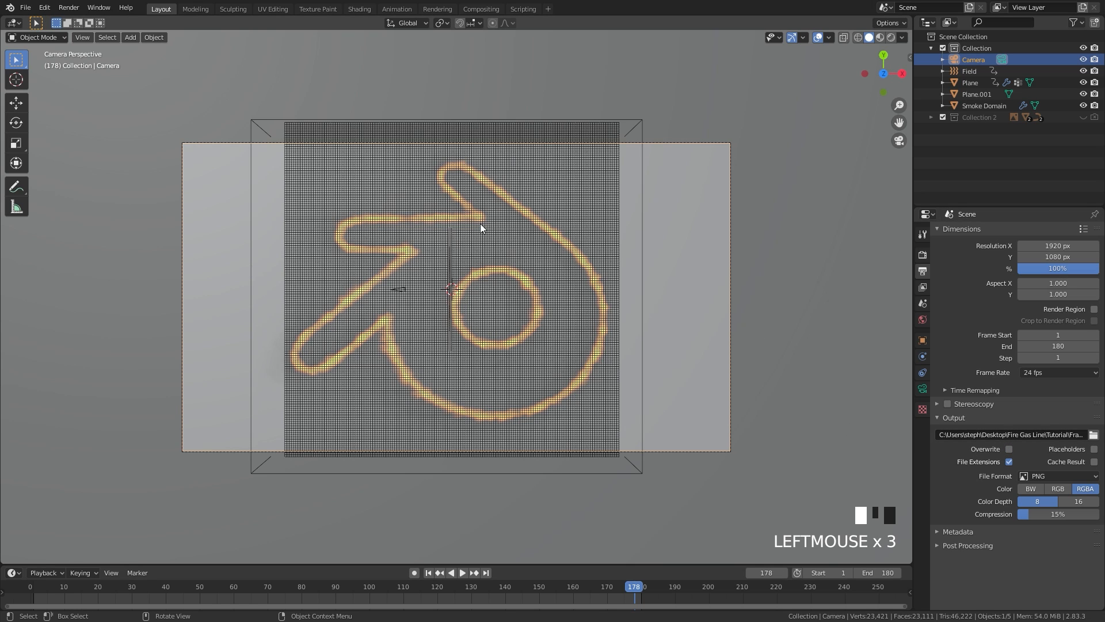
# - Save the project and render the full animation
pyautogui.hotkey('ctrl', 's')
pyautogui.click(68, 8)
pyautogui.click(86, 32)
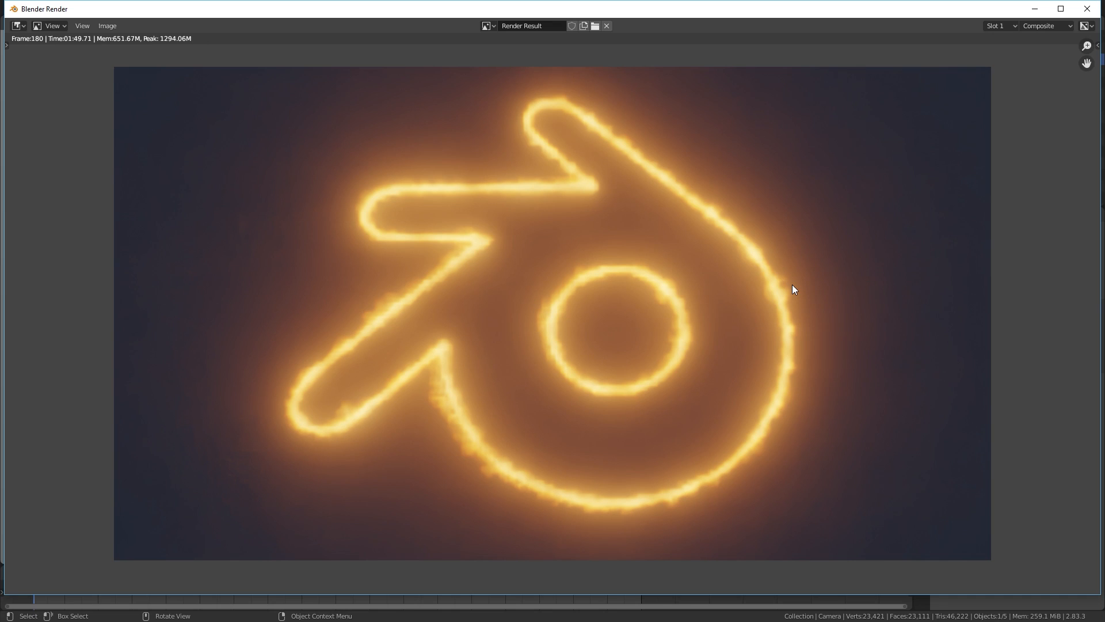
# - Close the finished render window and play back the rendered animation frames
pyautogui.click(1082, 14)
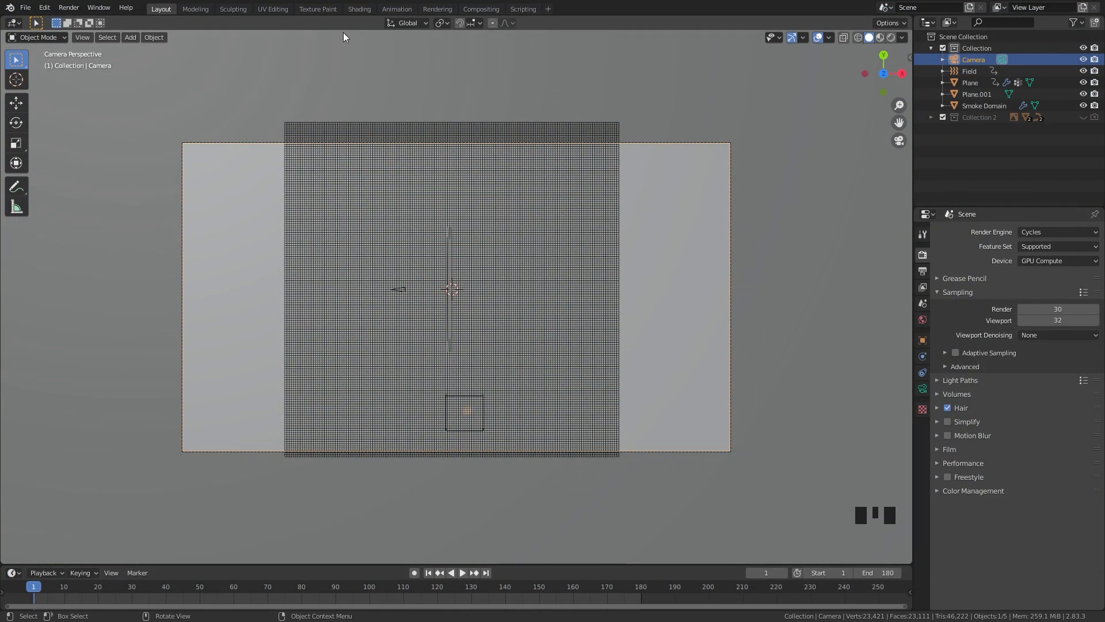
pyautogui.click(69, 7)
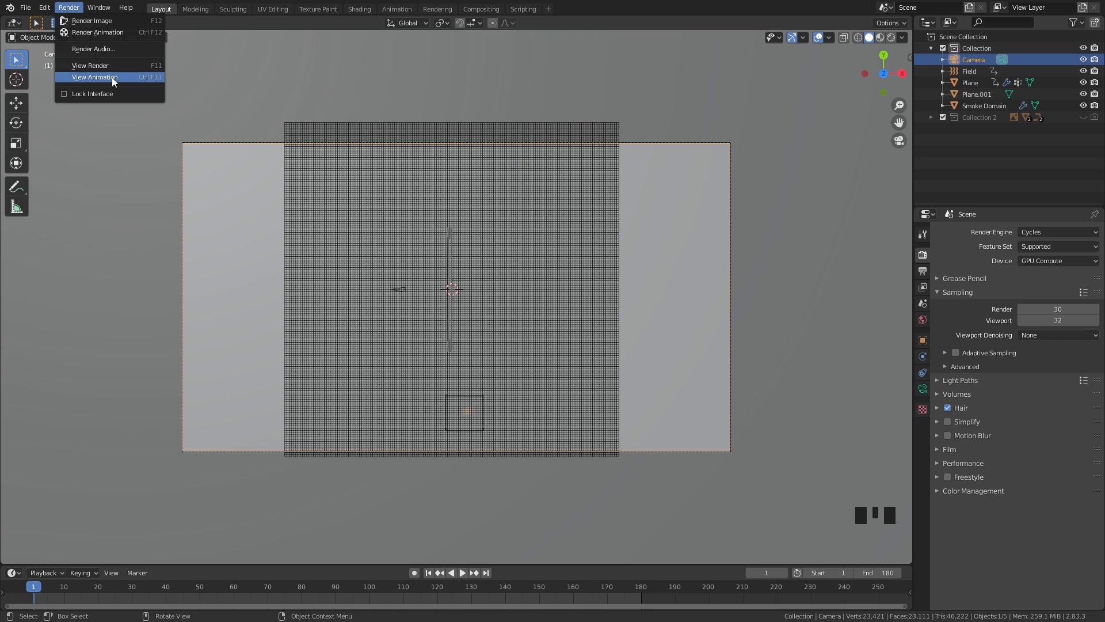
pyautogui.click(95, 77)
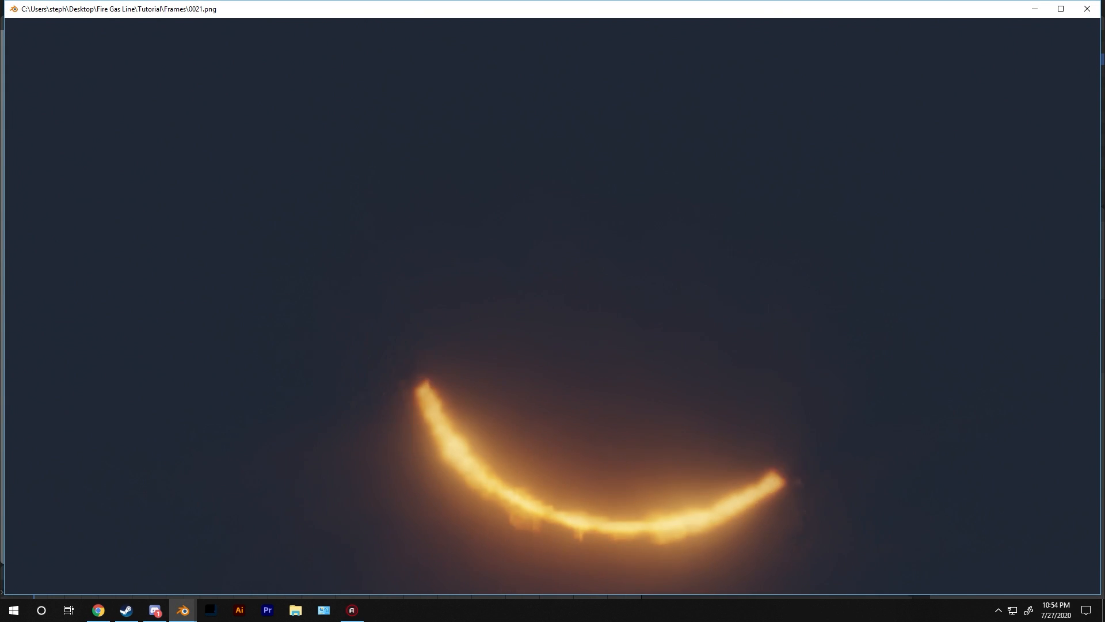